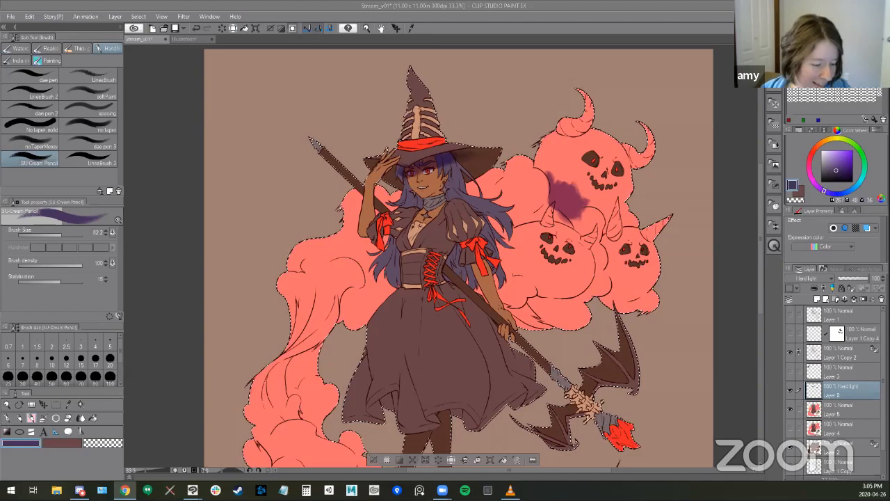
- Erase most of the purple patch beside the top pumpkin, leaving a tapered shadow along the smoke's edge
{"action": "left_click", "coordinate": [638, 39]}
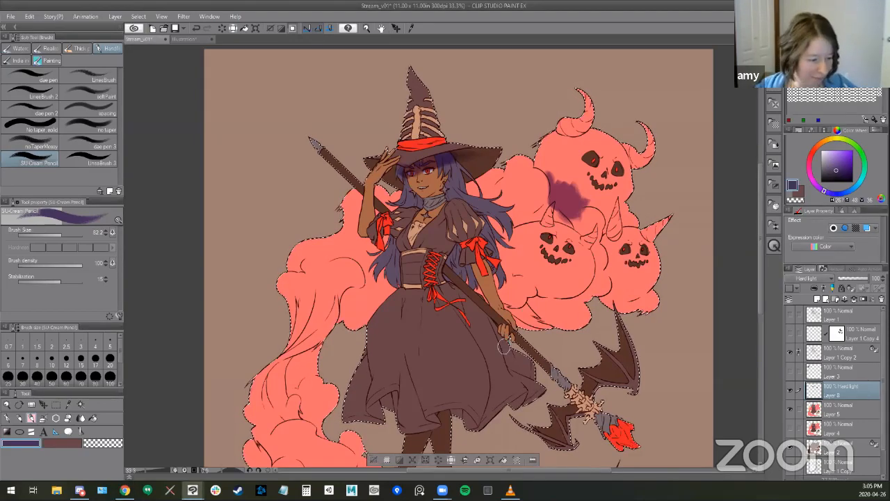
{"action": "mouse_move", "coordinate": [607, 236]}
{"action": "left_mouse_down"}
{"action": "mouse_move", "coordinate": [572, 176]}
{"action": "mouse_move", "coordinate": [567, 190]}
{"action": "left_mouse_up"}
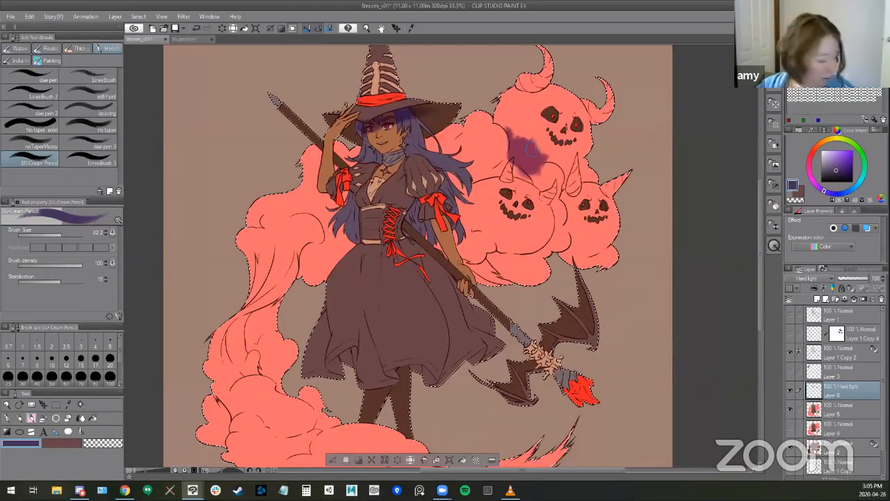
{"action": "key", "text": "e"}
{"action": "left_click_drag", "start_coordinate": [527, 157], "coordinate": [537, 158]}
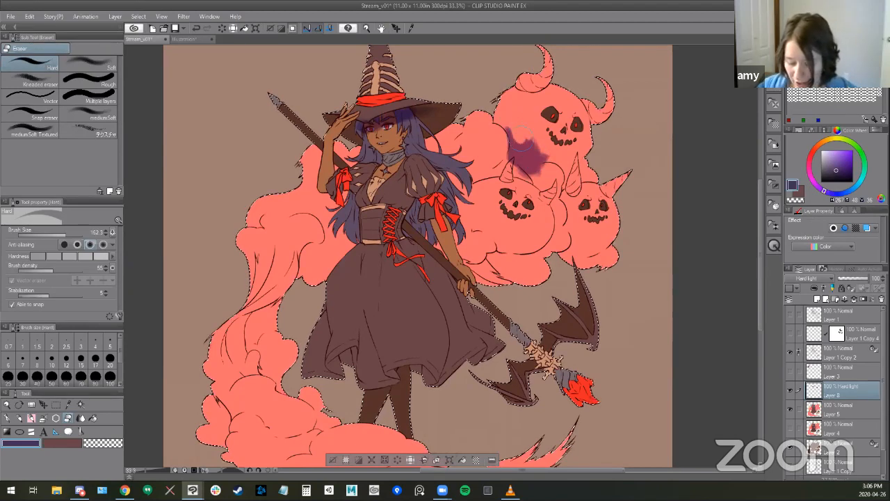
{"action": "mouse_move", "coordinate": [522, 132]}
{"action": "left_mouse_down"}
{"action": "mouse_move", "coordinate": [548, 150]}
{"action": "mouse_move", "coordinate": [522, 129]}
{"action": "mouse_move", "coordinate": [537, 148]}
{"action": "left_mouse_up"}
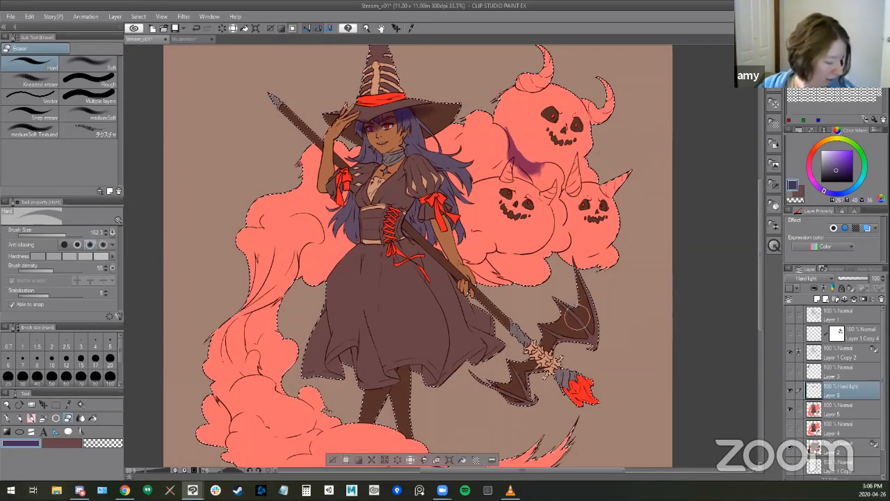
{"action": "key", "text": "b"}
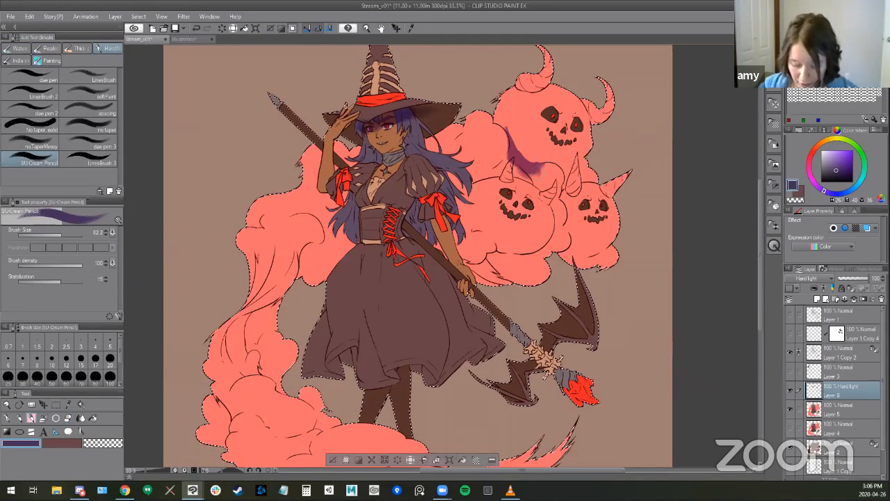
- Enlarge the SU-Cream Pencil brush and paint purple shadow under the hat brim and on the smoke behind the witch's hair
{"action": "left_click_drag", "start_coordinate": [553, 201], "coordinate": [582, 202]}
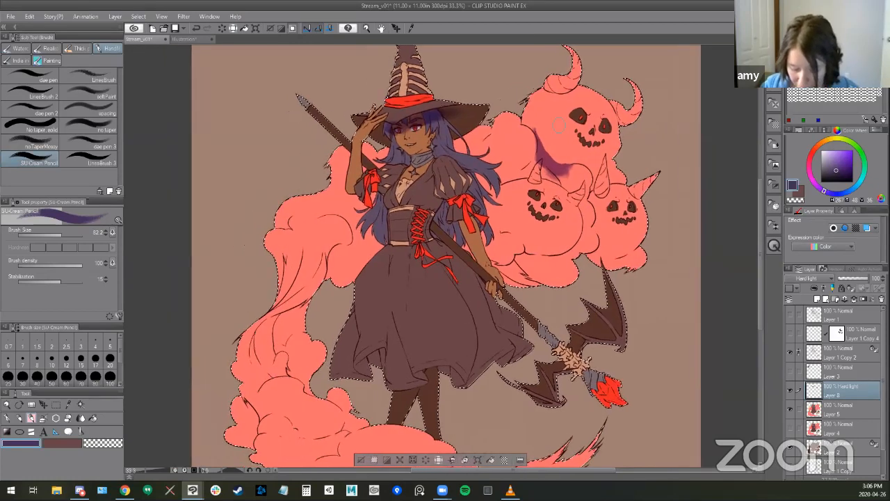
{"action": "key", "text": "bracketright"}
{"action": "key", "text": "bracketright"}
{"action": "key", "text": "bracketright"}
{"action": "key", "text": "bracketright"}
{"action": "key", "text": "bracketright"}
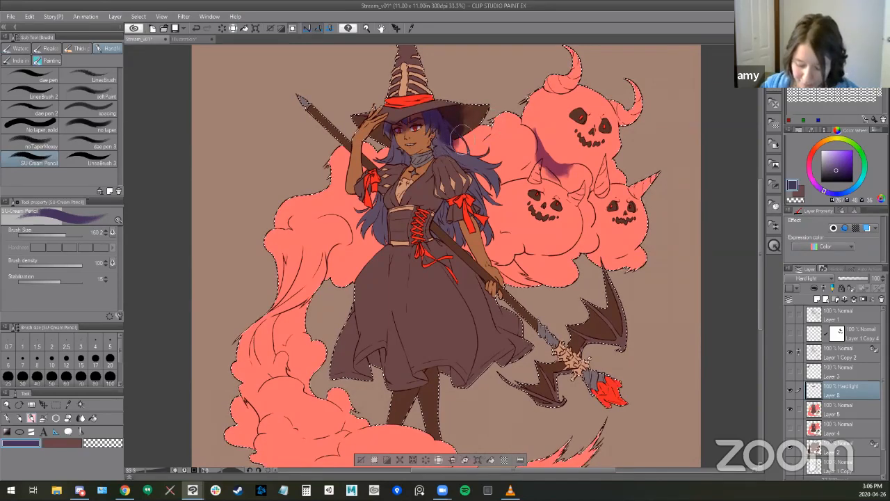
{"action": "left_click_drag", "start_coordinate": [455, 147], "coordinate": [474, 135]}
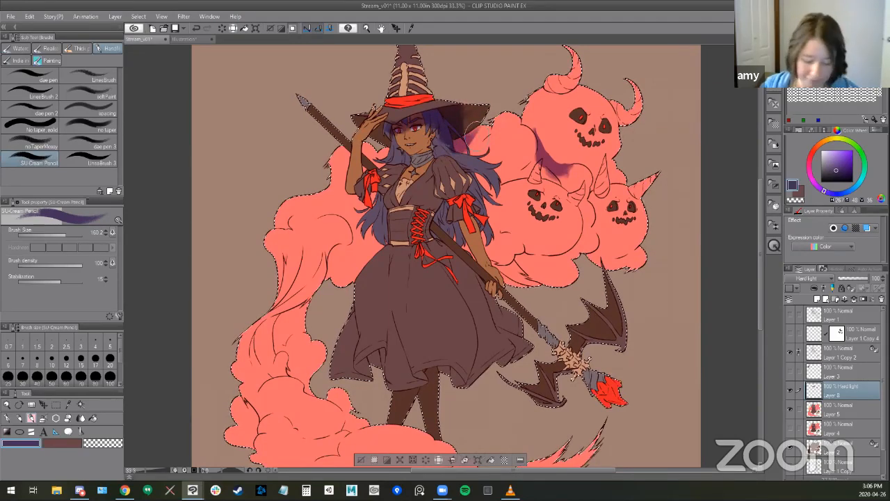
{"action": "left_click_drag", "start_coordinate": [477, 141], "coordinate": [460, 150]}
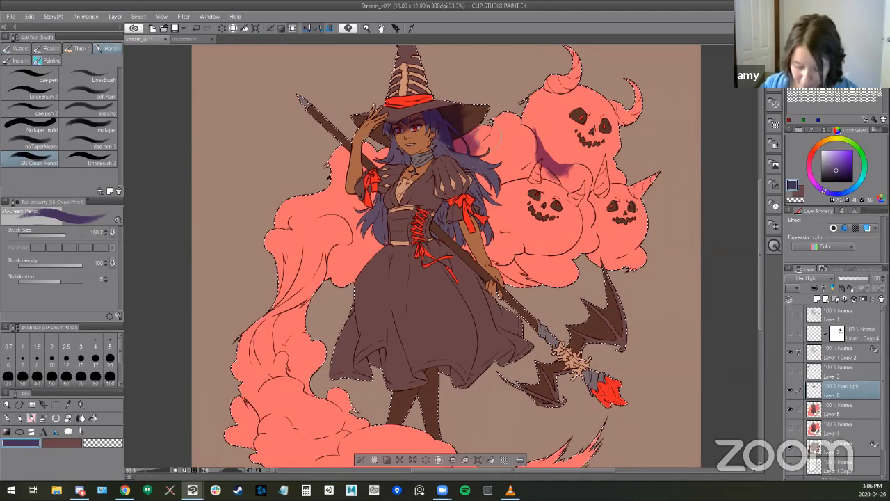
- Paint purple shadow over the witch's hair, neck and upper bodice on the Hard light layer
{"action": "left_click_drag", "start_coordinate": [520, 271], "coordinate": [519, 257]}
{"action": "mouse_move", "coordinate": [396, 106]}
{"action": "left_mouse_down"}
{"action": "mouse_move", "coordinate": [438, 119]}
{"action": "mouse_move", "coordinate": [456, 105]}
{"action": "mouse_move", "coordinate": [457, 111]}
{"action": "mouse_move", "coordinate": [466, 104]}
{"action": "mouse_move", "coordinate": [457, 75]}
{"action": "mouse_move", "coordinate": [449, 118]}
{"action": "mouse_move", "coordinate": [431, 132]}
{"action": "mouse_move", "coordinate": [431, 118]}
{"action": "mouse_move", "coordinate": [426, 141]}
{"action": "left_mouse_up"}
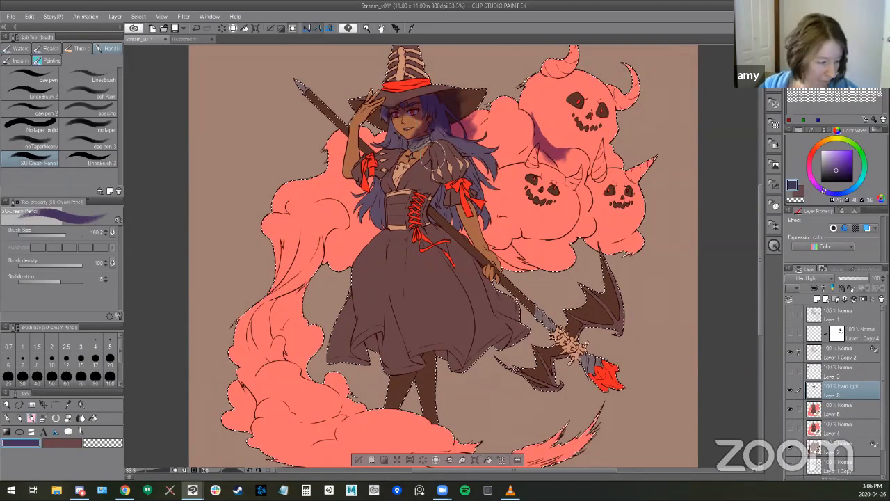
{"action": "mouse_move", "coordinate": [425, 232]}
{"action": "left_mouse_down"}
{"action": "mouse_move", "coordinate": [423, 211]}
{"action": "mouse_move", "coordinate": [385, 213]}
{"action": "left_mouse_up"}
{"action": "mouse_move", "coordinate": [390, 170]}
{"action": "left_mouse_down"}
{"action": "mouse_move", "coordinate": [392, 192]}
{"action": "mouse_move", "coordinate": [400, 175]}
{"action": "mouse_move", "coordinate": [409, 201]}
{"action": "left_mouse_up"}
{"action": "mouse_move", "coordinate": [388, 139]}
{"action": "left_mouse_down"}
{"action": "mouse_move", "coordinate": [390, 153]}
{"action": "mouse_move", "coordinate": [483, 143]}
{"action": "mouse_move", "coordinate": [438, 147]}
{"action": "mouse_move", "coordinate": [445, 168]}
{"action": "mouse_move", "coordinate": [436, 158]}
{"action": "left_mouse_up"}
- Shade the lowered arm and upper staff, and the pink smoke beneath the pumpkins beside them
{"action": "left_click_drag", "start_coordinate": [472, 255], "coordinate": [419, 238]}
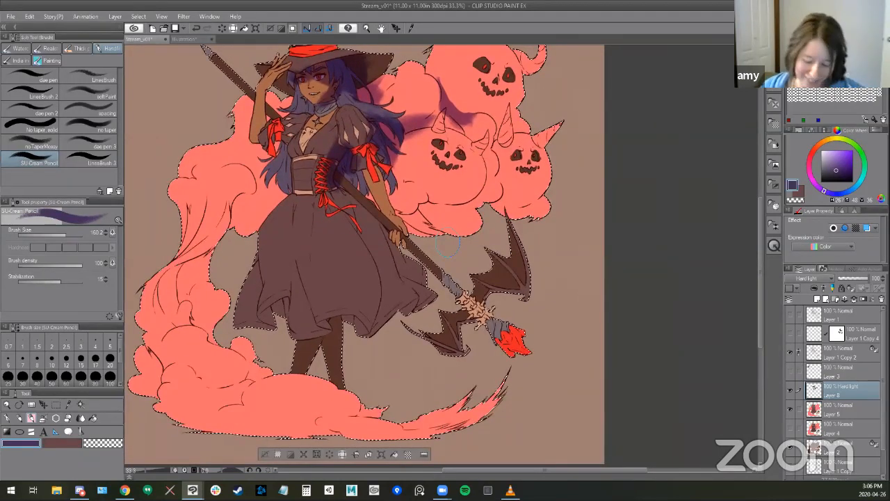
{"action": "mouse_move", "coordinate": [357, 158]}
{"action": "left_mouse_down"}
{"action": "mouse_move", "coordinate": [354, 178]}
{"action": "mouse_move", "coordinate": [348, 170]}
{"action": "mouse_move", "coordinate": [353, 188]}
{"action": "mouse_move", "coordinate": [387, 179]}
{"action": "mouse_move", "coordinate": [389, 155]}
{"action": "mouse_move", "coordinate": [384, 165]}
{"action": "mouse_move", "coordinate": [408, 224]}
{"action": "left_mouse_up"}
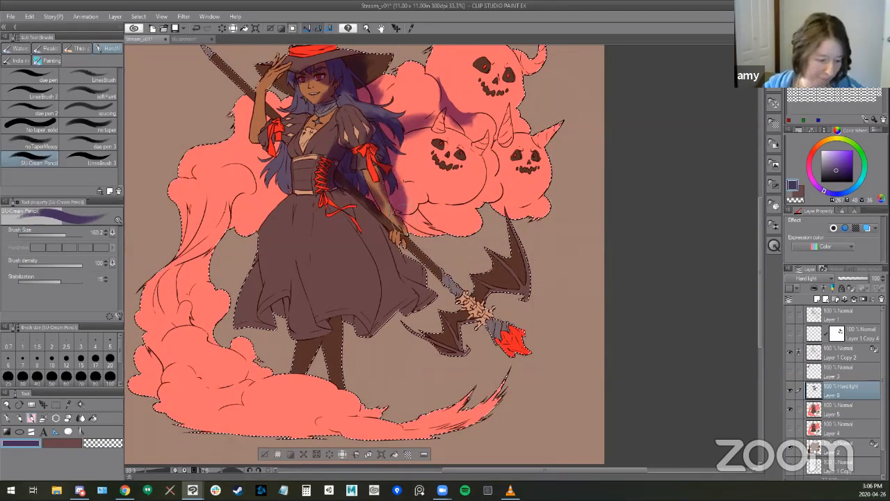
{"action": "mouse_move", "coordinate": [393, 182]}
{"action": "left_mouse_down"}
{"action": "mouse_move", "coordinate": [393, 217]}
{"action": "mouse_move", "coordinate": [409, 217]}
{"action": "mouse_move", "coordinate": [424, 200]}
{"action": "mouse_move", "coordinate": [483, 203]}
{"action": "mouse_move", "coordinate": [427, 216]}
{"action": "mouse_move", "coordinate": [436, 219]}
{"action": "left_mouse_up"}
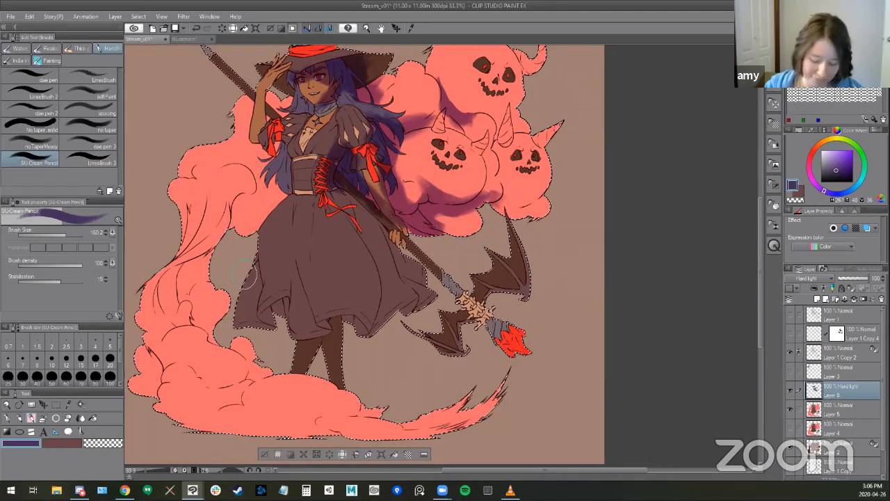
- Paint purple shadow on the smoke behind the witch's waist and on the hair below her raised arm
{"action": "mouse_move", "coordinate": [237, 203]}
{"action": "left_mouse_down"}
{"action": "mouse_move", "coordinate": [235, 210]}
{"action": "mouse_move", "coordinate": [261, 215]}
{"action": "mouse_move", "coordinate": [274, 209]}
{"action": "left_mouse_up"}
{"action": "left_click_drag", "start_coordinate": [286, 142], "coordinate": [290, 172]}
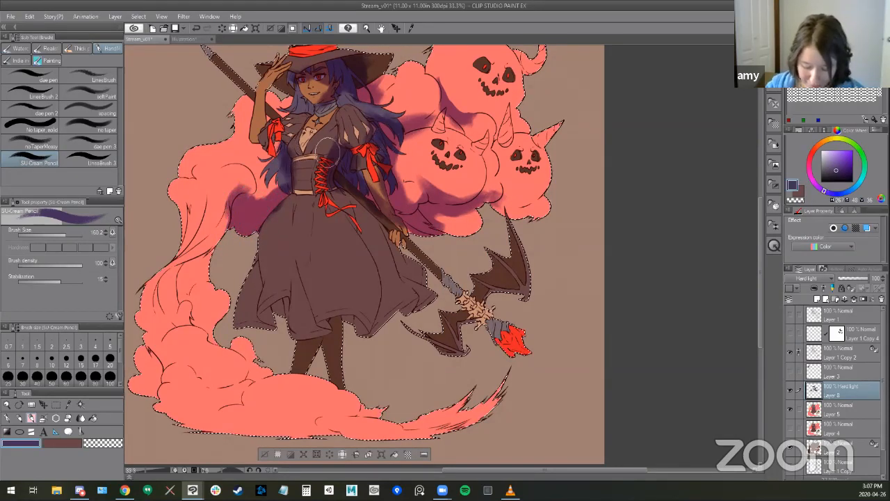
{"action": "mouse_move", "coordinate": [284, 110]}
{"action": "left_mouse_down"}
{"action": "mouse_move", "coordinate": [255, 202]}
{"action": "mouse_move", "coordinate": [272, 182]}
{"action": "left_mouse_up"}
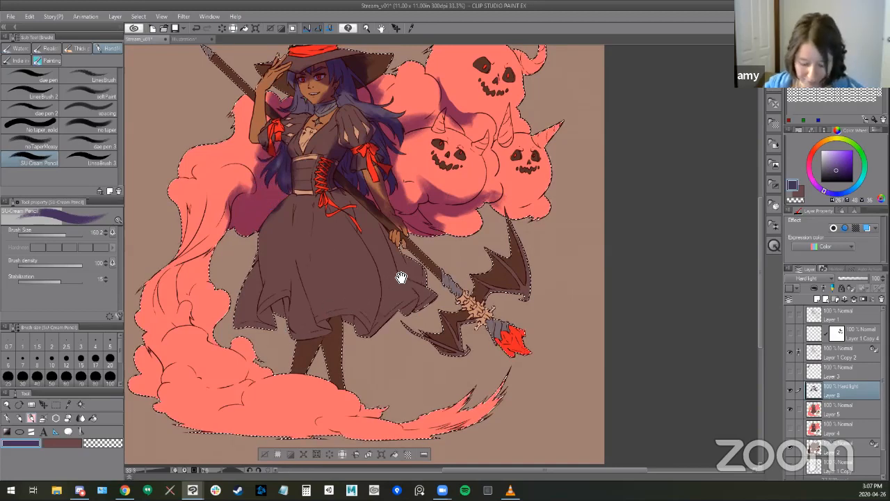
- Shade both edges of the narrow smoke column beside the skirt with purple strokes
{"action": "left_click_drag", "start_coordinate": [401, 277], "coordinate": [470, 239]}
{"action": "mouse_move", "coordinate": [297, 192]}
{"action": "left_mouse_down"}
{"action": "mouse_move", "coordinate": [289, 215]}
{"action": "mouse_move", "coordinate": [315, 214]}
{"action": "mouse_move", "coordinate": [289, 210]}
{"action": "mouse_move", "coordinate": [263, 236]}
{"action": "left_mouse_up"}
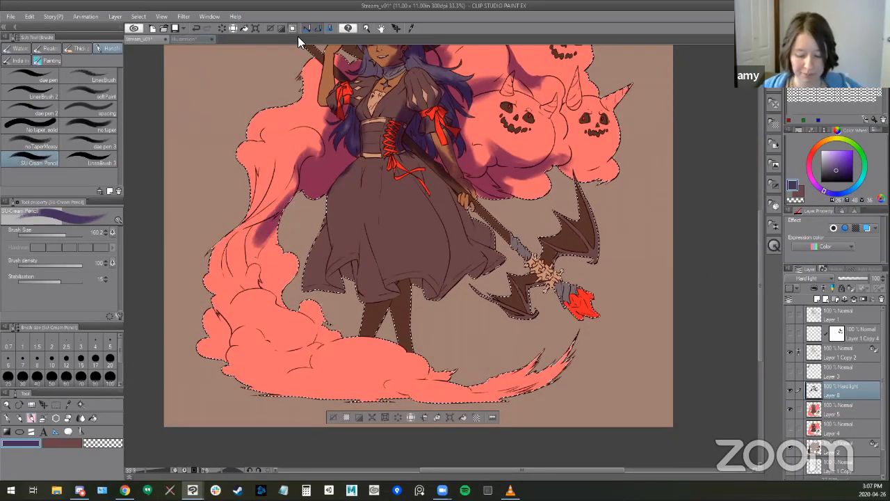
{"action": "left_click", "coordinate": [349, 26]}
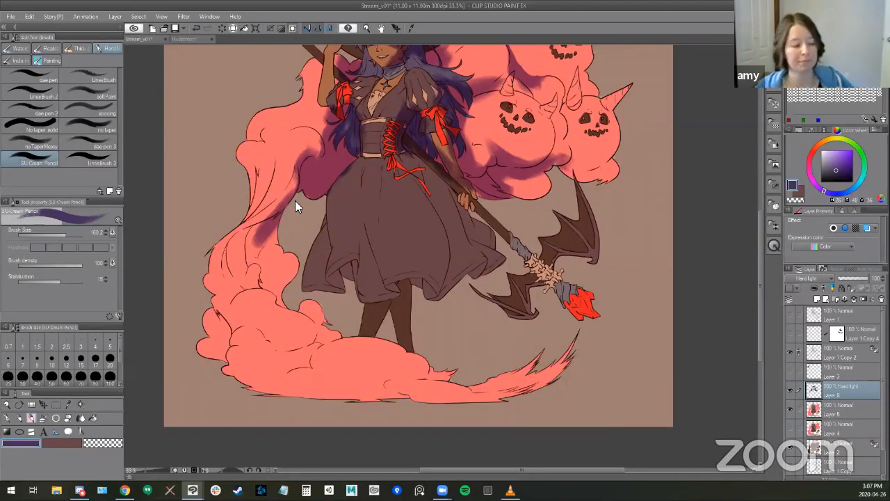
{"action": "left_click", "coordinate": [249, 175]}
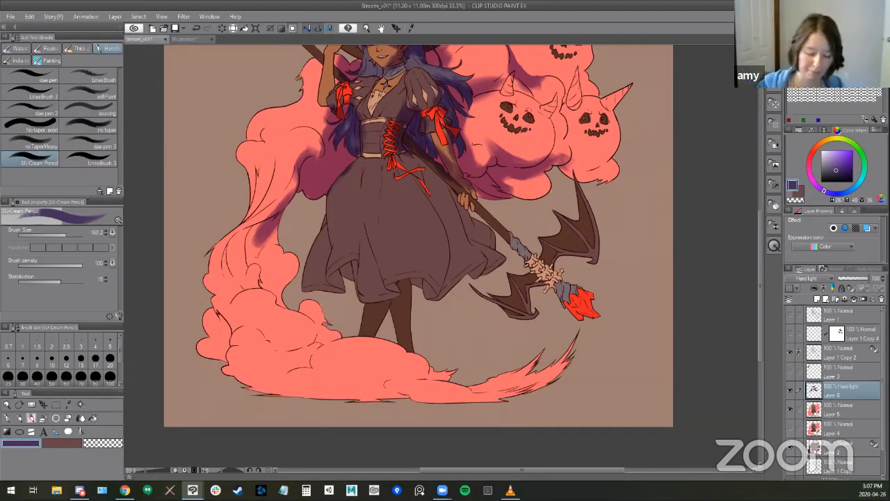
{"action": "left_click_drag", "start_coordinate": [252, 171], "coordinate": [252, 211]}
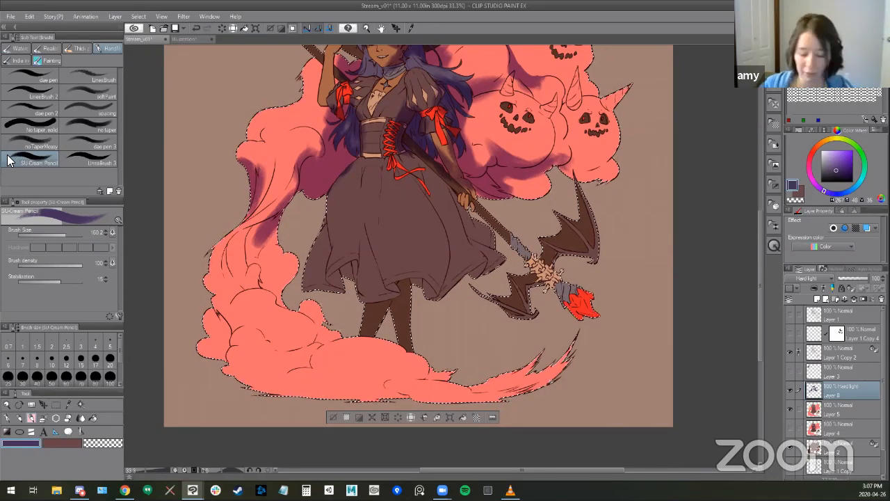
- Toggle the visibility of Layer 8 and Layer 5 to compare the drawing with and without shading, keeping Layer 8 selected
{"action": "left_click_drag", "start_coordinate": [573, 126], "coordinate": [588, 199]}
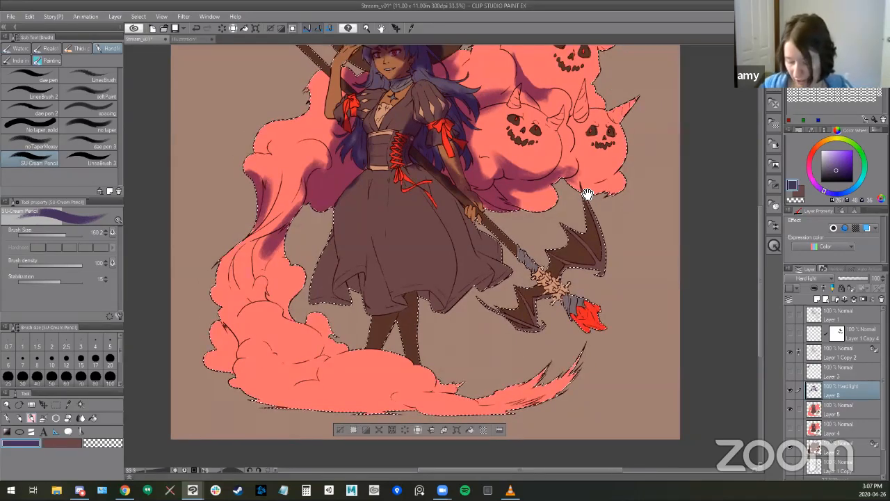
{"action": "left_click", "coordinate": [789, 389]}
{"action": "left_click", "coordinate": [789, 389]}
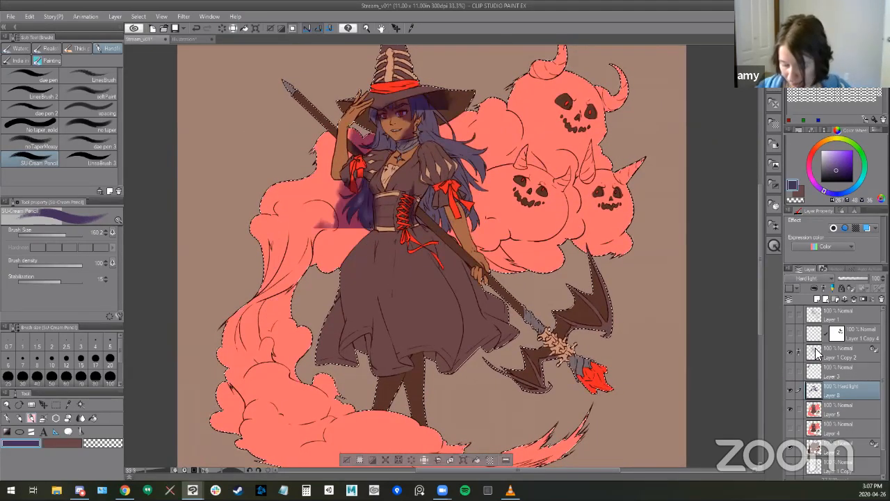
{"action": "left_click", "coordinate": [788, 388]}
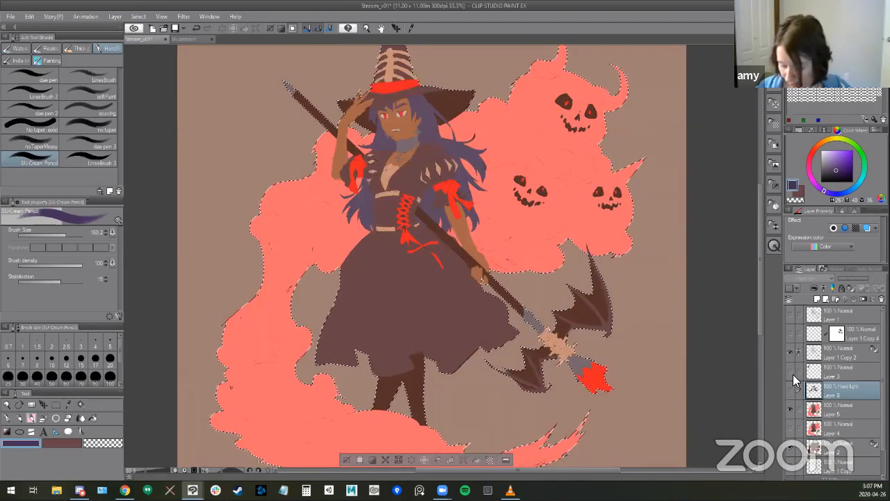
{"action": "left_click", "coordinate": [790, 409]}
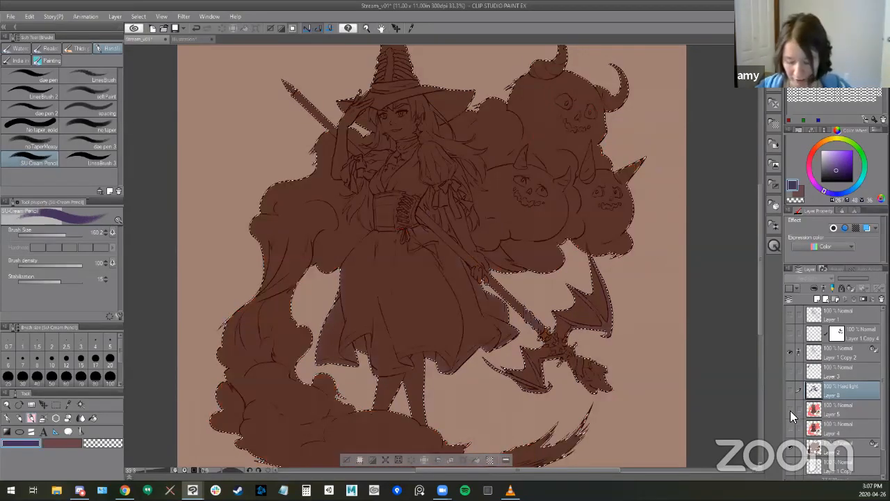
{"action": "left_click", "coordinate": [790, 386]}
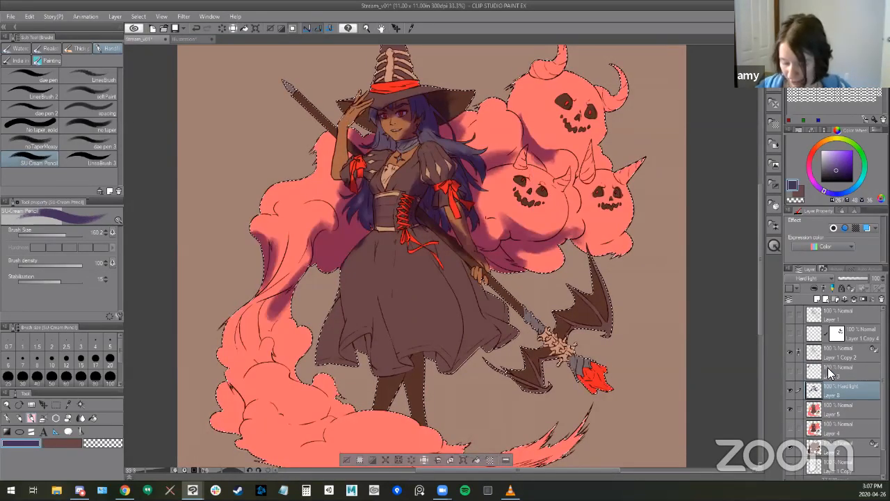
{"action": "left_click", "coordinate": [826, 354]}
{"action": "left_click", "coordinate": [821, 390]}
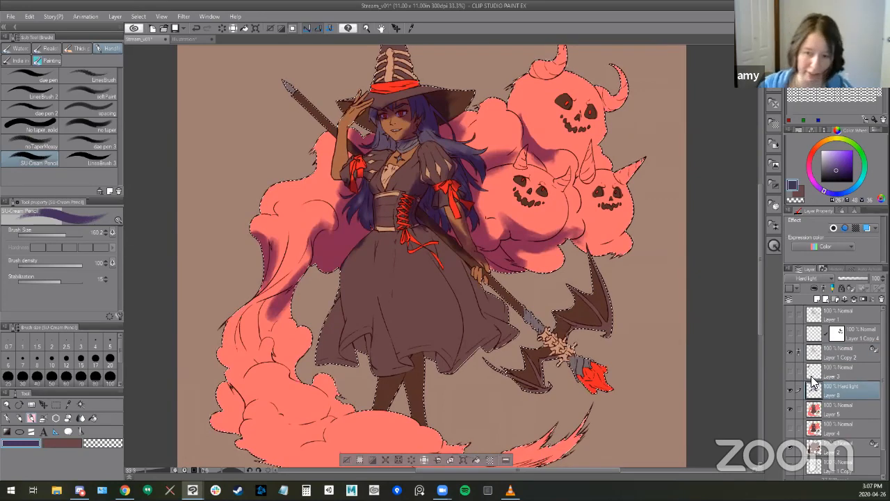
- Extend the purple shadow down the lower bend of the smoke column
{"action": "left_click_drag", "start_coordinate": [256, 307], "coordinate": [241, 349]}
{"action": "left_click_drag", "start_coordinate": [276, 304], "coordinate": [260, 331]}
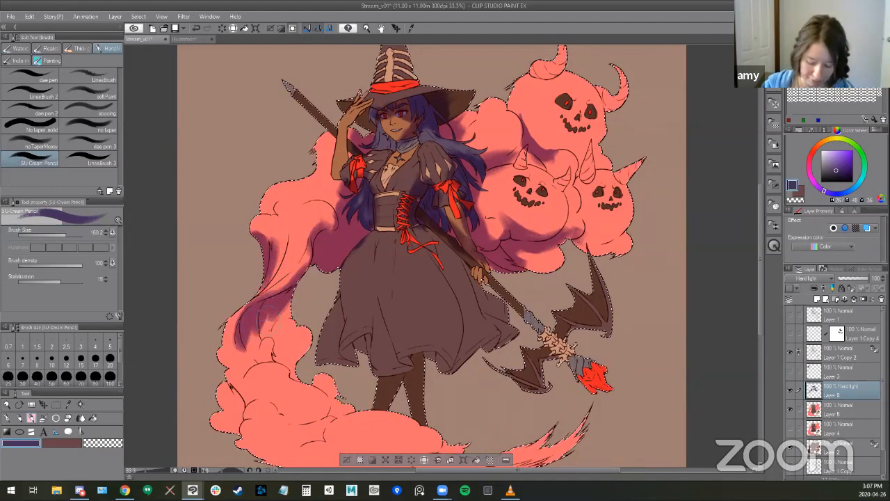
- Shade the skirt's waist, inner hem folds and staff-side edge, and darken the corset lacing
{"action": "left_click_drag", "start_coordinate": [345, 409], "coordinate": [324, 409]}
{"action": "mouse_move", "coordinate": [344, 245]}
{"action": "left_mouse_down"}
{"action": "mouse_move", "coordinate": [351, 227]}
{"action": "mouse_move", "coordinate": [352, 272]}
{"action": "left_mouse_up"}
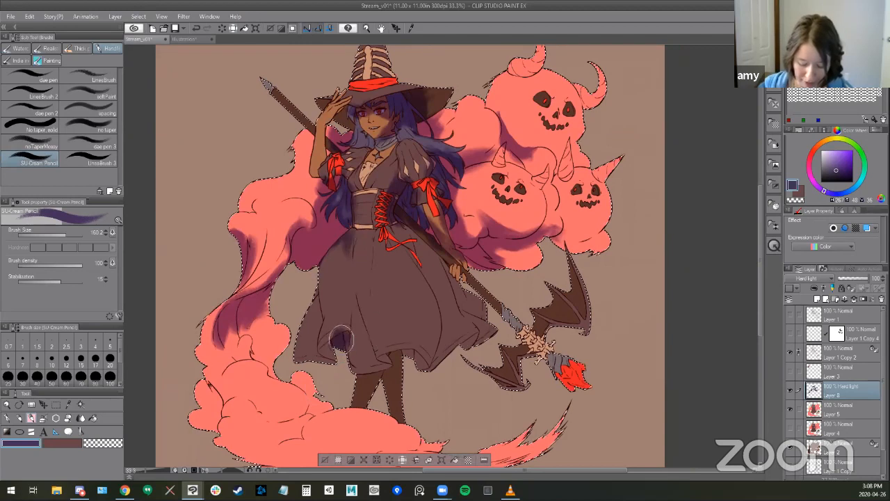
{"action": "mouse_move", "coordinate": [393, 235]}
{"action": "left_mouse_down"}
{"action": "mouse_move", "coordinate": [442, 323]}
{"action": "mouse_move", "coordinate": [433, 366]}
{"action": "mouse_move", "coordinate": [462, 346]}
{"action": "left_mouse_up"}
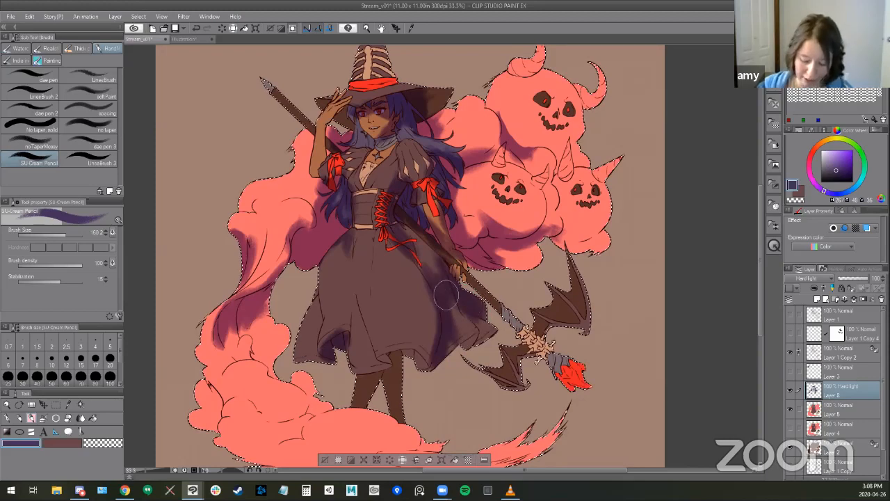
{"action": "left_click_drag", "start_coordinate": [397, 214], "coordinate": [425, 242]}
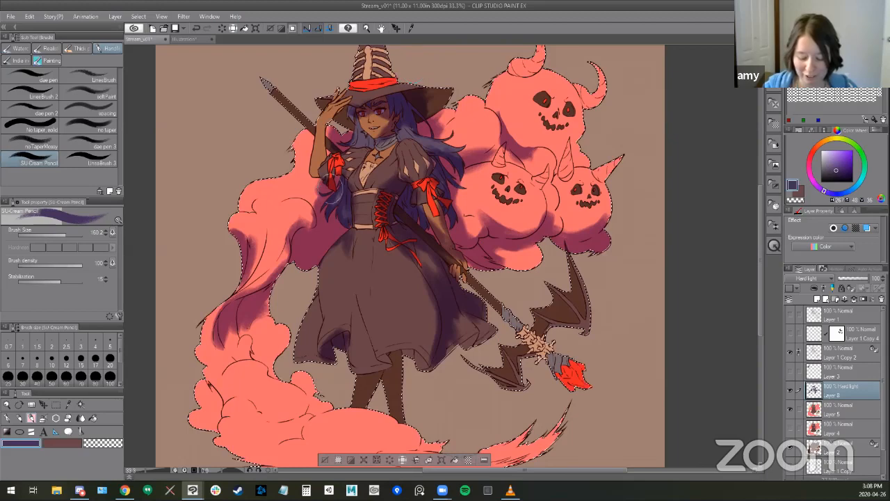
- Paint purple shadows along the edges of the pumpkins and smoke puffs, and on the lower billows of the smoke trail
{"action": "left_click_drag", "start_coordinate": [304, 197], "coordinate": [316, 204]}
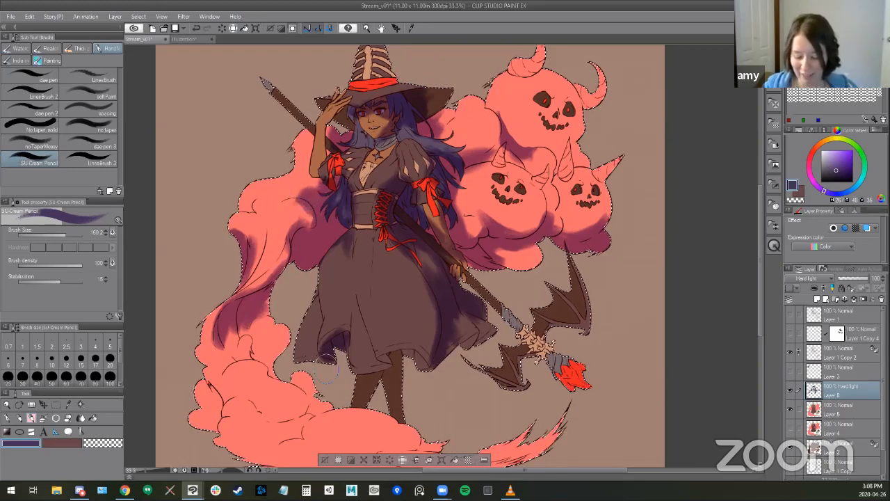
{"action": "left_click_drag", "start_coordinate": [500, 254], "coordinate": [526, 245]}
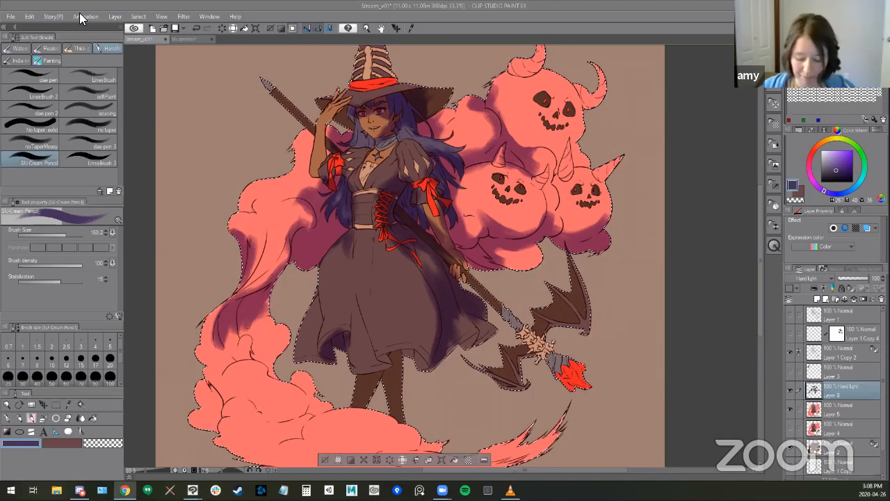
{"action": "left_click_drag", "start_coordinate": [353, 353], "coordinate": [360, 314]}
{"action": "mouse_move", "coordinate": [212, 337]}
{"action": "left_mouse_down"}
{"action": "mouse_move", "coordinate": [222, 364]}
{"action": "mouse_move", "coordinate": [215, 382]}
{"action": "mouse_move", "coordinate": [202, 382]}
{"action": "left_mouse_up"}
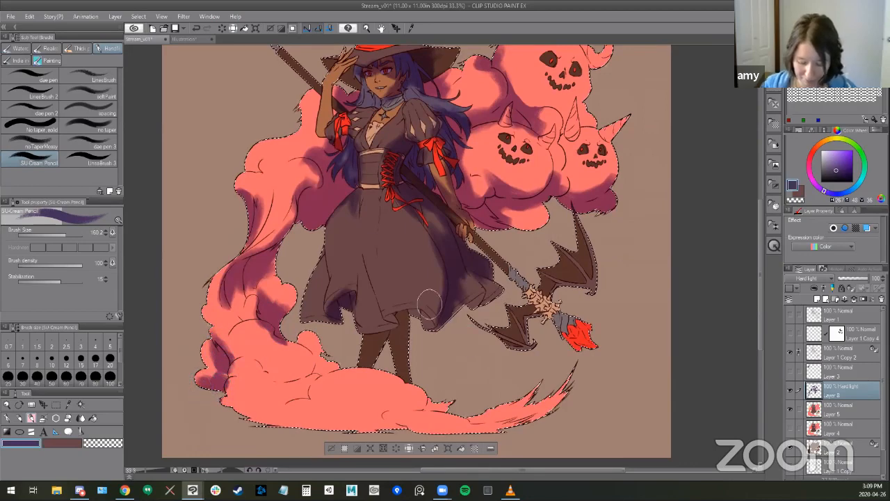
- Shade the witch's hat, hatband and face, using a smaller brush for the finer areas
{"action": "left_click_drag", "start_coordinate": [493, 280], "coordinate": [520, 392]}
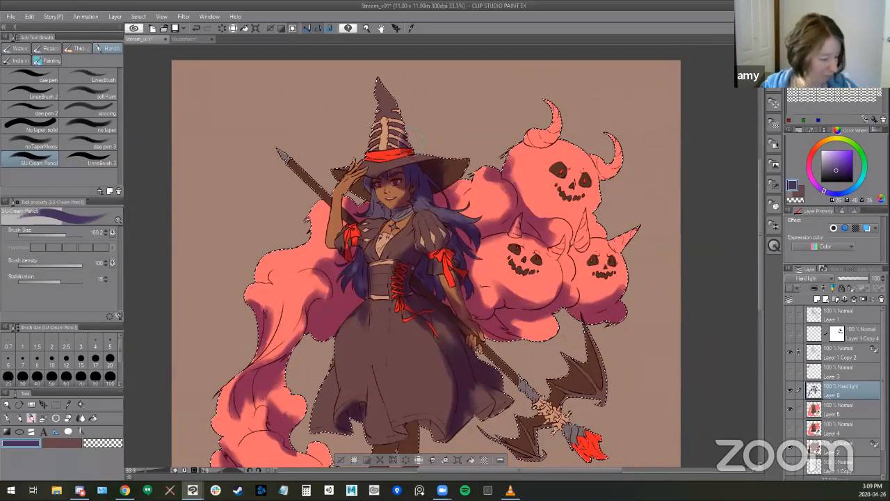
{"action": "mouse_move", "coordinate": [404, 159]}
{"action": "left_mouse_down"}
{"action": "mouse_move", "coordinate": [395, 161]}
{"action": "mouse_move", "coordinate": [398, 154]}
{"action": "left_mouse_up"}
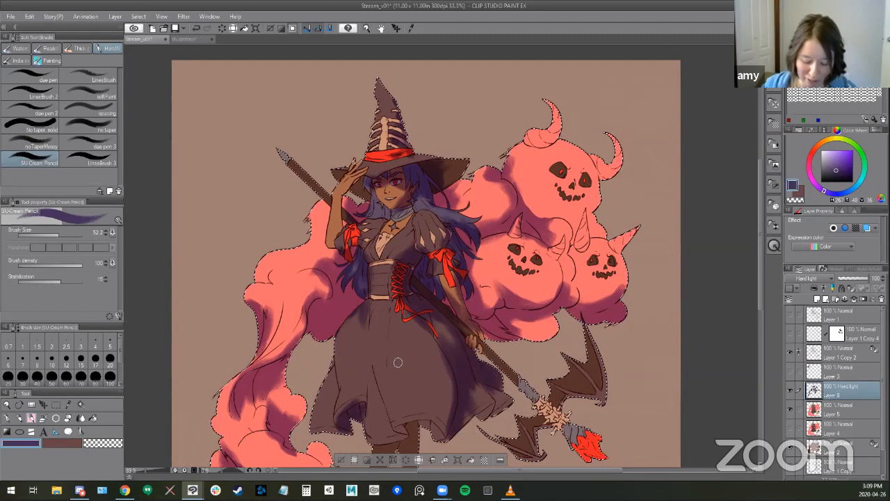
{"action": "scroll", "coordinate": [390, 351], "scroll_direction": "down", "scroll_amount": 3}
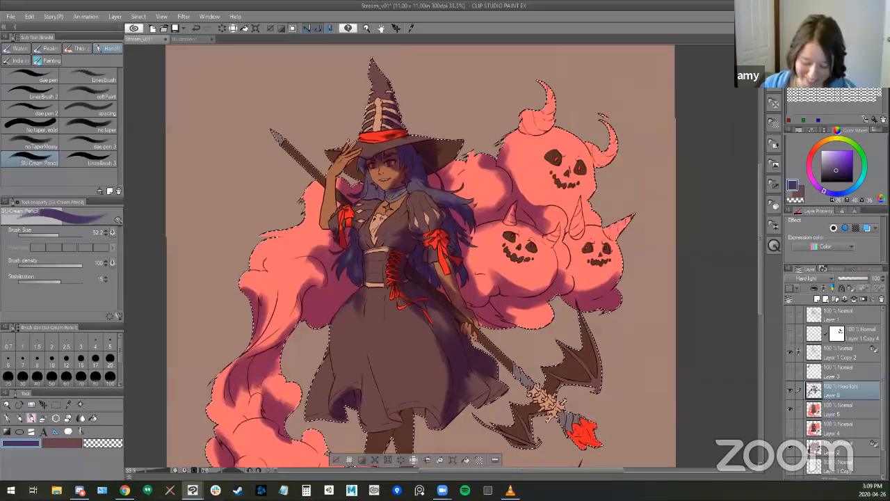
- Paint purple shadows down the skirt folds and over the legs, then shade the smoke column's folds with a smaller brush
{"action": "mouse_move", "coordinate": [358, 328]}
{"action": "left_mouse_down"}
{"action": "mouse_move", "coordinate": [357, 287]}
{"action": "mouse_move", "coordinate": [365, 309]}
{"action": "left_mouse_up"}
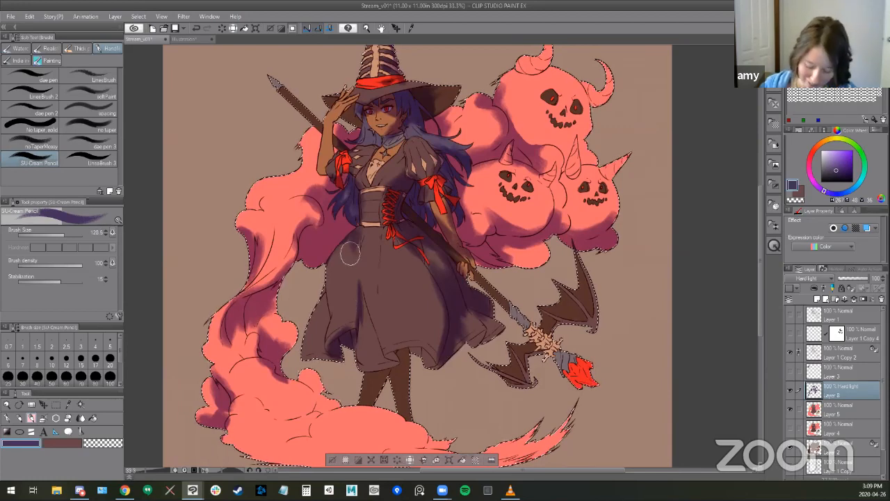
{"action": "mouse_move", "coordinate": [359, 290]}
{"action": "left_mouse_down"}
{"action": "mouse_move", "coordinate": [383, 348]}
{"action": "mouse_move", "coordinate": [477, 296]}
{"action": "mouse_move", "coordinate": [415, 296]}
{"action": "mouse_move", "coordinate": [397, 355]}
{"action": "mouse_move", "coordinate": [422, 349]}
{"action": "mouse_move", "coordinate": [427, 360]}
{"action": "mouse_move", "coordinate": [368, 374]}
{"action": "mouse_move", "coordinate": [401, 363]}
{"action": "left_mouse_up"}
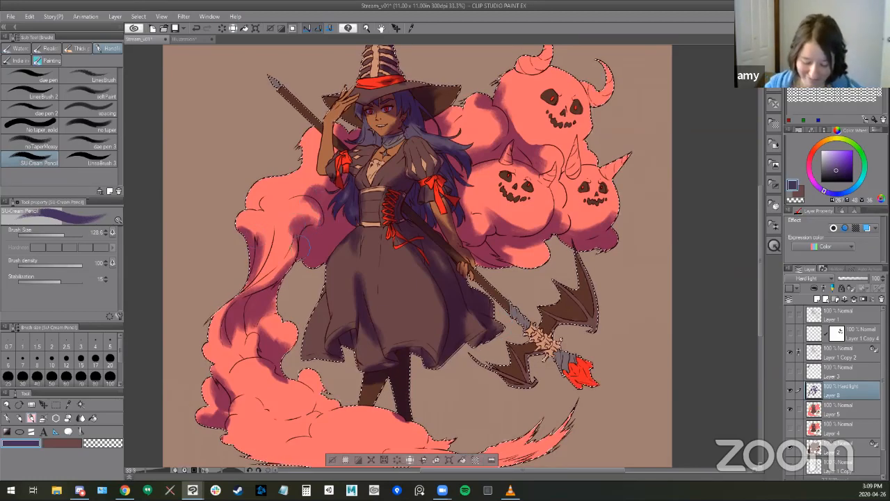
{"action": "key", "text": "bracketleft"}
{"action": "key", "text": "bracketleft"}
{"action": "key", "text": "bracketleft"}
{"action": "key", "text": "bracketleft"}
{"action": "key", "text": "bracketleft"}
{"action": "key", "text": "bracketleft"}
{"action": "left_click_drag", "start_coordinate": [268, 249], "coordinate": [246, 287]}
- Paint a broad purple shadow across the bottom of the smoke trail and its curling tail with an enlarged SU-Cream Pencil
{"action": "scroll", "coordinate": [500, 288], "scroll_direction": "down", "scroll_amount": 3}
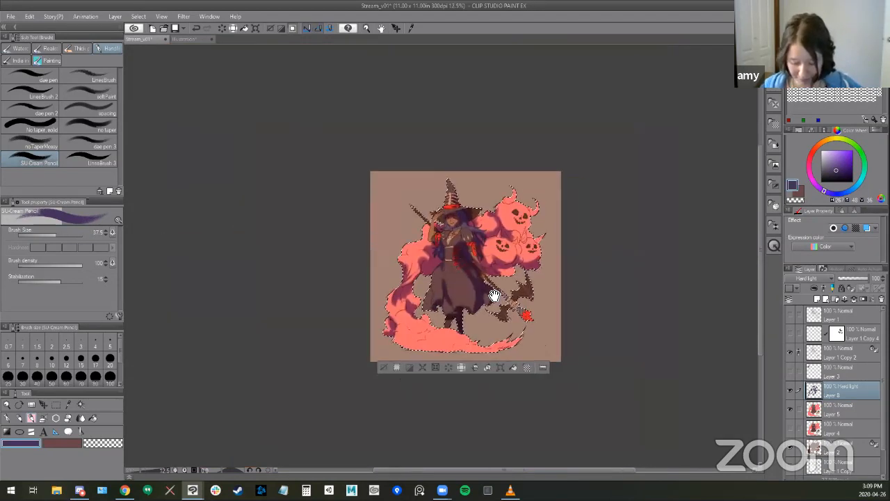
{"action": "left_click_drag", "start_coordinate": [500, 287], "coordinate": [501, 279]}
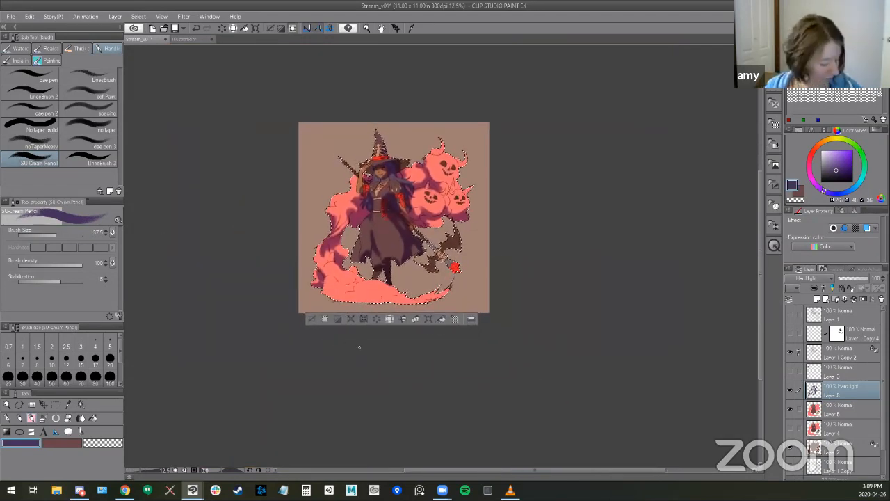
{"action": "key", "text": "b"}
{"action": "scroll", "coordinate": [408, 335], "scroll_direction": "up", "scroll_amount": 2}
{"action": "key", "text": "bracketright"}
{"action": "key", "text": "bracketright"}
{"action": "key", "text": "bracketright"}
{"action": "key", "text": "bracketright"}
{"action": "key", "text": "bracketright"}
{"action": "key", "text": "bracketright"}
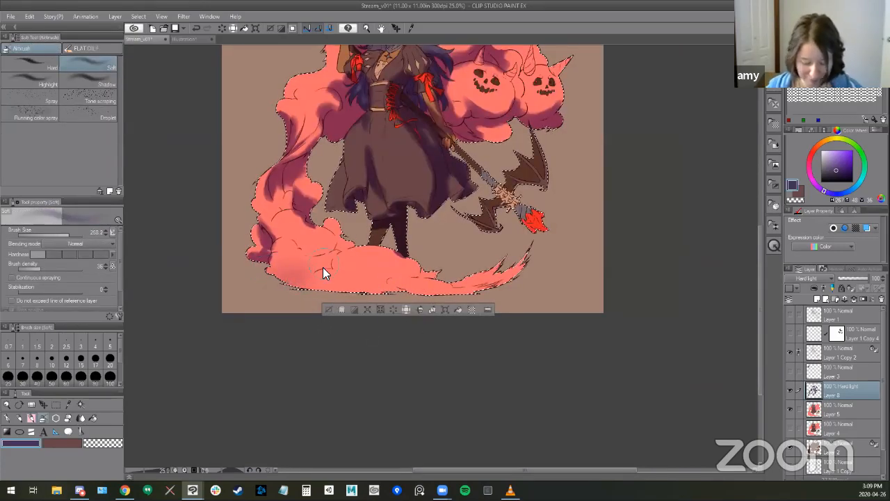
{"action": "key", "text": "b"}
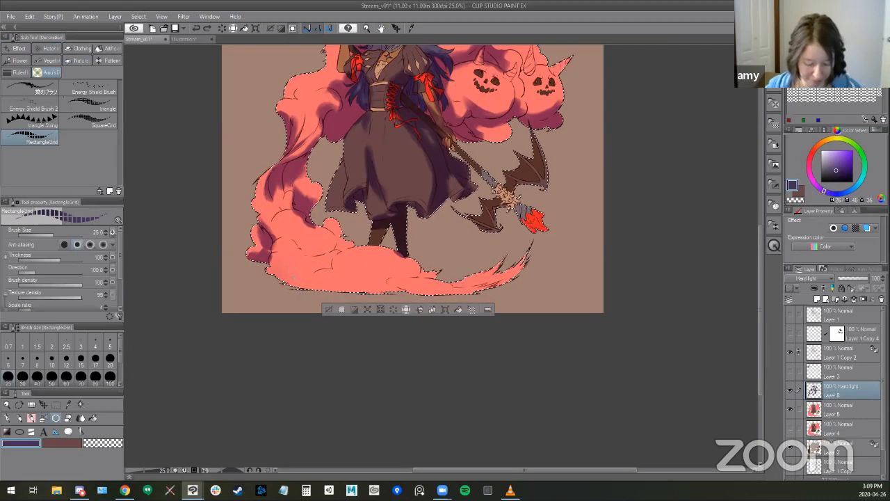
{"action": "key", "text": "b"}
{"action": "mouse_move", "coordinate": [290, 270]}
{"action": "left_mouse_down"}
{"action": "mouse_move", "coordinate": [330, 265]}
{"action": "mouse_move", "coordinate": [345, 280]}
{"action": "mouse_move", "coordinate": [447, 271]}
{"action": "mouse_move", "coordinate": [504, 283]}
{"action": "mouse_move", "coordinate": [466, 272]}
{"action": "mouse_move", "coordinate": [322, 274]}
{"action": "left_mouse_up"}
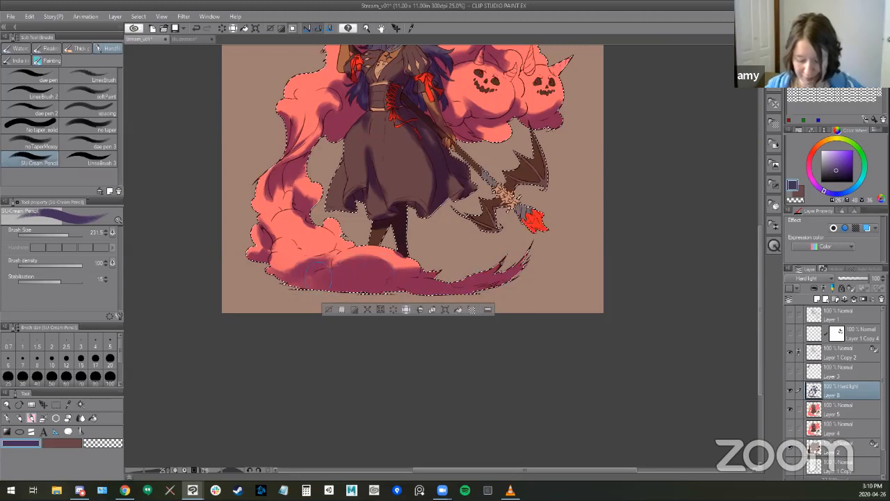
- Extend the purple shadows over the lower smoke billows and the undersides of the pumpkins
{"action": "left_click_drag", "start_coordinate": [533, 330], "coordinate": [513, 397]}
{"action": "left_click_drag", "start_coordinate": [605, 297], "coordinate": [588, 359]}
{"action": "mouse_move", "coordinate": [465, 240]}
{"action": "left_mouse_down"}
{"action": "mouse_move", "coordinate": [458, 247]}
{"action": "mouse_move", "coordinate": [503, 246]}
{"action": "left_mouse_up"}
{"action": "mouse_move", "coordinate": [454, 181]}
{"action": "left_mouse_down"}
{"action": "mouse_move", "coordinate": [505, 177]}
{"action": "mouse_move", "coordinate": [495, 174]}
{"action": "mouse_move", "coordinate": [461, 201]}
{"action": "mouse_move", "coordinate": [502, 179]}
{"action": "left_mouse_up"}
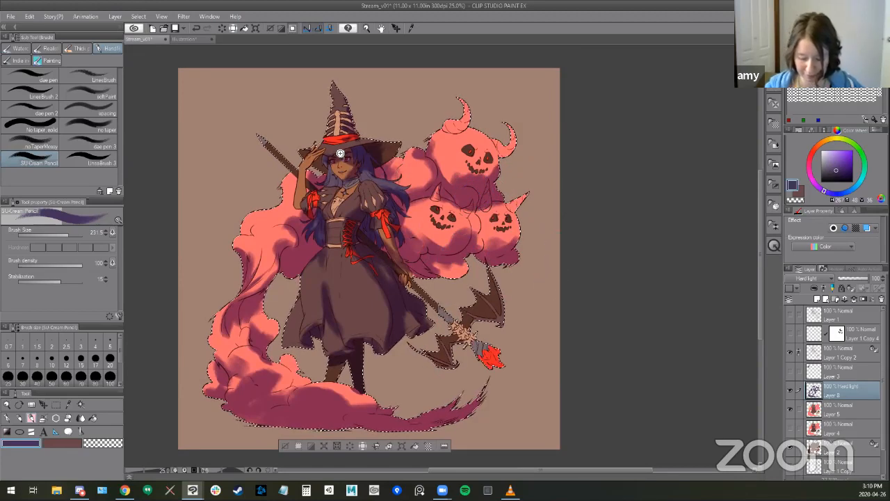
- Refine the shadow under the hat brim across the witch's forehead and eyes, alternating the mediumSoft Textured eraser with the SU-Cream Pencil
{"action": "scroll", "coordinate": [367, 148], "scroll_direction": "up", "scroll_amount": 2}
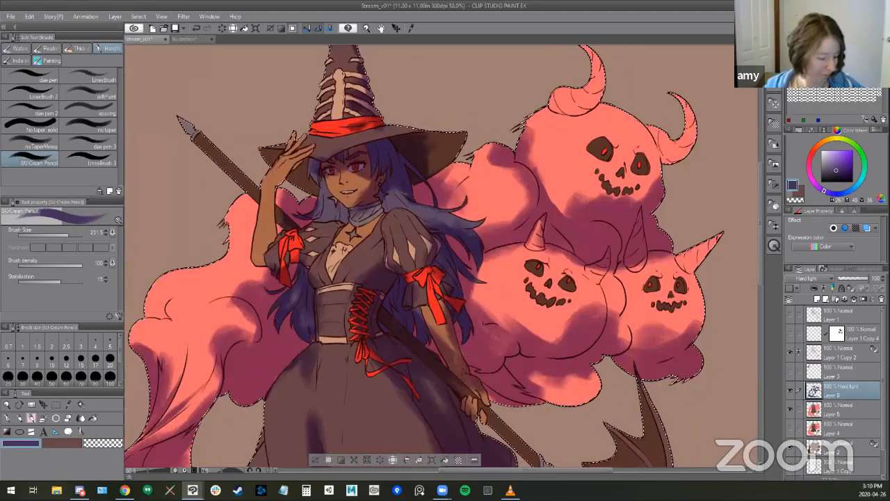
{"action": "scroll", "coordinate": [457, 175], "scroll_direction": "up", "scroll_amount": 1}
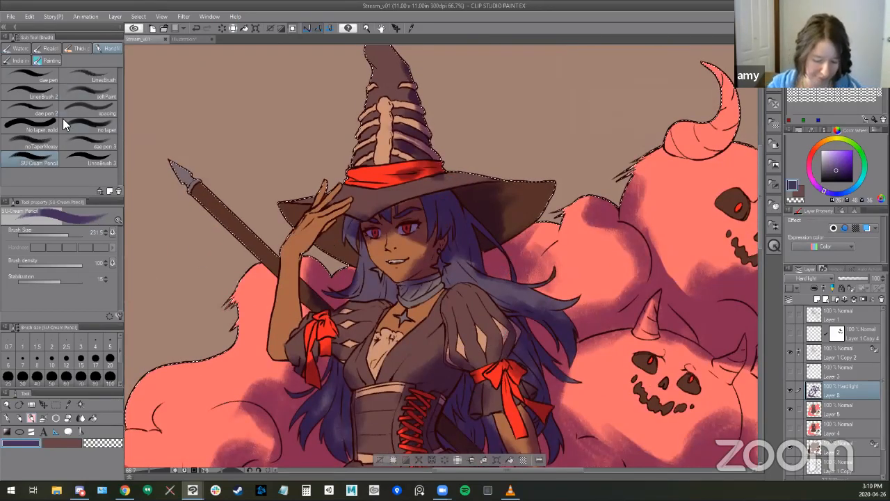
{"action": "key", "text": "e"}
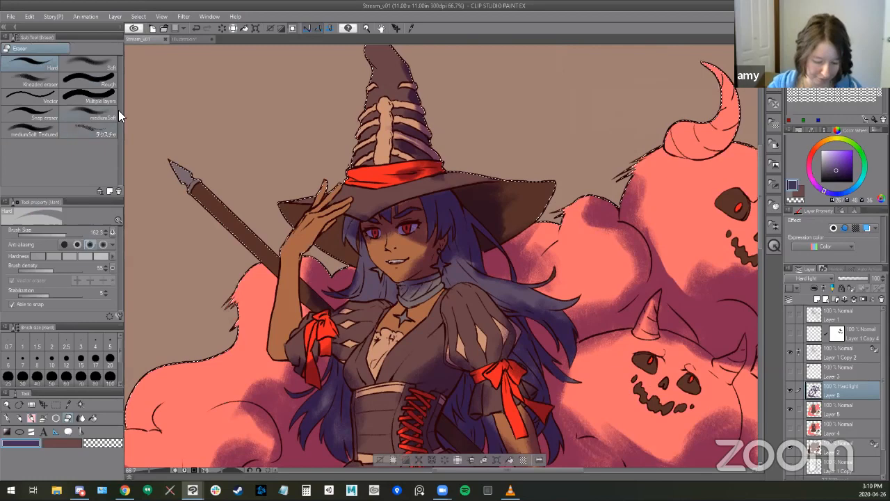
{"action": "left_click", "coordinate": [37, 79]}
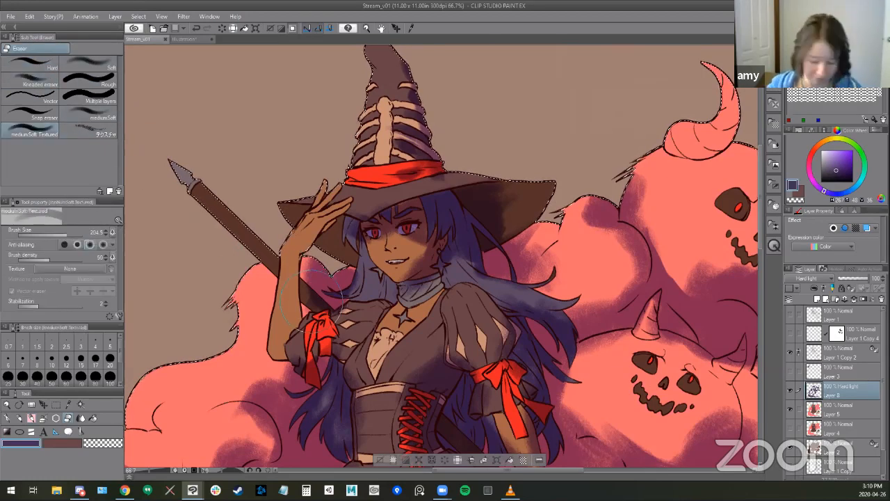
{"action": "key", "text": "b"}
{"action": "scroll", "coordinate": [470, 184], "scroll_direction": "up", "scroll_amount": 3}
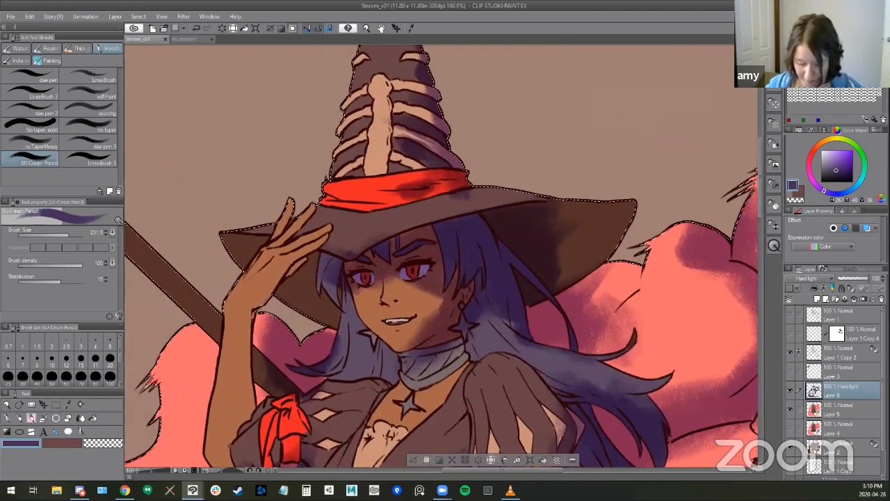
{"action": "key", "text": "e"}
{"action": "key", "text": "ctrl+z"}
{"action": "mouse_move", "coordinate": [355, 239]}
{"action": "left_mouse_down"}
{"action": "mouse_move", "coordinate": [326, 220]}
{"action": "mouse_move", "coordinate": [355, 244]}
{"action": "mouse_move", "coordinate": [344, 228]}
{"action": "mouse_move", "coordinate": [418, 147]}
{"action": "mouse_move", "coordinate": [370, 243]}
{"action": "left_mouse_up"}
{"action": "left_click_drag", "start_coordinate": [439, 203], "coordinate": [409, 201]}
{"action": "key", "text": "b"}
{"action": "left_click_drag", "start_coordinate": [427, 232], "coordinate": [393, 237]}
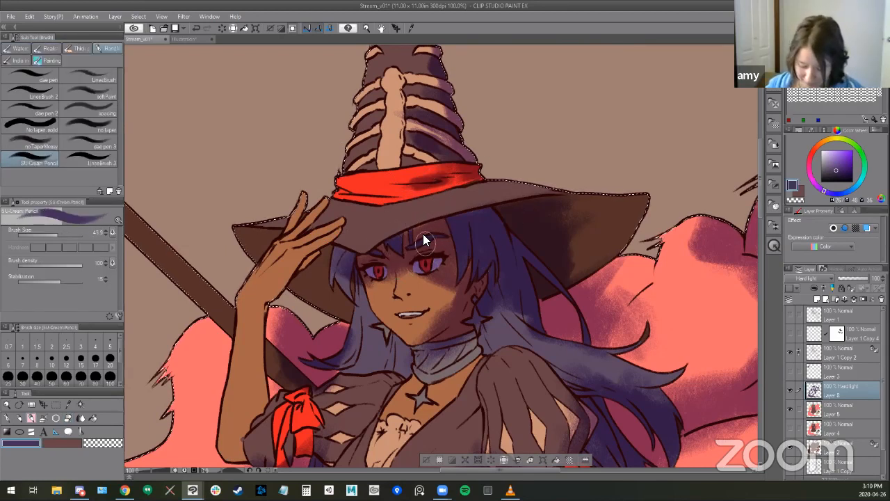
- Shade the hat's rib bones and the gaps between them with a small SU-Cream Pencil, cleaning the edges with the eraser
{"action": "key", "text": "["}
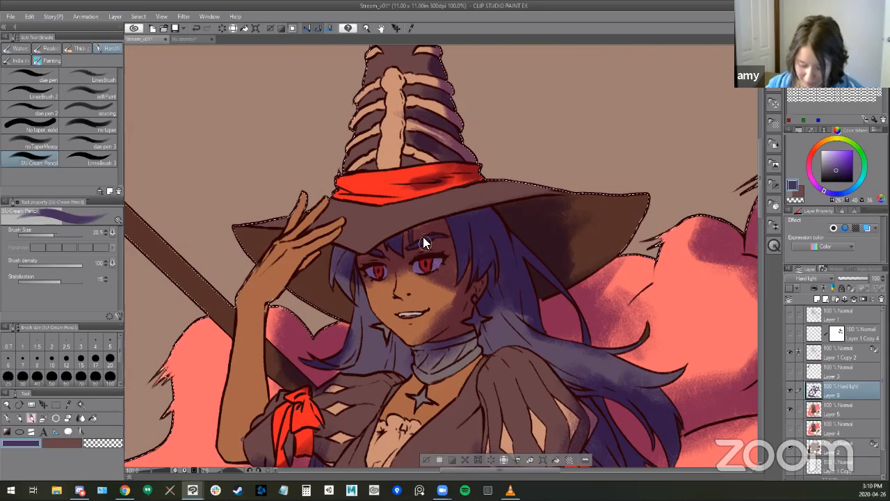
{"action": "mouse_move", "coordinate": [464, 221]}
{"action": "left_mouse_down"}
{"action": "mouse_move", "coordinate": [459, 353]}
{"action": "mouse_move", "coordinate": [451, 352]}
{"action": "left_mouse_up"}
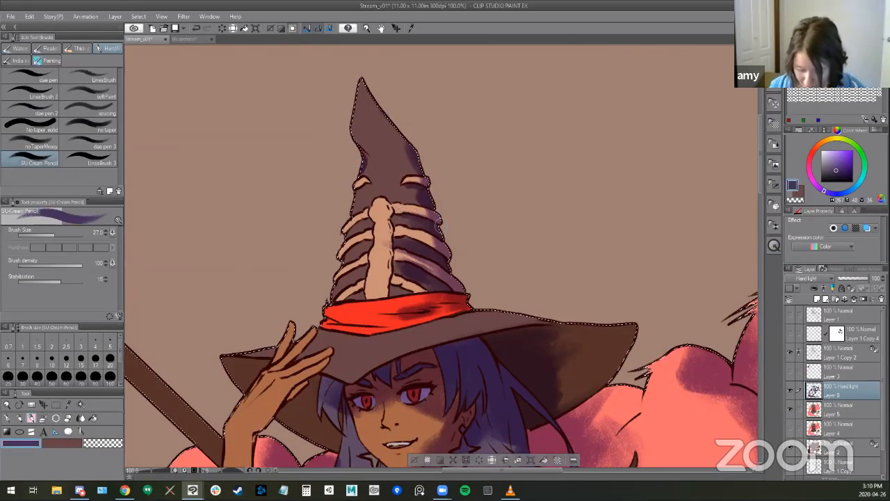
{"action": "left_click_drag", "start_coordinate": [470, 322], "coordinate": [425, 289]}
{"action": "key", "text": "e"}
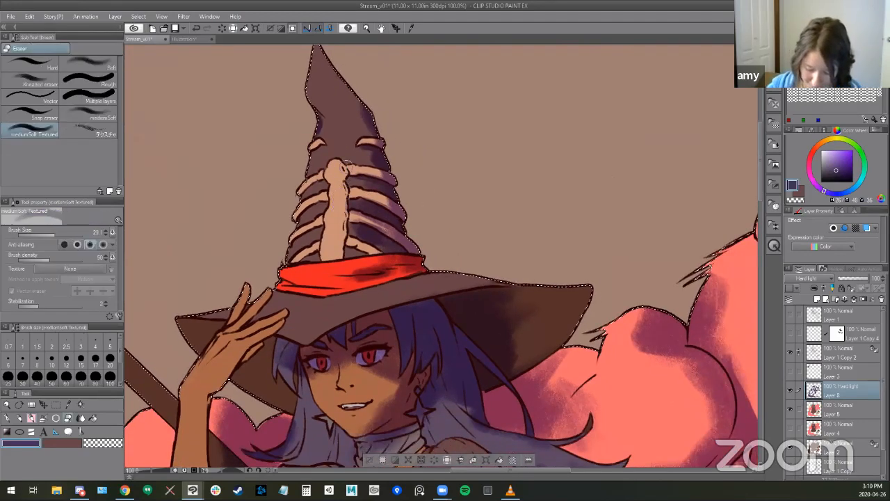
{"action": "key", "text": "b"}
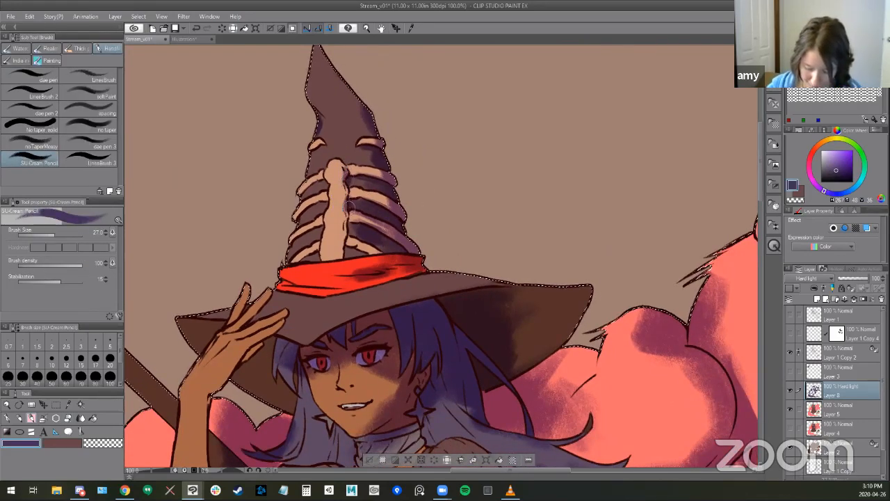
{"action": "left_click_drag", "start_coordinate": [430, 337], "coordinate": [612, 285]}
{"action": "key", "text": "e"}
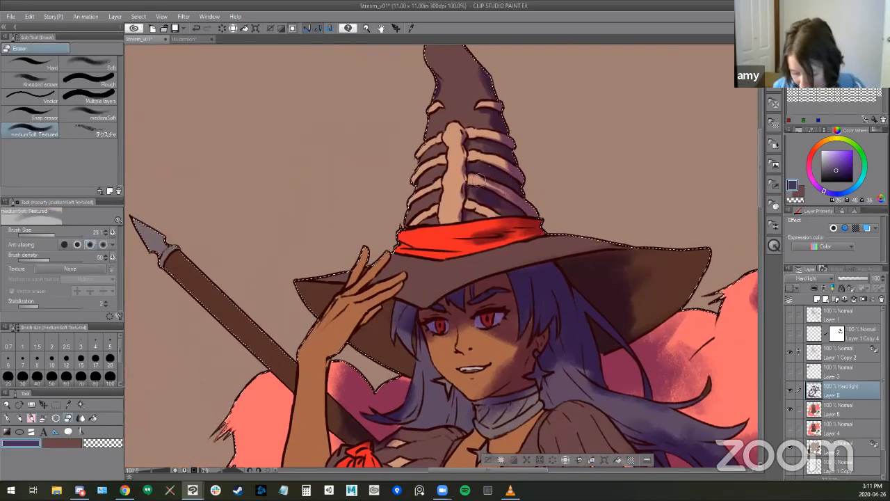
{"action": "key", "text": "b"}
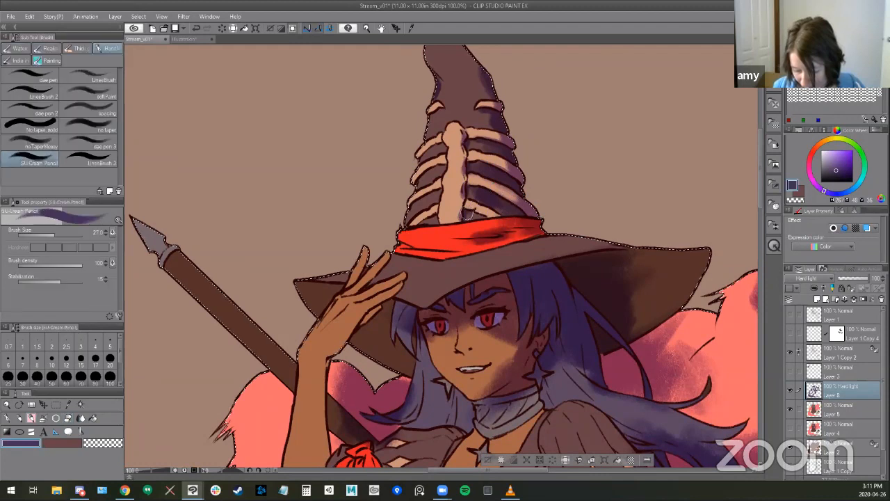
{"action": "scroll", "coordinate": [470, 217], "scroll_direction": "down", "scroll_amount": 3}
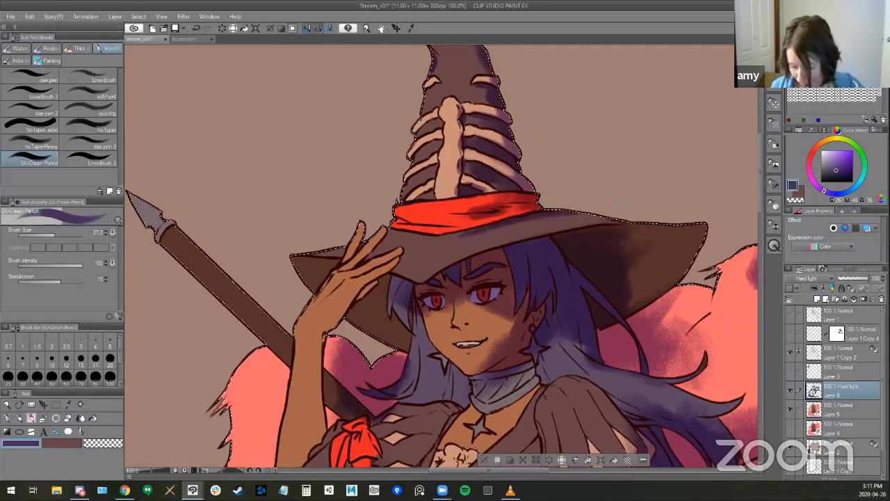
- Erase part of the shadow on the red hatband and repaint its folds with the SU-Cream Pencil at size 27
{"action": "key", "text": "e"}
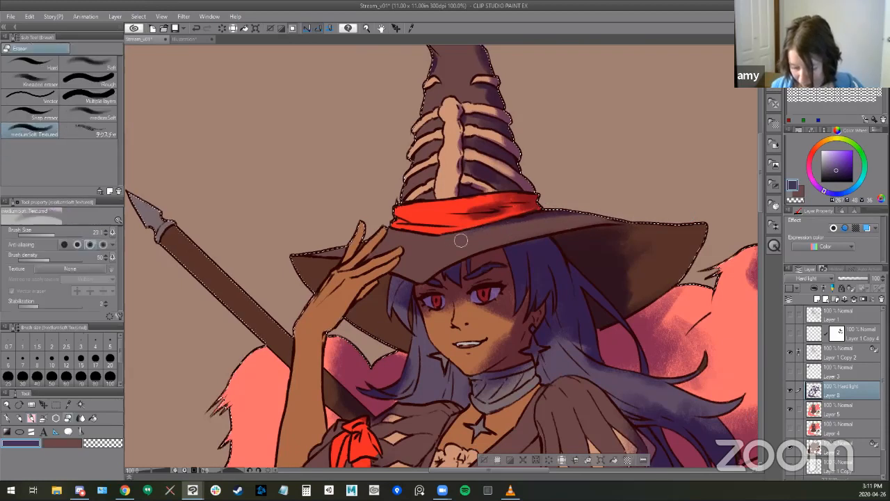
{"action": "left_click_drag", "start_coordinate": [477, 215], "coordinate": [463, 216]}
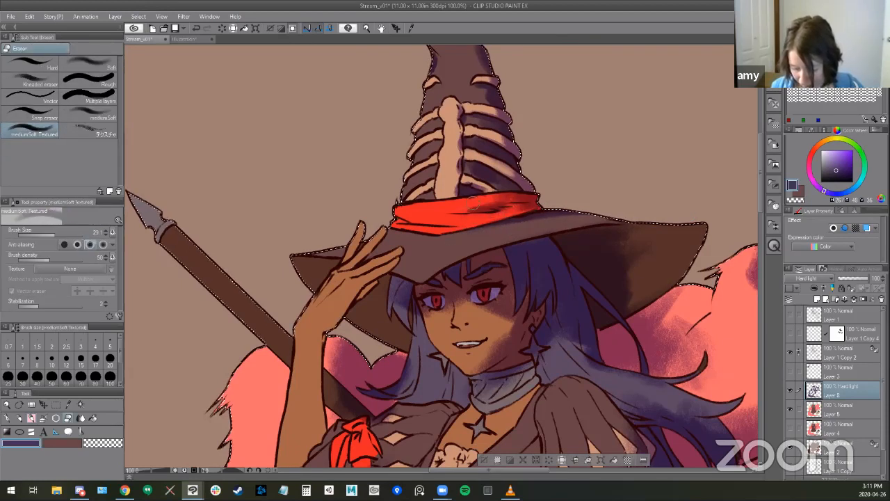
{"action": "key", "text": "b"}
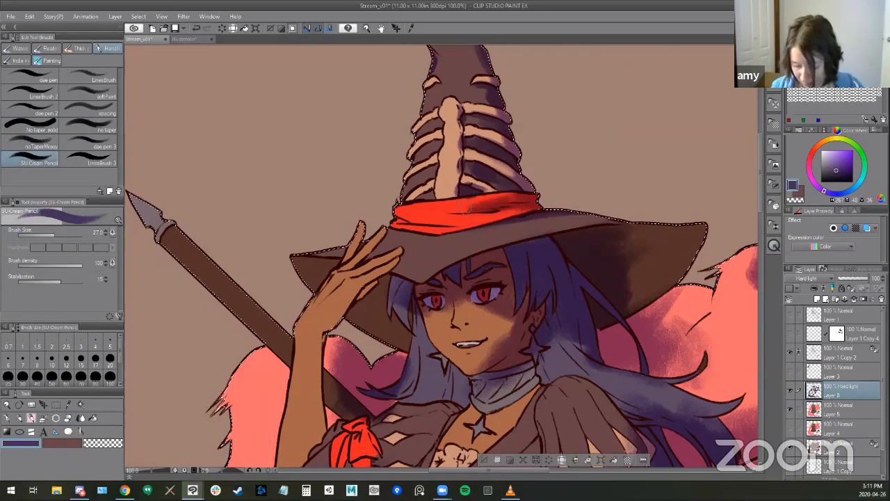
{"action": "left_click_drag", "start_coordinate": [536, 302], "coordinate": [432, 254]}
{"action": "left_click_drag", "start_coordinate": [544, 285], "coordinate": [400, 41]}
- Add fine purple shading to the hat's lower ribs just above the hatband with the SU-Cream Pencil
{"action": "scroll", "coordinate": [512, 249], "scroll_direction": "down", "scroll_amount": 1}
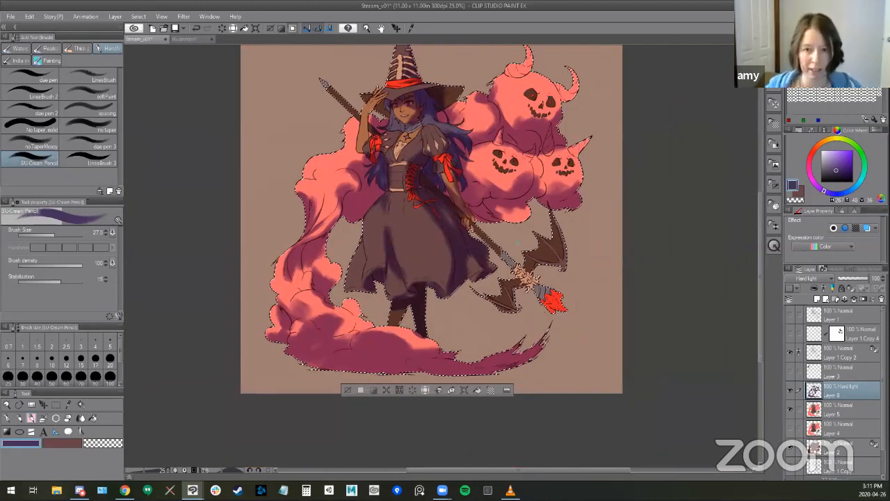
{"action": "mouse_move", "coordinate": [479, 234]}
{"action": "left_mouse_down"}
{"action": "mouse_move", "coordinate": [453, 298]}
{"action": "mouse_move", "coordinate": [464, 273]}
{"action": "left_mouse_up"}
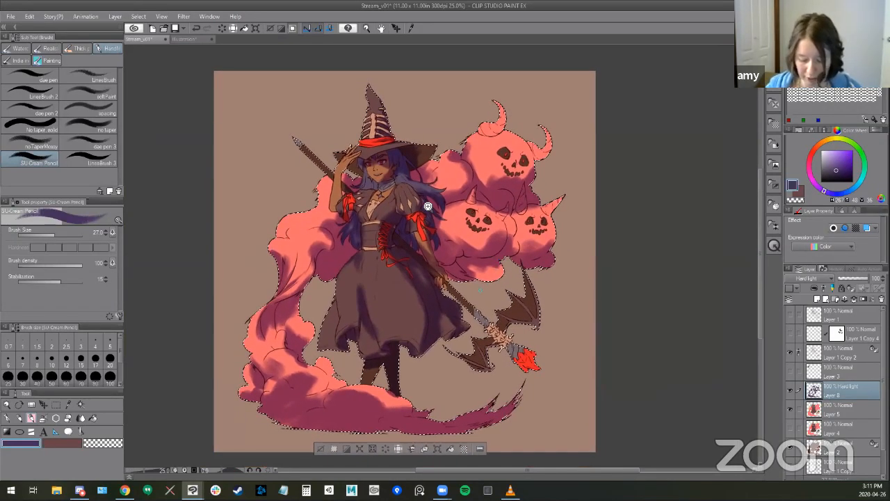
{"action": "scroll", "coordinate": [397, 139], "scroll_direction": "up", "scroll_amount": 4}
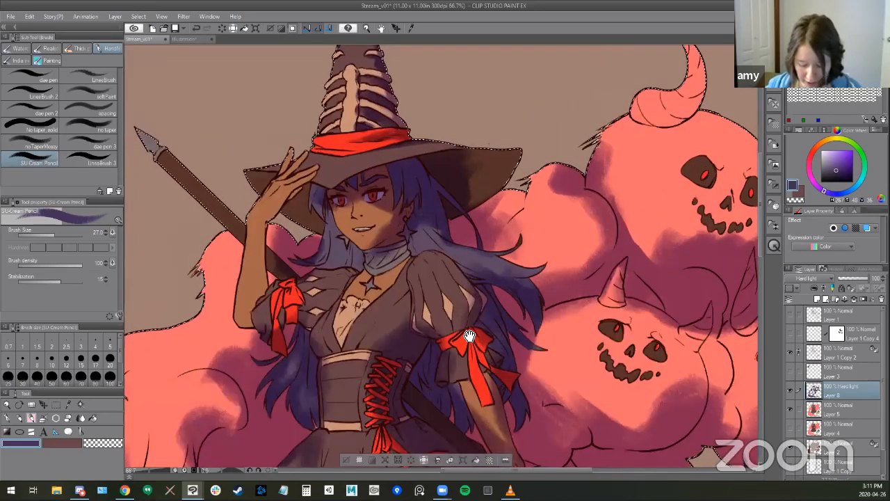
{"action": "mouse_move", "coordinate": [371, 184]}
{"action": "left_mouse_down"}
{"action": "mouse_move", "coordinate": [429, 226]}
{"action": "mouse_move", "coordinate": [452, 257]}
{"action": "left_mouse_up"}
{"action": "scroll", "coordinate": [423, 181], "scroll_direction": "up", "scroll_amount": 1}
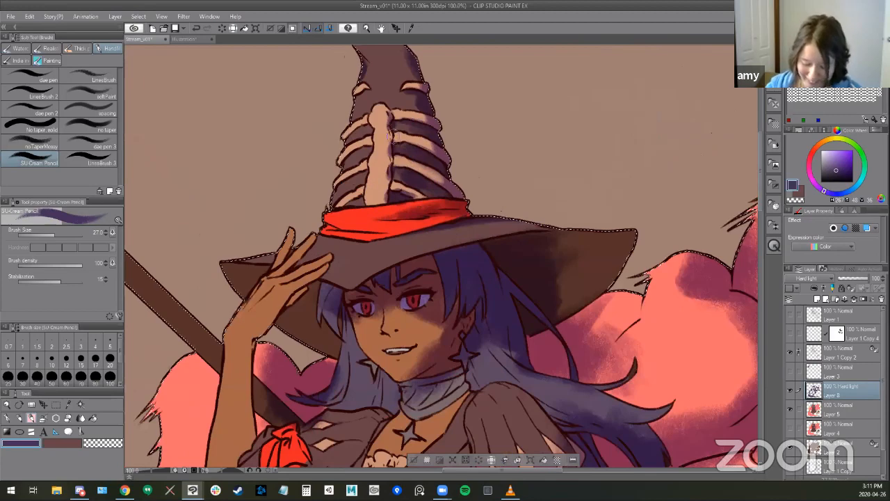
{"action": "key", "text": "b"}
{"action": "key", "text": "b"}
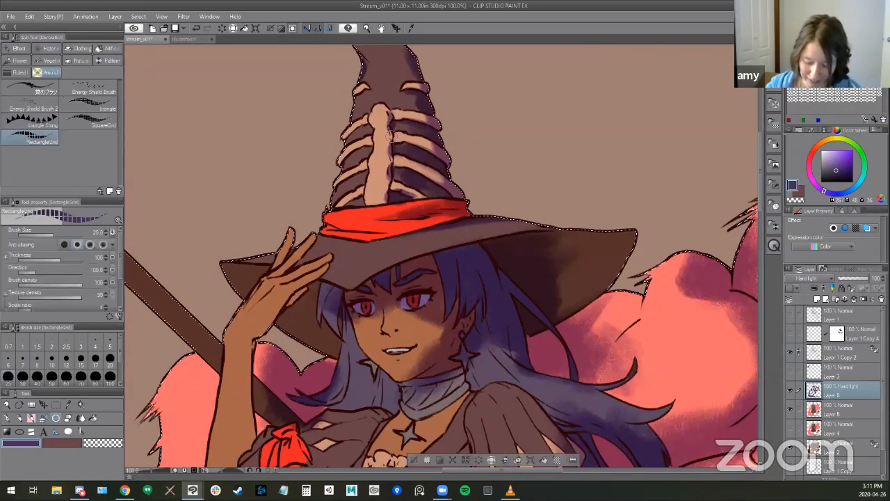
{"action": "key", "text": "p"}
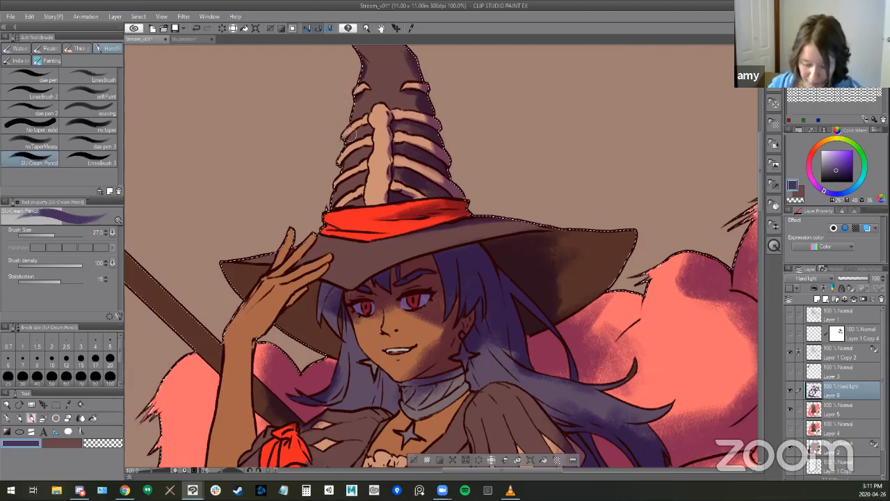
{"action": "left_click_drag", "start_coordinate": [356, 178], "coordinate": [332, 199]}
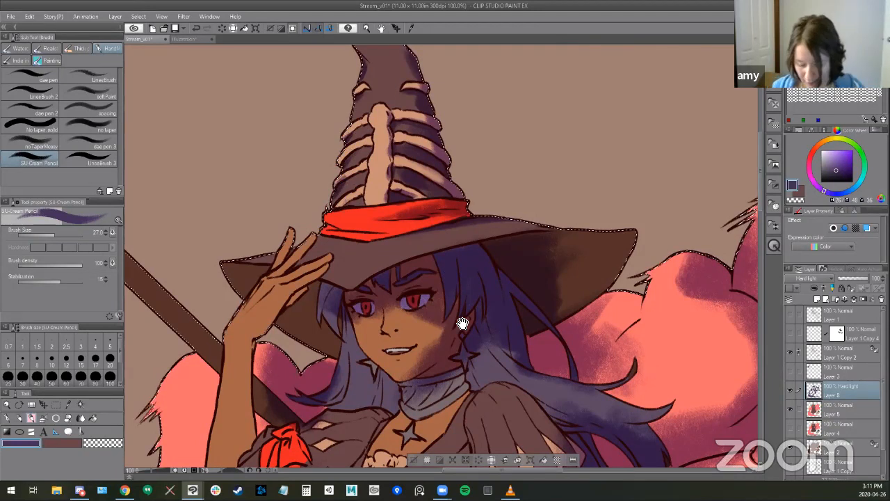
- Darken the underside of the hat brim behind the hair using a larger brush, and sample its dark colour for painting
{"action": "left_click_drag", "start_coordinate": [463, 324], "coordinate": [534, 308]}
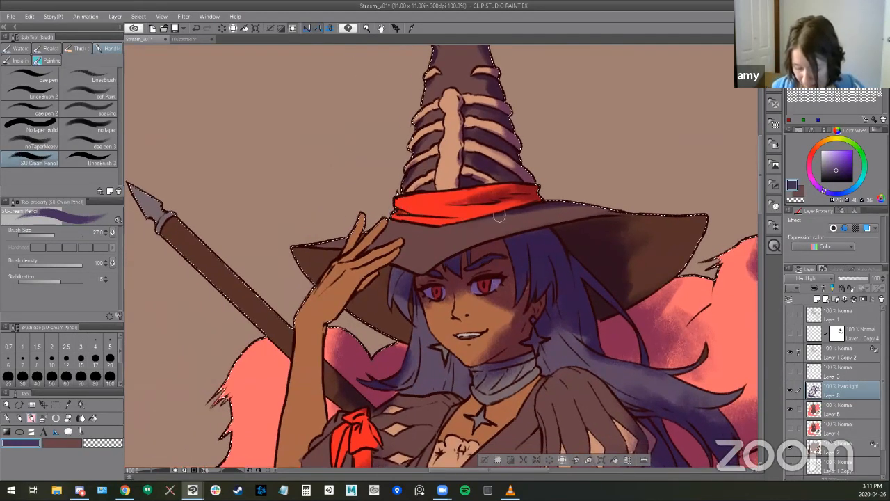
{"action": "left_click_drag", "start_coordinate": [478, 265], "coordinate": [448, 255]}
{"action": "left_click_drag", "start_coordinate": [415, 318], "coordinate": [362, 289]}
{"action": "left_click_drag", "start_coordinate": [553, 189], "coordinate": [480, 193]}
{"action": "mouse_move", "coordinate": [473, 189]}
{"action": "left_mouse_down"}
{"action": "mouse_move", "coordinate": [543, 184]}
{"action": "mouse_move", "coordinate": [477, 222]}
{"action": "mouse_move", "coordinate": [494, 230]}
{"action": "mouse_move", "coordinate": [491, 249]}
{"action": "mouse_move", "coordinate": [529, 217]}
{"action": "mouse_move", "coordinate": [481, 256]}
{"action": "mouse_move", "coordinate": [461, 227]}
{"action": "left_mouse_up"}
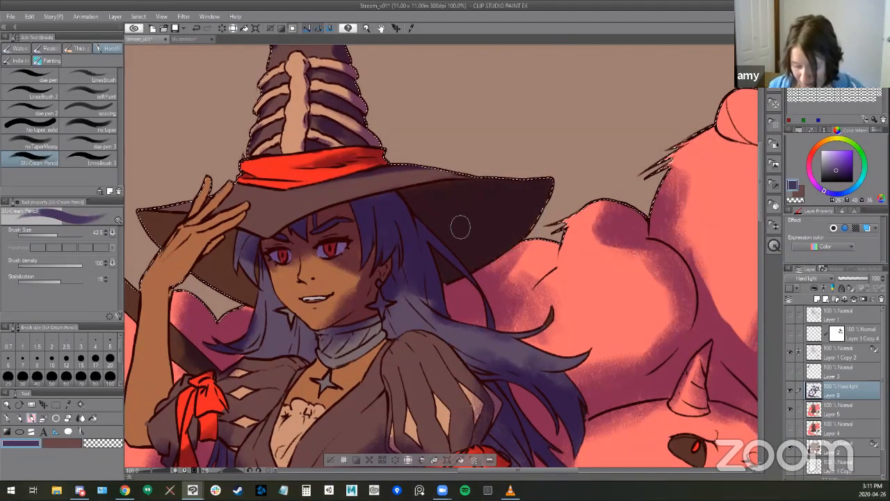
{"action": "left_click", "coordinate": [490, 197], "text": "alt"}
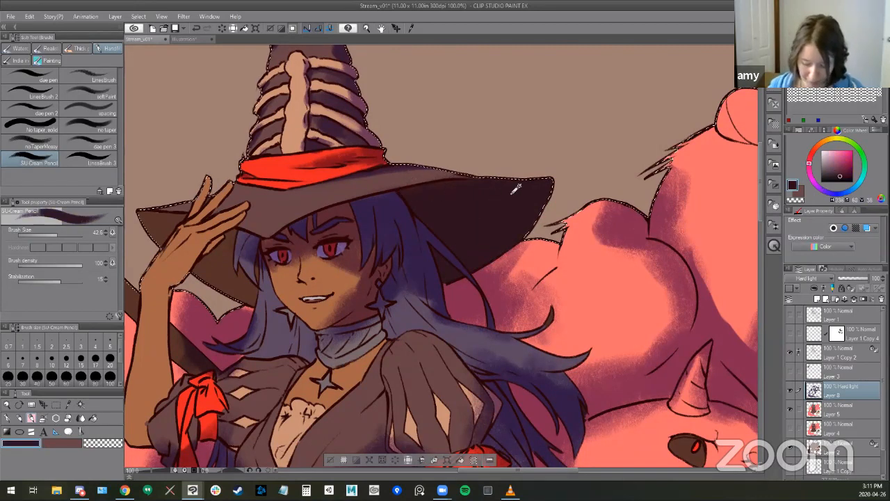
{"action": "left_click_drag", "start_coordinate": [399, 273], "coordinate": [475, 229]}
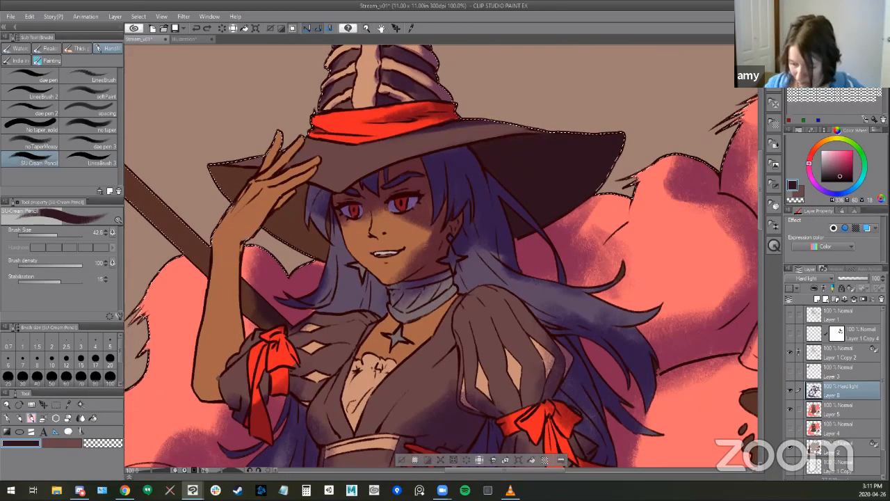
- Darken the brim's underside on both sides of the raised hand with the SU-Cream Pencil, using a sampled muted purple
{"action": "left_click", "coordinate": [428, 242], "text": "alt"}
{"action": "key", "text": "b"}
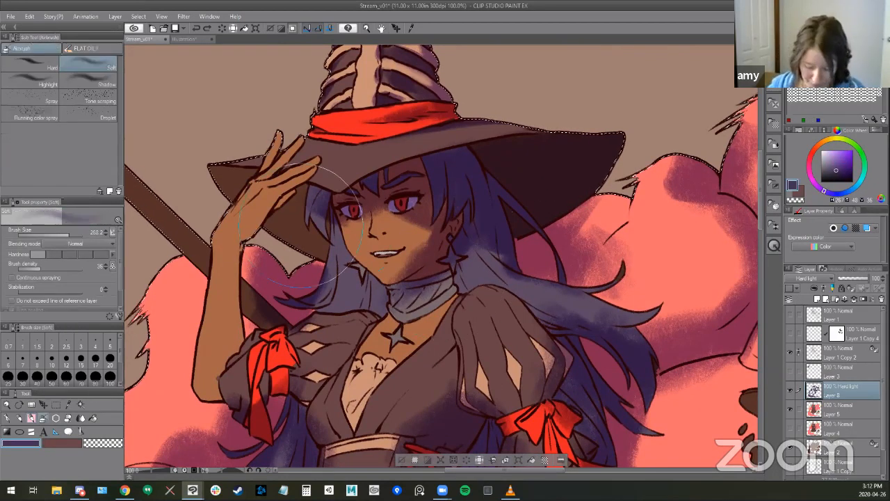
{"action": "key", "text": "b"}
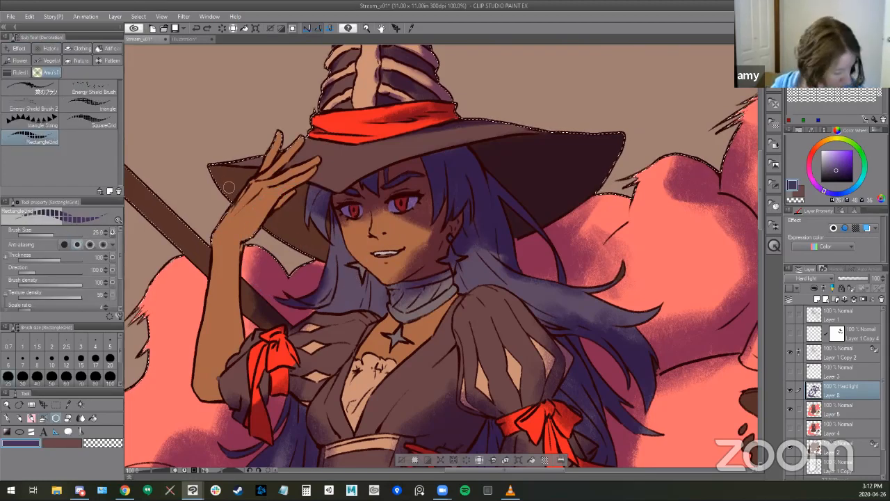
{"action": "key", "text": "b"}
{"action": "left_click_drag", "start_coordinate": [245, 178], "coordinate": [230, 199]}
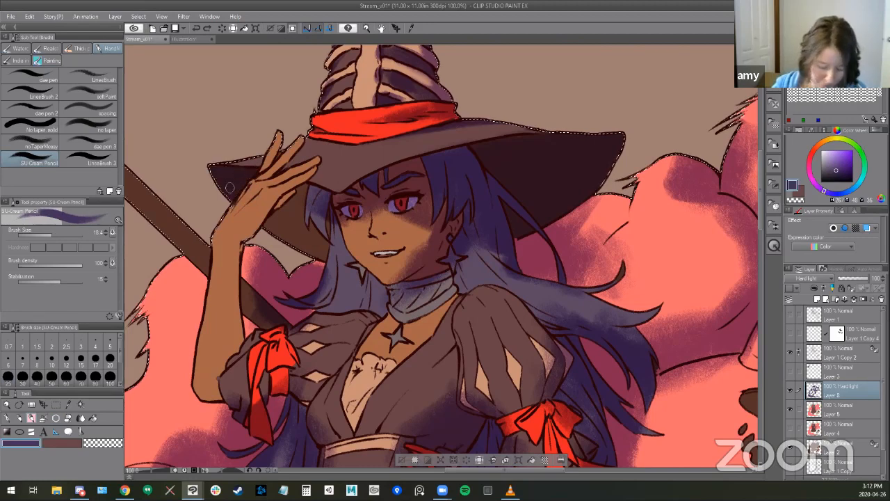
{"action": "left_click_drag", "start_coordinate": [391, 257], "coordinate": [361, 244]}
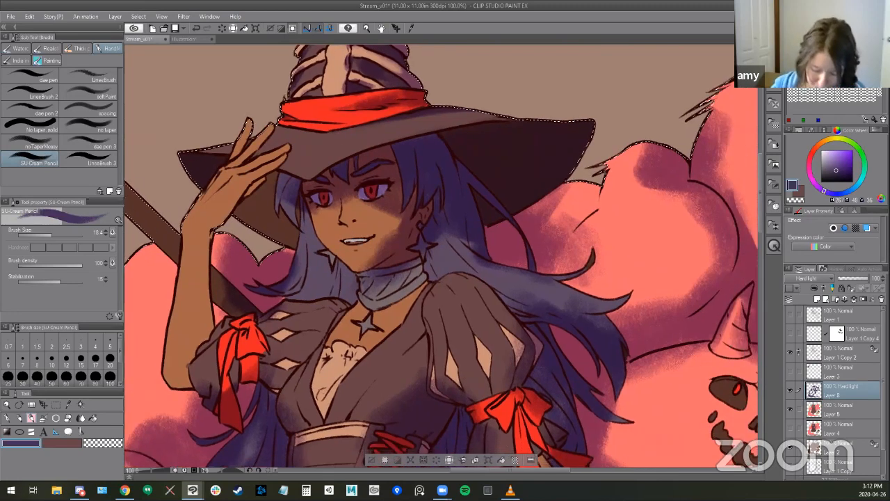
{"action": "left_click_drag", "start_coordinate": [246, 210], "coordinate": [258, 203]}
{"action": "mouse_move", "coordinate": [274, 173]}
{"action": "left_mouse_down"}
{"action": "mouse_move", "coordinate": [271, 222]}
{"action": "mouse_move", "coordinate": [262, 231]}
{"action": "mouse_move", "coordinate": [251, 211]}
{"action": "mouse_move", "coordinate": [297, 242]}
{"action": "left_mouse_up"}
{"action": "key", "text": "]"}
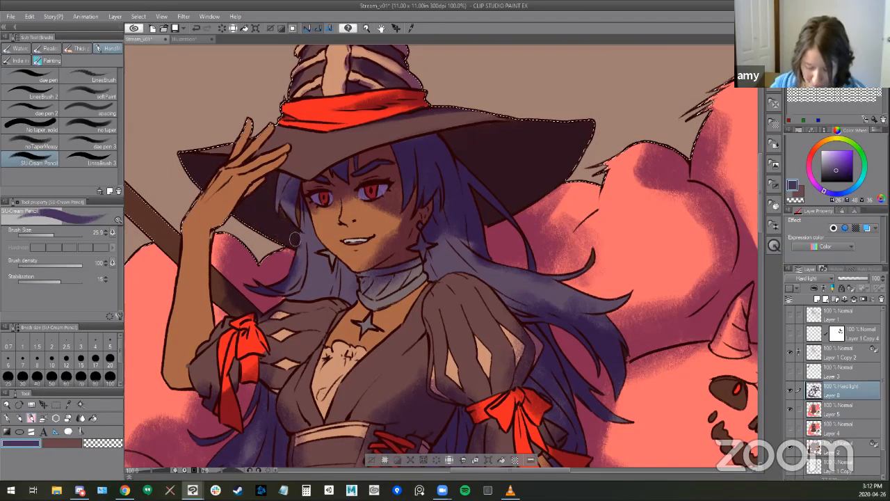
- Add small purple shadows under the nose and lower lip with the SU-Cream Pencil at size 25.9, tidying them with the eraser
{"action": "left_click_drag", "start_coordinate": [459, 279], "coordinate": [422, 294]}
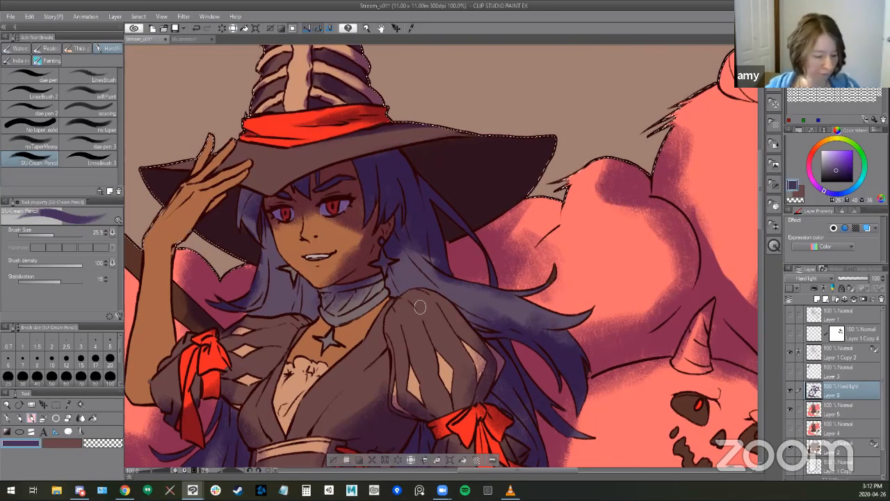
{"action": "key", "text": "b"}
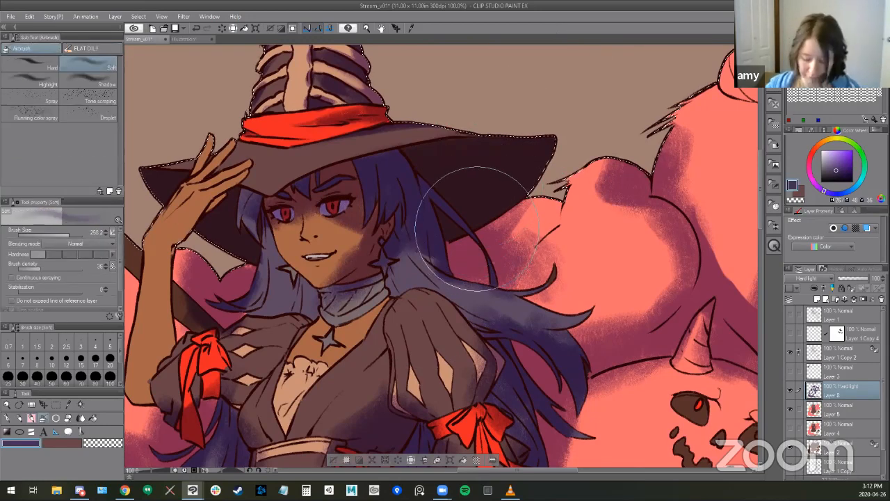
{"action": "key", "text": "b"}
{"action": "key", "text": "b"}
{"action": "left_click_drag", "start_coordinate": [513, 270], "coordinate": [647, 257]}
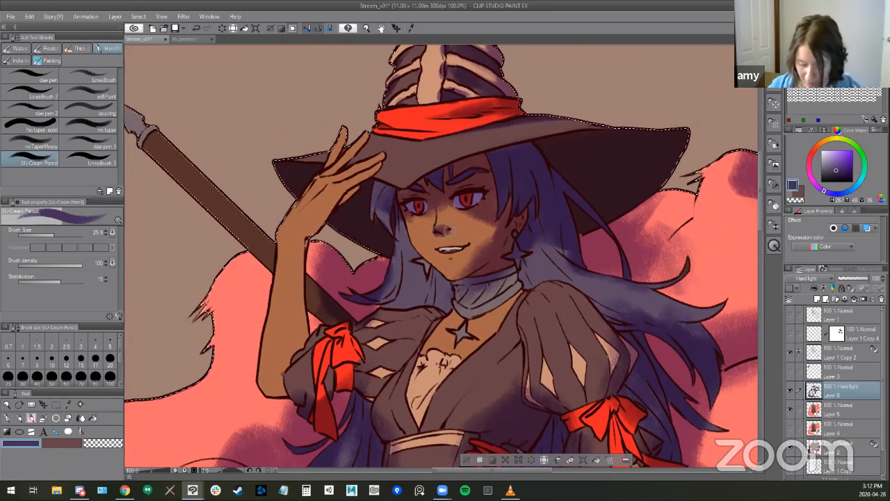
{"action": "key", "text": "e"}
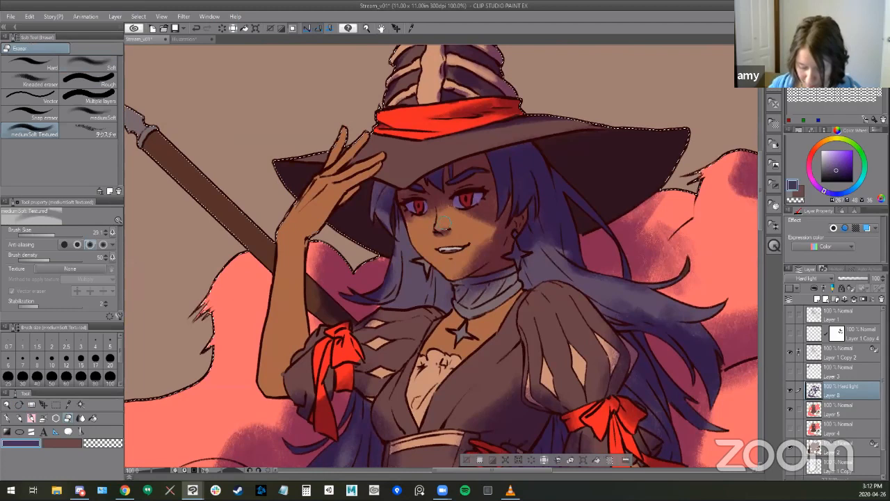
{"action": "key", "text": "b"}
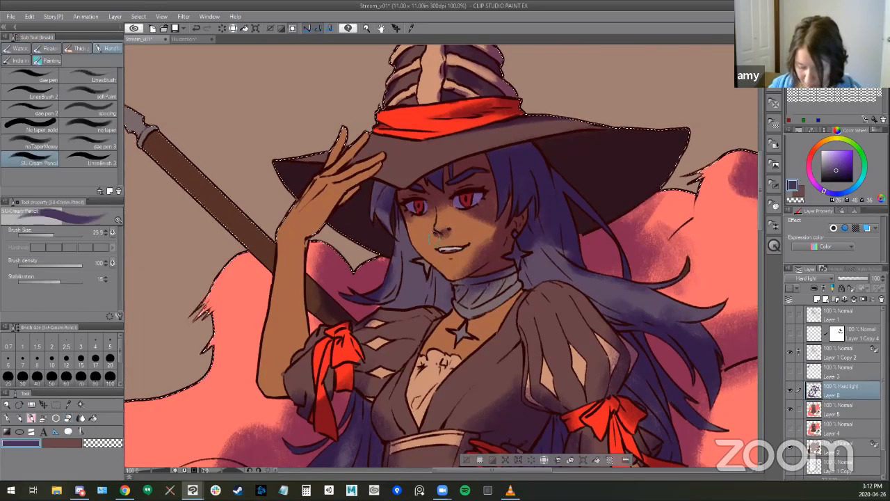
{"action": "key", "text": "e"}
{"action": "key", "text": "b"}
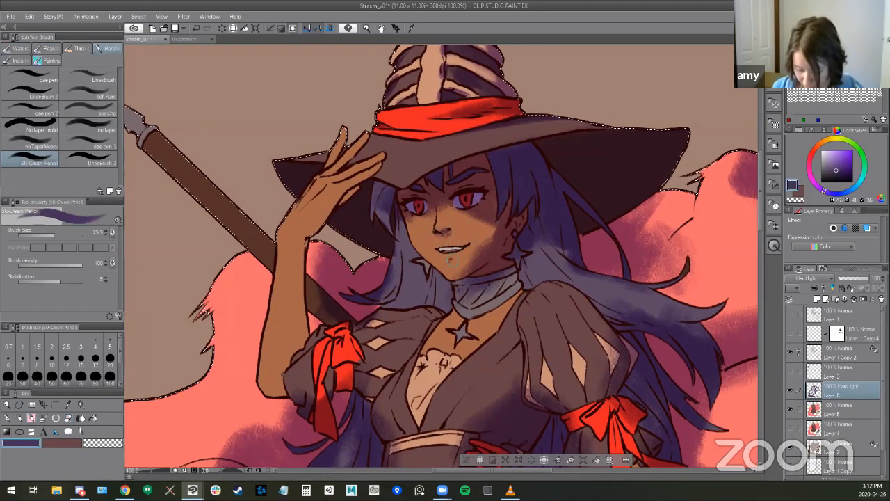
- Lighten the shadow over both eyes using the mediumSoft Textured eraser at size 32.5 and brush density 33
{"action": "key", "text": "e"}
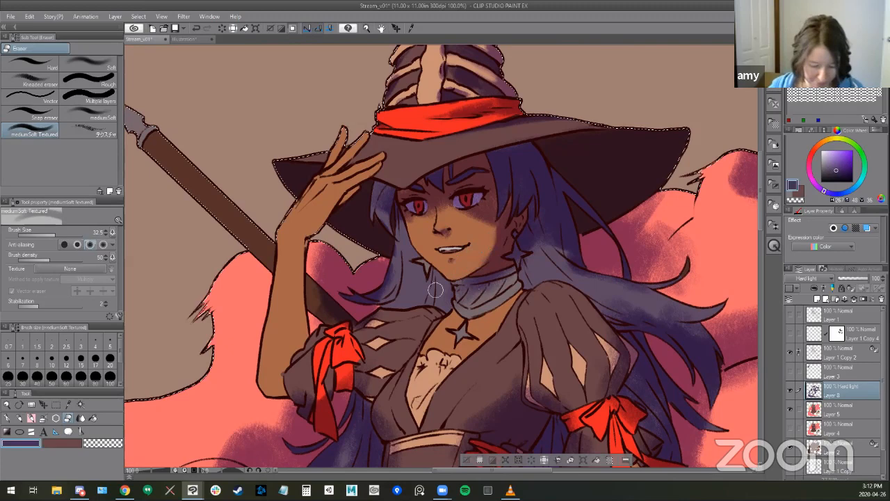
{"action": "left_click_drag", "start_coordinate": [53, 260], "coordinate": [39, 260]}
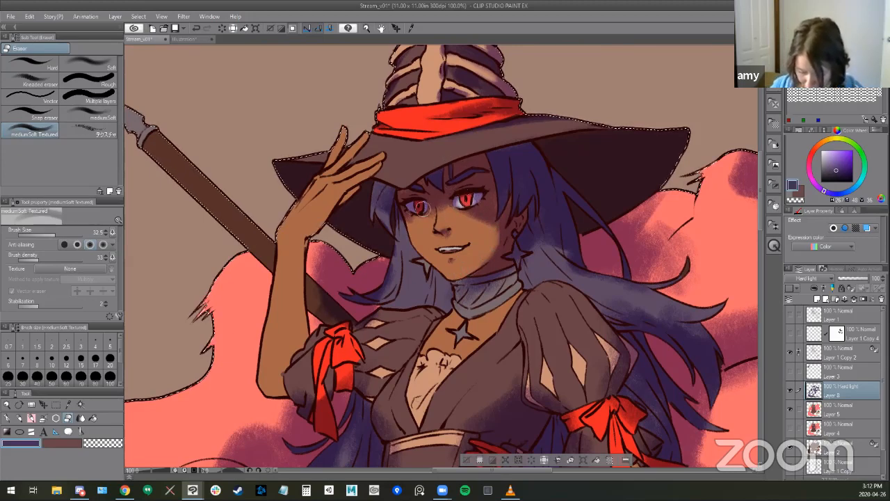
{"action": "left_click_drag", "start_coordinate": [433, 202], "coordinate": [388, 210]}
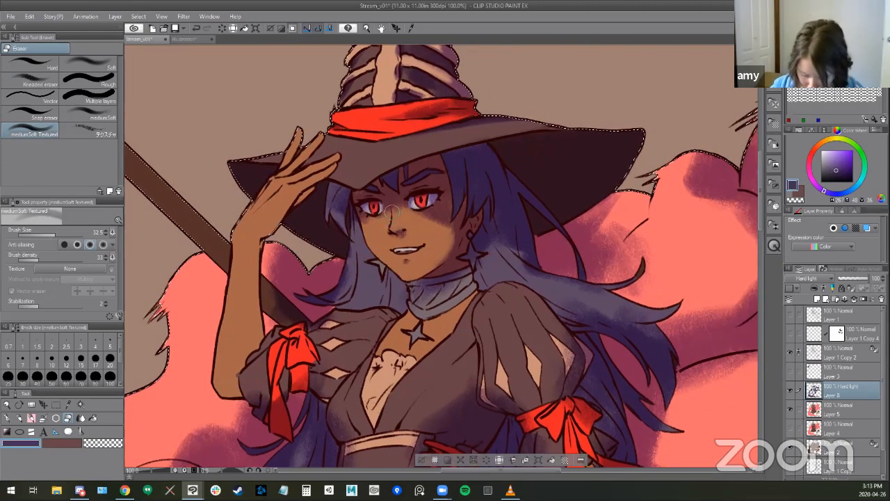
- Lighten hair strands beside the face near the raised hand with a 17.9 eraser and refine them with the SU-Cream Pencil at 13.4
{"action": "key", "text": "bracketleft"}
{"action": "key", "text": "bracketleft"}
{"action": "key", "text": "bracketleft"}
{"action": "key", "text": "bracketleft"}
{"action": "key", "text": "bracketleft"}
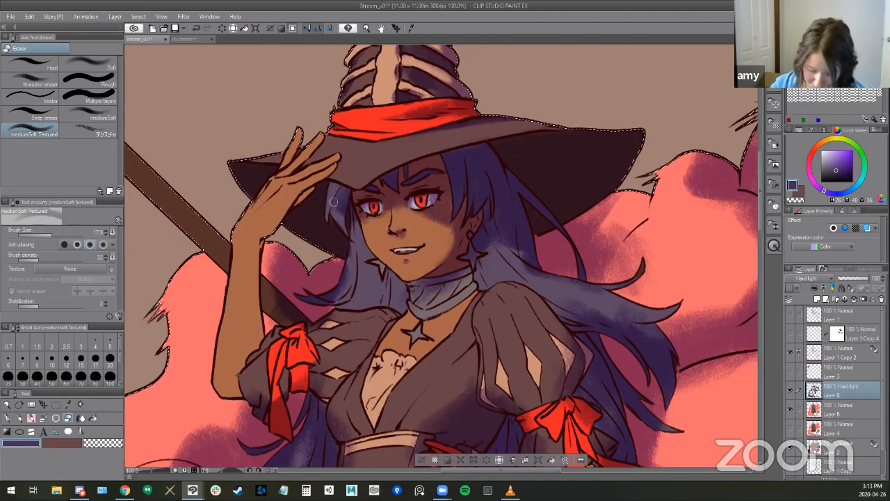
{"action": "key", "text": "b"}
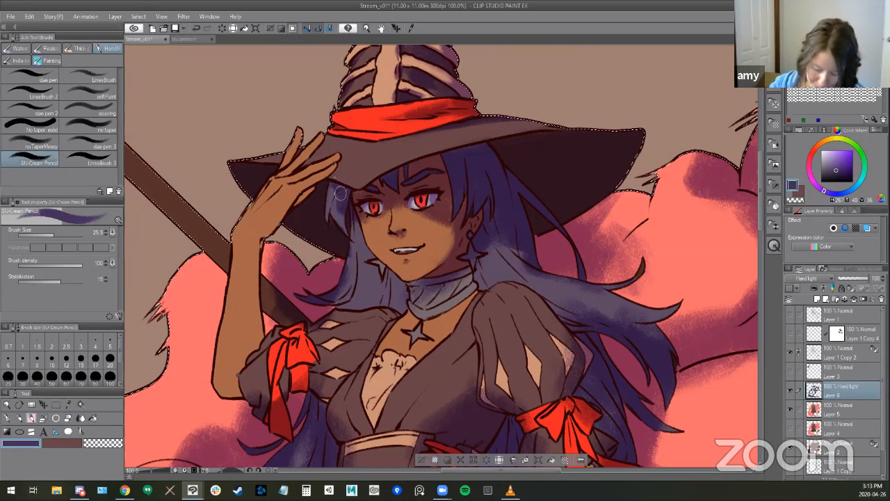
{"action": "key", "text": "bracketleft"}
{"action": "key", "text": "bracketleft"}
{"action": "key", "text": "bracketleft"}
{"action": "key", "text": "bracketleft"}
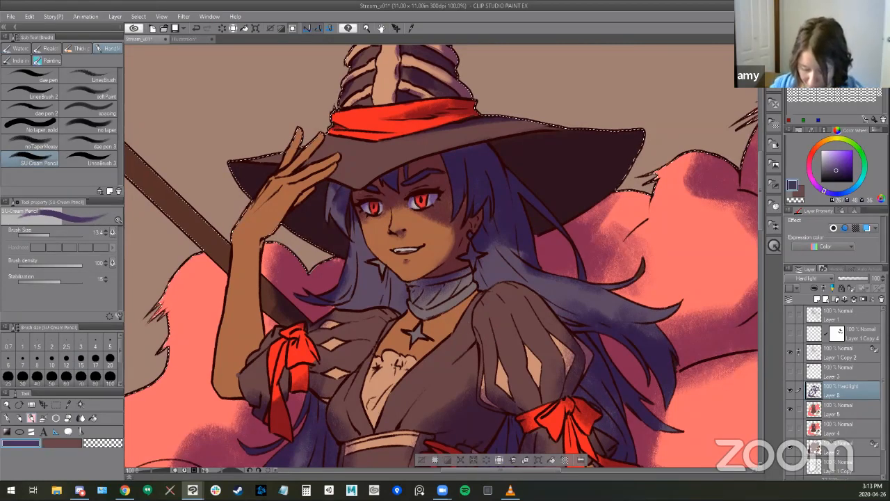
- Erase light streaks into the shaded bangs on the ear side of the face and refine their edges with the SU-Cream Pencil
{"action": "left_click_drag", "start_coordinate": [466, 325], "coordinate": [446, 319]}
{"action": "left_click_drag", "start_coordinate": [432, 212], "coordinate": [398, 189]}
{"action": "key", "text": "e"}
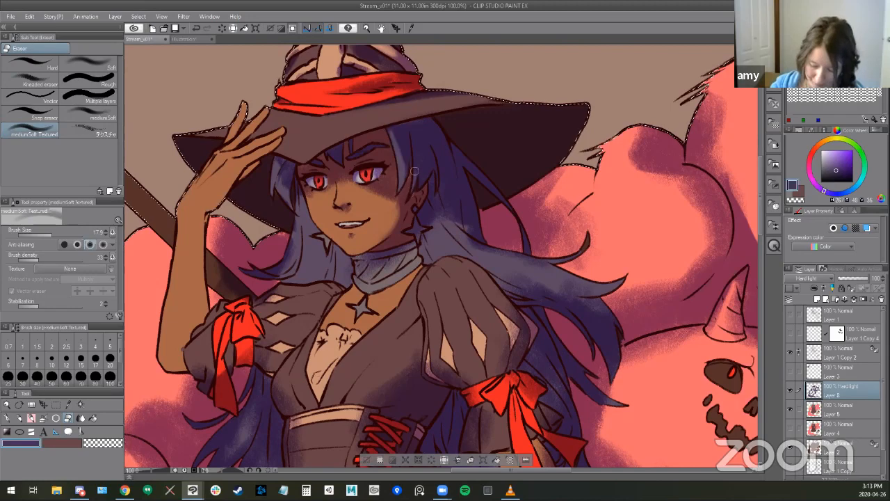
{"action": "left_click_drag", "start_coordinate": [400, 222], "coordinate": [369, 216]}
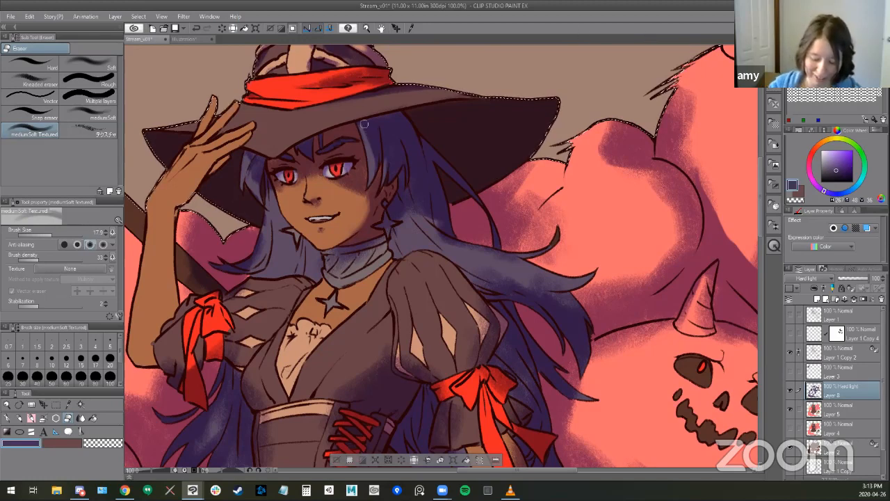
{"action": "key", "text": "b"}
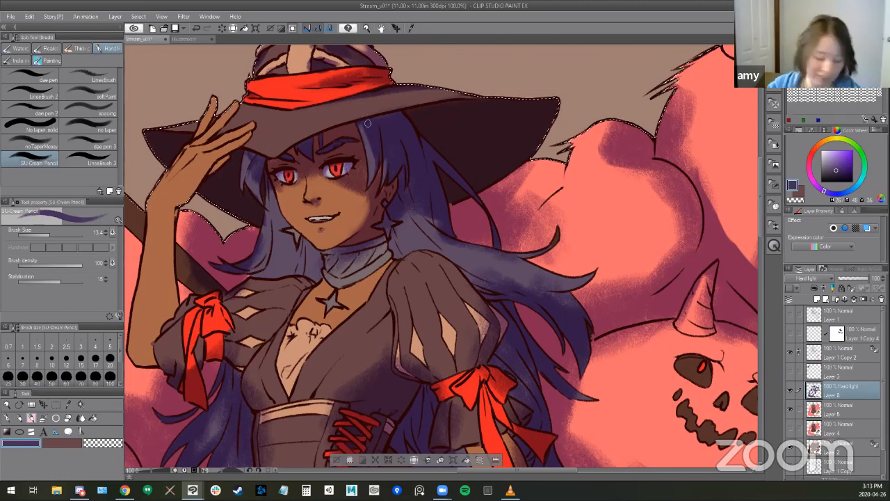
{"action": "key", "text": "b"}
{"action": "key", "text": "b"}
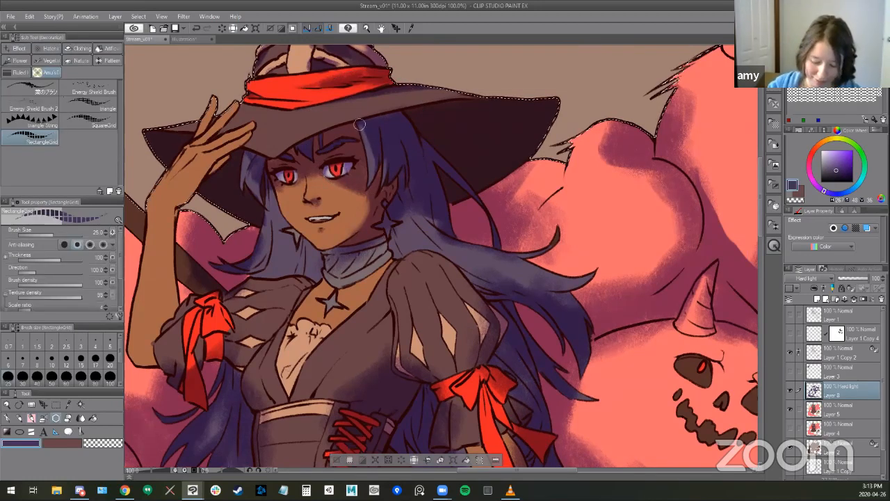
{"action": "key", "text": "b"}
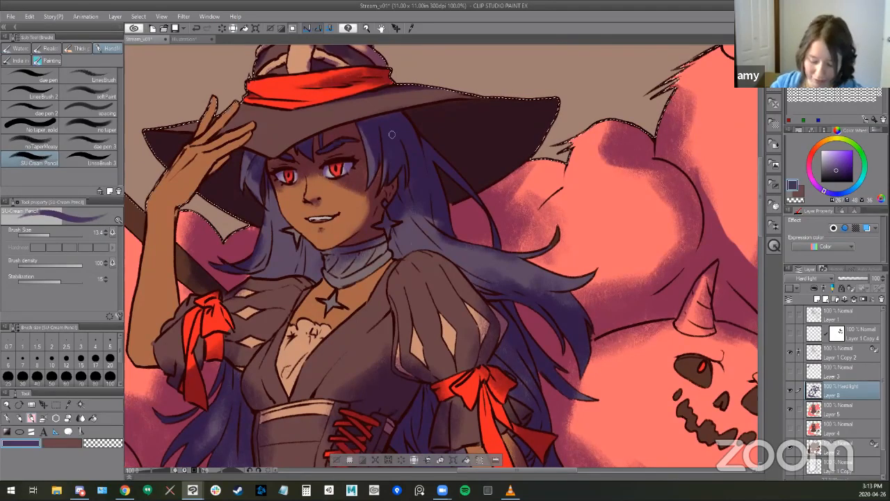
{"action": "key", "text": "e"}
{"action": "key", "text": "b"}
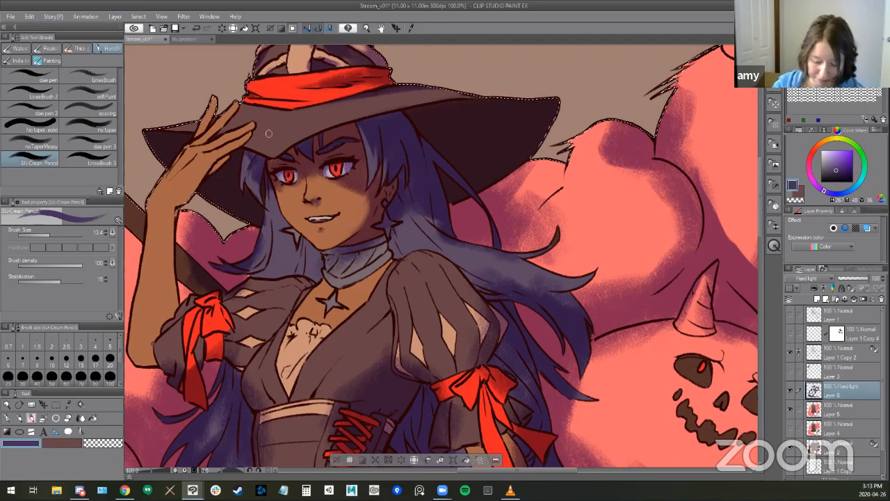
- Refine the shadows on the hair strands under the brim near the raised hand with the SU-Cream Pencil at size 13.4
{"action": "key", "text": "b"}
{"action": "key", "text": "b"}
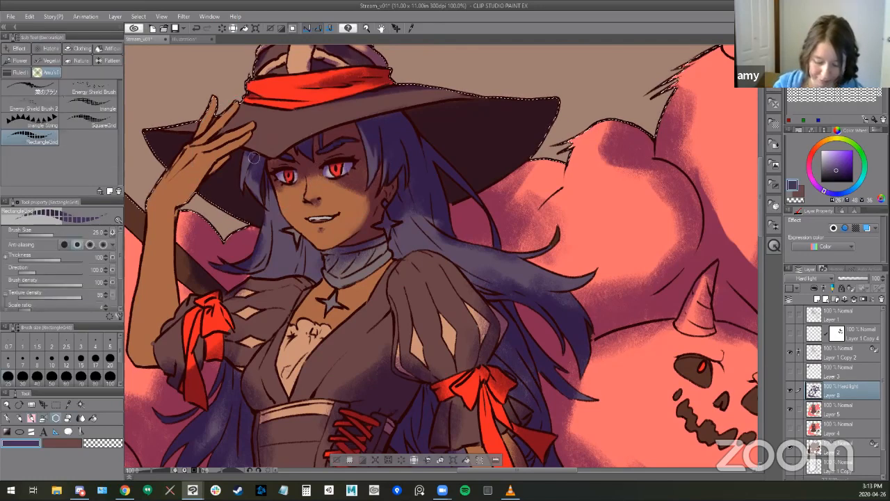
{"action": "key", "text": "b"}
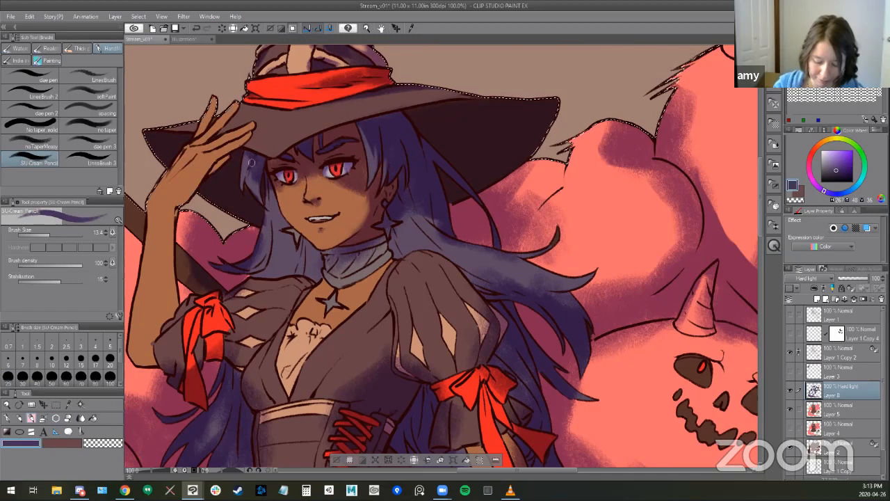
{"action": "left_click_drag", "start_coordinate": [451, 336], "coordinate": [441, 328]}
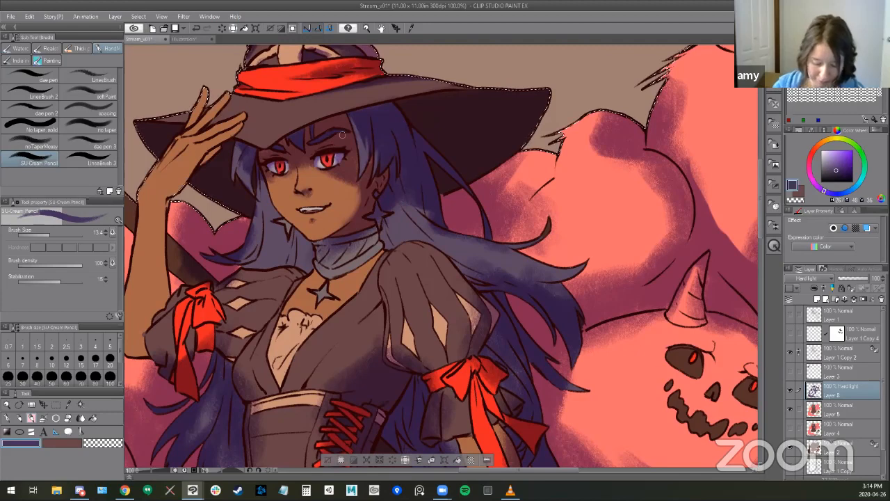
{"action": "key", "text": "e"}
{"action": "key", "text": "b"}
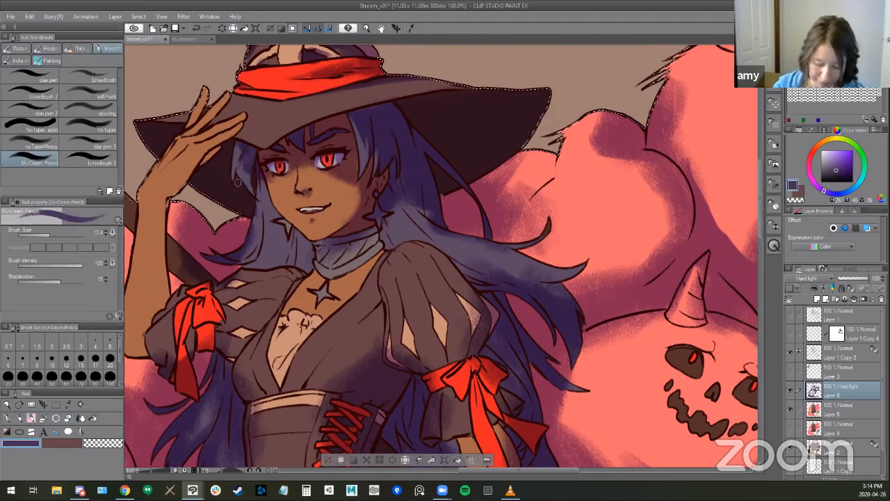
- Shade the hair beside the jaw and neck on the raised-arm side with the SU-Cream Pencil at size 33.5
{"action": "left_click_drag", "start_coordinate": [335, 326], "coordinate": [315, 308]}
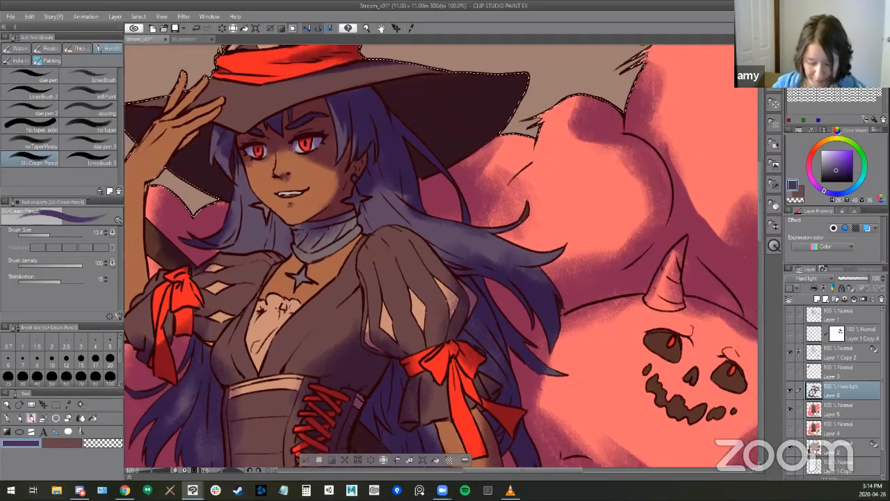
{"action": "key", "text": "]"}
{"action": "key", "text": "]"}
{"action": "key", "text": "]"}
{"action": "mouse_move", "coordinate": [241, 156]}
{"action": "left_mouse_down"}
{"action": "mouse_move", "coordinate": [246, 224]}
{"action": "mouse_move", "coordinate": [246, 185]}
{"action": "mouse_move", "coordinate": [251, 194]}
{"action": "mouse_move", "coordinate": [241, 160]}
{"action": "mouse_move", "coordinate": [247, 234]}
{"action": "mouse_move", "coordinate": [275, 221]}
{"action": "mouse_move", "coordinate": [279, 244]}
{"action": "mouse_move", "coordinate": [245, 210]}
{"action": "mouse_move", "coordinate": [241, 244]}
{"action": "mouse_move", "coordinate": [285, 230]}
{"action": "left_mouse_up"}
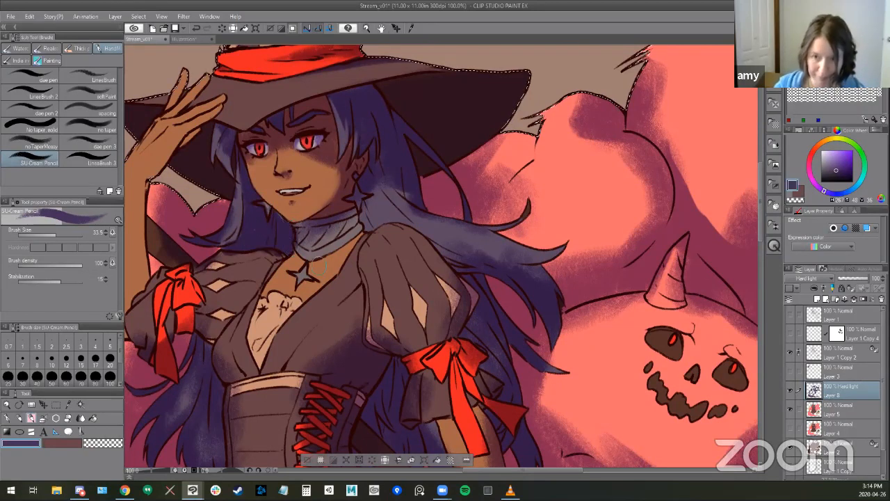
- Shade the raised arm's puffed sleeve and the adjacent bodice with the SU-Cream Pencil at size 33.5, cleaning edges with the eraser
{"action": "mouse_move", "coordinate": [457, 278]}
{"action": "left_mouse_down"}
{"action": "mouse_move", "coordinate": [528, 266]}
{"action": "mouse_move", "coordinate": [605, 231]}
{"action": "left_mouse_up"}
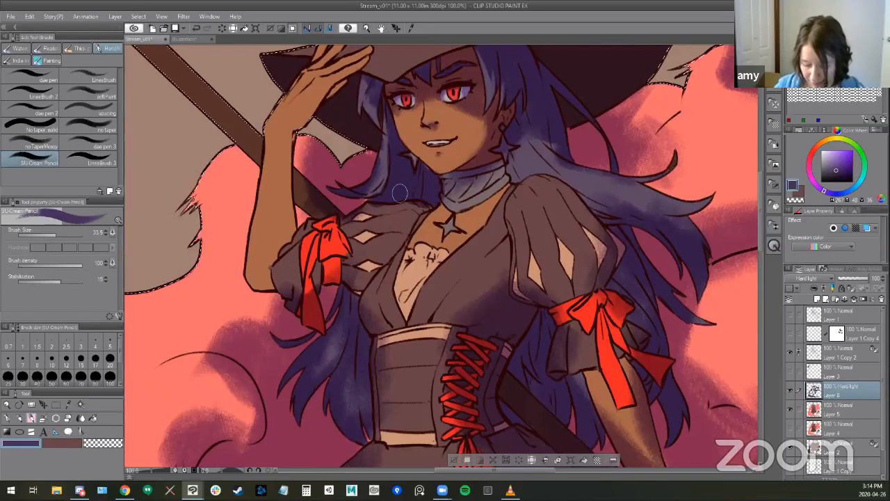
{"action": "key", "text": "e"}
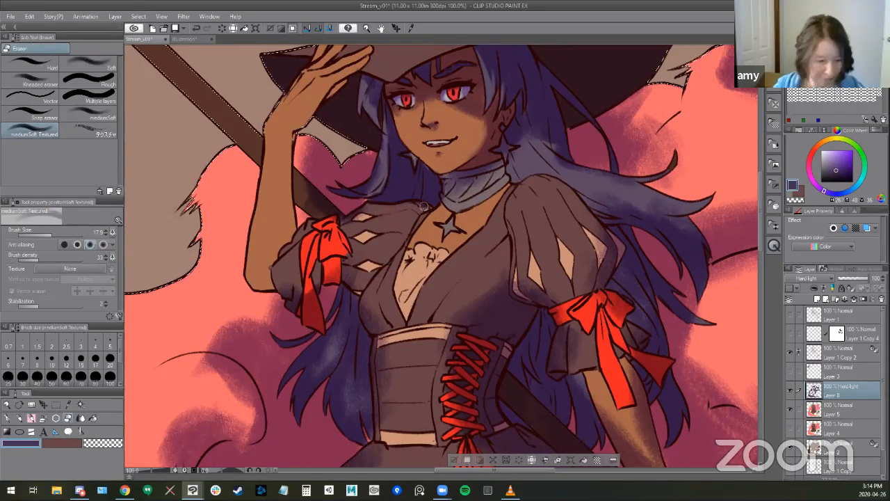
{"action": "key", "text": "b"}
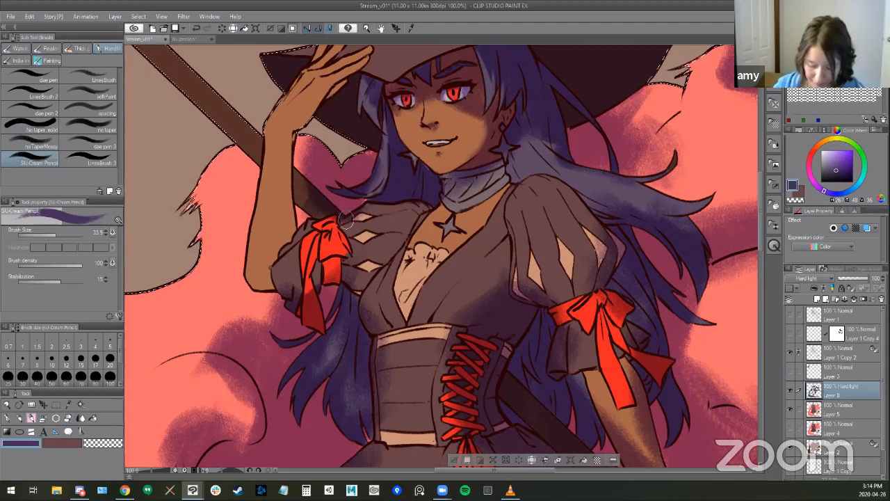
{"action": "left_click_drag", "start_coordinate": [343, 221], "coordinate": [346, 245]}
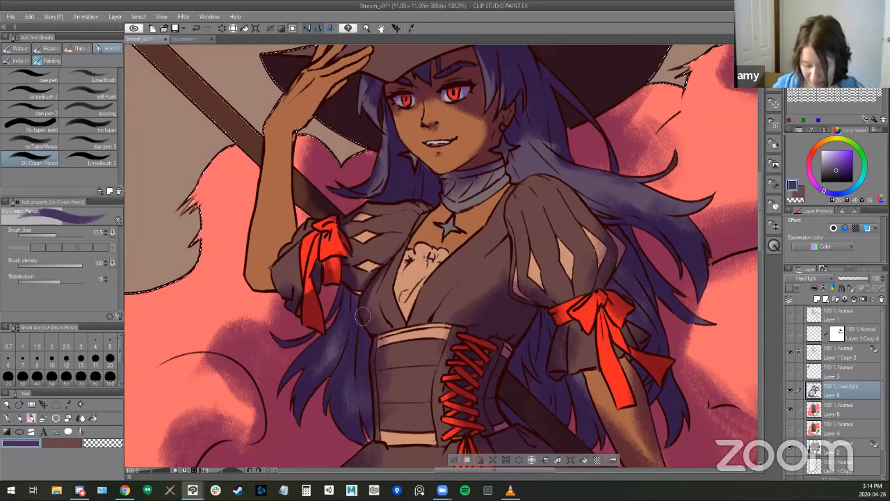
{"action": "key", "text": "e"}
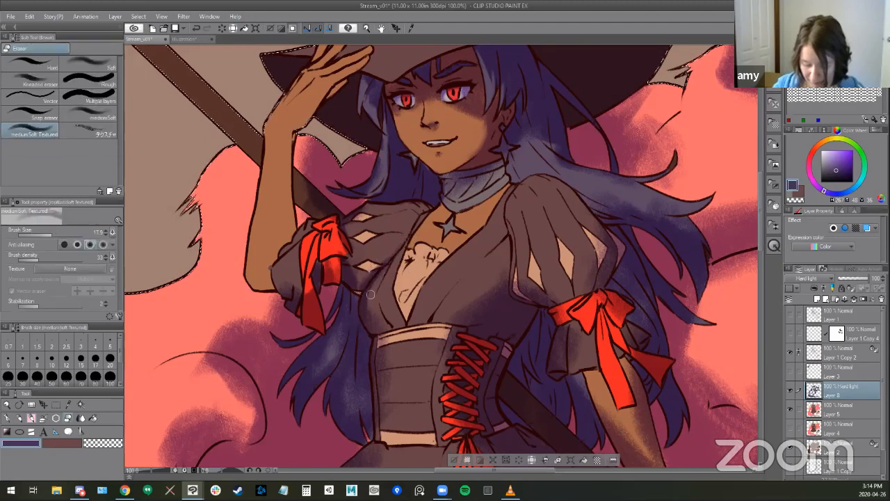
{"action": "mouse_move", "coordinate": [426, 320]}
{"action": "left_mouse_down"}
{"action": "mouse_move", "coordinate": [410, 292]}
{"action": "mouse_move", "coordinate": [353, 244]}
{"action": "mouse_move", "coordinate": [448, 247]}
{"action": "left_mouse_up"}
{"action": "key", "text": "b"}
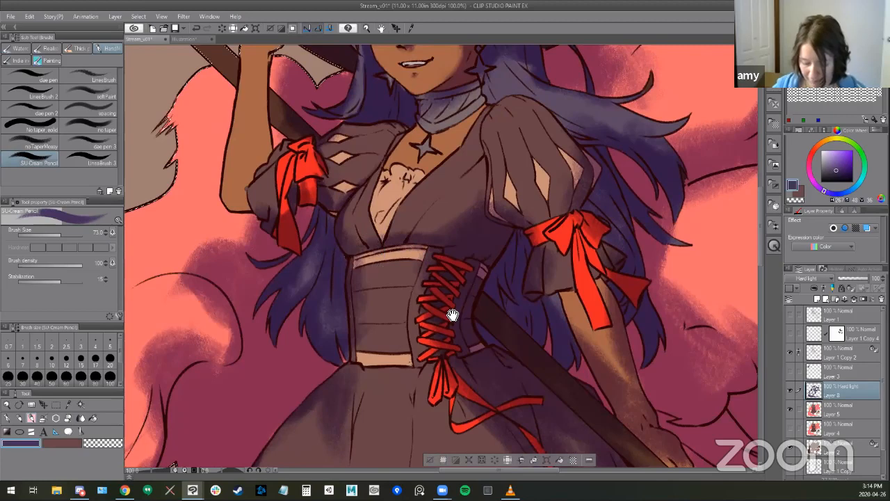
- Shade the bodice beside the lowered arm's puffed sleeve with the SU-Cream Pencil at size 73, softening it with the eraser
{"action": "left_click_drag", "start_coordinate": [452, 314], "coordinate": [397, 355]}
{"action": "mouse_move", "coordinate": [425, 181]}
{"action": "left_mouse_down"}
{"action": "mouse_move", "coordinate": [445, 272]}
{"action": "mouse_move", "coordinate": [422, 257]}
{"action": "mouse_move", "coordinate": [386, 254]}
{"action": "mouse_move", "coordinate": [390, 261]}
{"action": "mouse_move", "coordinate": [418, 209]}
{"action": "left_mouse_up"}
{"action": "key", "text": "e"}
{"action": "left_click_drag", "start_coordinate": [491, 318], "coordinate": [484, 341]}
{"action": "key", "text": "b"}
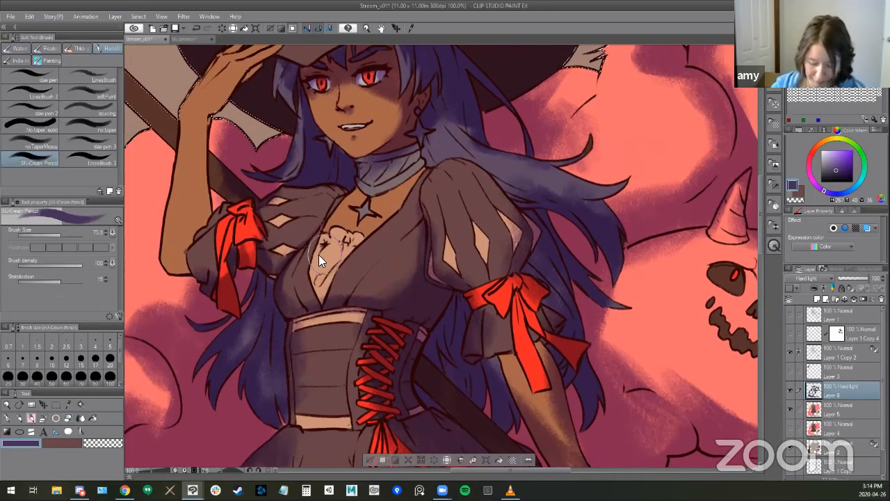
- Shade the pale insert in the bodice neckline and its small motifs with the SU-Cream Pencil at sizes 17 and 30.1
{"action": "left_click_drag", "start_coordinate": [313, 249], "coordinate": [310, 251]}
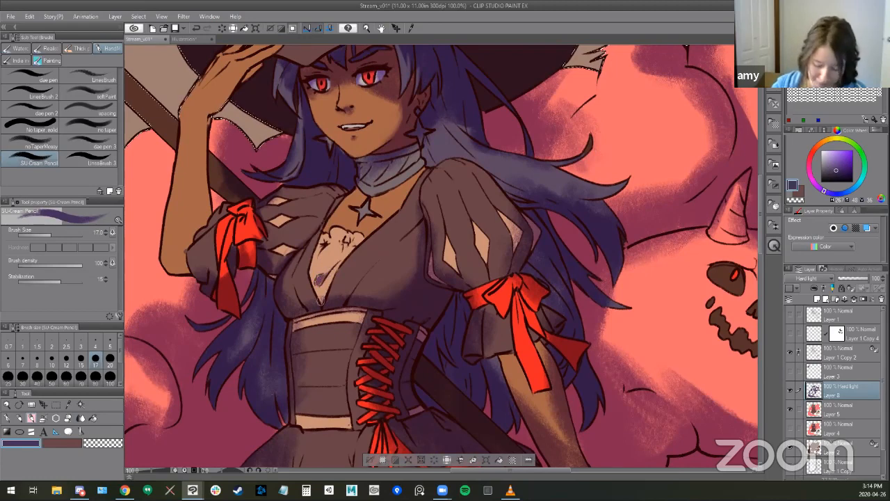
{"action": "left_click_drag", "start_coordinate": [315, 285], "coordinate": [312, 254]}
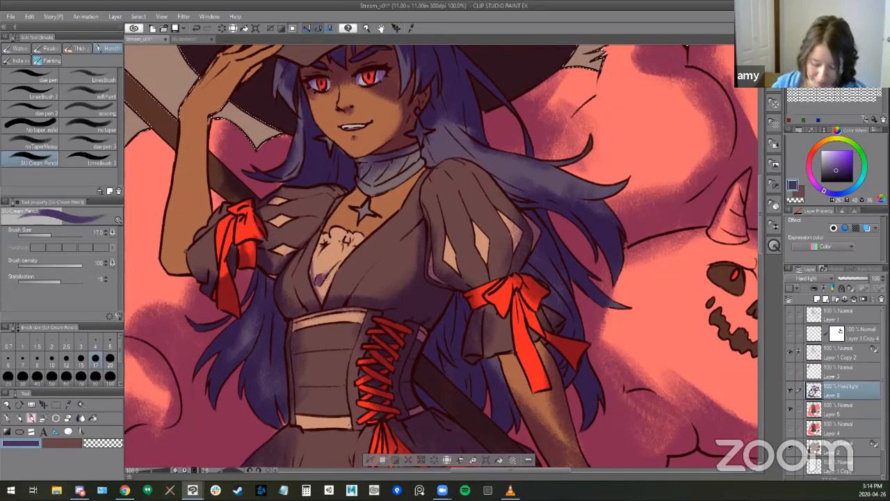
{"action": "left_click_drag", "start_coordinate": [330, 241], "coordinate": [335, 242], "text": "ctrl+alt"}
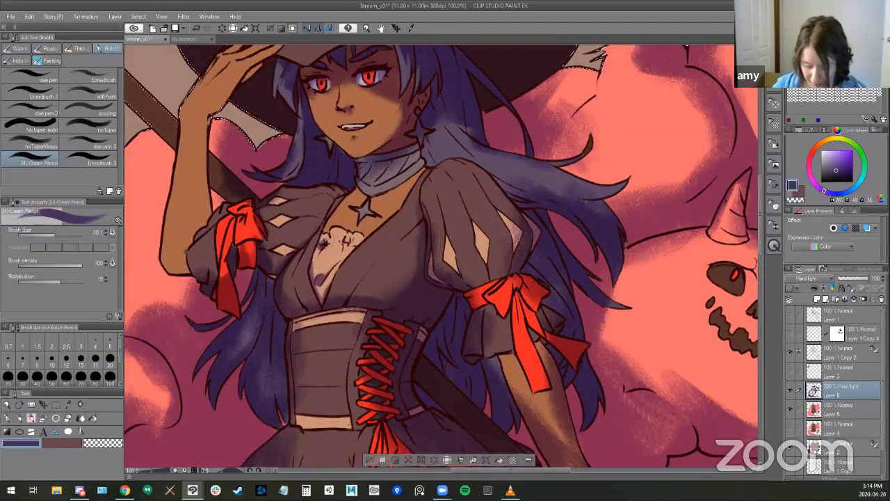
{"action": "left_click_drag", "start_coordinate": [343, 239], "coordinate": [345, 244]}
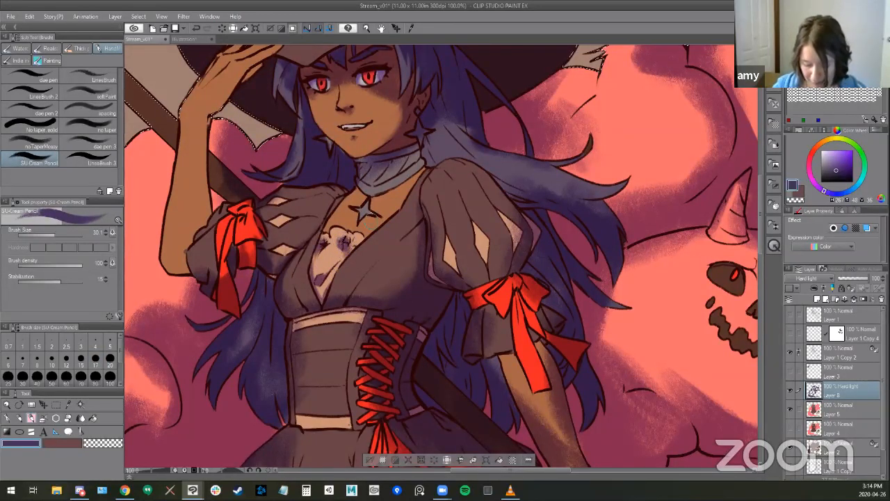
- Shade the neck beneath the wrapped collar with the SU-Cream Pencil at size 30.1 and erase light into the collar's folds
{"action": "left_click_drag", "start_coordinate": [379, 195], "coordinate": [395, 191]}
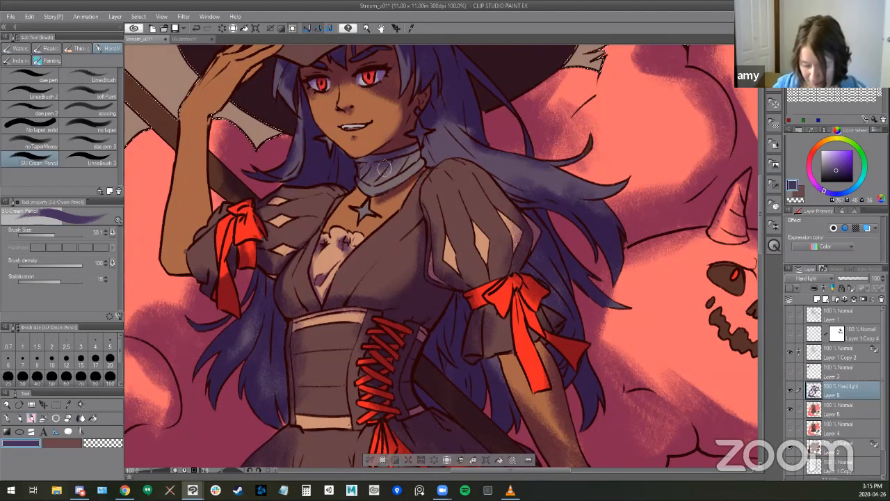
{"action": "key", "text": "e"}
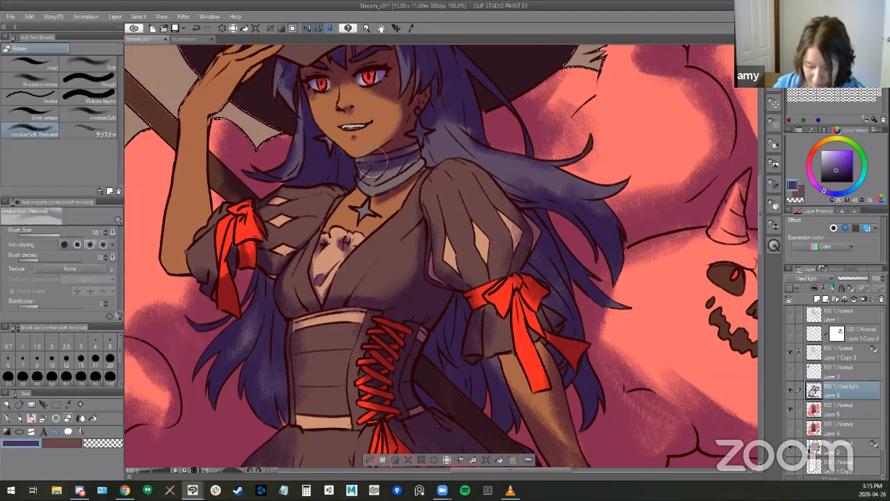
{"action": "left_click_drag", "start_coordinate": [375, 159], "coordinate": [371, 158]}
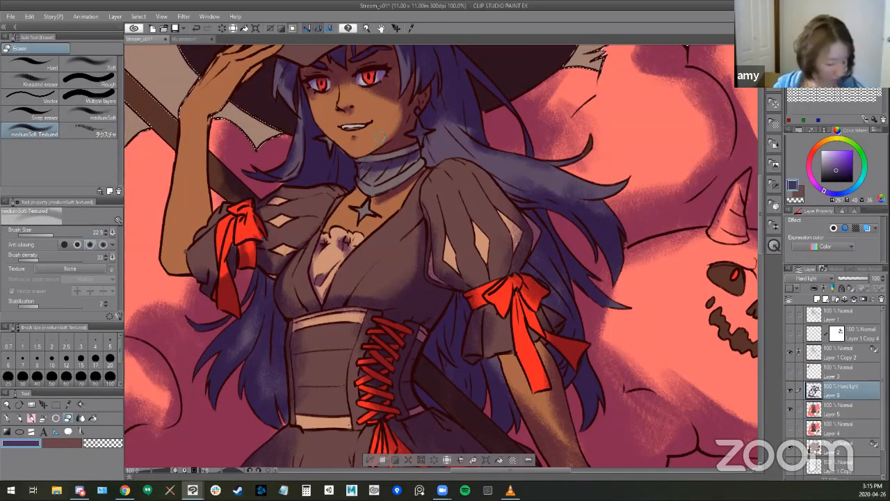
{"action": "key", "text": "b"}
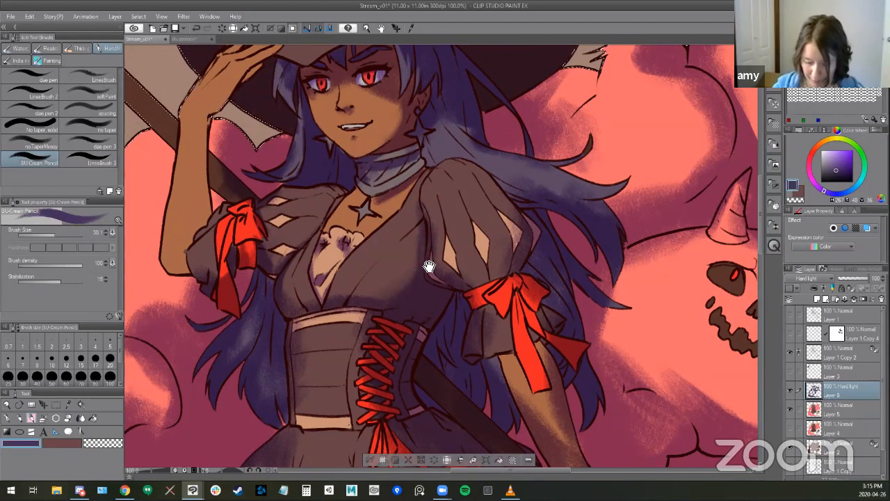
- Refine the shadows on the long windblown hair lock and erase the shading from the star earring on the ear side
{"action": "left_click_drag", "start_coordinate": [408, 304], "coordinate": [374, 376]}
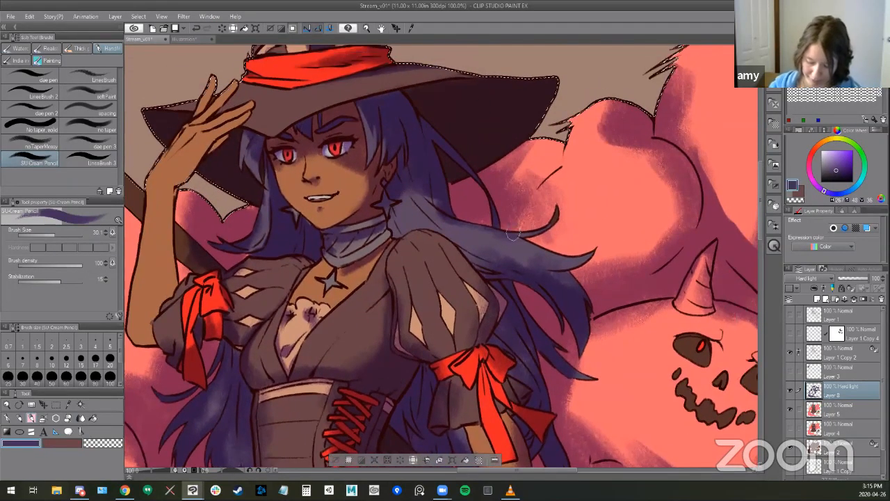
{"action": "key", "text": "e"}
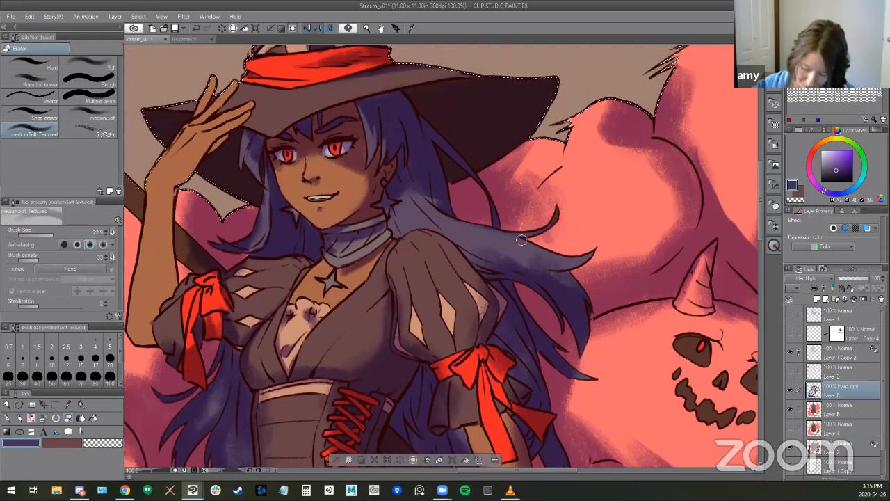
{"action": "key", "text": "b"}
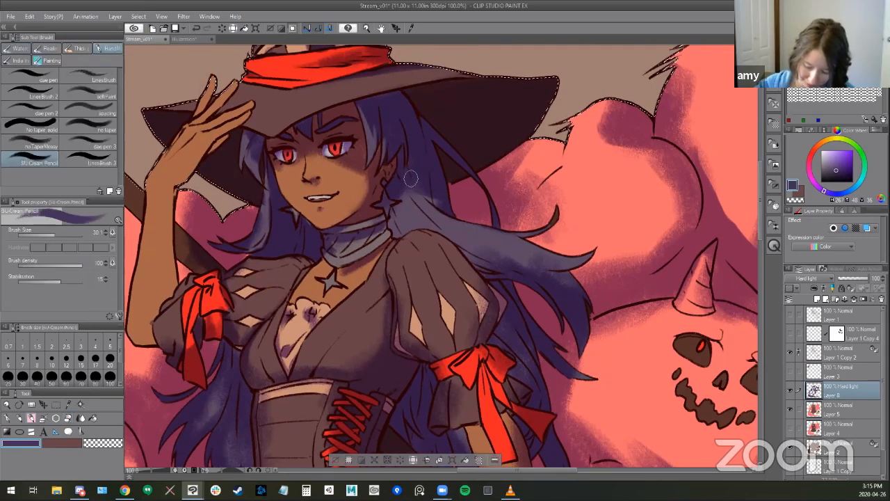
{"action": "key", "text": "e"}
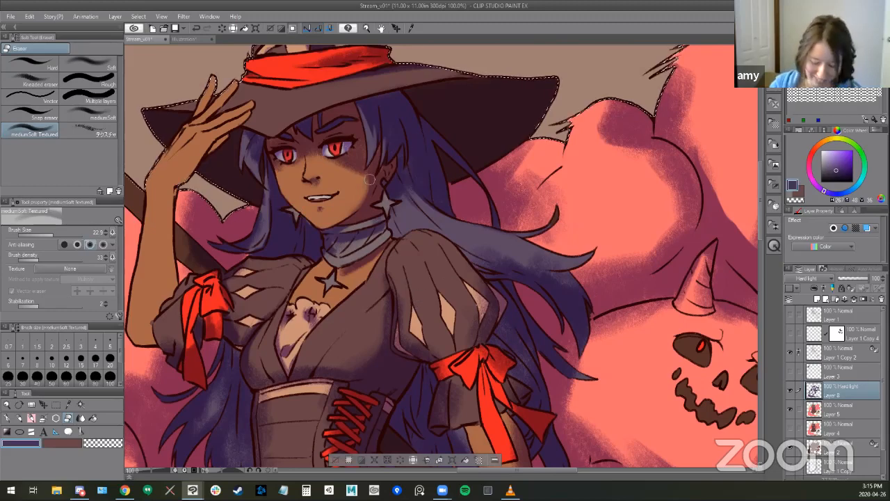
- Refine the shadow under the jaw and on the wrapped collar, alternating the SU-Cream Pencil at size 30.1 with the eraser
{"action": "mouse_move", "coordinate": [426, 267]}
{"action": "left_mouse_down"}
{"action": "mouse_move", "coordinate": [470, 262]}
{"action": "mouse_move", "coordinate": [489, 237]}
{"action": "left_mouse_up"}
{"action": "key", "text": "b"}
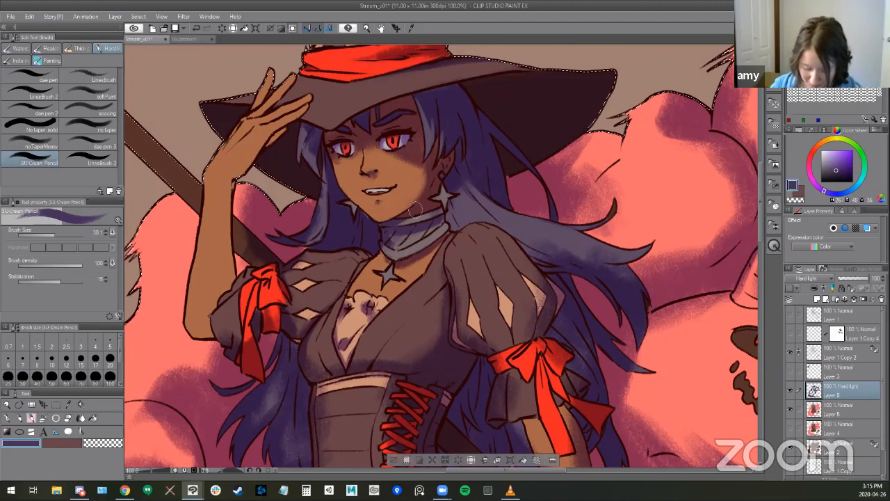
{"action": "key", "text": "e"}
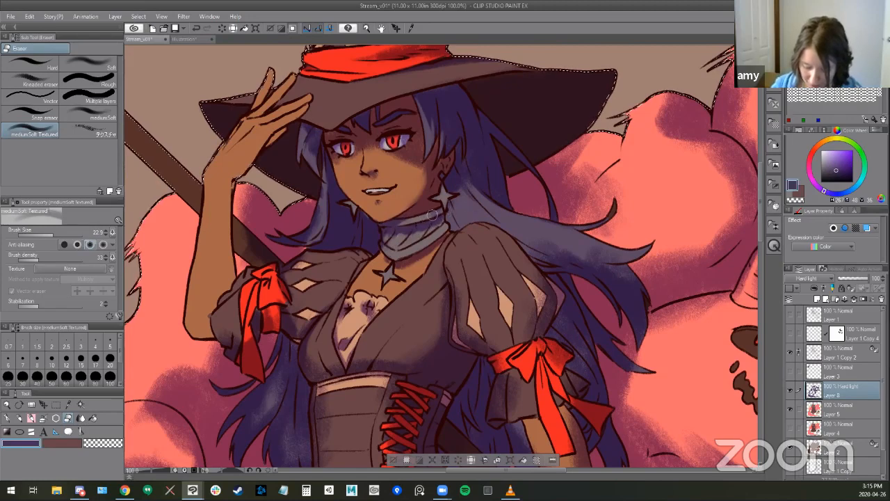
{"action": "key", "text": "b"}
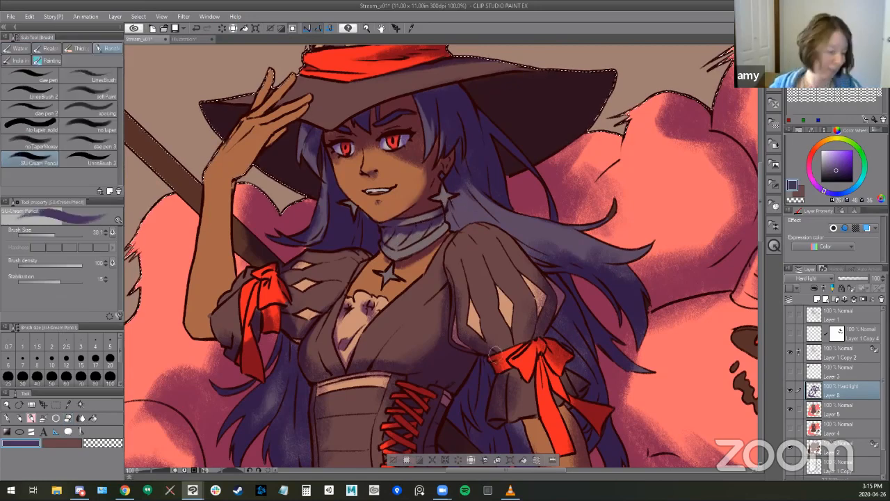
- Erase the shading from the small earring bead hanging above the star earring
{"action": "mouse_move", "coordinate": [493, 372]}
{"action": "left_mouse_down"}
{"action": "mouse_move", "coordinate": [469, 351]}
{"action": "mouse_move", "coordinate": [477, 348]}
{"action": "left_mouse_up"}
{"action": "key", "text": "e"}
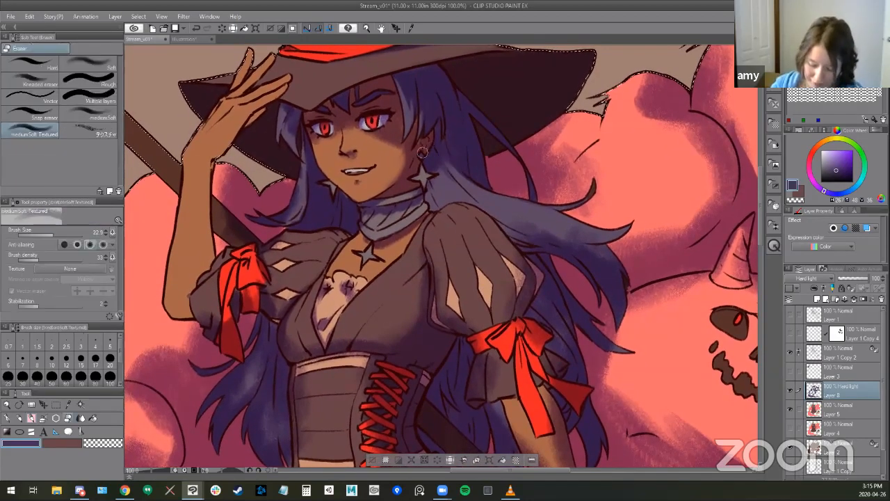
{"action": "left_click_drag", "start_coordinate": [420, 153], "coordinate": [424, 152]}
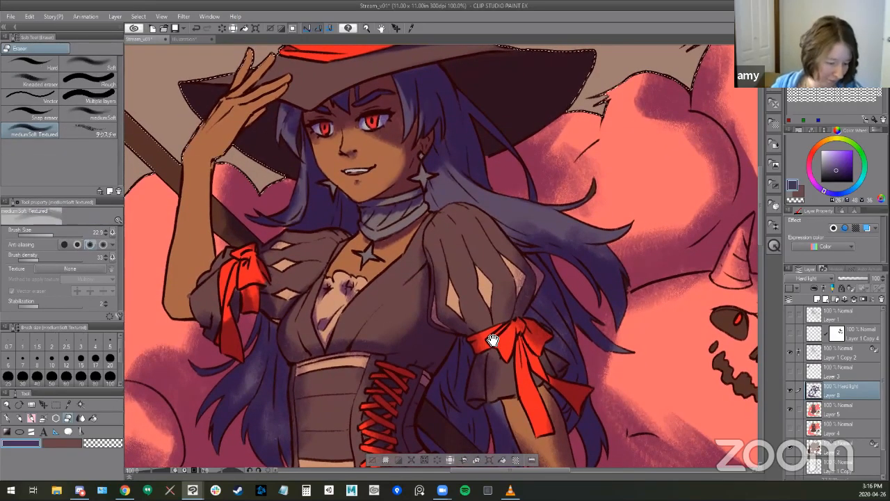
{"action": "left_click_drag", "start_coordinate": [492, 340], "coordinate": [495, 337]}
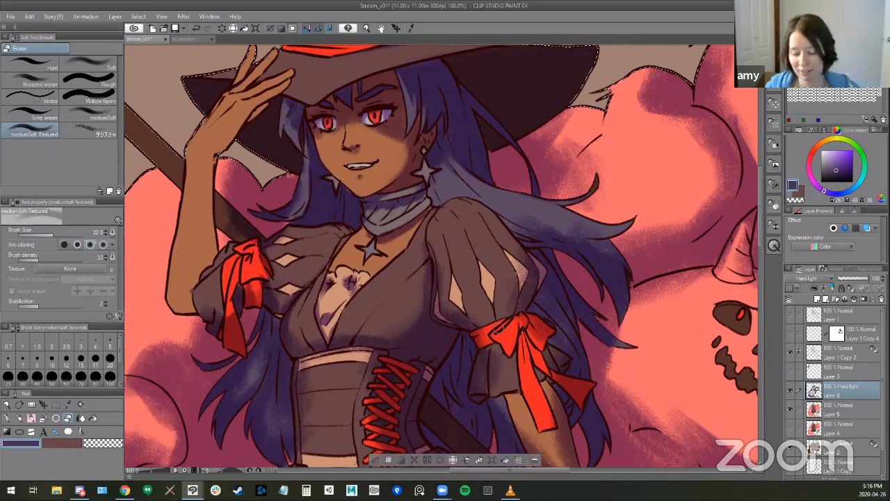
- Erase light along the upper edge of the hat brim opposite the raised hand and return to the SU-Cream Pencil
{"action": "left_click_drag", "start_coordinate": [498, 180], "coordinate": [558, 272]}
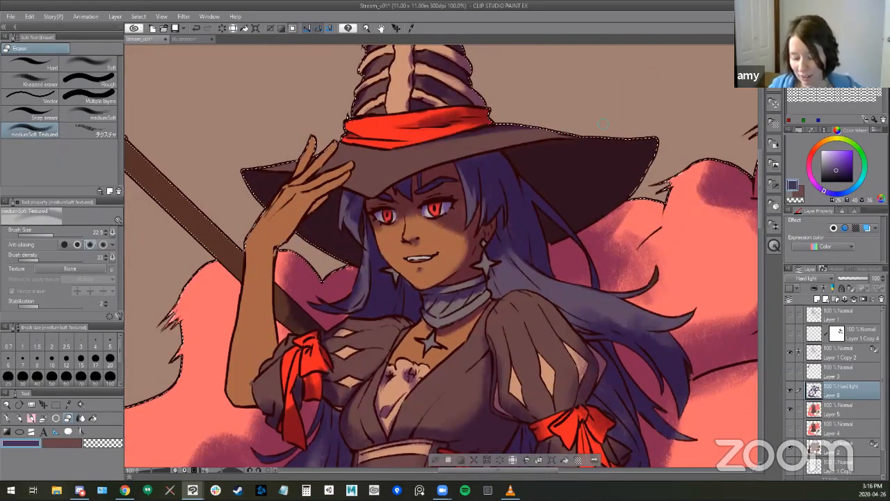
{"action": "left_click_drag", "start_coordinate": [561, 136], "coordinate": [638, 141]}
{"action": "key", "text": "b"}
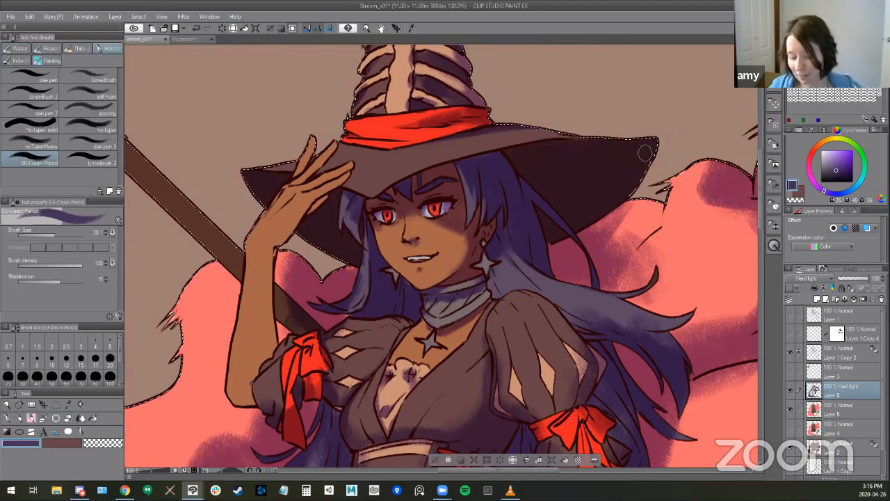
{"action": "key", "text": "b"}
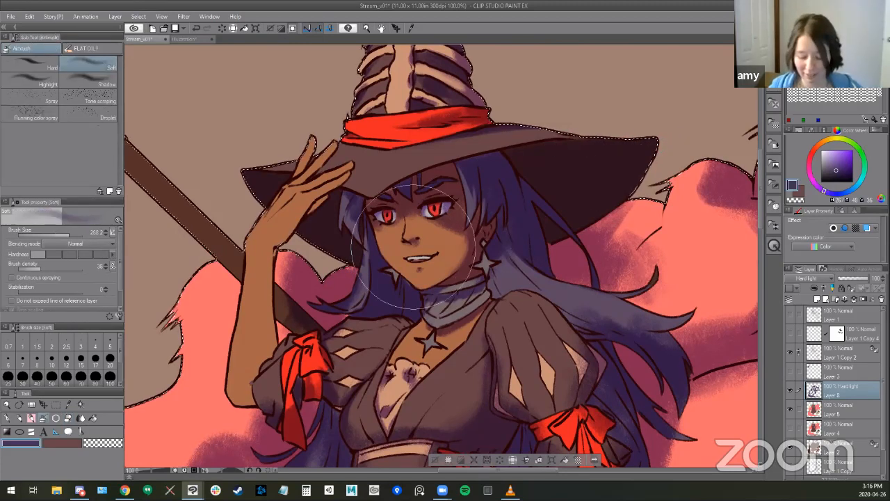
{"action": "key", "text": "b"}
{"action": "key", "text": "b"}
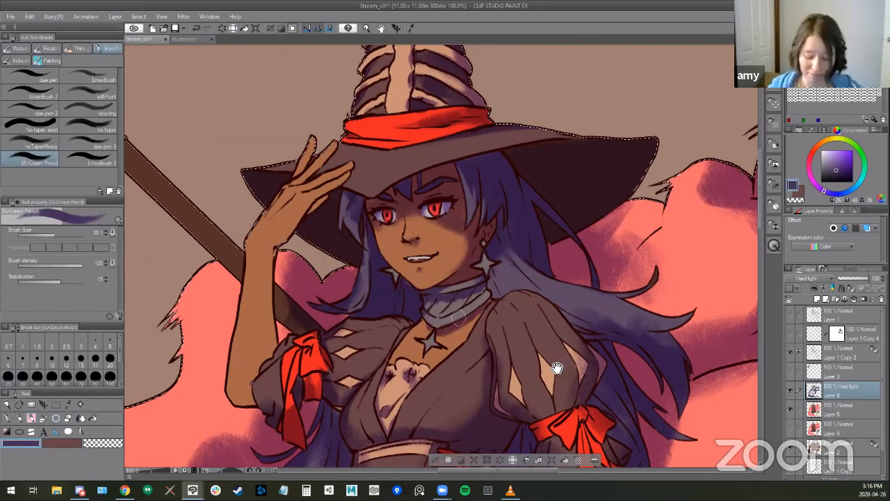
- Shade the inner edge of the raised forearm with the SU-Cream Pencil at size 30.1
{"action": "scroll", "coordinate": [553, 299], "scroll_direction": "down", "scroll_amount": 5}
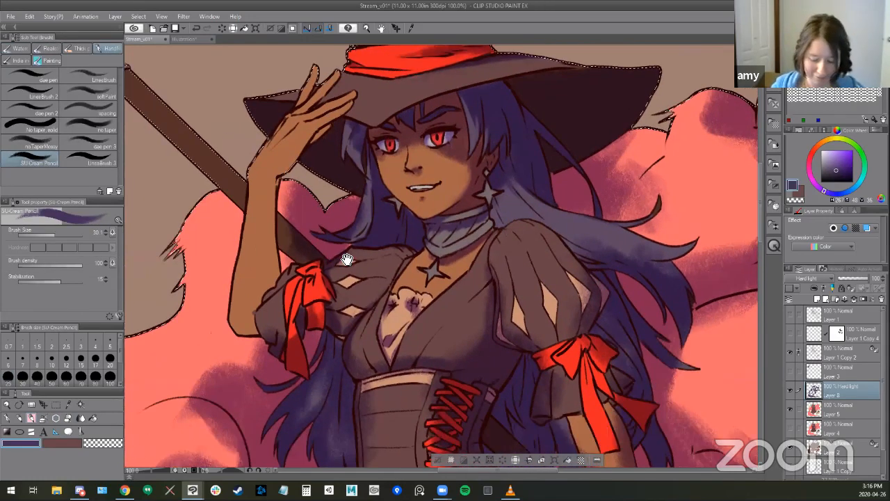
{"action": "scroll", "coordinate": [306, 241], "scroll_direction": "left", "scroll_amount": 3}
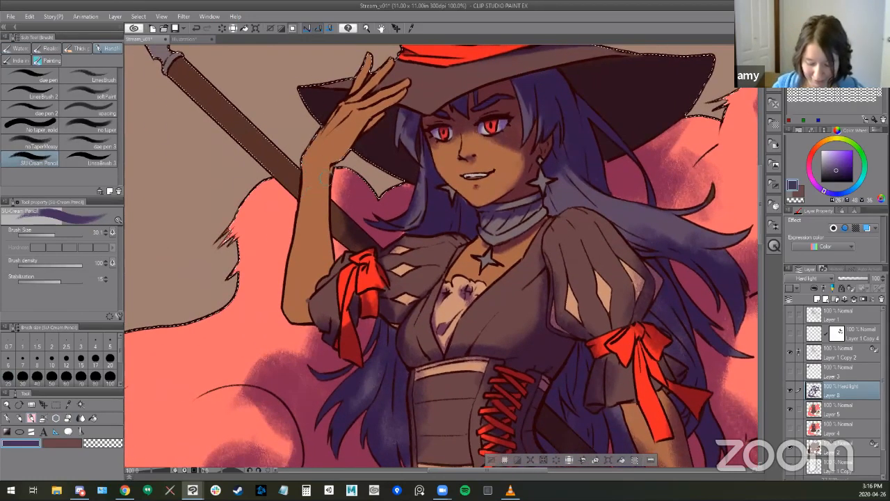
{"action": "mouse_move", "coordinate": [326, 228]}
{"action": "left_mouse_down"}
{"action": "mouse_move", "coordinate": [325, 190]}
{"action": "mouse_move", "coordinate": [328, 267]}
{"action": "left_mouse_up"}
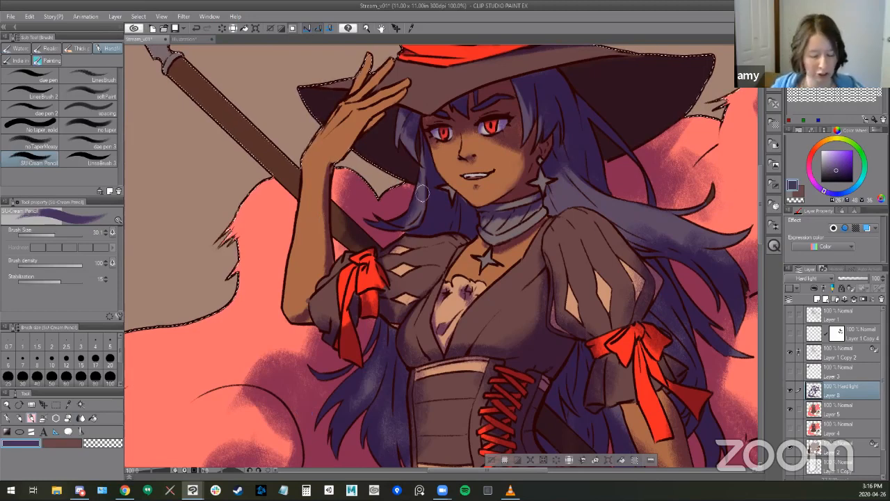
- Examine the shading across the whole illustration and up close on the witch's face, hat and upper body
{"action": "left_click_drag", "start_coordinate": [467, 219], "coordinate": [419, 257]}
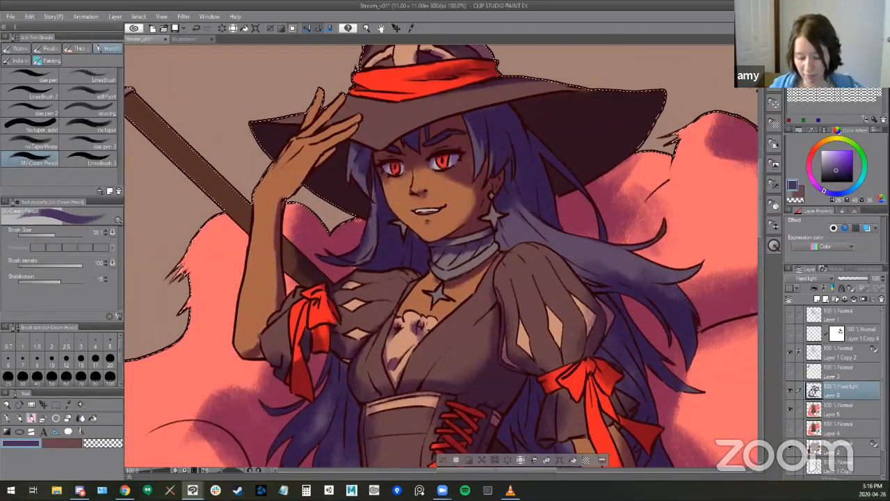
{"action": "scroll", "coordinate": [356, 238], "scroll_direction": "up", "scroll_amount": 1}
{"action": "scroll", "coordinate": [505, 252], "scroll_direction": "down", "scroll_amount": 1}
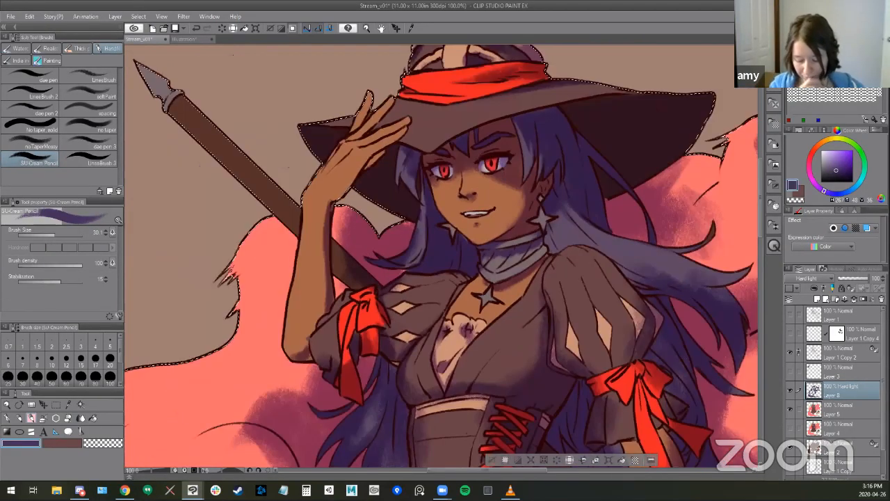
{"action": "scroll", "coordinate": [475, 241], "scroll_direction": "down", "scroll_amount": 1}
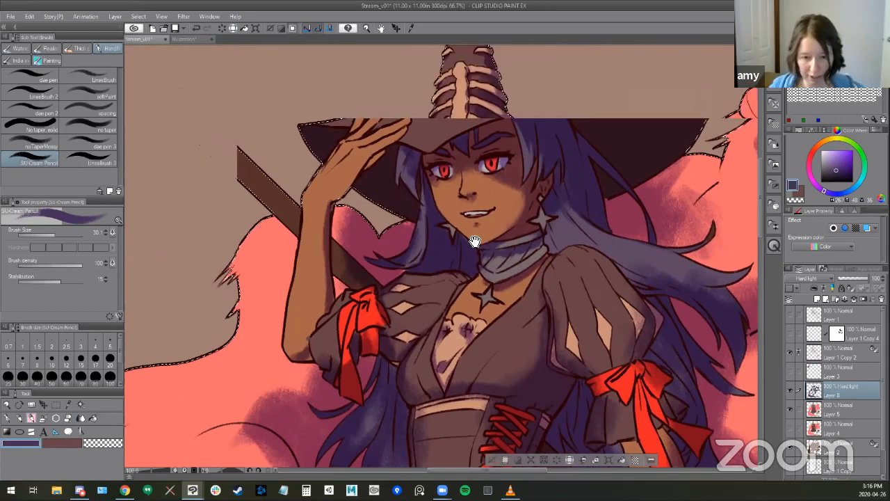
{"action": "scroll", "coordinate": [476, 242], "scroll_direction": "down", "scroll_amount": 2}
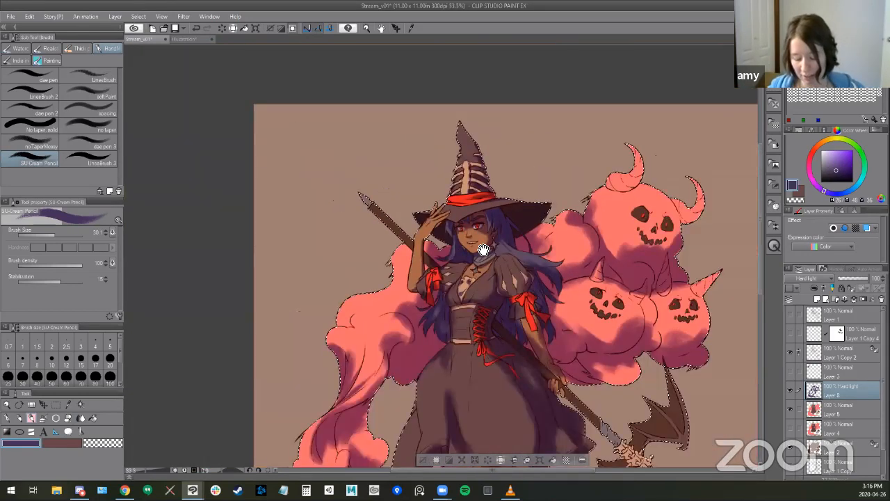
{"action": "left_click_drag", "start_coordinate": [435, 242], "coordinate": [423, 237]}
{"action": "left_click_drag", "start_coordinate": [490, 302], "coordinate": [422, 235]}
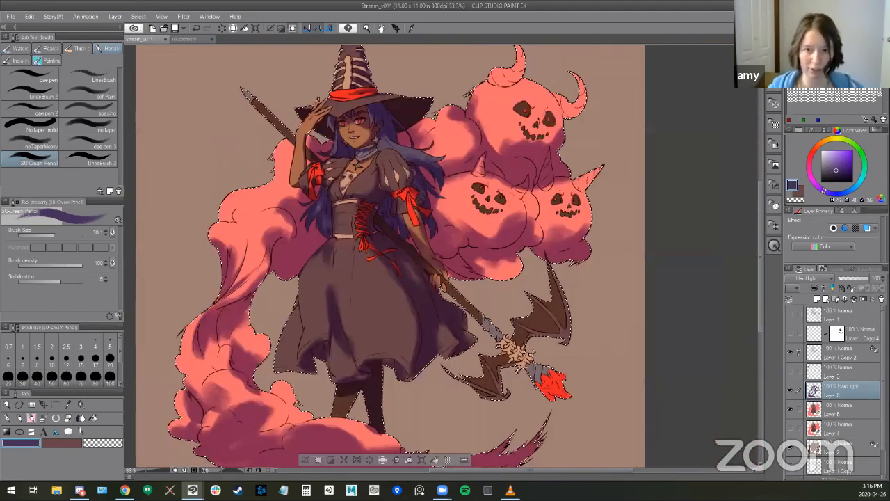
{"action": "scroll", "coordinate": [421, 235], "scroll_direction": "down", "scroll_amount": 1}
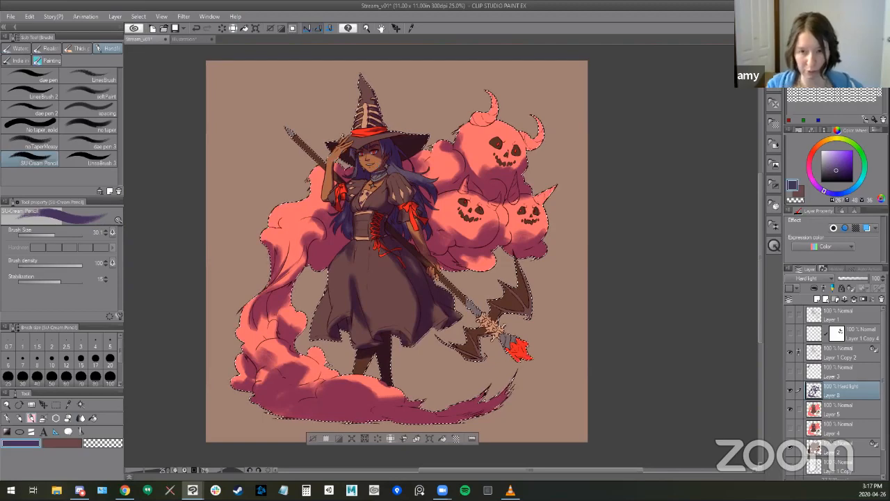
{"action": "scroll", "coordinate": [348, 107], "scroll_direction": "up", "scroll_amount": 1}
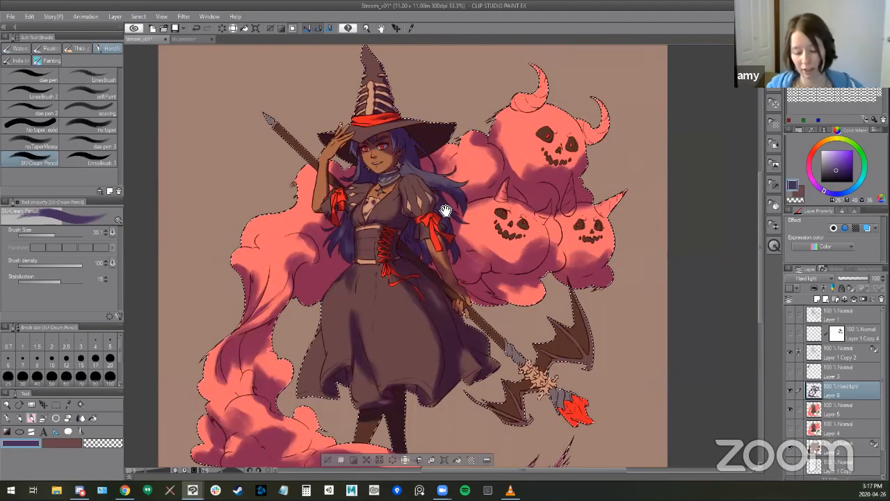
{"action": "scroll", "coordinate": [452, 213], "scroll_direction": "up", "scroll_amount": 1}
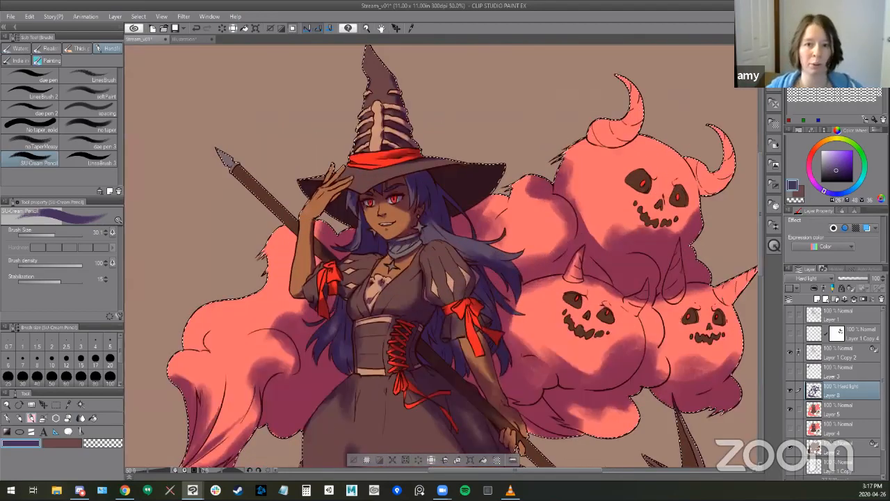
{"action": "scroll", "coordinate": [456, 214], "scroll_direction": "up", "scroll_amount": 2}
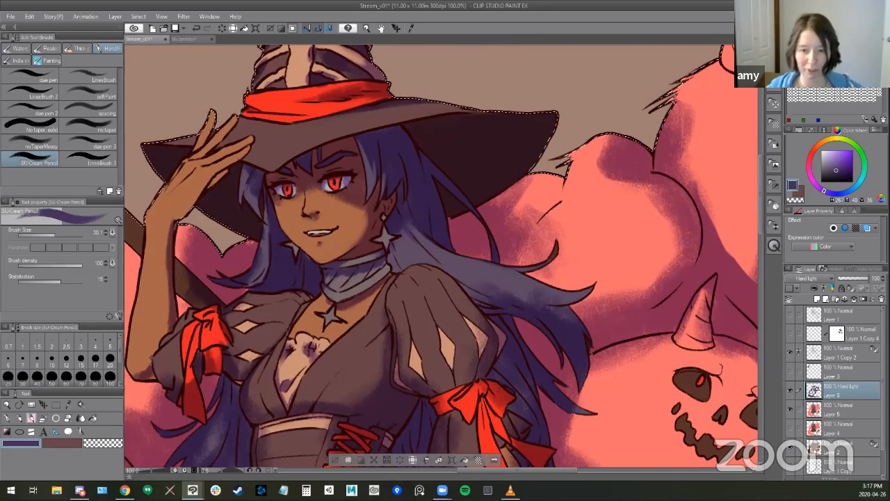
- Check the whole illustration in a second canvas window, close it and restore the selection around the artwork
{"action": "left_click", "coordinate": [333, 30]}
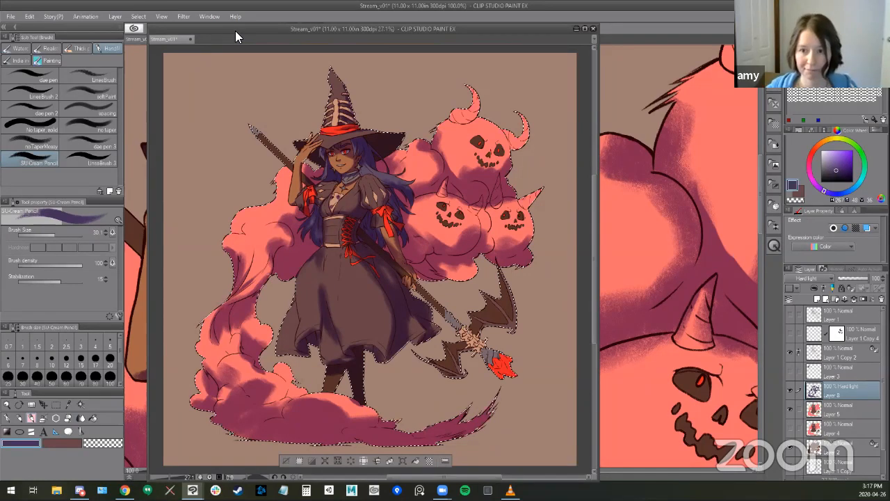
{"action": "left_click_drag", "start_coordinate": [235, 30], "coordinate": [235, 0]}
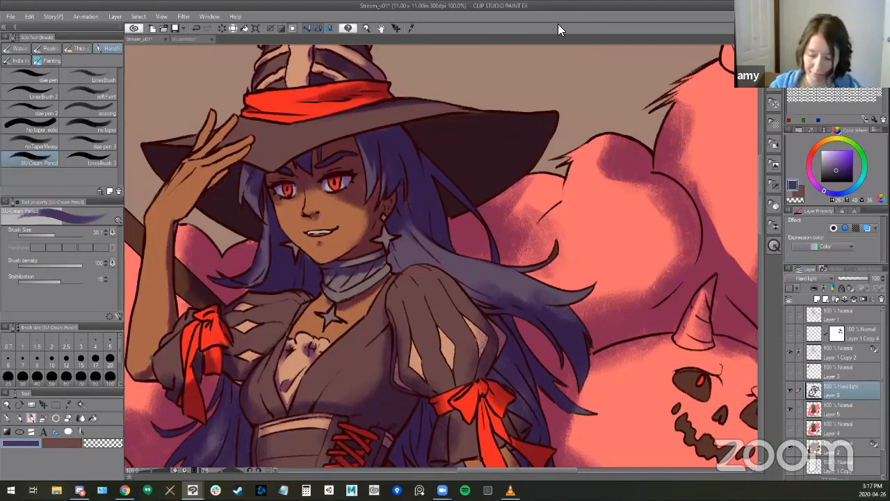
{"action": "key", "text": "b"}
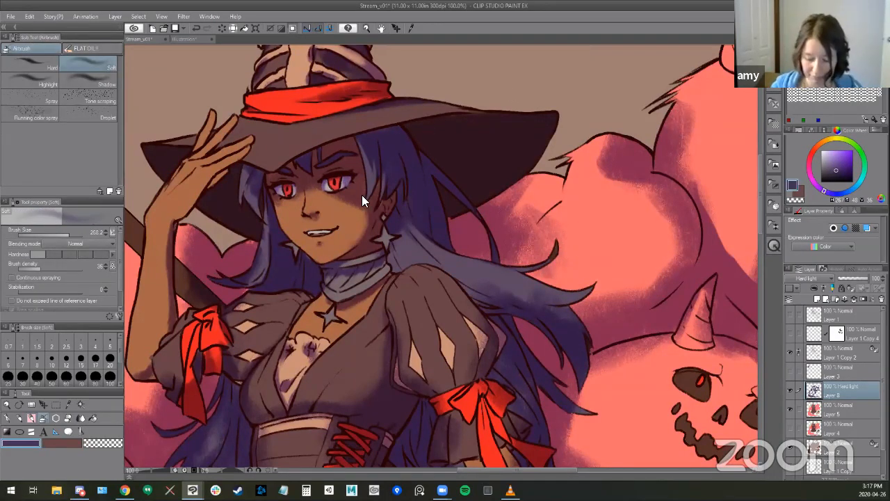
{"action": "key", "text": "b"}
{"action": "key", "text": "b"}
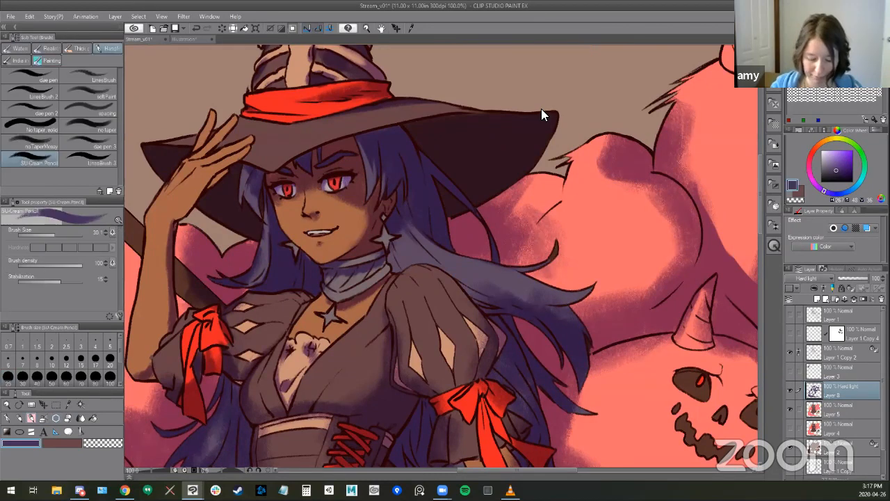
{"action": "key", "text": "ctrl+z"}
- Refine the shading on the pale bodice inset with the SU-Cream Pencil and the mediumSoft Textured eraser
{"action": "left_click_drag", "start_coordinate": [423, 286], "coordinate": [494, 212]}
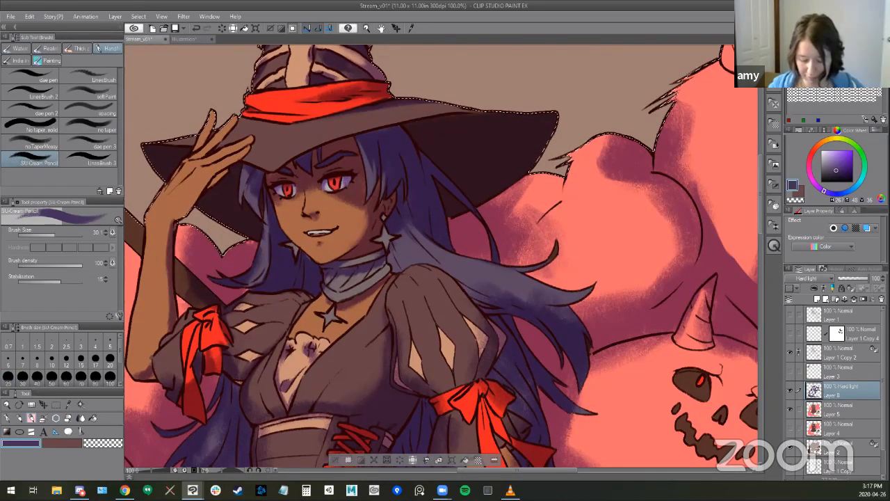
{"action": "key", "text": "e"}
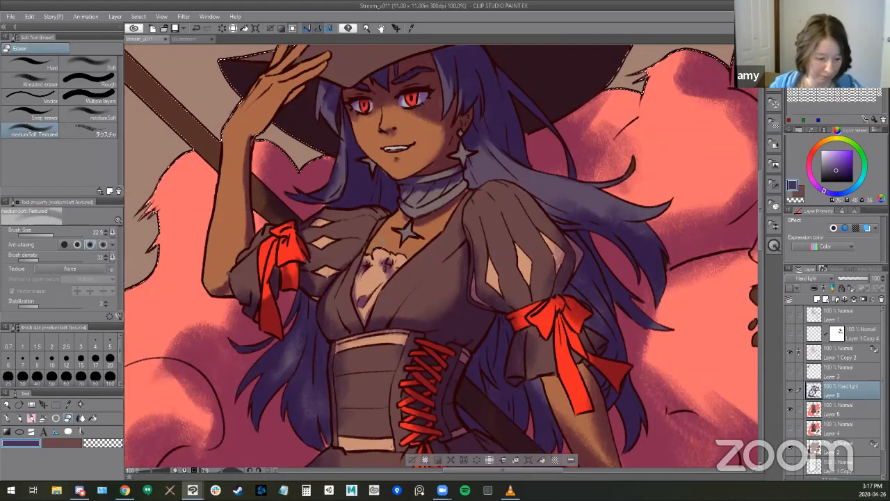
{"action": "key", "text": "b"}
{"action": "mouse_move", "coordinate": [353, 286]}
{"action": "left_mouse_down"}
{"action": "mouse_move", "coordinate": [362, 267]}
{"action": "mouse_move", "coordinate": [386, 282]}
{"action": "mouse_move", "coordinate": [398, 268]}
{"action": "mouse_move", "coordinate": [379, 285]}
{"action": "left_mouse_up"}
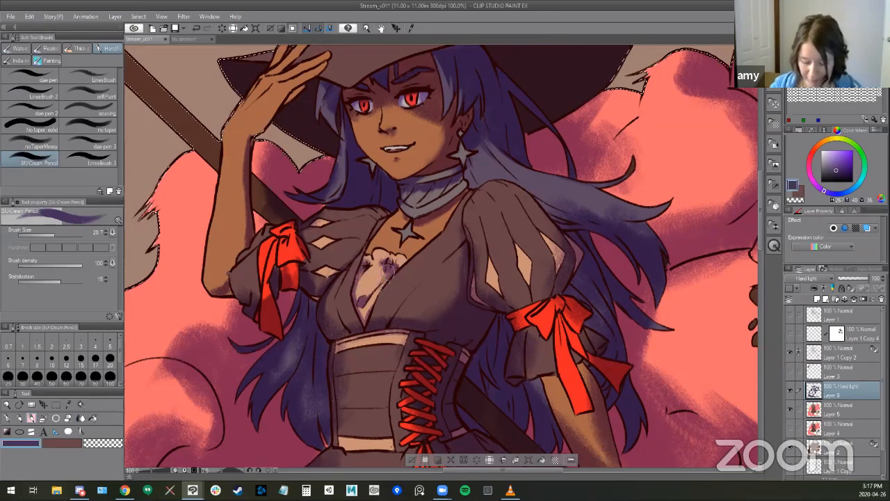
{"action": "key", "text": "e"}
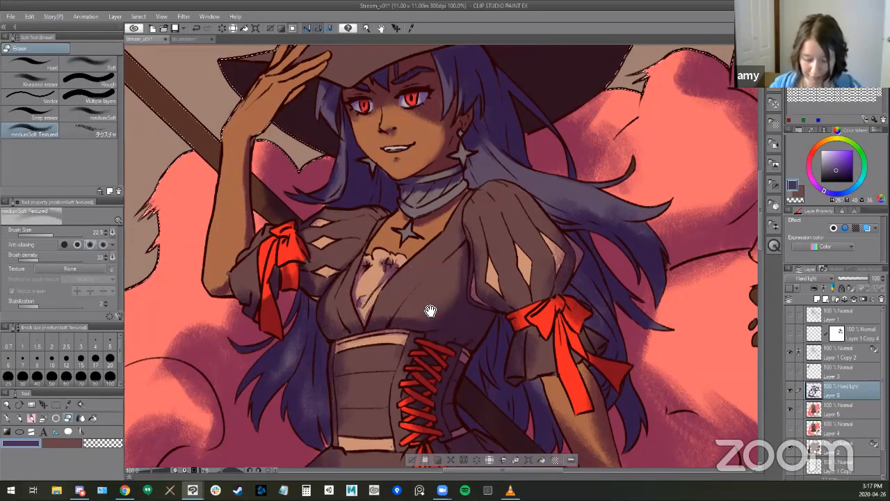
{"action": "left_click_drag", "start_coordinate": [468, 280], "coordinate": [475, 265]}
- Shade the chest along the neckline with the SU-Cream Pencil and erase light along the outer edge of the corset
{"action": "left_click_drag", "start_coordinate": [417, 244], "coordinate": [477, 187]}
{"action": "key", "text": "b"}
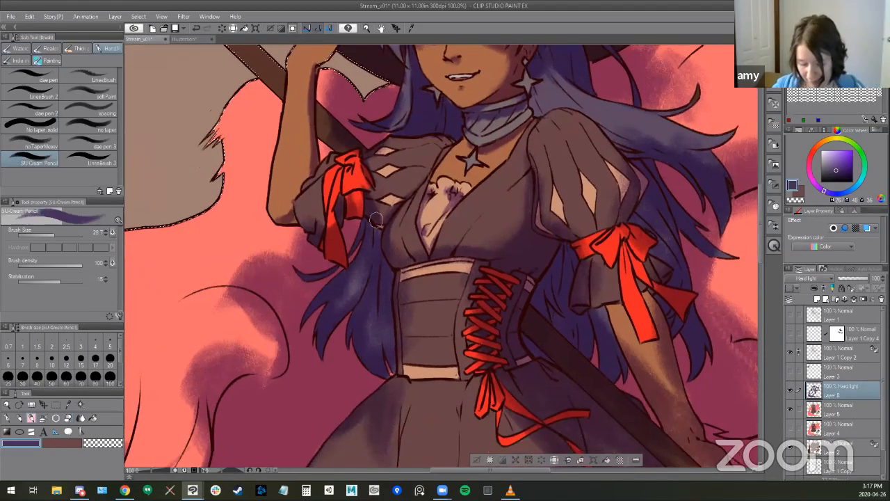
{"action": "left_click_drag", "start_coordinate": [439, 156], "coordinate": [419, 183]}
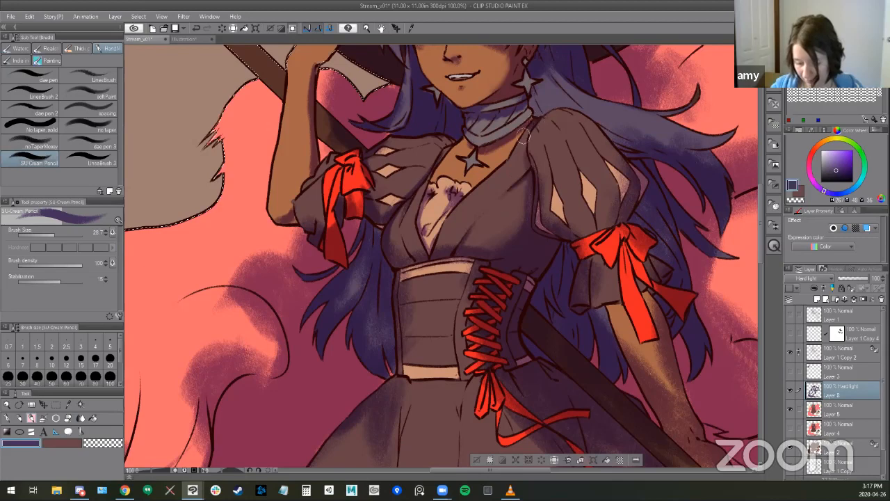
{"action": "mouse_move", "coordinate": [489, 269]}
{"action": "left_mouse_down"}
{"action": "mouse_move", "coordinate": [454, 225]}
{"action": "mouse_move", "coordinate": [429, 169]}
{"action": "left_mouse_up"}
{"action": "key", "text": "e"}
{"action": "mouse_move", "coordinate": [353, 202]}
{"action": "left_mouse_down"}
{"action": "mouse_move", "coordinate": [343, 257]}
{"action": "mouse_move", "coordinate": [342, 200]}
{"action": "left_mouse_up"}
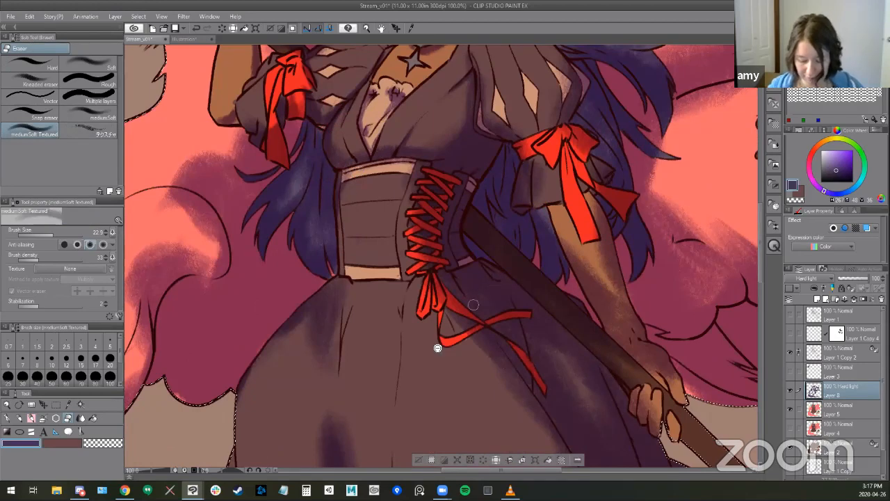
- Erase fine light streaks in the hair strands below the raised arm's bow with the mediumSoft Textured eraser at size 9.7
{"action": "key", "text": "ctrl+minus"}
{"action": "left_click_drag", "start_coordinate": [408, 267], "coordinate": [537, 247]}
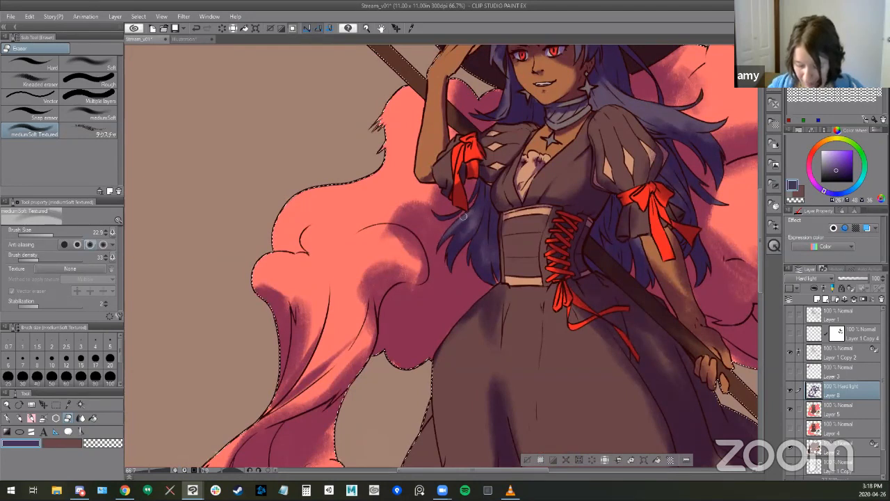
{"action": "key", "text": "["}
{"action": "key", "text": "["}
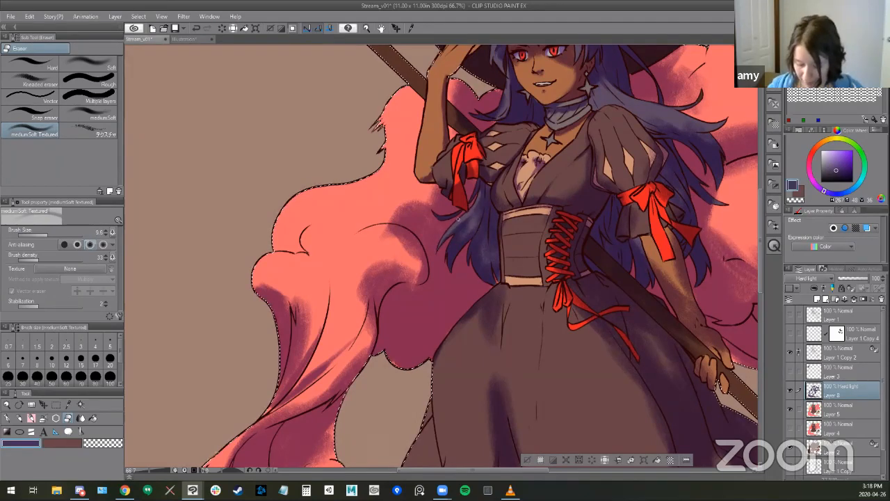
{"action": "scroll", "coordinate": [464, 219], "scroll_direction": "up", "scroll_amount": 2}
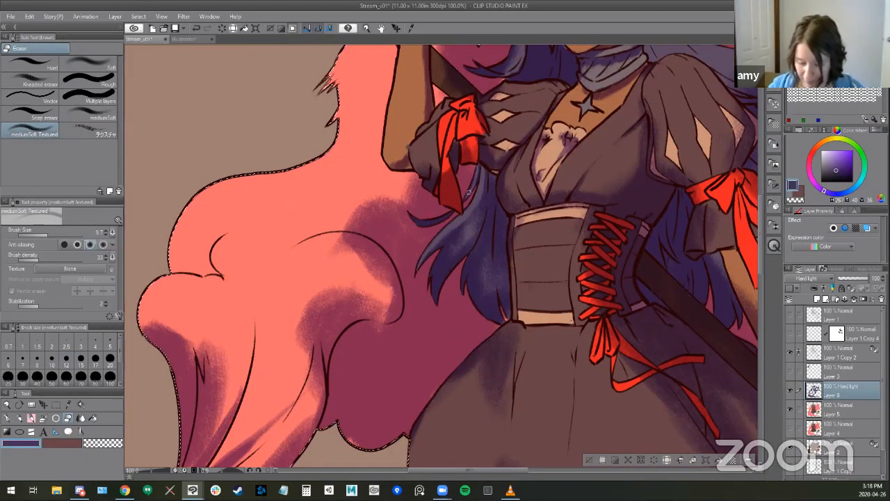
{"action": "left_click_drag", "start_coordinate": [421, 221], "coordinate": [449, 215]}
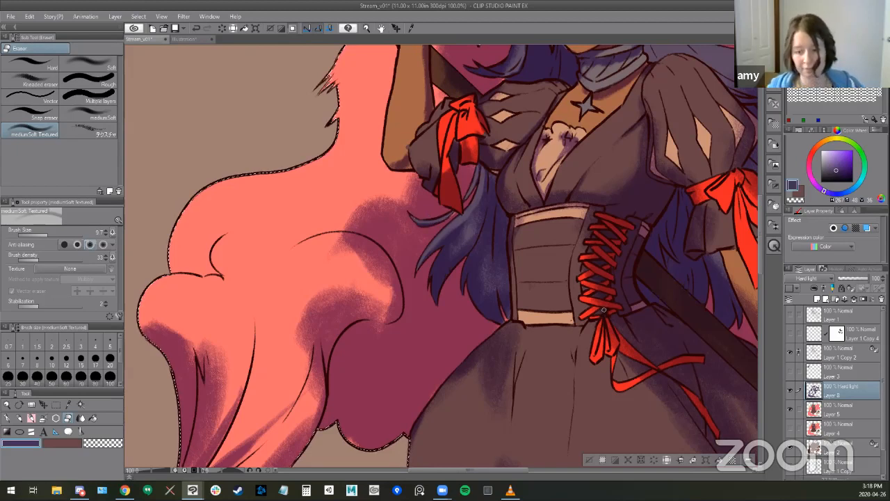
- Lighten the hair lock beside the corset in broad strokes with an enlarged mediumSoft Textured eraser
{"action": "key", "text": "bracketright"}
{"action": "key", "text": "bracketright"}
{"action": "key", "text": "bracketright"}
{"action": "key", "text": "bracketright"}
{"action": "key", "text": "bracketright"}
{"action": "left_click_drag", "start_coordinate": [482, 179], "coordinate": [461, 229]}
{"action": "left_click_drag", "start_coordinate": [476, 200], "coordinate": [438, 260]}
{"action": "mouse_move", "coordinate": [464, 222]}
{"action": "left_mouse_down"}
{"action": "mouse_move", "coordinate": [435, 271]}
{"action": "mouse_move", "coordinate": [464, 233]}
{"action": "mouse_move", "coordinate": [444, 275]}
{"action": "mouse_move", "coordinate": [481, 210]}
{"action": "mouse_move", "coordinate": [440, 270]}
{"action": "left_mouse_up"}
{"action": "key", "text": "b"}
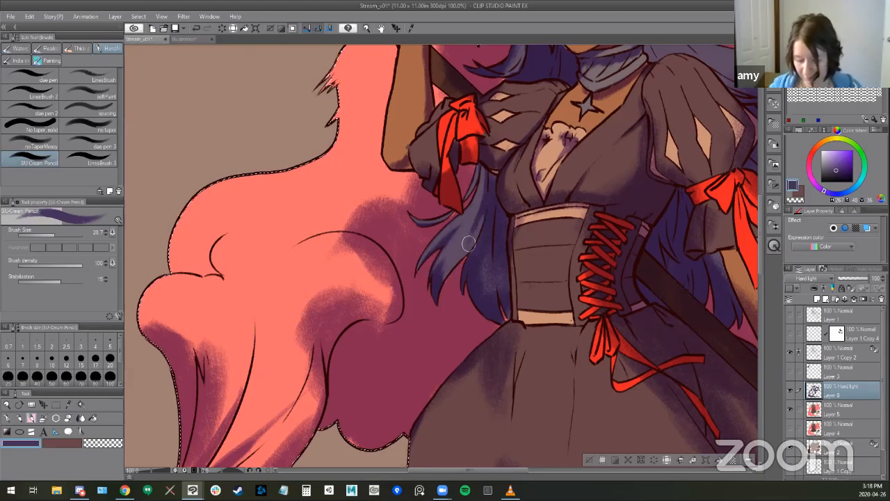
{"action": "key", "text": "e"}
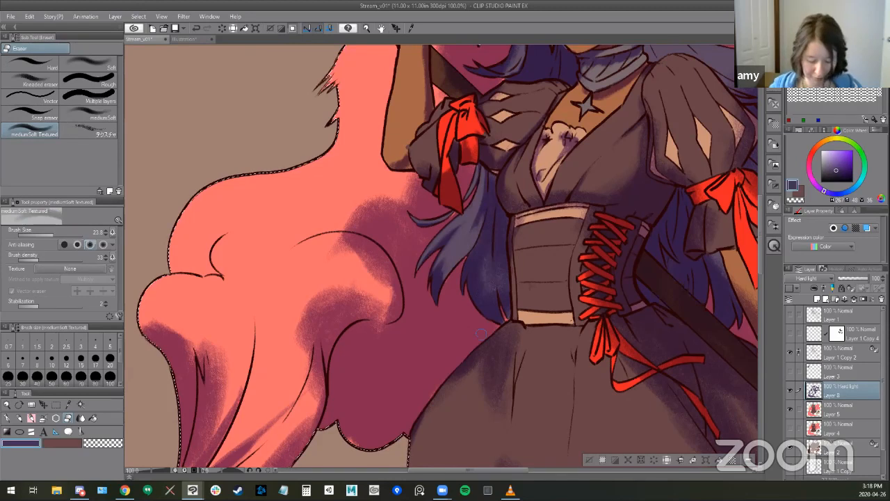
- Erase light along the tips of the hair lock with the Kneaded eraser and return to the SU-Cream Pencil
{"action": "left_click", "coordinate": [32, 75]}
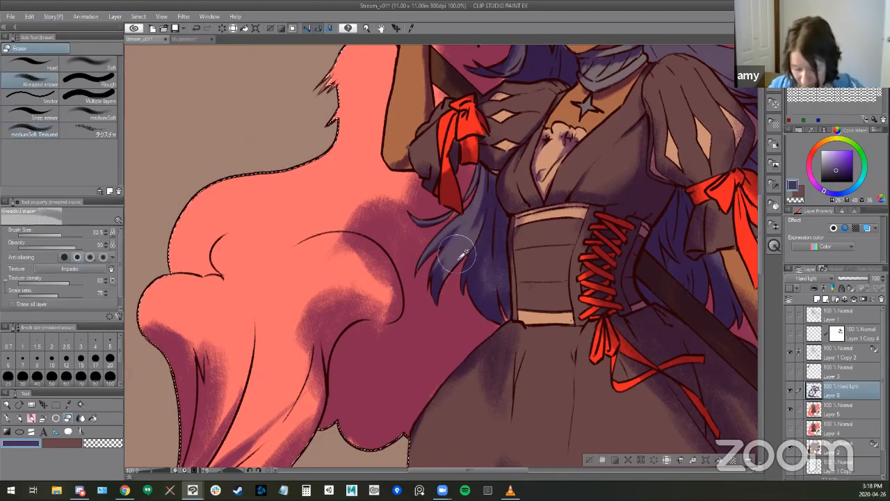
{"action": "left_click_drag", "start_coordinate": [449, 257], "coordinate": [438, 283]}
{"action": "left_click_drag", "start_coordinate": [487, 222], "coordinate": [448, 284]}
{"action": "key", "text": "b"}
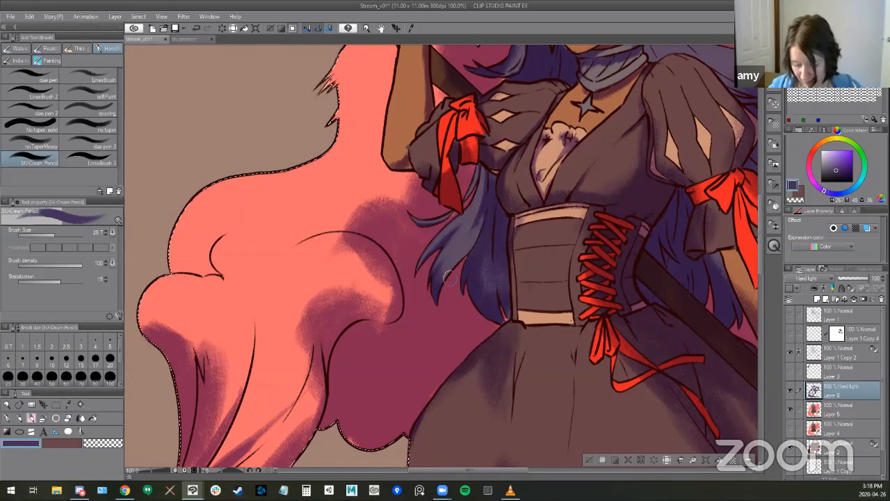
- Erase the shading on the rounded smoke billow beside the hair with the Kneaded eraser at size 43.0
{"action": "mouse_move", "coordinate": [493, 230]}
{"action": "left_mouse_down"}
{"action": "mouse_move", "coordinate": [499, 252]}
{"action": "mouse_move", "coordinate": [546, 268]}
{"action": "mouse_move", "coordinate": [645, 225]}
{"action": "mouse_move", "coordinate": [710, 232]}
{"action": "mouse_move", "coordinate": [705, 226]}
{"action": "left_mouse_up"}
{"action": "key", "text": "e"}
{"action": "mouse_move", "coordinate": [485, 203]}
{"action": "left_mouse_down"}
{"action": "mouse_move", "coordinate": [519, 210]}
{"action": "mouse_move", "coordinate": [542, 246]}
{"action": "mouse_move", "coordinate": [522, 208]}
{"action": "mouse_move", "coordinate": [547, 264]}
{"action": "mouse_move", "coordinate": [532, 226]}
{"action": "mouse_move", "coordinate": [500, 216]}
{"action": "mouse_move", "coordinate": [482, 223]}
{"action": "mouse_move", "coordinate": [514, 207]}
{"action": "mouse_move", "coordinate": [540, 266]}
{"action": "mouse_move", "coordinate": [475, 267]}
{"action": "mouse_move", "coordinate": [540, 250]}
{"action": "mouse_move", "coordinate": [536, 271]}
{"action": "mouse_move", "coordinate": [543, 264]}
{"action": "mouse_move", "coordinate": [479, 307]}
{"action": "mouse_move", "coordinate": [485, 267]}
{"action": "mouse_move", "coordinate": [476, 265]}
{"action": "mouse_move", "coordinate": [474, 245]}
{"action": "mouse_move", "coordinate": [460, 285]}
{"action": "mouse_move", "coordinate": [485, 250]}
{"action": "left_mouse_up"}
{"action": "key", "text": "ctrl+z"}
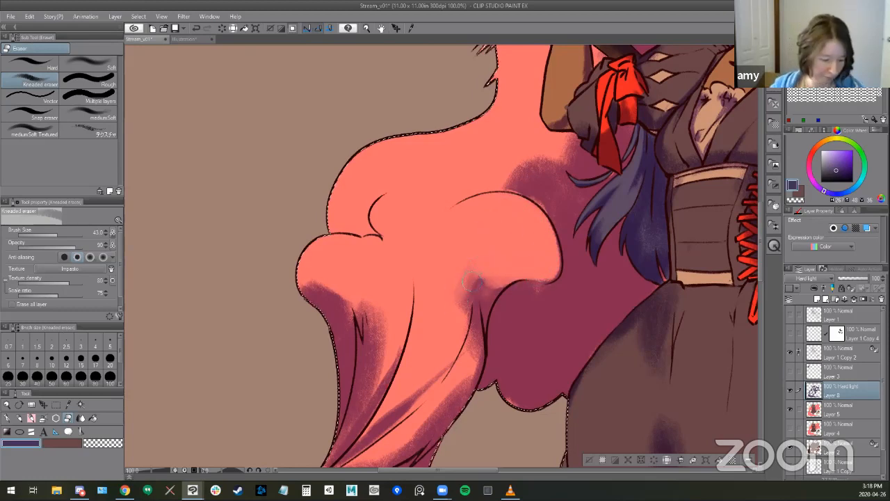
{"action": "mouse_move", "coordinate": [476, 347]}
{"action": "left_mouse_down"}
{"action": "mouse_move", "coordinate": [475, 317]}
{"action": "mouse_move", "coordinate": [477, 339]}
{"action": "left_mouse_up"}
{"action": "mouse_move", "coordinate": [475, 288]}
{"action": "left_mouse_down"}
{"action": "mouse_move", "coordinate": [478, 351]}
{"action": "mouse_move", "coordinate": [465, 391]}
{"action": "left_mouse_up"}
- Lighten the twisting smoke folds with the Kneaded eraser and deepen their creases with the SU-Cream Pencil at size 28.7
{"action": "left_click_drag", "start_coordinate": [500, 232], "coordinate": [522, 50]}
{"action": "left_click_drag", "start_coordinate": [485, 207], "coordinate": [427, 264]}
{"action": "left_click_drag", "start_coordinate": [478, 224], "coordinate": [404, 282]}
{"action": "key", "text": "b"}
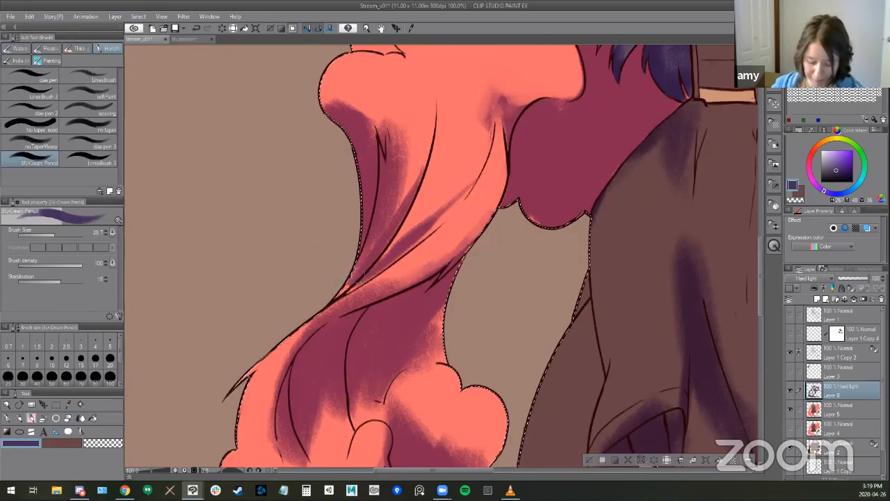
{"action": "left_click_drag", "start_coordinate": [441, 221], "coordinate": [383, 269]}
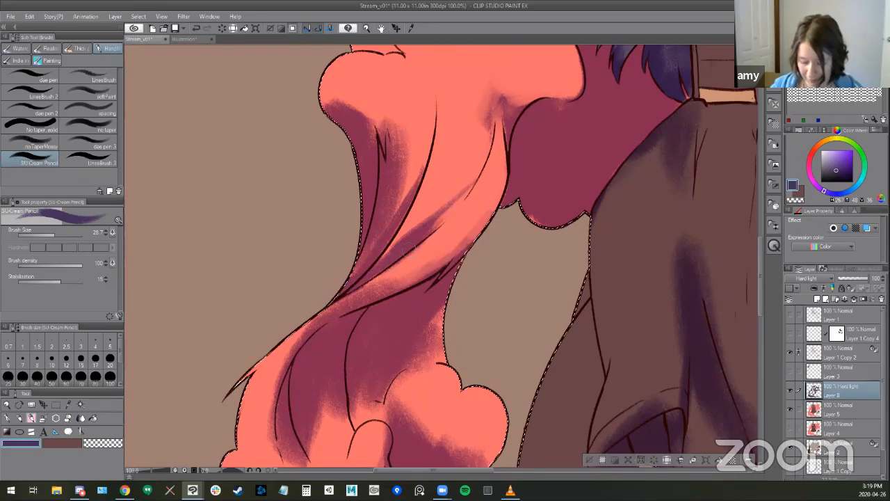
{"action": "left_click_drag", "start_coordinate": [479, 182], "coordinate": [429, 232]}
{"action": "mouse_move", "coordinate": [379, 221]}
{"action": "left_mouse_down"}
{"action": "mouse_move", "coordinate": [356, 273]}
{"action": "mouse_move", "coordinate": [370, 255]}
{"action": "left_mouse_up"}
{"action": "left_click_drag", "start_coordinate": [395, 206], "coordinate": [374, 247]}
- Soften the shading under the outer smoke billow with the Kneaded eraser and return to the SU-Cream Pencil
{"action": "key", "text": "space"}
{"action": "left_click_drag", "start_coordinate": [477, 241], "coordinate": [500, 309]}
{"action": "key", "text": "e"}
{"action": "mouse_move", "coordinate": [363, 145]}
{"action": "left_mouse_down"}
{"action": "mouse_move", "coordinate": [394, 152]}
{"action": "mouse_move", "coordinate": [389, 164]}
{"action": "left_mouse_up"}
{"action": "key", "text": "space"}
{"action": "left_click_drag", "start_coordinate": [471, 282], "coordinate": [425, 379]}
{"action": "key", "text": "p"}
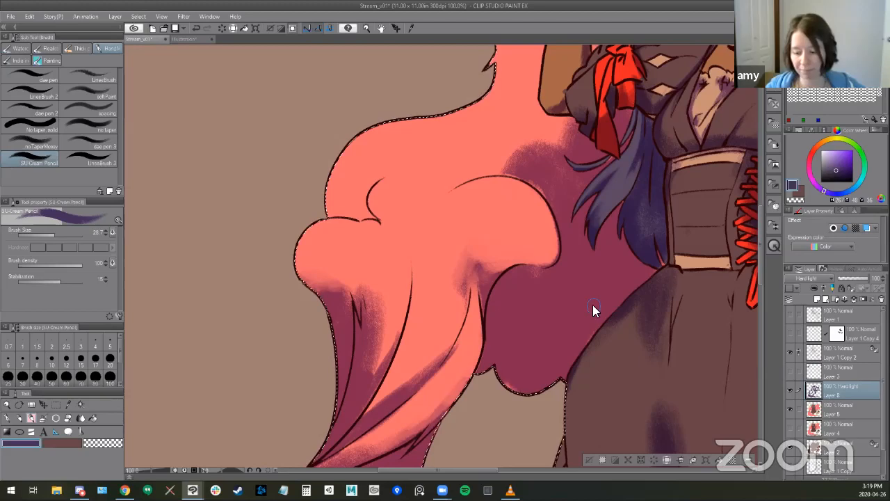
- Shade the lower smoke column with the SU-Cream Pencil at size 107.3
{"action": "left_click_drag", "start_coordinate": [532, 242], "coordinate": [331, 285]}
{"action": "scroll", "coordinate": [393, 264], "scroll_direction": "down", "scroll_amount": 2}
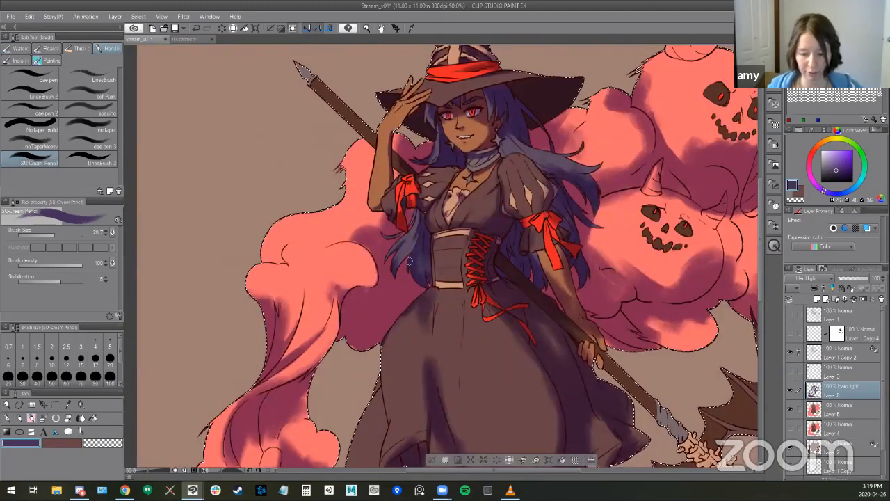
{"action": "scroll", "coordinate": [401, 327], "scroll_direction": "down", "scroll_amount": 1}
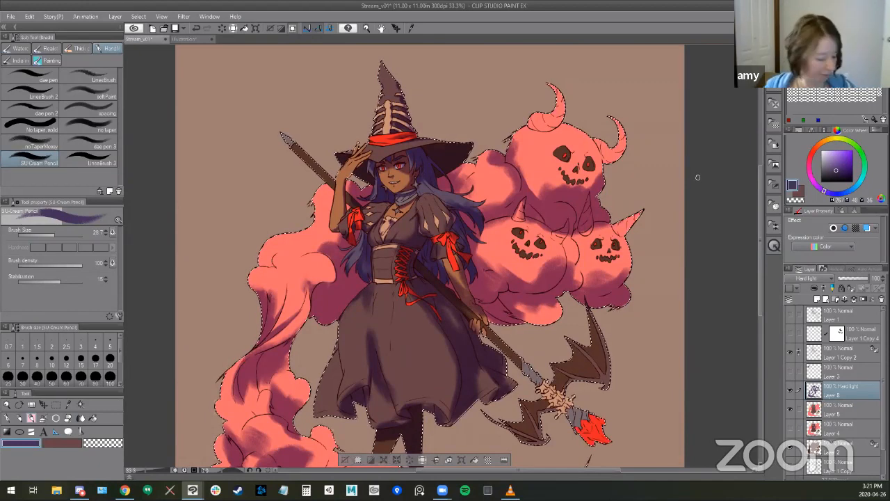
{"action": "key", "text": "b"}
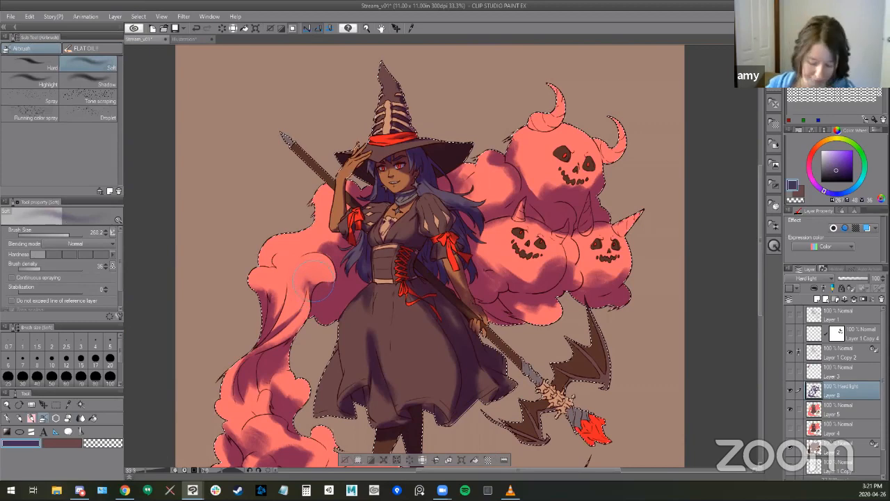
{"action": "key", "text": "b"}
{"action": "key", "text": "b"}
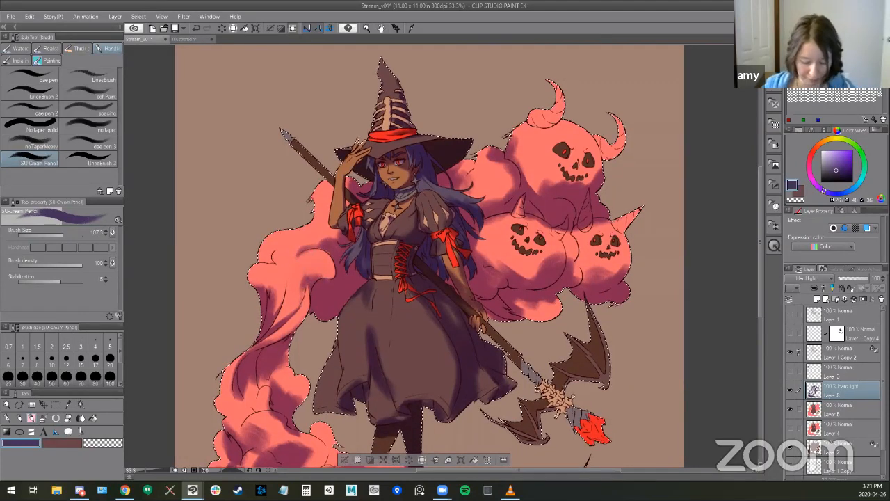
{"action": "left_click_drag", "start_coordinate": [590, 249], "coordinate": [616, 143]}
{"action": "mouse_move", "coordinate": [281, 262]}
{"action": "left_mouse_down"}
{"action": "mouse_move", "coordinate": [260, 300]}
{"action": "mouse_move", "coordinate": [289, 269]}
{"action": "mouse_move", "coordinate": [295, 279]}
{"action": "mouse_move", "coordinate": [285, 283]}
{"action": "left_mouse_up"}
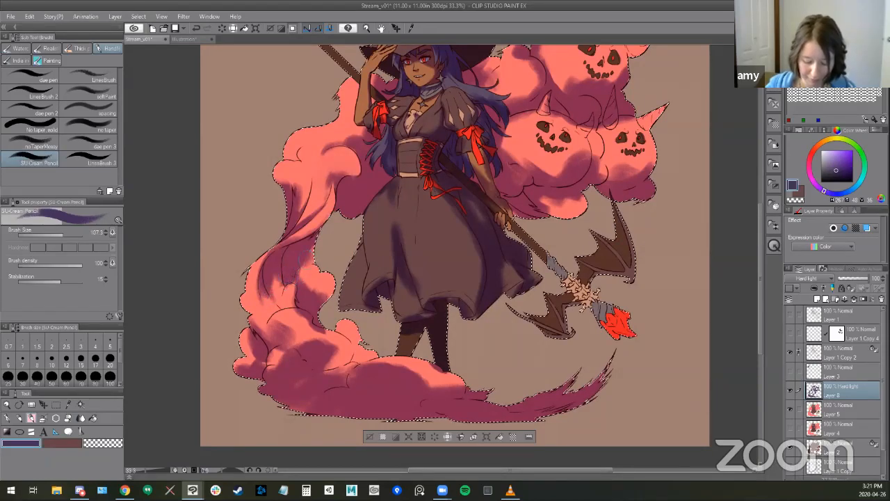
{"action": "left_click_drag", "start_coordinate": [249, 315], "coordinate": [272, 331]}
- Shade the sleeve cuff behind the lowered arm's bow with the SU-Cream Pencil at size 25.8
{"action": "left_click_drag", "start_coordinate": [471, 221], "coordinate": [456, 292]}
{"action": "key", "text": "ctrl+plus"}
{"action": "key", "text": "ctrl+plus"}
{"action": "left_click_drag", "start_coordinate": [382, 139], "coordinate": [487, 195]}
{"action": "key", "text": "e"}
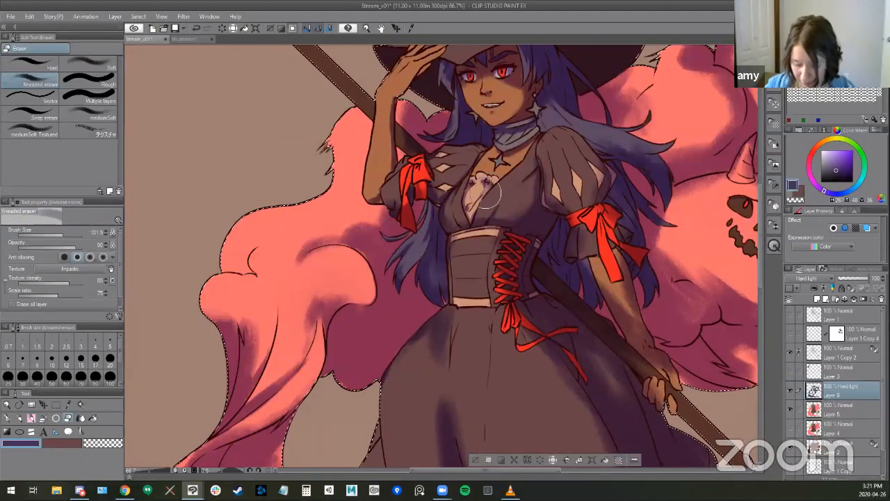
{"action": "key", "text": "b"}
{"action": "left_click_drag", "start_coordinate": [526, 223], "coordinate": [509, 155]}
{"action": "key", "text": "b"}
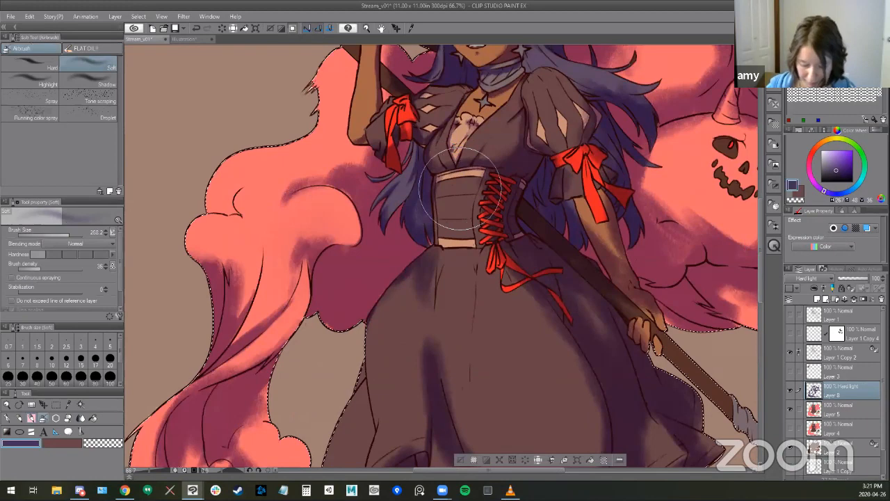
{"action": "key", "text": "b"}
{"action": "key", "text": "b"}
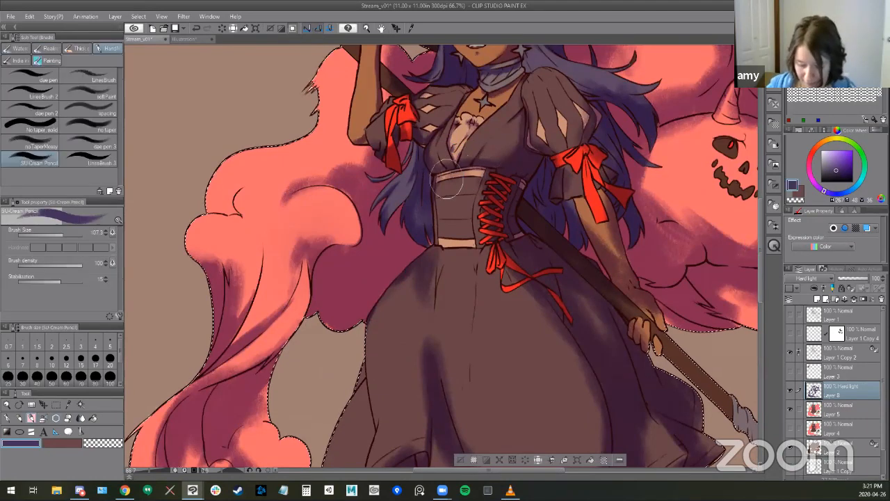
{"action": "mouse_move", "coordinate": [594, 249]}
{"action": "left_mouse_down"}
{"action": "mouse_move", "coordinate": [476, 332]}
{"action": "mouse_move", "coordinate": [478, 308]}
{"action": "mouse_move", "coordinate": [453, 325]}
{"action": "left_mouse_up"}
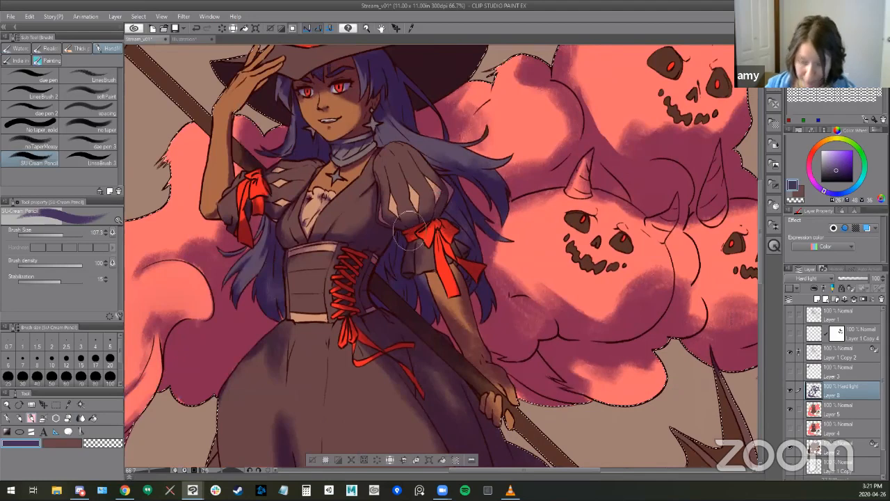
{"action": "left_click_drag", "start_coordinate": [457, 236], "coordinate": [445, 234]}
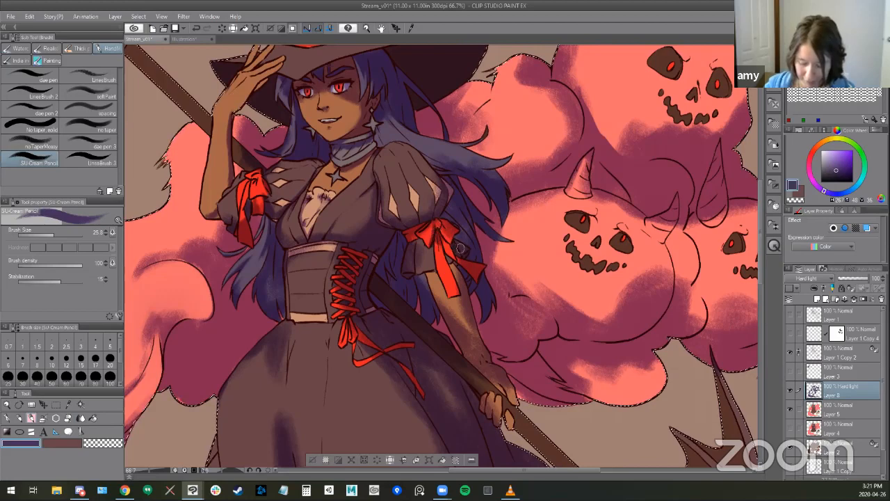
- Refine the shading on the lowered arm's sleeve cuff with a smaller Kneaded eraser and the SU-Cream Pencil at size 25.8
{"action": "key", "text": "e"}
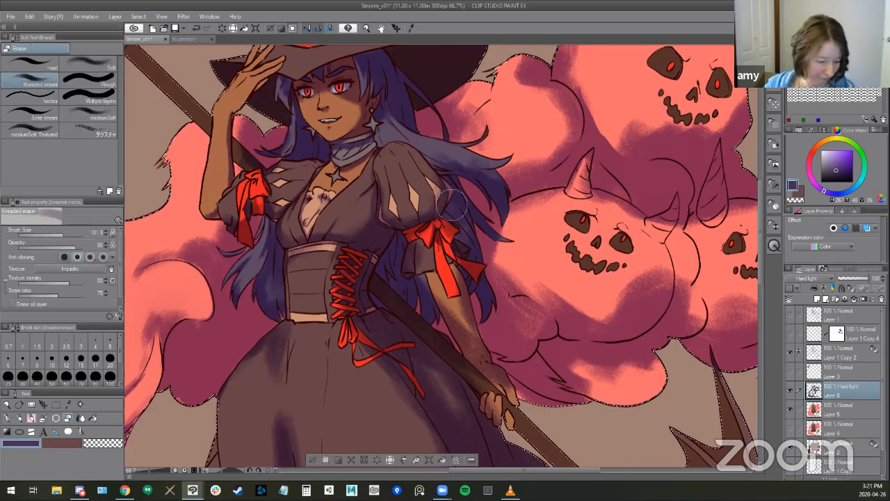
{"action": "key", "text": "bracketleft"}
{"action": "key", "text": "bracketleft"}
{"action": "key", "text": "bracketleft"}
{"action": "key", "text": "bracketleft"}
{"action": "key", "text": "bracketleft"}
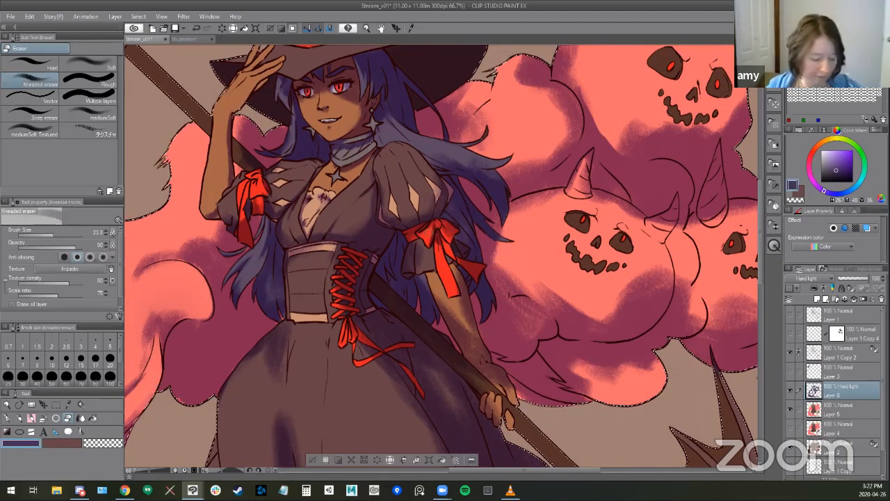
{"action": "key", "text": "b"}
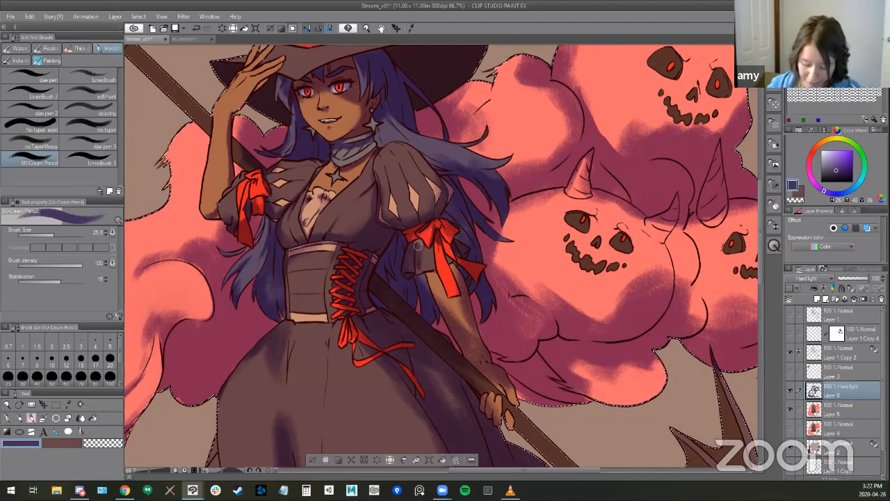
{"action": "key", "text": "e"}
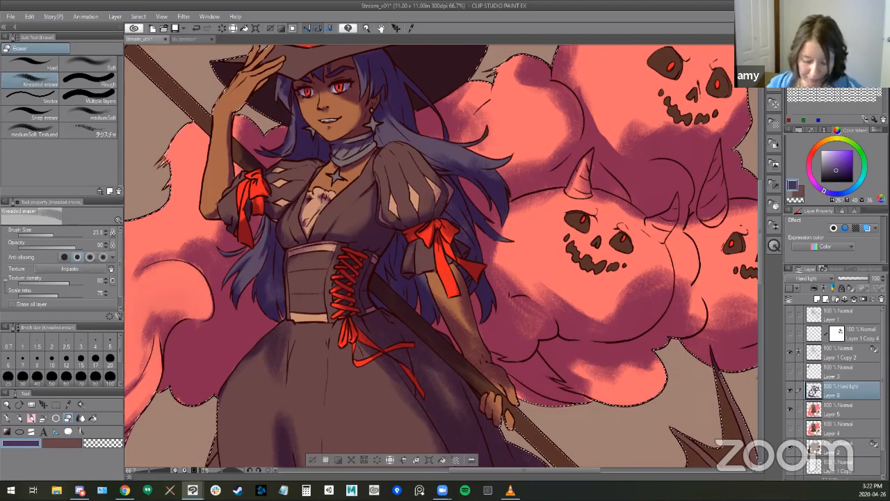
{"action": "left_click_drag", "start_coordinate": [395, 213], "coordinate": [442, 278]}
- Show Layer 3 with the painted colour swatches beside the witch's hat
{"action": "scroll", "coordinate": [443, 278], "scroll_direction": "down", "scroll_amount": 1}
{"action": "scroll", "coordinate": [437, 289], "scroll_direction": "down", "scroll_amount": 1}
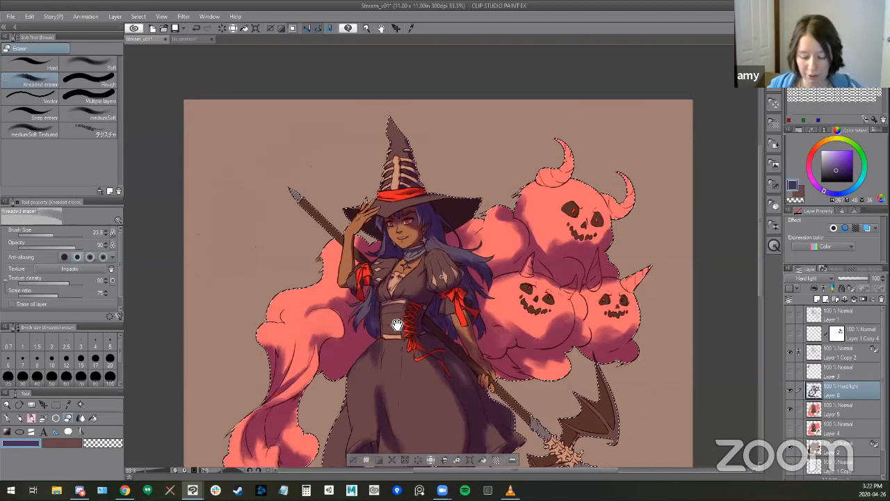
{"action": "left_click_drag", "start_coordinate": [392, 401], "coordinate": [388, 348]}
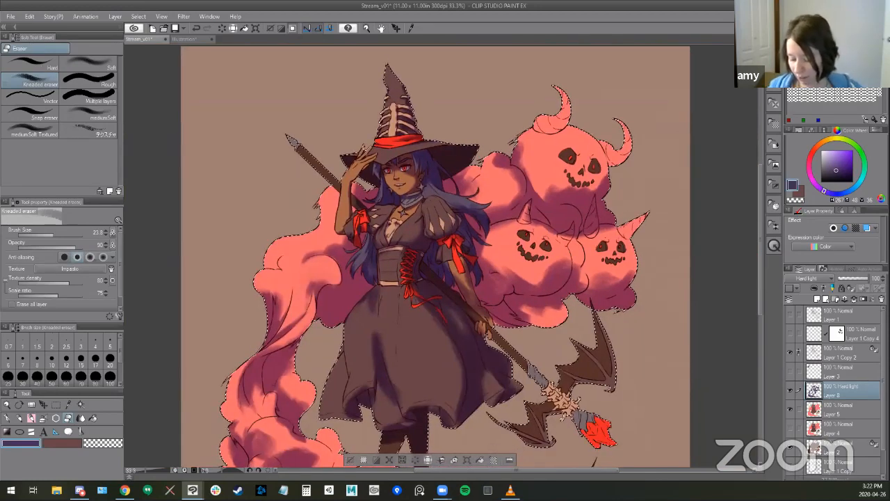
{"action": "left_click", "coordinate": [791, 370]}
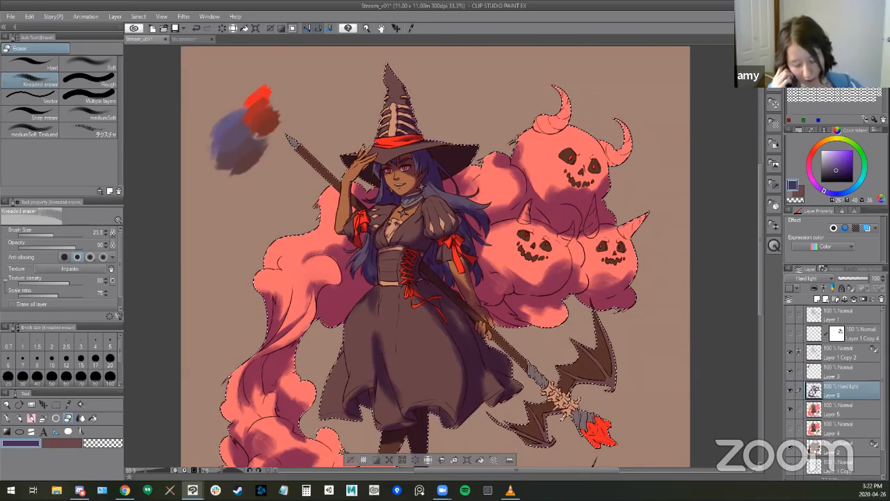
- Hide the Hard light shading and the colour layers to examine the swatches over the flat base, and show them again
{"action": "left_click", "coordinate": [789, 390]}
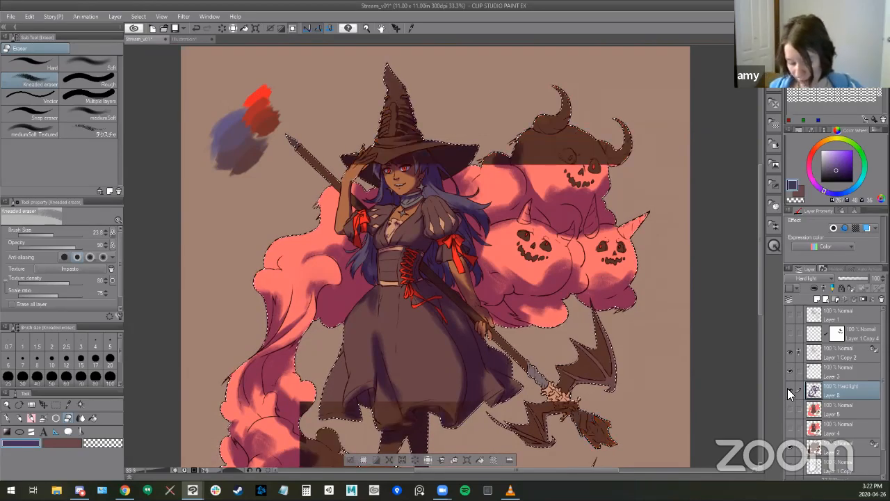
{"action": "left_click", "coordinate": [790, 390]}
{"action": "left_click", "coordinate": [789, 391]}
{"action": "left_click", "coordinate": [790, 390]}
{"action": "left_click_drag", "start_coordinate": [543, 333], "coordinate": [532, 285]}
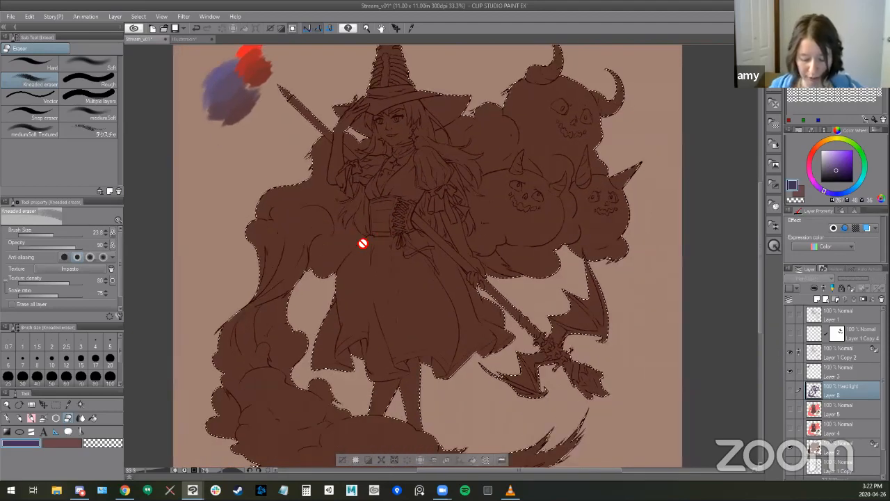
{"action": "left_click_drag", "start_coordinate": [431, 259], "coordinate": [441, 306]}
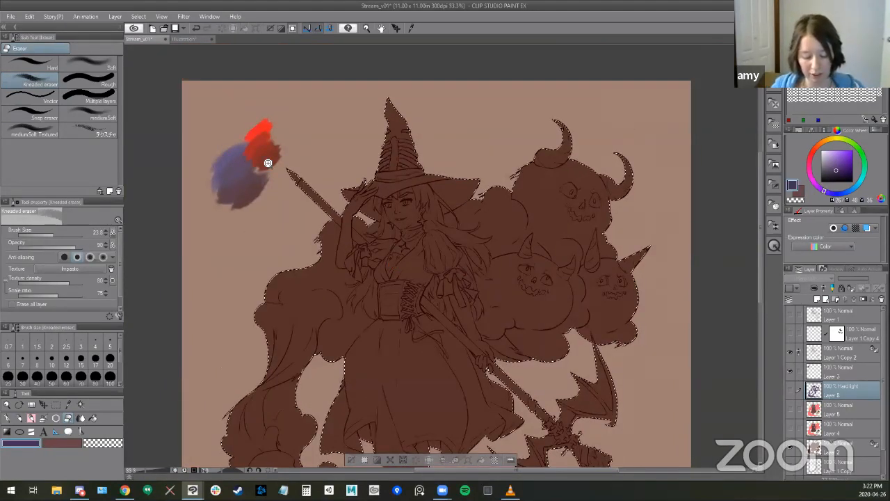
{"action": "scroll", "coordinate": [258, 110], "scroll_direction": "up", "scroll_amount": 1}
{"action": "scroll", "coordinate": [233, 118], "scroll_direction": "up", "scroll_amount": 1}
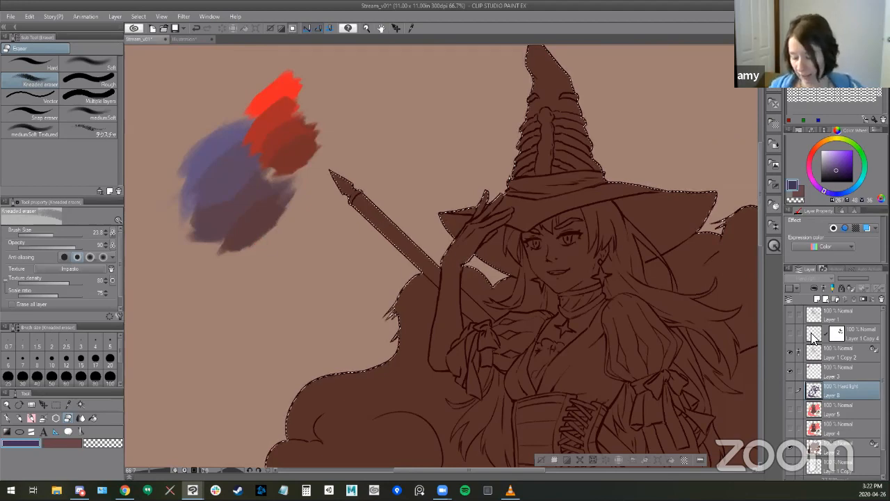
{"action": "left_click", "coordinate": [790, 372]}
{"action": "left_click", "coordinate": [789, 390]}
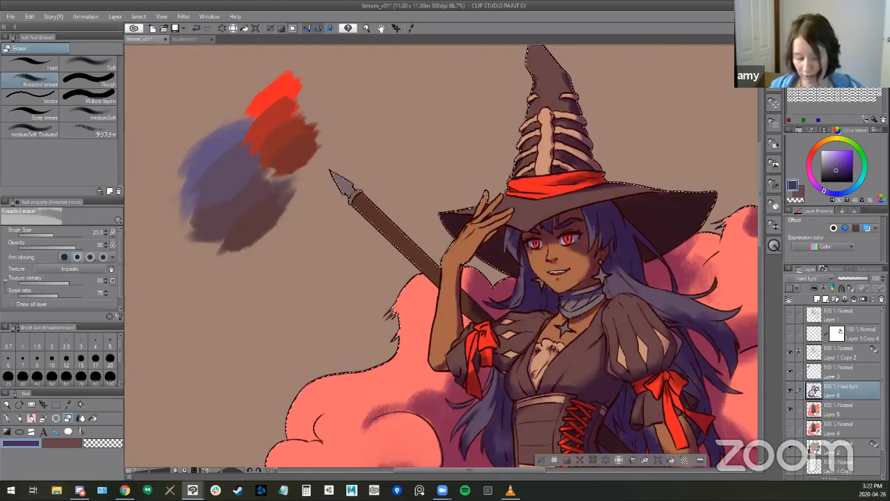
{"action": "left_click", "coordinate": [560, 279], "text": "alt"}
{"action": "left_click", "coordinate": [591, 313], "text": "alt"}
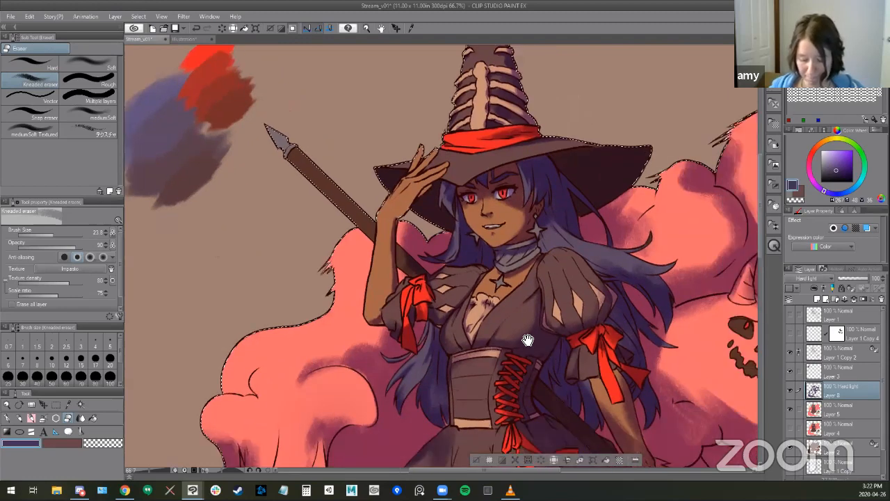
{"action": "left_click", "coordinate": [545, 336], "text": "alt"}
{"action": "left_click_drag", "start_coordinate": [542, 354], "coordinate": [495, 311]}
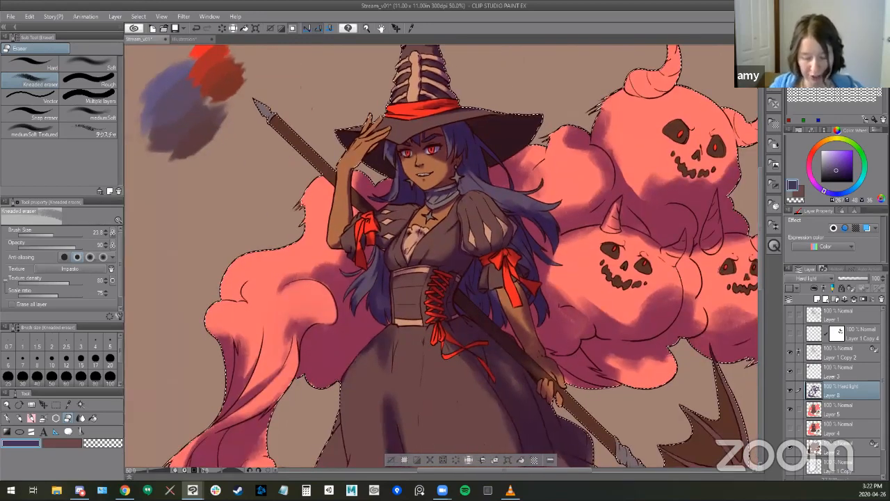
{"action": "left_click", "coordinate": [515, 342], "text": "alt"}
{"action": "left_click_drag", "start_coordinate": [520, 368], "coordinate": [474, 319]}
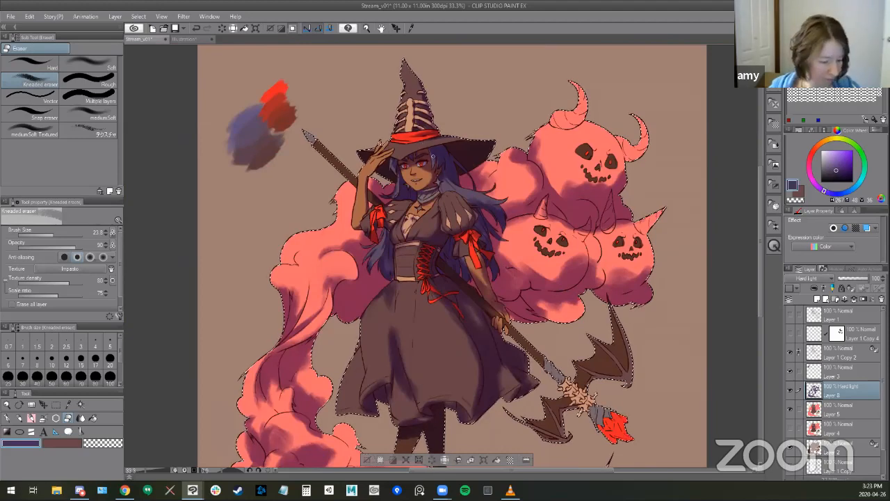
- Lighten the shading on the upper left of the skirt below the waistband with an enlarged Kneaded eraser
{"action": "key", "text": "b"}
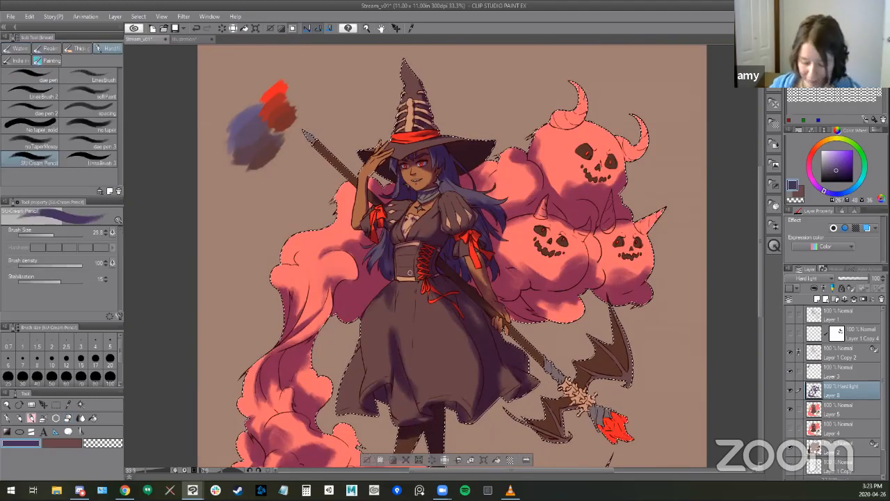
{"action": "scroll", "coordinate": [414, 354], "scroll_direction": "up", "scroll_amount": 1}
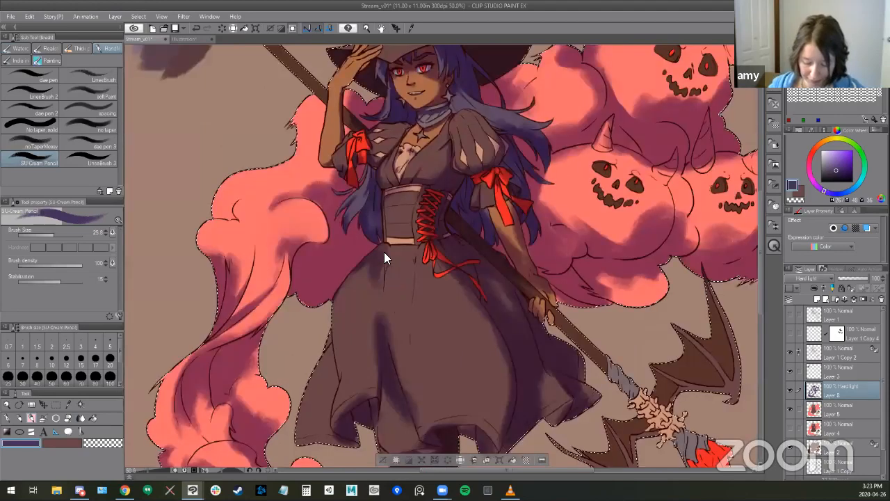
{"action": "scroll", "coordinate": [426, 344], "scroll_direction": "up", "scroll_amount": 1}
{"action": "key", "text": "e"}
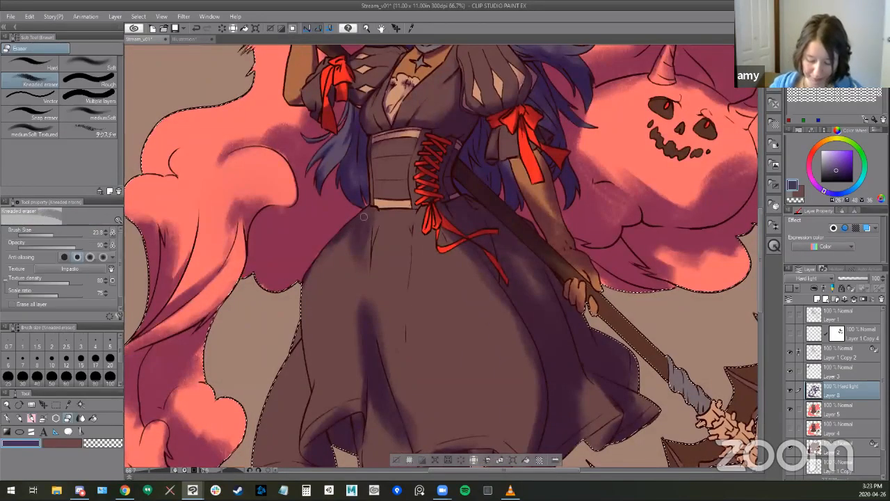
{"action": "key", "text": "bracketright"}
{"action": "key", "text": "bracketright"}
{"action": "mouse_move", "coordinate": [352, 243]}
{"action": "left_mouse_down"}
{"action": "mouse_move", "coordinate": [368, 224]}
{"action": "mouse_move", "coordinate": [364, 243]}
{"action": "mouse_move", "coordinate": [354, 200]}
{"action": "left_mouse_up"}
{"action": "key", "text": "b"}
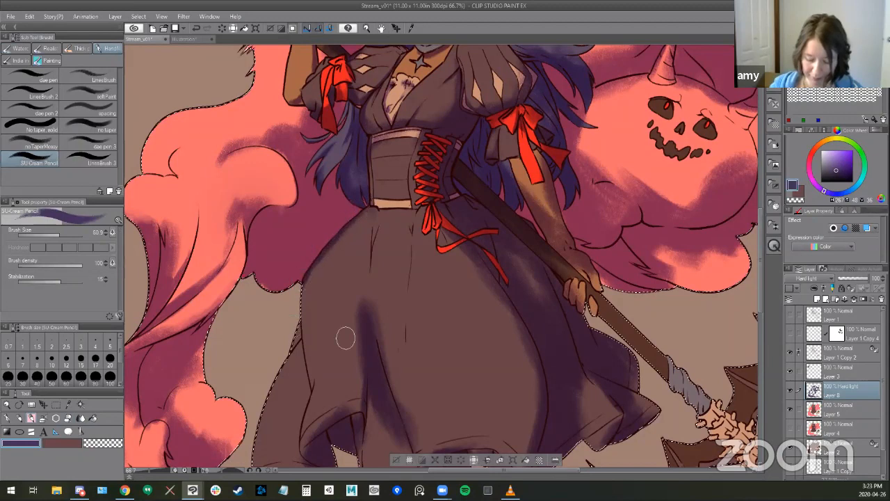
- Add a gather shadow under the waistband and blend the skirt's long fold with the SU-Cream Pencil and Kneaded eraser
{"action": "left_click_drag", "start_coordinate": [408, 265], "coordinate": [394, 193]}
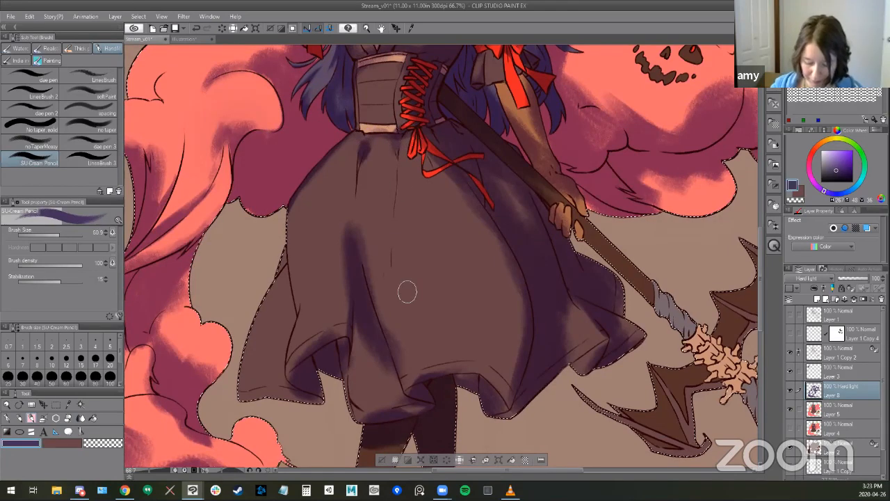
{"action": "key", "text": "e"}
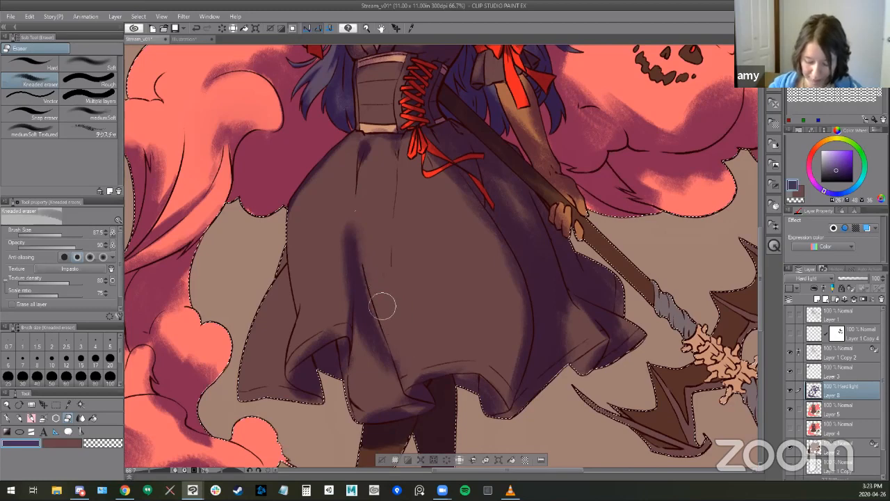
{"action": "key", "text": "b"}
{"action": "key", "text": "e"}
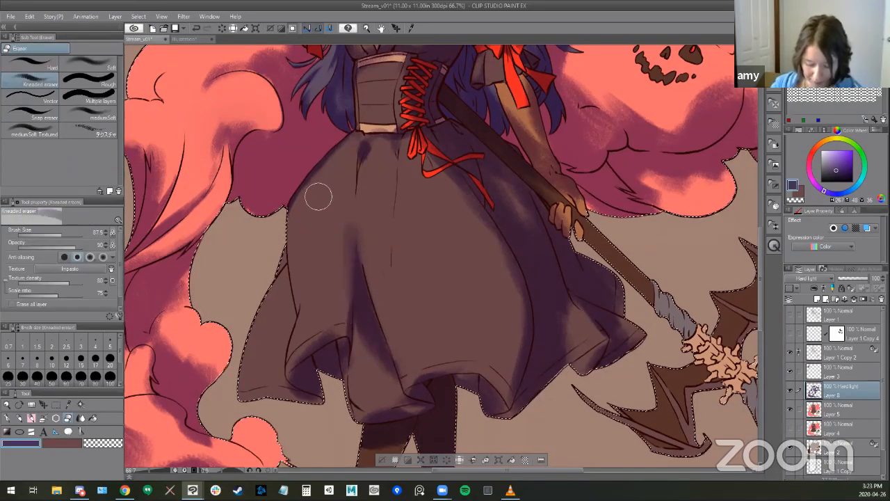
- Shade the skirt's left side and the rear hem panel with the SU-Cream Pencil
{"action": "key", "text": "b"}
{"action": "mouse_move", "coordinate": [291, 226]}
{"action": "left_mouse_down"}
{"action": "mouse_move", "coordinate": [320, 297]}
{"action": "mouse_move", "coordinate": [314, 279]}
{"action": "mouse_move", "coordinate": [299, 324]}
{"action": "mouse_move", "coordinate": [290, 231]}
{"action": "mouse_move", "coordinate": [311, 272]}
{"action": "left_mouse_up"}
{"action": "key", "text": "space"}
{"action": "mouse_move", "coordinate": [515, 286]}
{"action": "left_mouse_down"}
{"action": "mouse_move", "coordinate": [523, 261]}
{"action": "mouse_move", "coordinate": [547, 244]}
{"action": "left_mouse_up"}
{"action": "mouse_move", "coordinate": [318, 213]}
{"action": "left_mouse_down"}
{"action": "mouse_move", "coordinate": [312, 307]}
{"action": "mouse_move", "coordinate": [286, 342]}
{"action": "left_mouse_up"}
{"action": "mouse_move", "coordinate": [276, 363]}
{"action": "left_mouse_down"}
{"action": "mouse_move", "coordinate": [307, 323]}
{"action": "mouse_move", "coordinate": [327, 358]}
{"action": "mouse_move", "coordinate": [311, 322]}
{"action": "mouse_move", "coordinate": [309, 332]}
{"action": "mouse_move", "coordinate": [319, 255]}
{"action": "mouse_move", "coordinate": [329, 275]}
{"action": "mouse_move", "coordinate": [323, 347]}
{"action": "left_mouse_up"}
- Soften the new shadows on the skirt's left side with a smaller Kneaded eraser and touch them up with the SU-Cream Pencil
{"action": "key", "text": "e"}
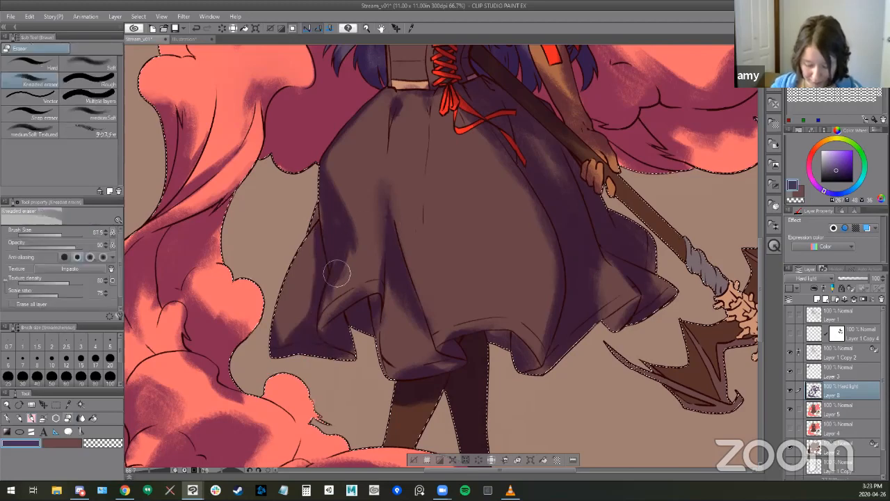
{"action": "mouse_move", "coordinate": [329, 310]}
{"action": "left_mouse_down"}
{"action": "mouse_move", "coordinate": [359, 225]}
{"action": "mouse_move", "coordinate": [340, 284]}
{"action": "left_mouse_up"}
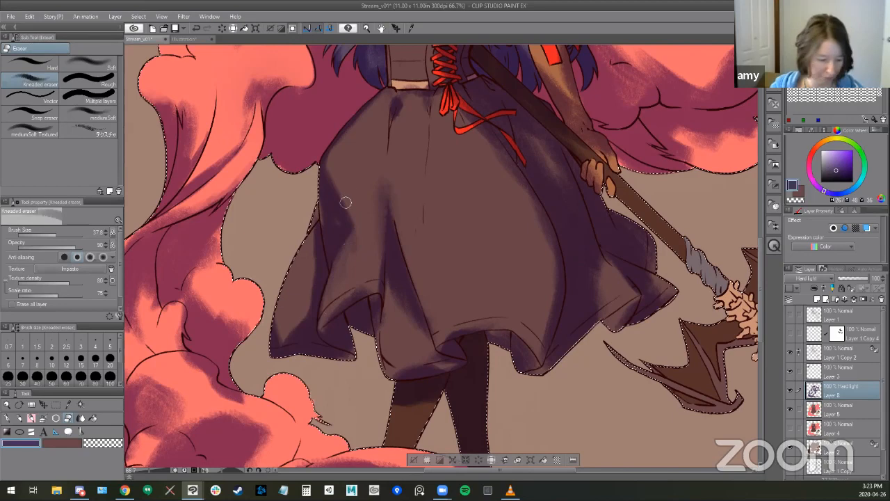
{"action": "key", "text": "b"}
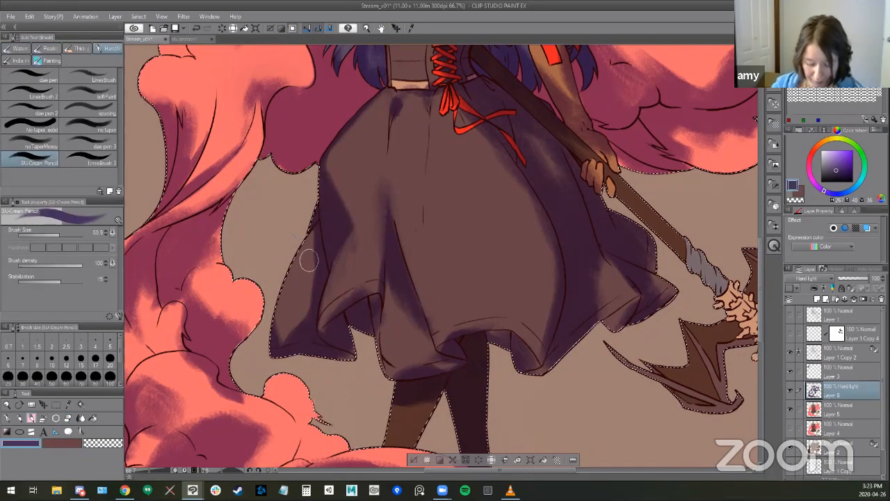
{"action": "key", "text": "e"}
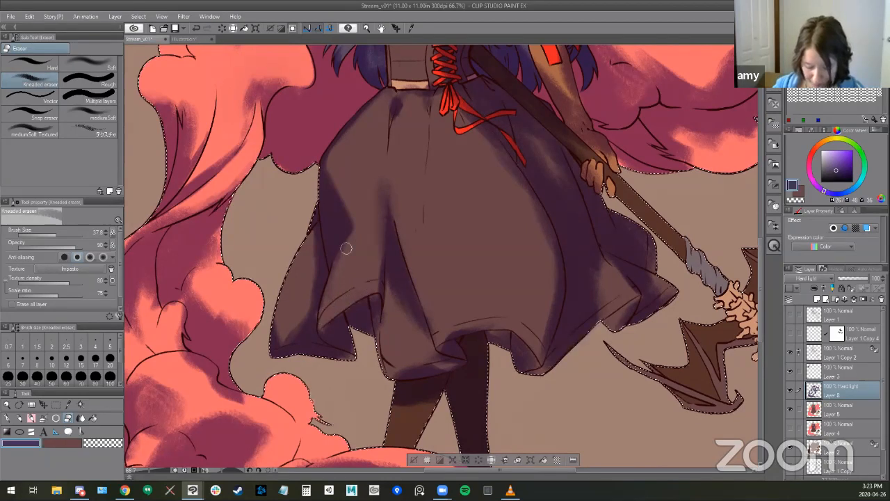
- Darken the underside of the left hem and fill the long fold down to the hem with the SU-Cream Pencil, enlarged to 74.2
{"action": "key", "text": "b"}
{"action": "left_click_drag", "start_coordinate": [335, 335], "coordinate": [323, 333], "text": "ctrl+alt"}
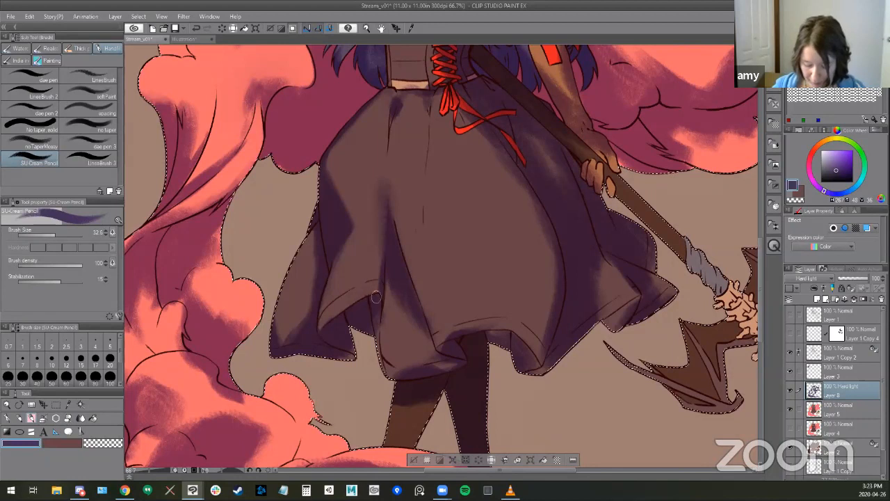
{"action": "mouse_move", "coordinate": [377, 339]}
{"action": "left_mouse_down"}
{"action": "mouse_move", "coordinate": [400, 377]}
{"action": "mouse_move", "coordinate": [384, 311]}
{"action": "mouse_move", "coordinate": [387, 348]}
{"action": "left_mouse_up"}
{"action": "mouse_move", "coordinate": [384, 312]}
{"action": "left_mouse_down"}
{"action": "mouse_move", "coordinate": [381, 334]}
{"action": "mouse_move", "coordinate": [388, 268]}
{"action": "mouse_move", "coordinate": [388, 352]}
{"action": "mouse_move", "coordinate": [393, 312]}
{"action": "mouse_move", "coordinate": [414, 352]}
{"action": "mouse_move", "coordinate": [419, 337]}
{"action": "mouse_move", "coordinate": [394, 279]}
{"action": "mouse_move", "coordinate": [437, 364]}
{"action": "left_mouse_up"}
{"action": "key", "text": "]"}
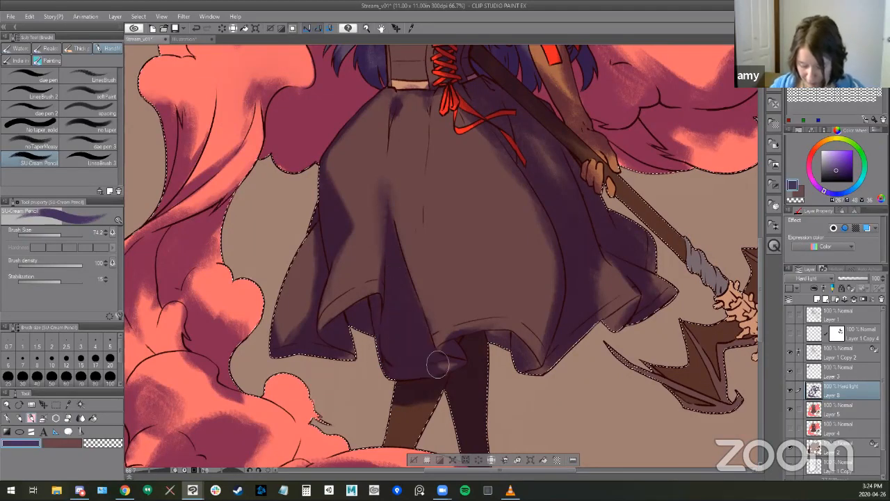
- Clean up the long fold's inner edge near the hem with the SU-Cream Pencil at size 14.7 and the Kneaded eraser at 17.0
{"action": "key", "text": "e"}
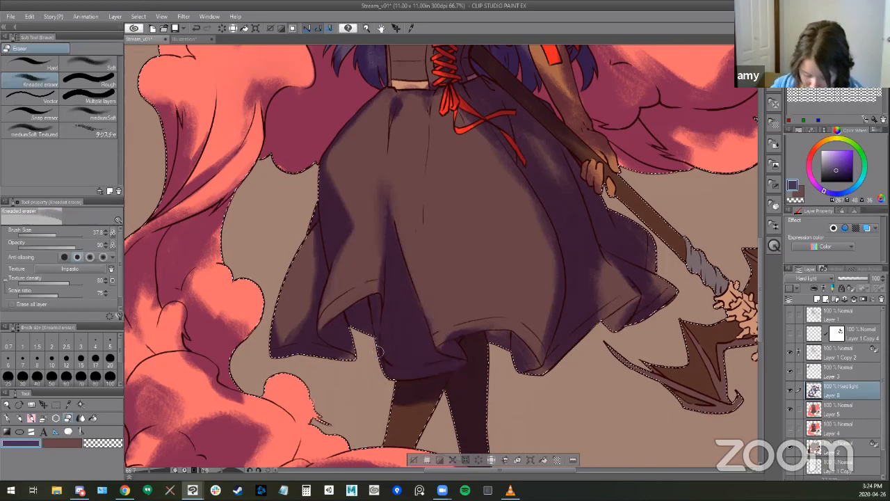
{"action": "key", "text": "b"}
{"action": "left_click_drag", "start_coordinate": [401, 288], "coordinate": [427, 343]}
{"action": "mouse_move", "coordinate": [385, 308]}
{"action": "left_mouse_down"}
{"action": "mouse_move", "coordinate": [385, 332]}
{"action": "mouse_move", "coordinate": [384, 318]}
{"action": "left_mouse_up"}
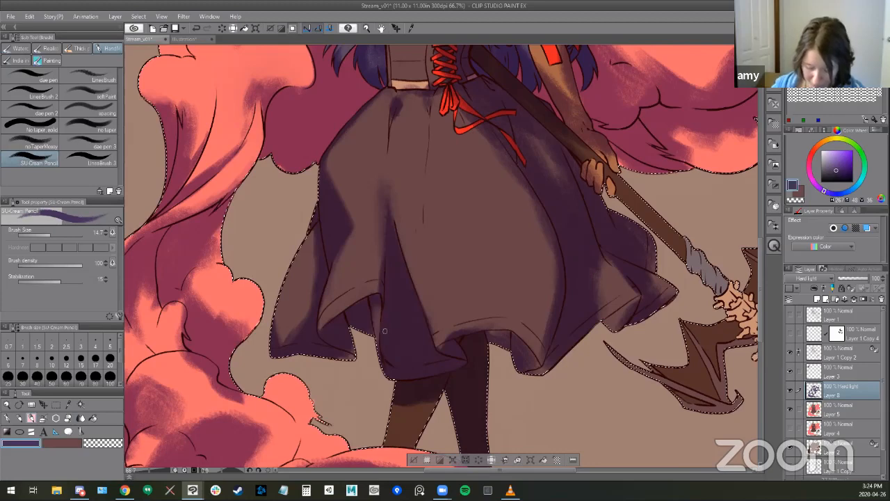
{"action": "key", "text": "e"}
{"action": "left_click_drag", "start_coordinate": [388, 310], "coordinate": [379, 330]}
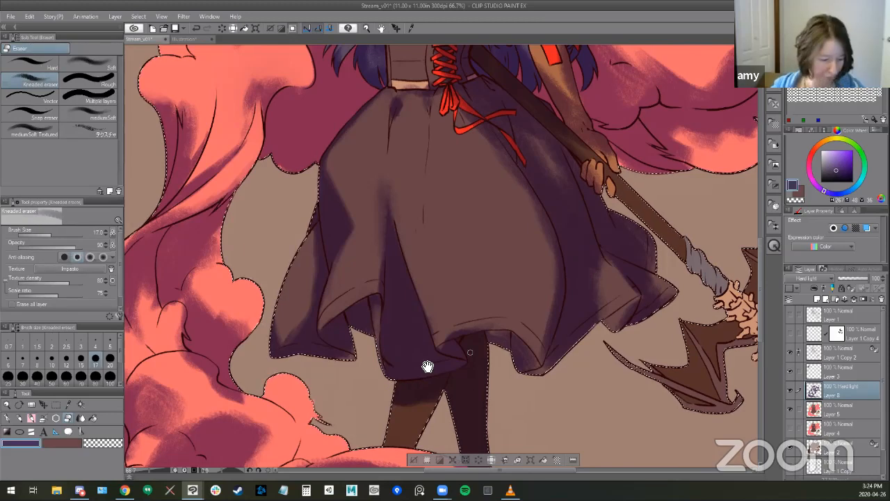
- Shade the front hem of the skirt above the legs with the SU-Cream Pencil and switch to the Kneaded eraser
{"action": "left_click_drag", "start_coordinate": [539, 292], "coordinate": [591, 211]}
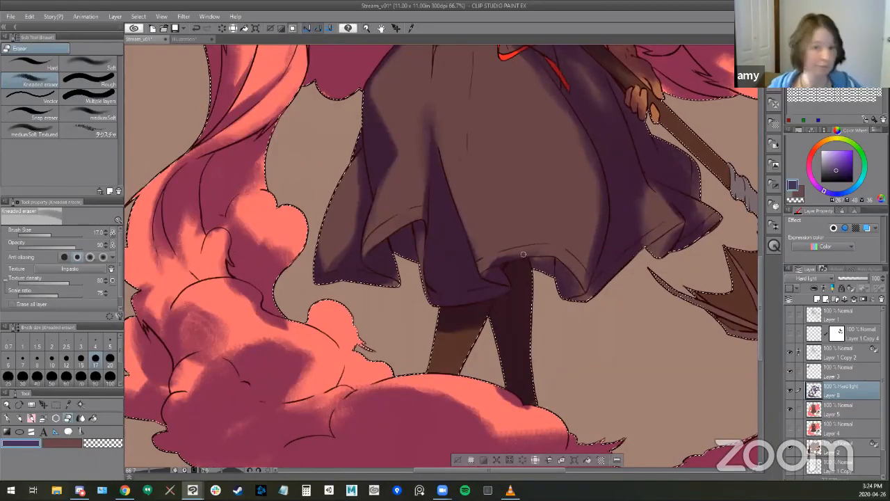
{"action": "key", "text": "b"}
{"action": "left_click_drag", "start_coordinate": [515, 252], "coordinate": [564, 244]}
{"action": "key", "text": "e"}
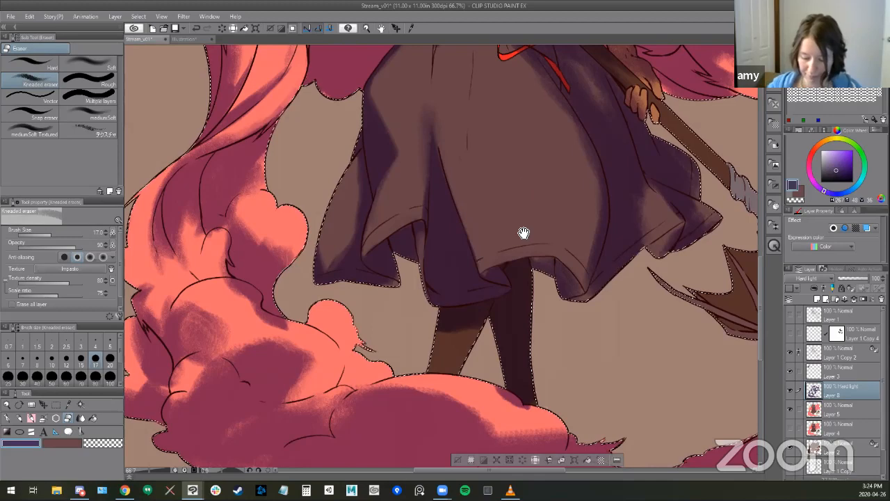
- Shade the pleats just below the skirt's waistband with the SU-Cream Pencil, softening the strokes with the enlarged Kneaded eraser
{"action": "scroll", "coordinate": [423, 175], "scroll_direction": "up", "scroll_amount": 3}
{"action": "key", "text": "]"}
{"action": "key", "text": "]"}
{"action": "key", "text": "]"}
{"action": "key", "text": "]"}
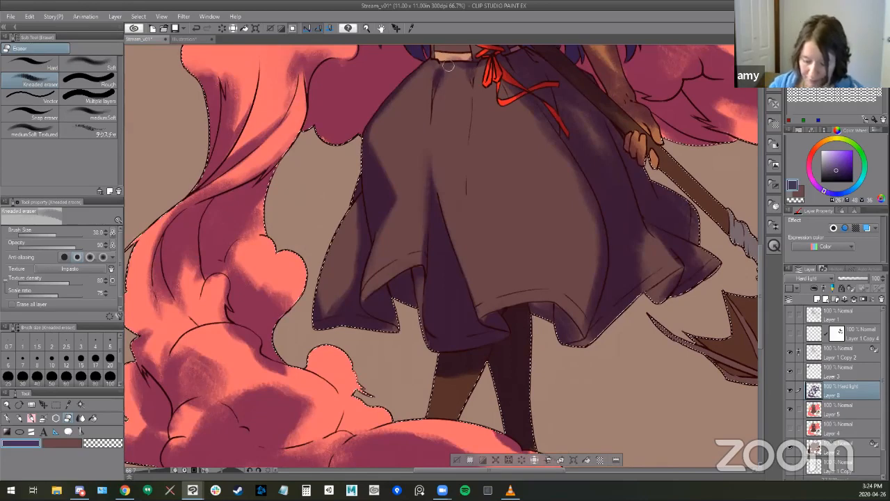
{"action": "key", "text": "b"}
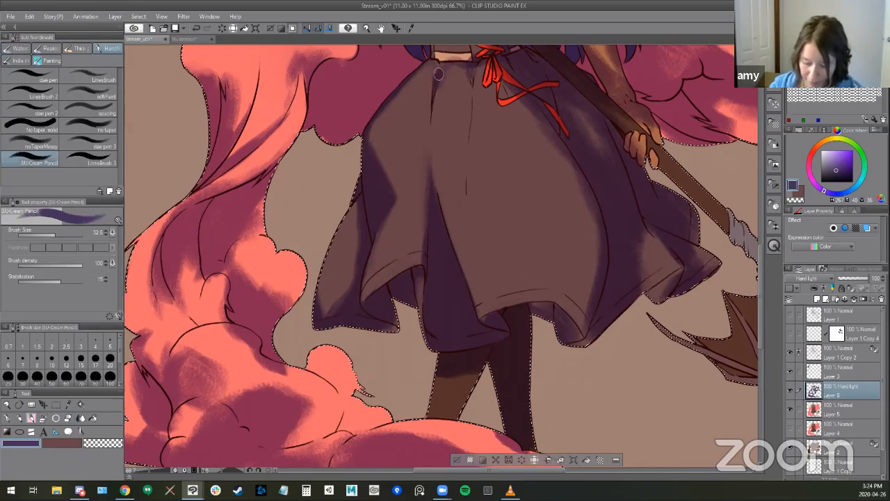
{"action": "key", "text": "e"}
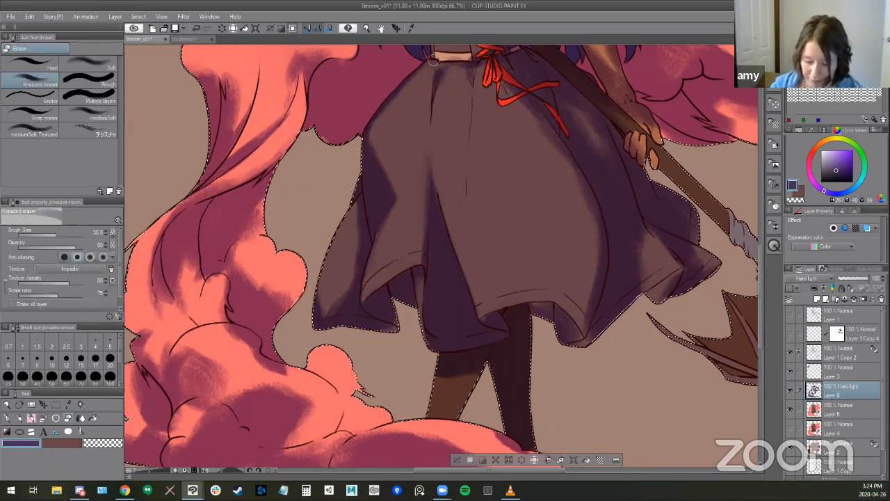
{"action": "key", "text": "b"}
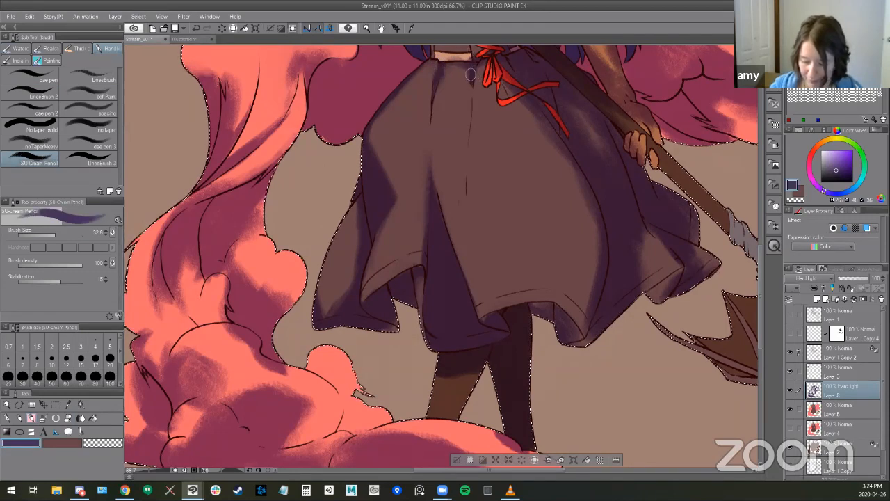
{"action": "key", "text": "e"}
{"action": "key", "text": "b"}
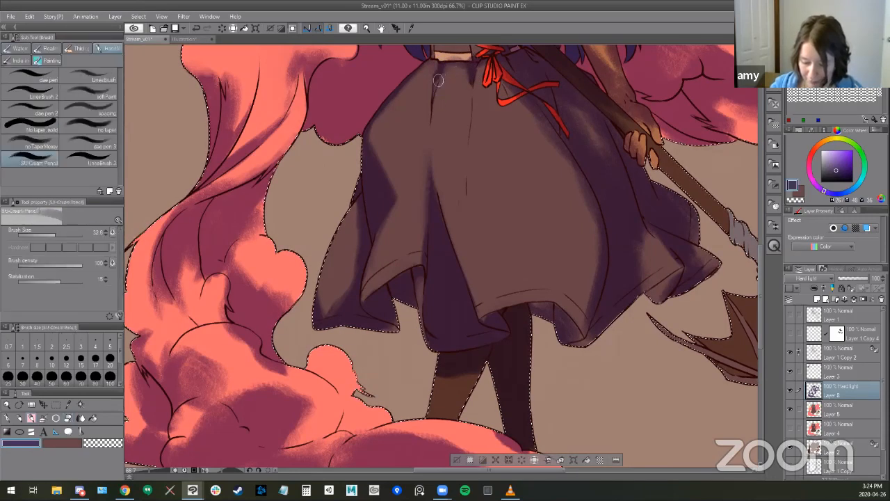
{"action": "key", "text": "e"}
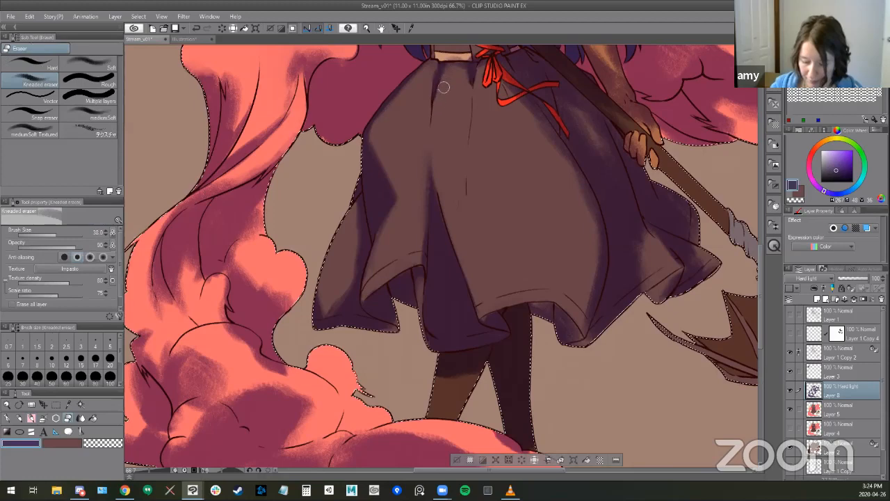
- Touch up the shading on the witch's corset and bodice with the SU-Cream Pencil and the Kneaded eraser
{"action": "left_click_drag", "start_coordinate": [454, 286], "coordinate": [340, 397]}
{"action": "left_click_drag", "start_coordinate": [514, 245], "coordinate": [664, 343]}
{"action": "key", "text": "b"}
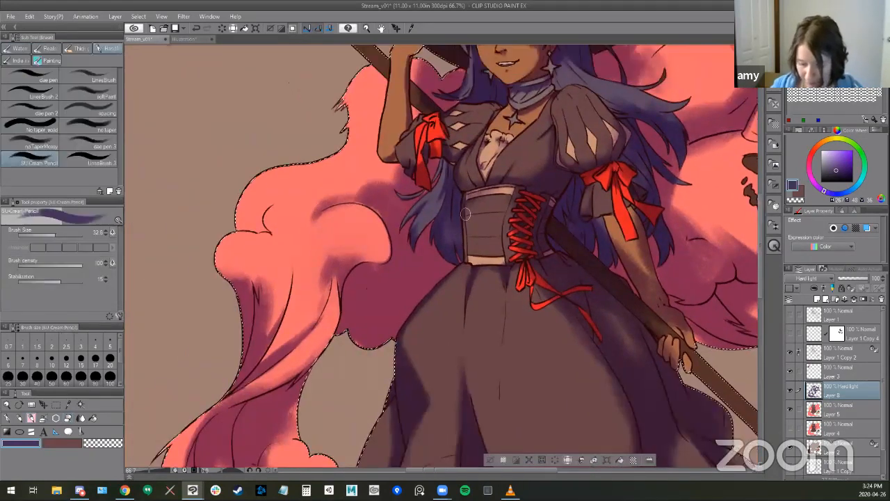
{"action": "left_click_drag", "start_coordinate": [461, 393], "coordinate": [389, 429]}
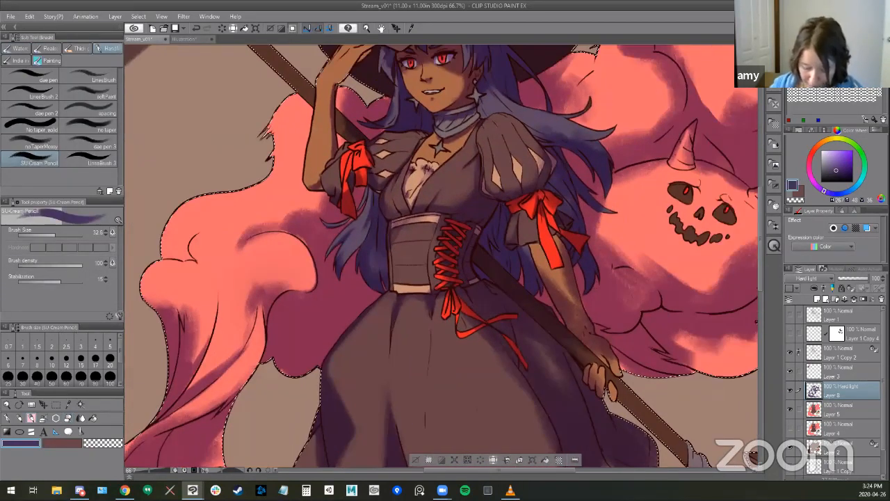
{"action": "left_click_drag", "start_coordinate": [380, 347], "coordinate": [323, 375]}
{"action": "left_click_drag", "start_coordinate": [474, 208], "coordinate": [384, 169]}
{"action": "key", "text": "e"}
{"action": "mouse_move", "coordinate": [468, 292]}
{"action": "left_mouse_down"}
{"action": "mouse_move", "coordinate": [476, 359]}
{"action": "mouse_move", "coordinate": [518, 393]}
{"action": "left_mouse_up"}
- Shade the blue hair flowing behind the puffed sleeve with the SU-Cream Pencil and refine it with the Kneaded eraser
{"action": "key", "text": "b"}
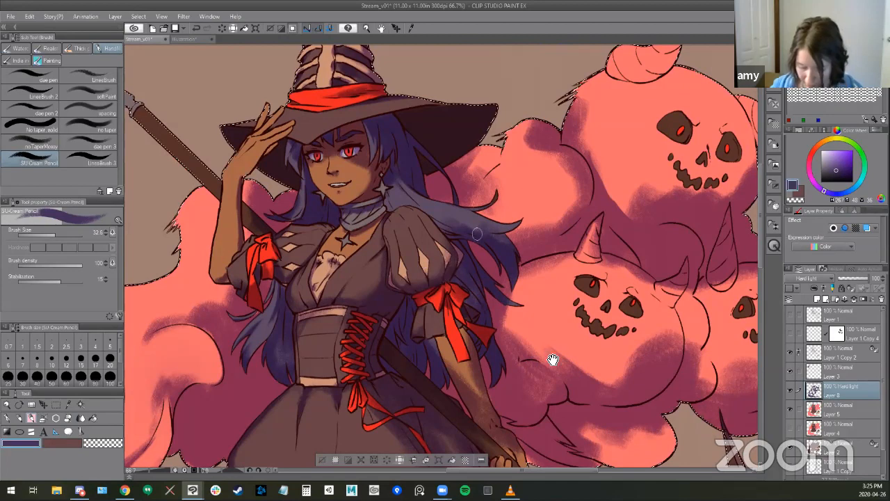
{"action": "left_click_drag", "start_coordinate": [417, 206], "coordinate": [342, 203]}
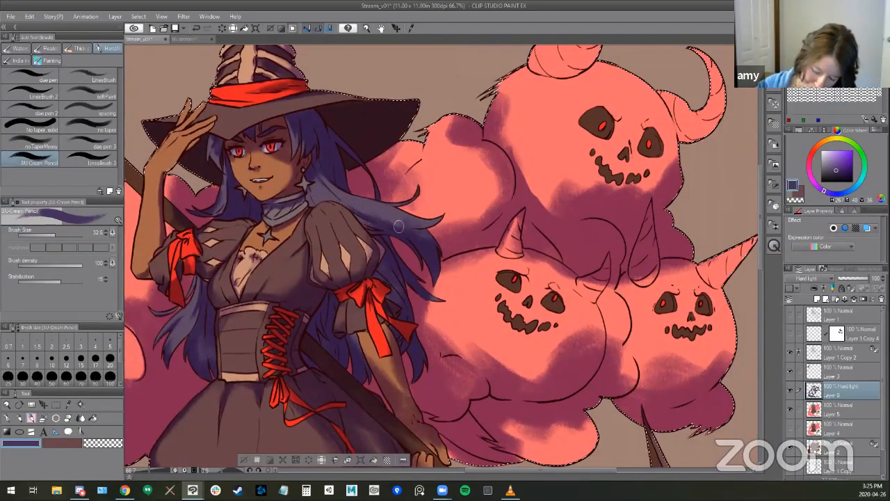
{"action": "key", "text": "e"}
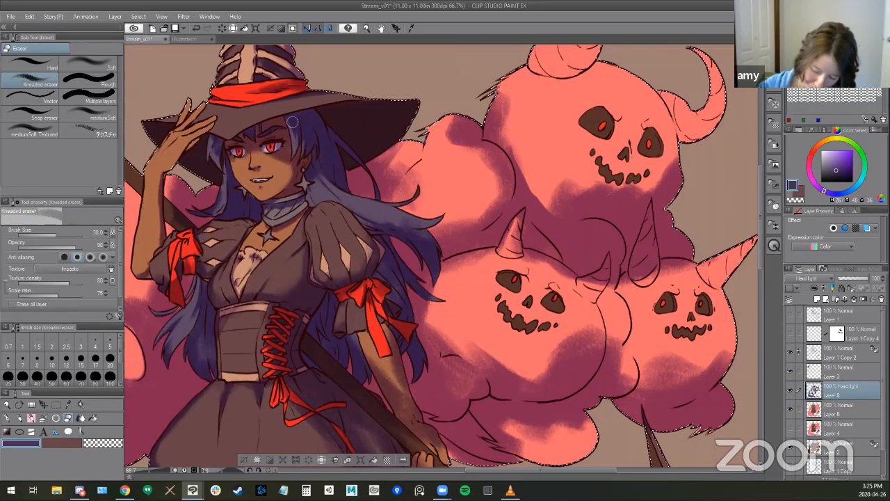
{"action": "key", "text": "b"}
{"action": "mouse_move", "coordinate": [566, 244]}
{"action": "left_mouse_down"}
{"action": "mouse_move", "coordinate": [657, 250]}
{"action": "mouse_move", "coordinate": [550, 246]}
{"action": "left_mouse_up"}
{"action": "mouse_move", "coordinate": [391, 203]}
{"action": "left_mouse_down"}
{"action": "mouse_move", "coordinate": [473, 203]}
{"action": "mouse_move", "coordinate": [350, 213]}
{"action": "left_mouse_up"}
{"action": "key", "text": "e"}
- Lighten the shadows along the side and underside of the topmost pumpkin with the Kneaded eraser enlarged to about 105
{"action": "mouse_move", "coordinate": [483, 185]}
{"action": "left_mouse_down"}
{"action": "mouse_move", "coordinate": [457, 200]}
{"action": "mouse_move", "coordinate": [453, 182]}
{"action": "mouse_move", "coordinate": [479, 218]}
{"action": "mouse_move", "coordinate": [451, 191]}
{"action": "left_mouse_up"}
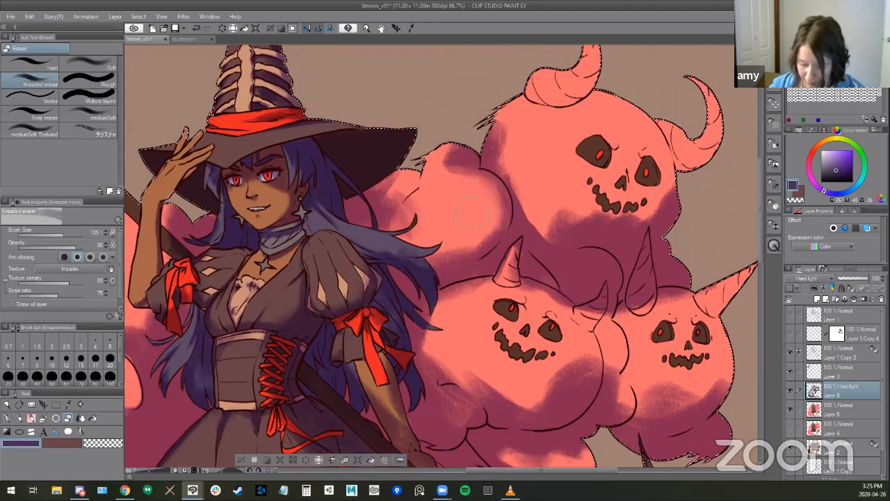
{"action": "scroll", "coordinate": [485, 229], "scroll_direction": "down", "scroll_amount": 1}
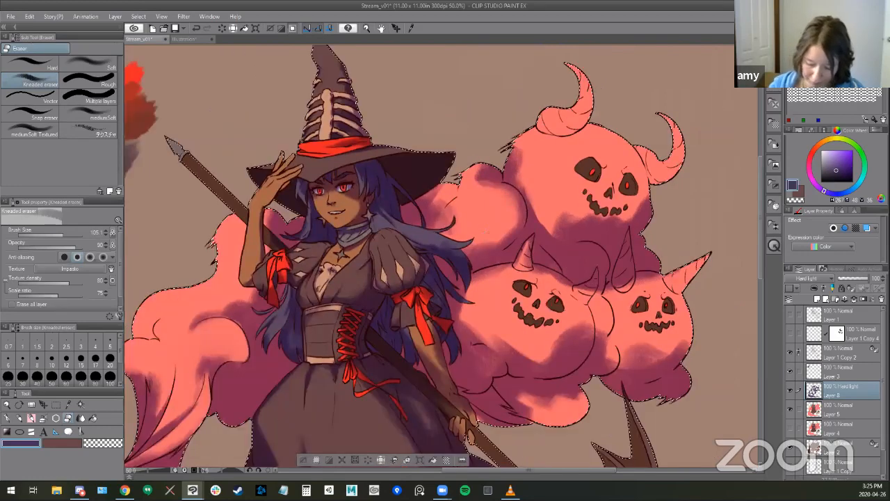
{"action": "left_click_drag", "start_coordinate": [485, 229], "coordinate": [388, 163]}
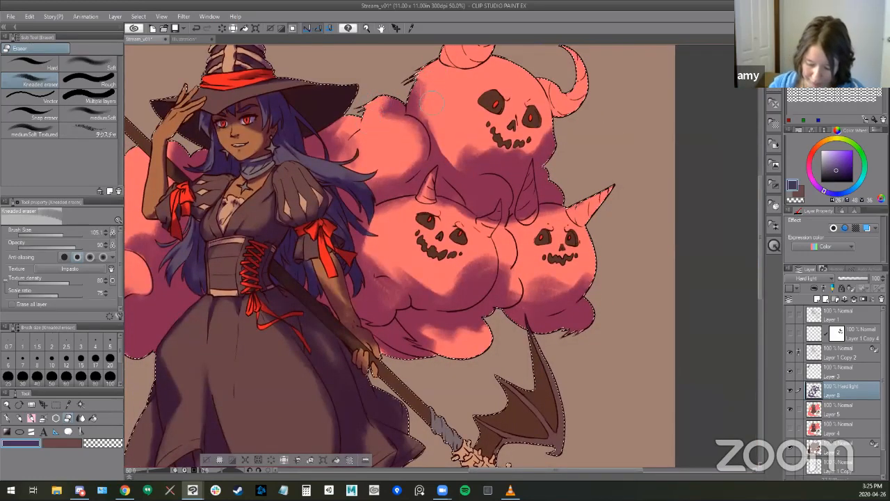
{"action": "mouse_move", "coordinate": [460, 158]}
{"action": "left_mouse_down"}
{"action": "mouse_move", "coordinate": [475, 142]}
{"action": "mouse_move", "coordinate": [492, 154]}
{"action": "left_mouse_up"}
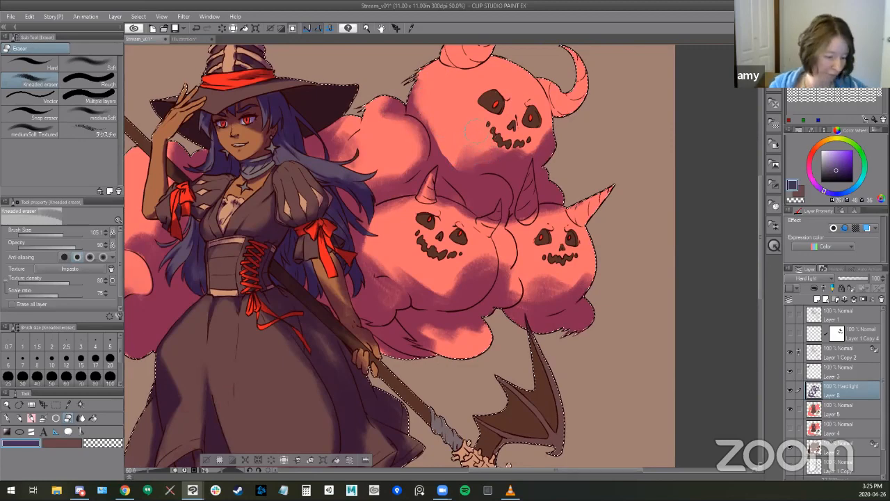
{"action": "mouse_move", "coordinate": [490, 147]}
{"action": "left_mouse_down"}
{"action": "mouse_move", "coordinate": [524, 148]}
{"action": "mouse_move", "coordinate": [475, 158]}
{"action": "mouse_move", "coordinate": [506, 145]}
{"action": "left_mouse_up"}
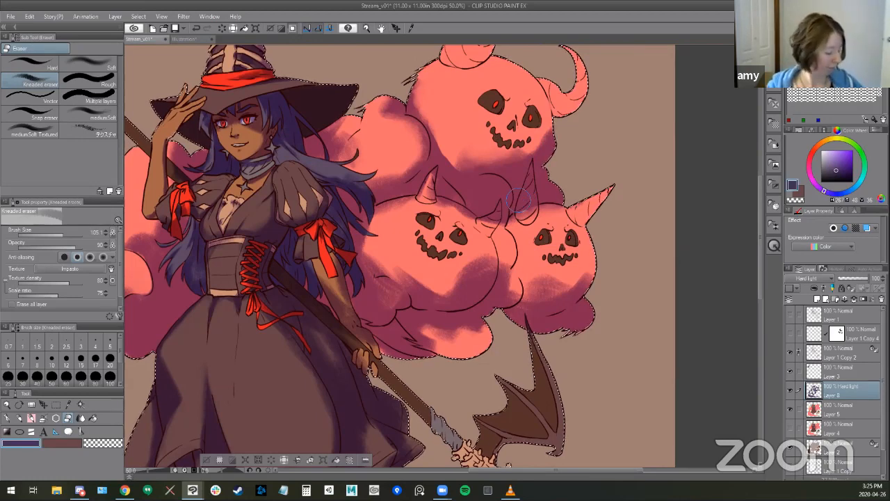
- Refine the shadow beneath the topmost pumpkin's mouth and lighten the small smoke puff below it with the Kneaded eraser
{"action": "key", "text": "b"}
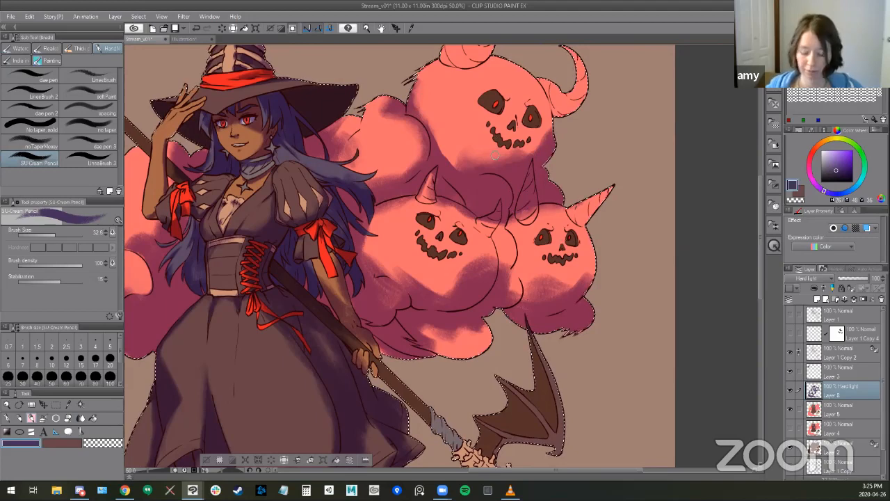
{"action": "key", "text": "e"}
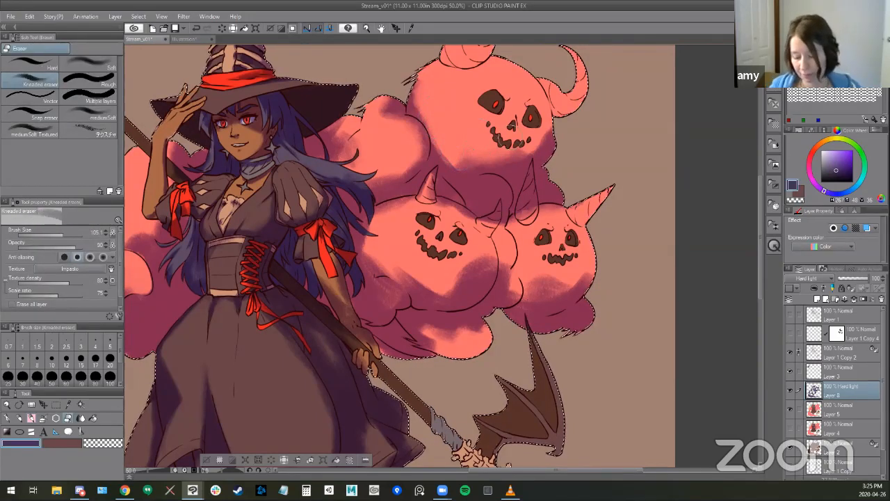
{"action": "mouse_move", "coordinate": [460, 148]}
{"action": "left_mouse_down"}
{"action": "mouse_move", "coordinate": [511, 165]}
{"action": "mouse_move", "coordinate": [527, 155]}
{"action": "left_mouse_up"}
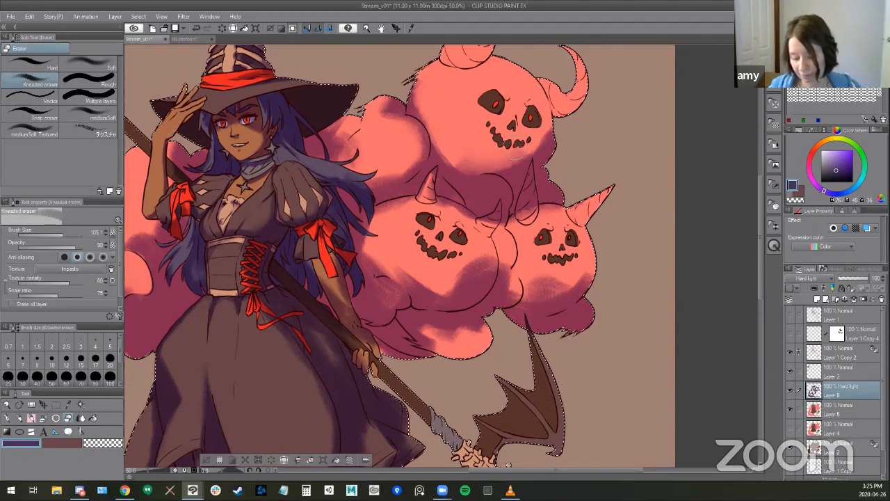
{"action": "mouse_move", "coordinate": [494, 190]}
{"action": "left_mouse_down"}
{"action": "mouse_move", "coordinate": [471, 175]}
{"action": "mouse_move", "coordinate": [489, 152]}
{"action": "mouse_move", "coordinate": [510, 166]}
{"action": "mouse_move", "coordinate": [469, 165]}
{"action": "left_mouse_up"}
- Shade the topmost pumpkin around the base of its horns with the large SU-Cream Pencil and soften it with the Kneaded eraser
{"action": "key", "text": "b"}
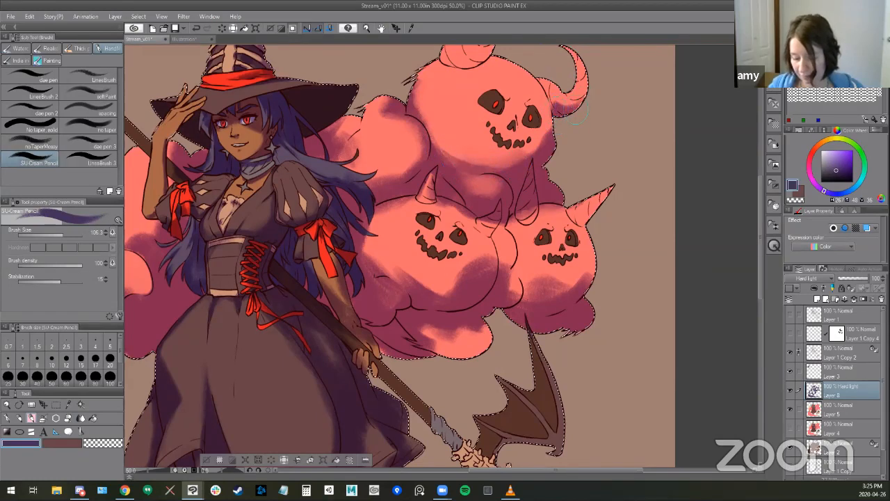
{"action": "left_click_drag", "start_coordinate": [543, 192], "coordinate": [555, 256]}
{"action": "mouse_move", "coordinate": [464, 129]}
{"action": "left_mouse_down"}
{"action": "mouse_move", "coordinate": [496, 115]}
{"action": "mouse_move", "coordinate": [475, 132]}
{"action": "left_mouse_up"}
{"action": "left_click_drag", "start_coordinate": [510, 243], "coordinate": [559, 258]}
{"action": "key", "text": "e"}
{"action": "left_click_drag", "start_coordinate": [518, 132], "coordinate": [534, 121]}
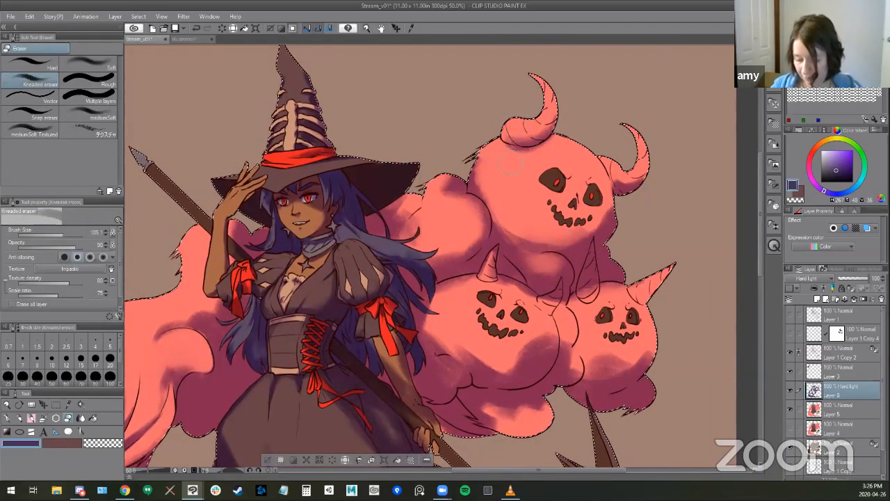
{"action": "left_click_drag", "start_coordinate": [677, 351], "coordinate": [666, 319]}
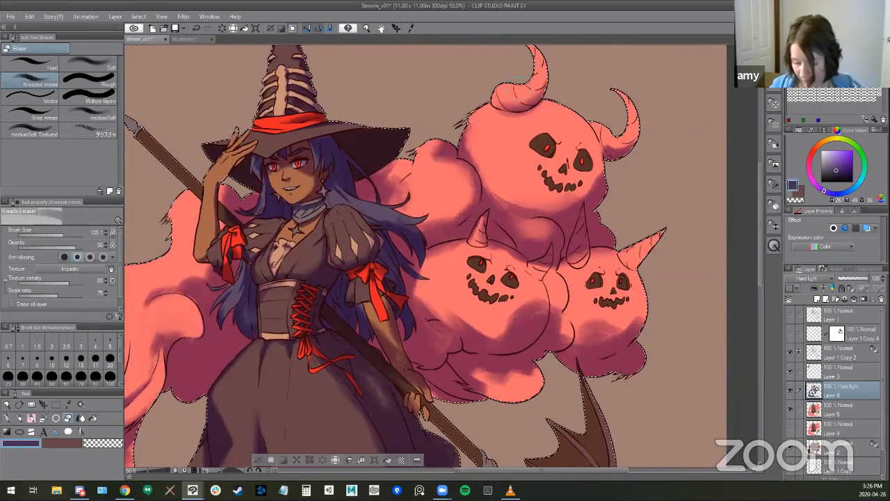
- Erase the shadow from the tall horn between the two lower pumpkins with the Kneaded eraser reduced to about 21
{"action": "key", "text": "b"}
{"action": "key", "text": "e"}
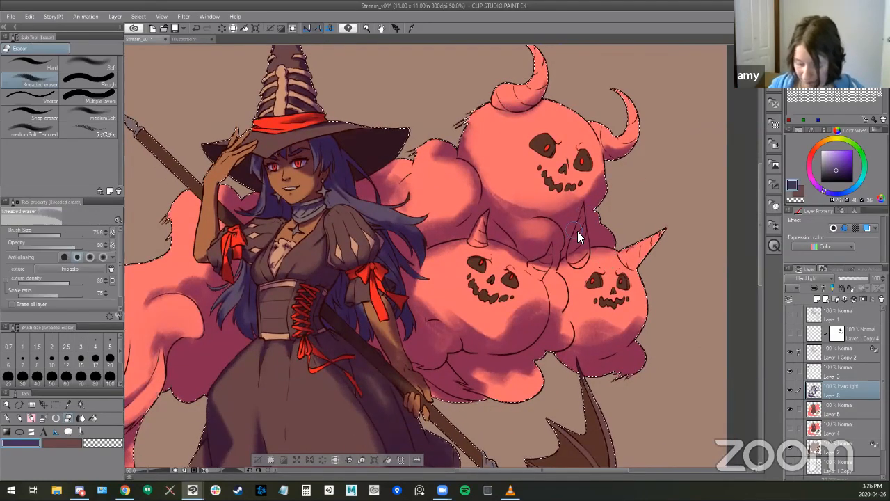
{"action": "key", "text": "["}
{"action": "left_click_drag", "start_coordinate": [583, 206], "coordinate": [572, 254]}
{"action": "left_click_drag", "start_coordinate": [583, 211], "coordinate": [576, 260]}
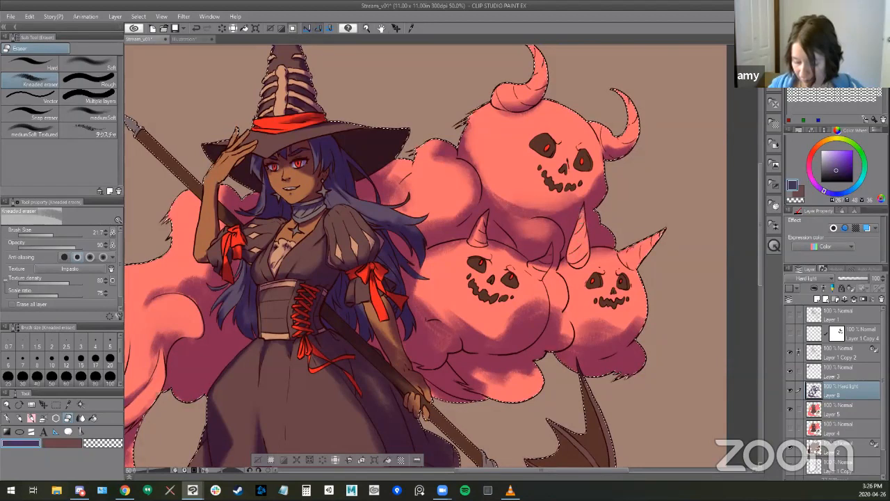
- Darken the smoke around the tall horn's tip with the SU-Cream Pencil reduced to about 51
{"action": "key", "text": "b"}
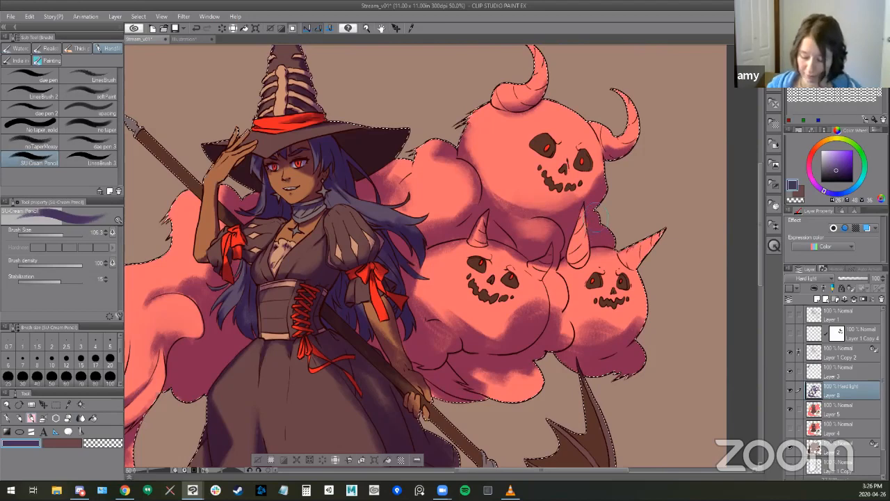
{"action": "key", "text": "b"}
{"action": "key", "text": "b"}
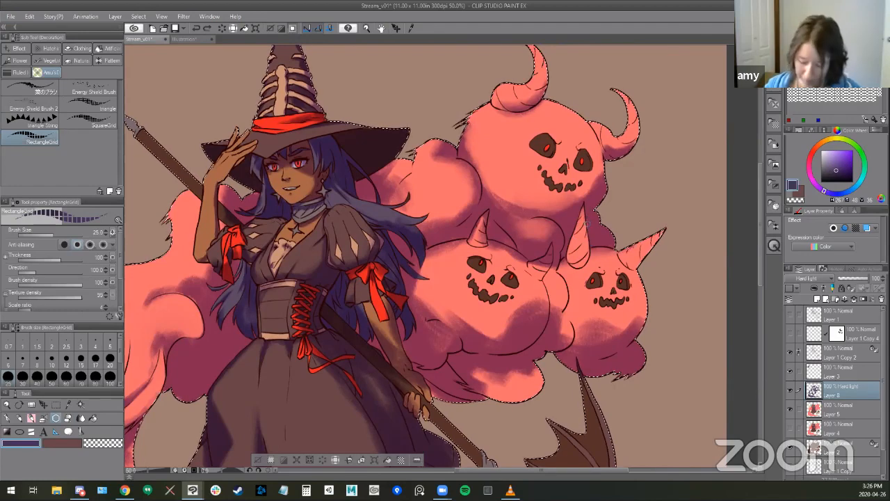
{"action": "key", "text": "b"}
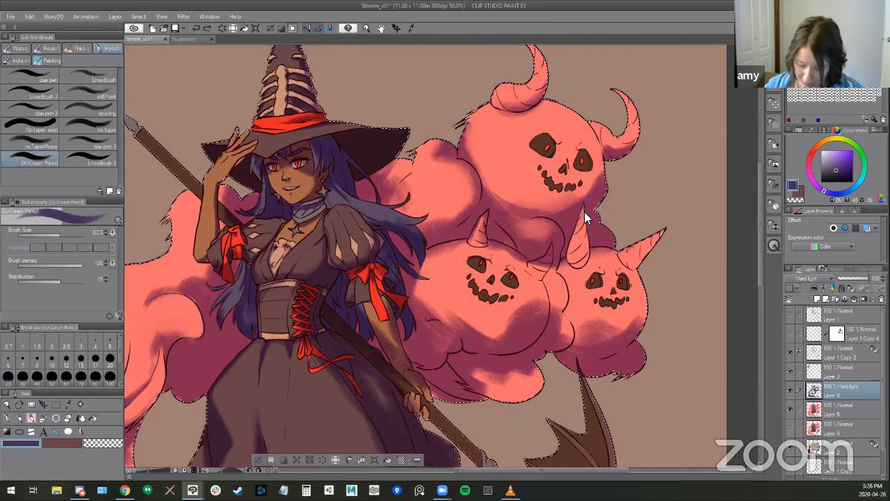
{"action": "key", "text": "["}
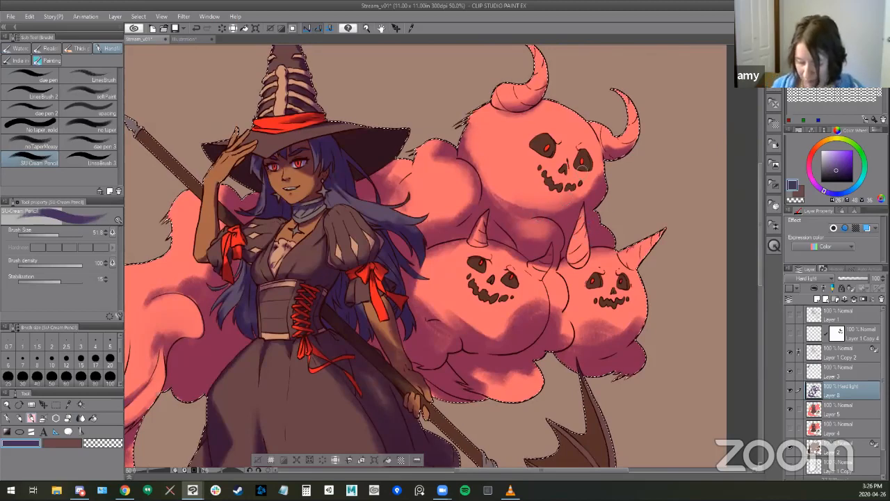
- Soften the topmost pumpkin's lower shadow with a larger Kneaded eraser and darken the smoke around the small puff with the SU-Cream Pencil
{"action": "key", "text": "e"}
{"action": "key", "text": "]"}
{"action": "key", "text": "]"}
{"action": "key", "text": "]"}
{"action": "key", "text": "]"}
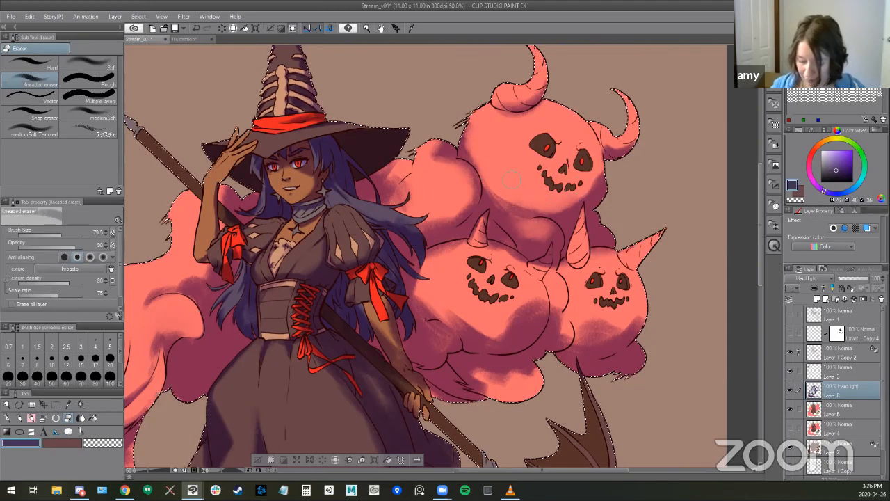
{"action": "key", "text": "b"}
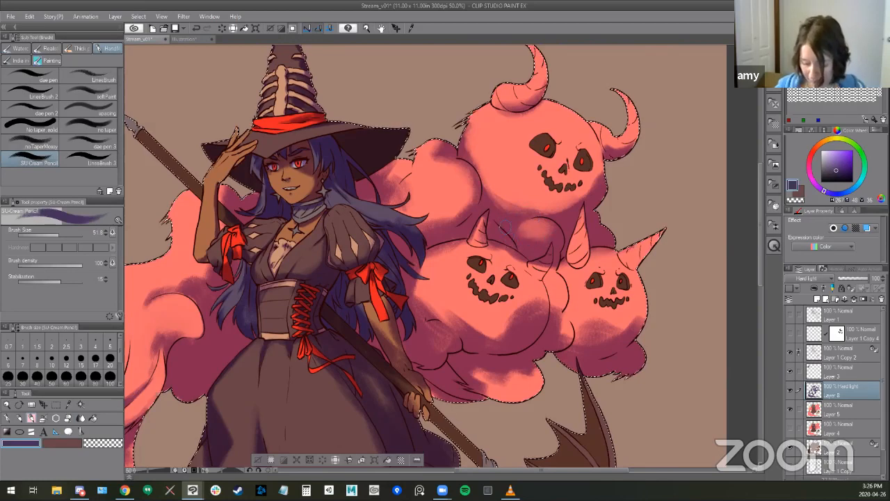
- Clear the shadow from the lower-left pumpkin's small right horn with the Kneaded eraser at 21.4 and touch it up with the SU-Cream Pencil
{"action": "key", "text": "e"}
{"action": "key", "text": "bracketleft"}
{"action": "key", "text": "bracketleft"}
{"action": "key", "text": "bracketleft"}
{"action": "key", "text": "bracketleft"}
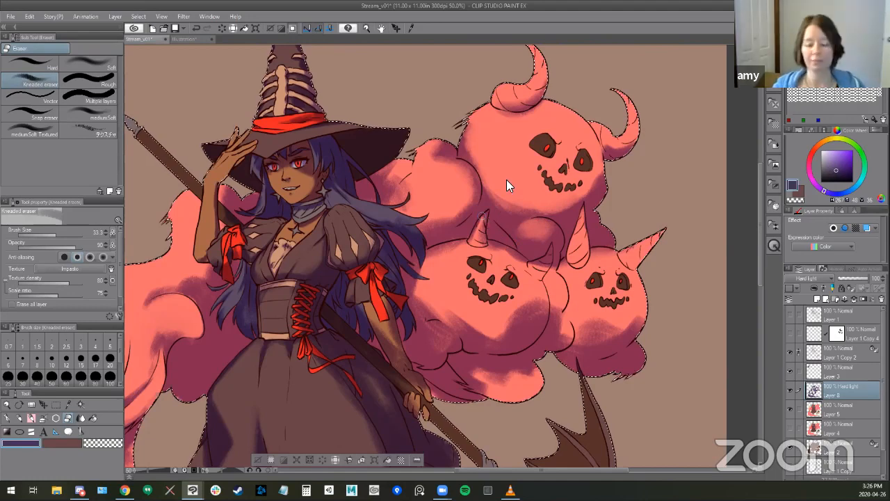
{"action": "key", "text": "bracketleft"}
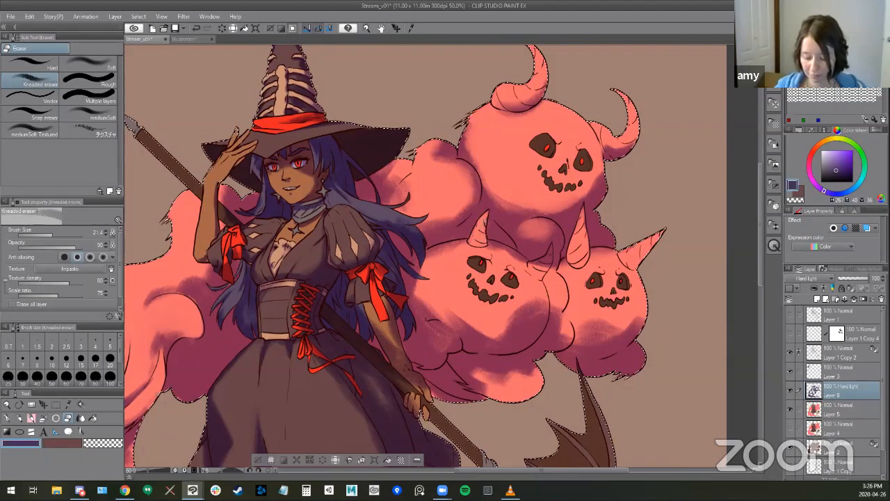
{"action": "left_click_drag", "start_coordinate": [533, 334], "coordinate": [480, 309]}
{"action": "left_click_drag", "start_coordinate": [510, 232], "coordinate": [506, 243]}
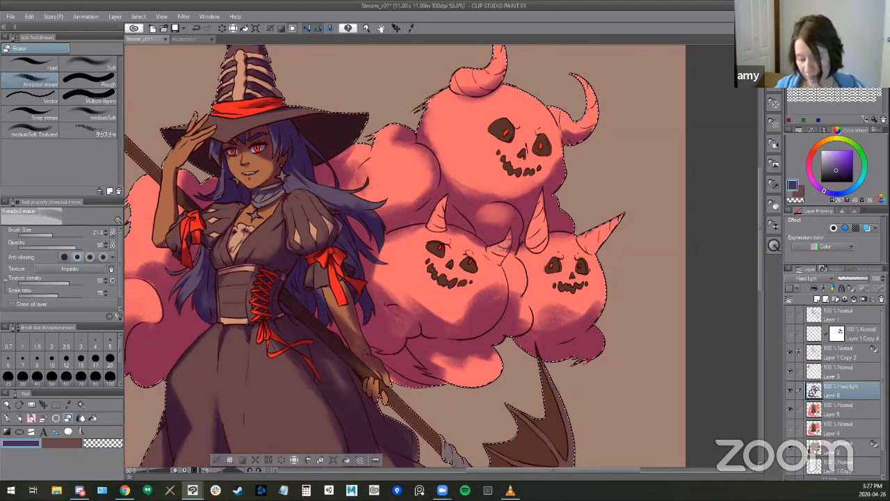
{"action": "key", "text": "b"}
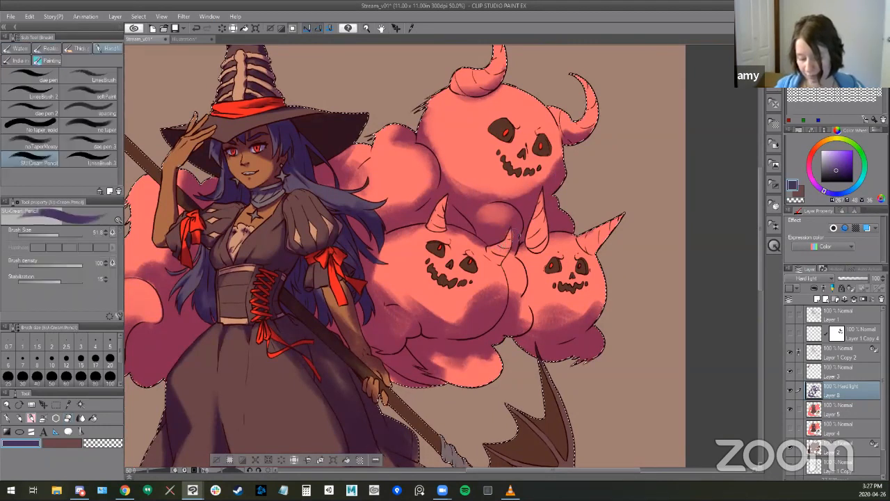
{"action": "left_click_drag", "start_coordinate": [505, 231], "coordinate": [507, 239]}
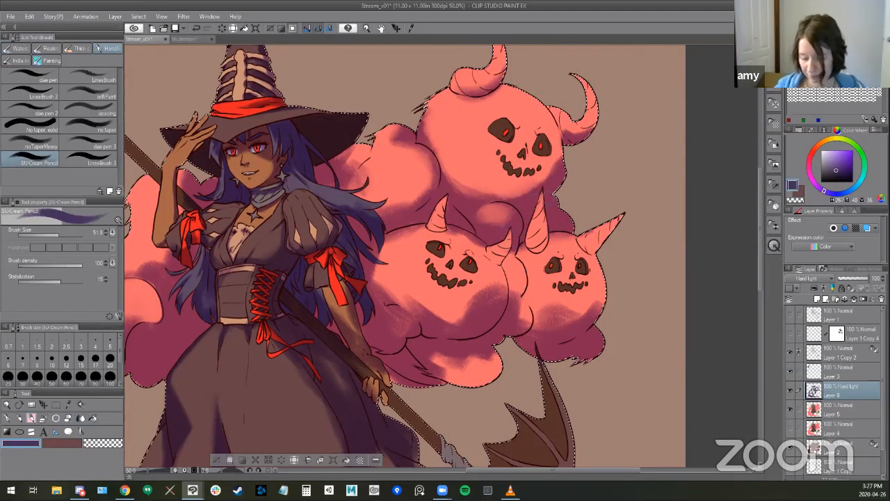
- Touch up the shading on the lower-right pumpkin's horns with the SU-Cream Pencil and soften that pumpkin's shadow with an enlarged Kneaded eraser
{"action": "left_click_drag", "start_coordinate": [534, 212], "coordinate": [529, 241]}
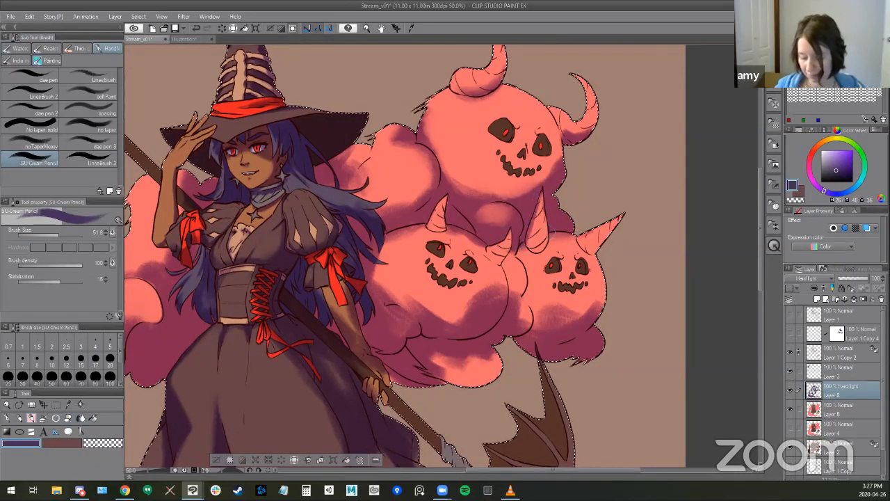
{"action": "left_click_drag", "start_coordinate": [596, 251], "coordinate": [623, 216]}
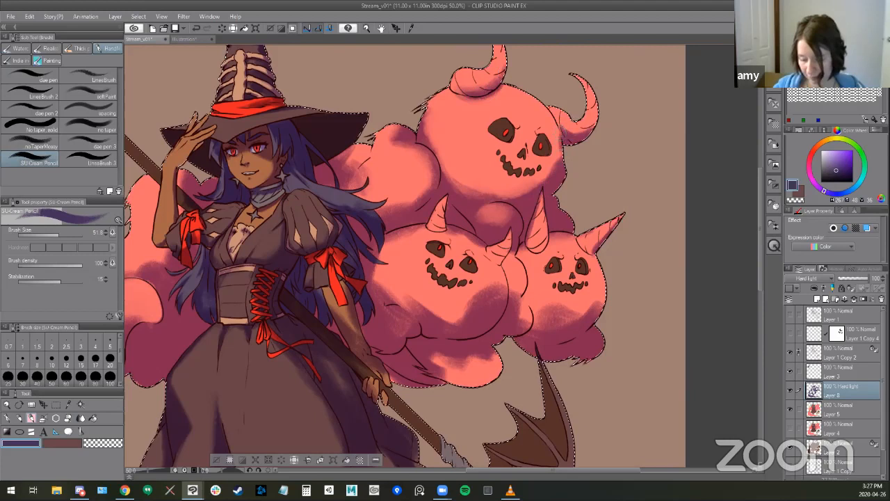
{"action": "key", "text": "e"}
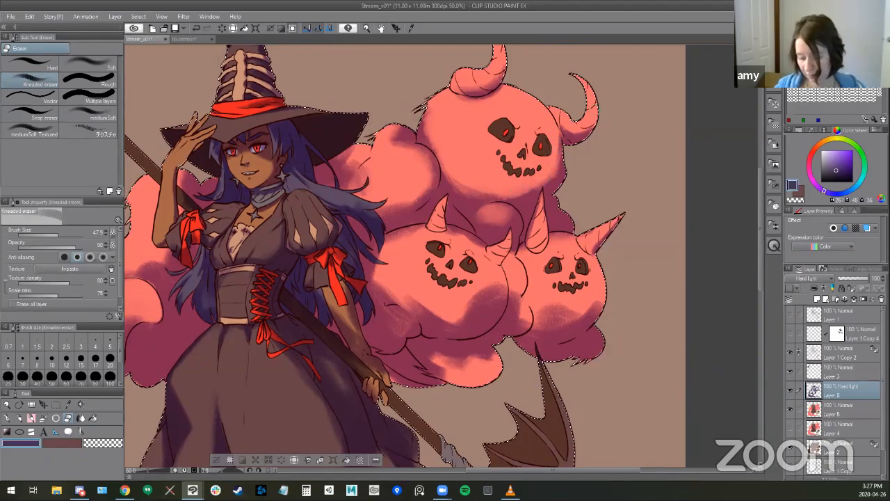
{"action": "key", "text": "space"}
{"action": "left_click_drag", "start_coordinate": [656, 335], "coordinate": [651, 307]}
{"action": "mouse_move", "coordinate": [573, 264]}
{"action": "left_mouse_down"}
{"action": "mouse_move", "coordinate": [589, 265]}
{"action": "mouse_move", "coordinate": [558, 276]}
{"action": "mouse_move", "coordinate": [546, 267]}
{"action": "left_mouse_up"}
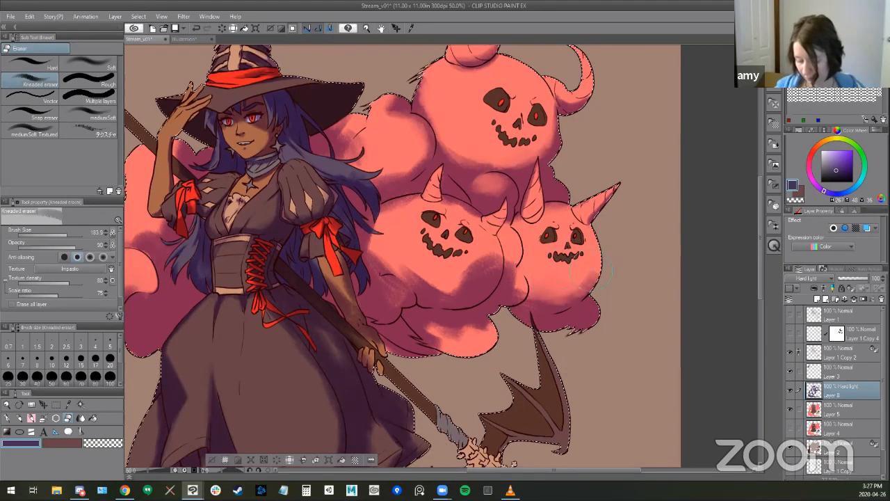
- Darken the lower-right pumpkin's underside and the small puff beside it with the SU-Cream Pencil at about 104
{"action": "key", "text": "b"}
{"action": "mouse_move", "coordinate": [553, 306]}
{"action": "left_mouse_down"}
{"action": "mouse_move", "coordinate": [585, 289]}
{"action": "mouse_move", "coordinate": [599, 249]}
{"action": "mouse_move", "coordinate": [598, 271]}
{"action": "left_mouse_up"}
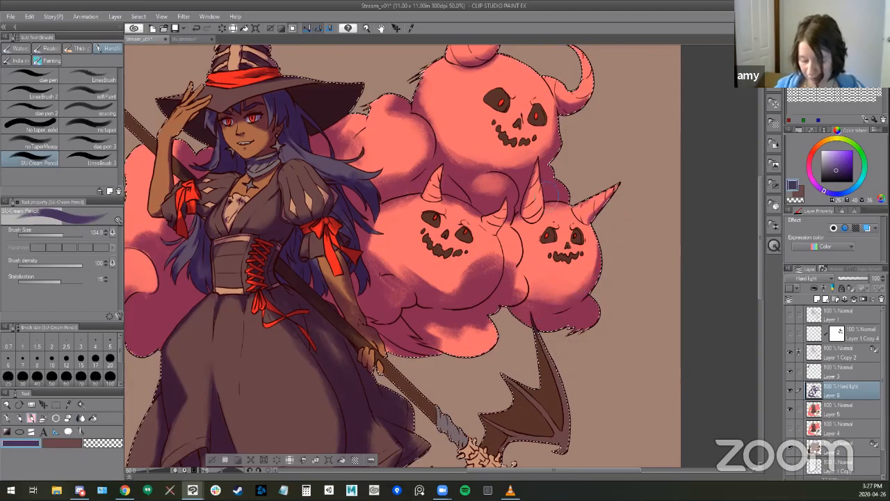
{"action": "mouse_move", "coordinate": [520, 251]}
{"action": "left_mouse_down"}
{"action": "mouse_move", "coordinate": [518, 277]}
{"action": "mouse_move", "coordinate": [520, 252]}
{"action": "mouse_move", "coordinate": [532, 295]}
{"action": "mouse_move", "coordinate": [496, 330]}
{"action": "left_mouse_up"}
- Lighten the center of the small puff between the two lower pumpkins with a reduced Kneaded eraser and darken the smoke above it with the SU-Cream Pencil
{"action": "key", "text": "e"}
{"action": "key", "text": "bracketleft"}
{"action": "key", "text": "bracketleft"}
{"action": "left_click_drag", "start_coordinate": [513, 278], "coordinate": [515, 286]}
{"action": "key", "text": "b"}
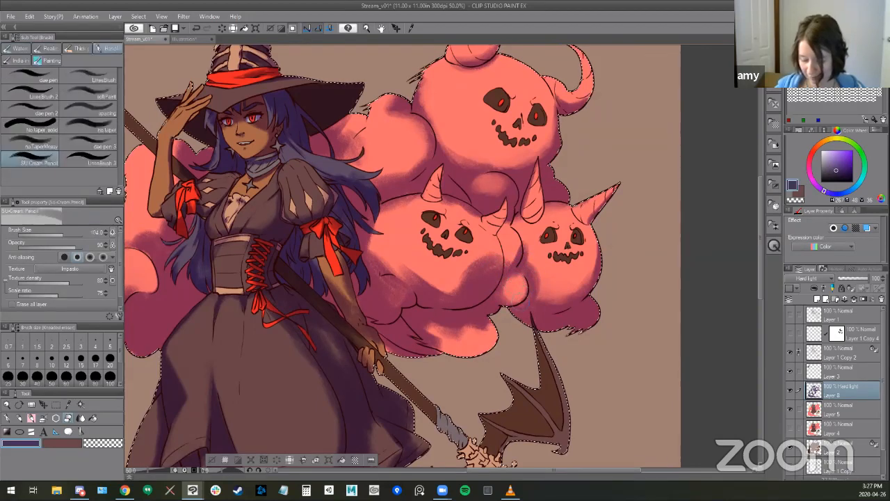
{"action": "left_click_drag", "start_coordinate": [510, 262], "coordinate": [505, 253]}
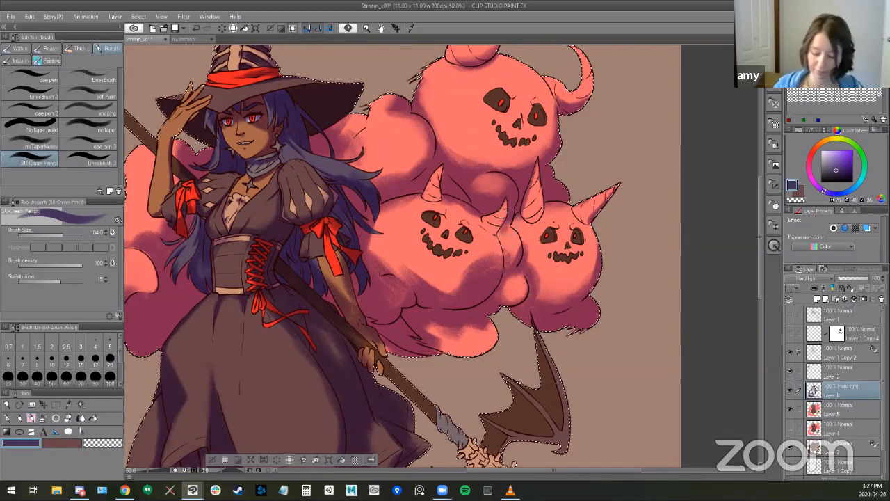
{"action": "left_click_drag", "start_coordinate": [515, 215], "coordinate": [519, 239]}
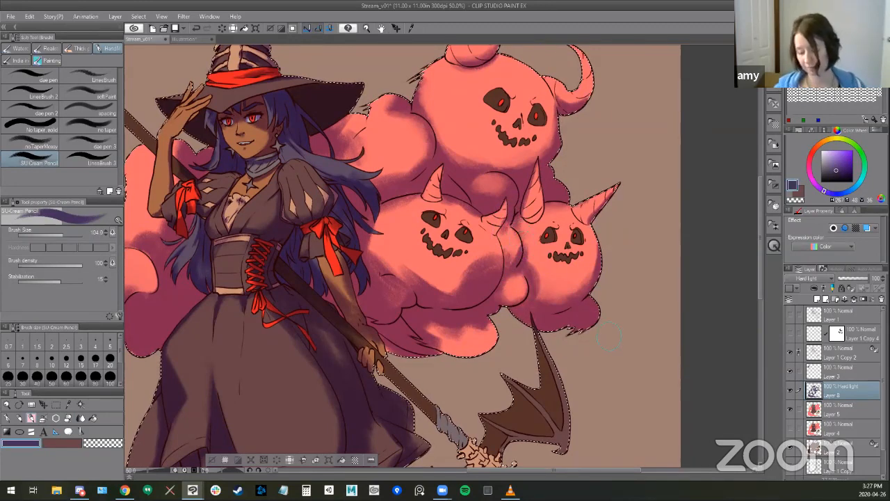
- Shade the upper edge of the puff beneath the lower-left pumpkin and smooth its highlight with the Kneaded eraser at about 126
{"action": "left_click_drag", "start_coordinate": [492, 321], "coordinate": [472, 322]}
{"action": "key", "text": "e"}
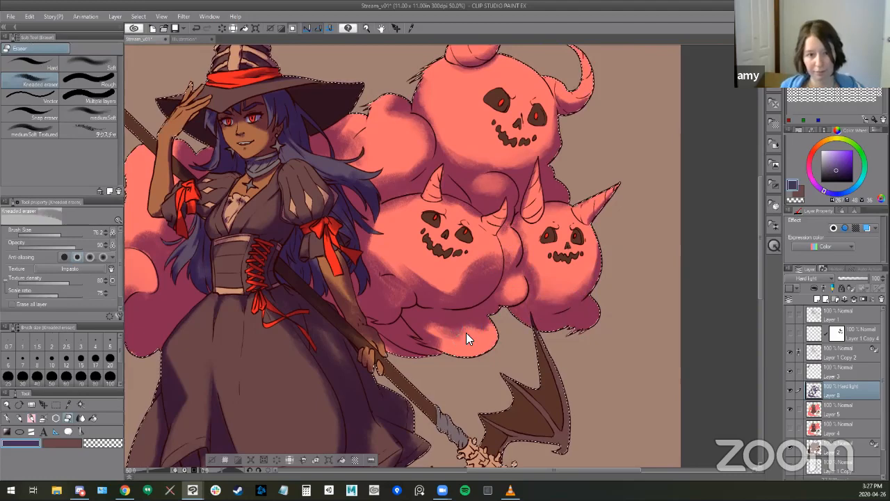
{"action": "mouse_move", "coordinate": [457, 337]}
{"action": "left_mouse_down"}
{"action": "mouse_move", "coordinate": [470, 328]}
{"action": "mouse_move", "coordinate": [459, 326]}
{"action": "left_mouse_up"}
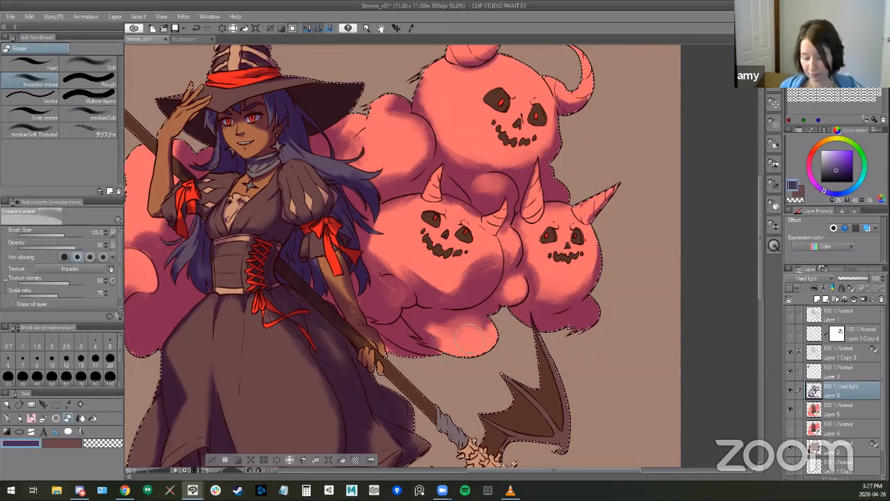
{"action": "key", "text": "b"}
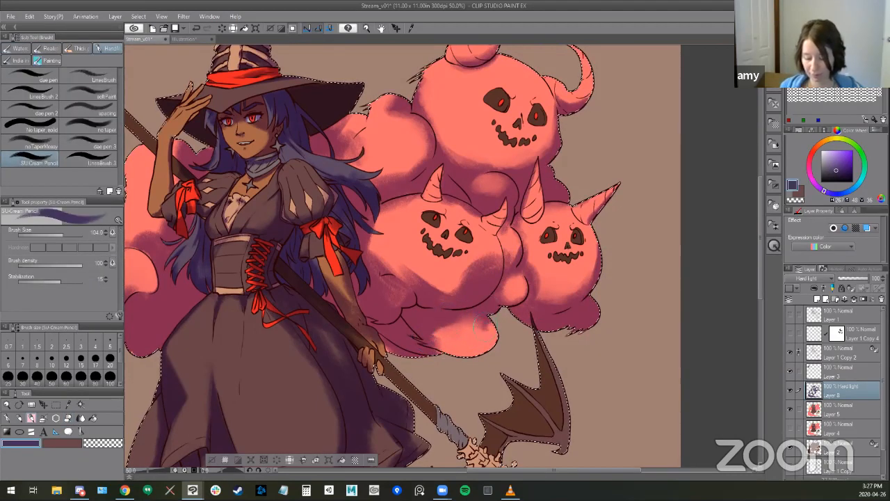
{"action": "key", "text": "e"}
{"action": "left_click_drag", "start_coordinate": [473, 322], "coordinate": [446, 332]}
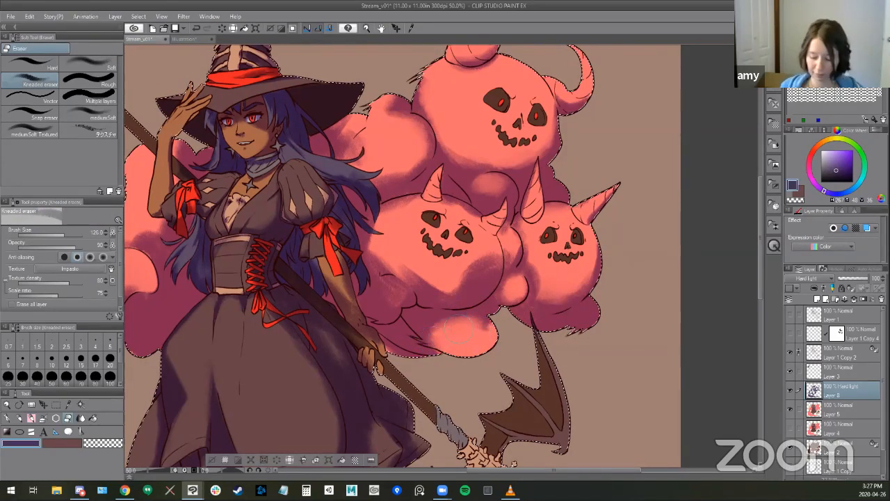
- Lighten the rounded puff at the lower-left pumpkin's lower left with the Kneaded eraser, undo a stray stroke and refine it with the SU-Cream Pencil
{"action": "left_click_drag", "start_coordinate": [396, 282], "coordinate": [387, 292]}
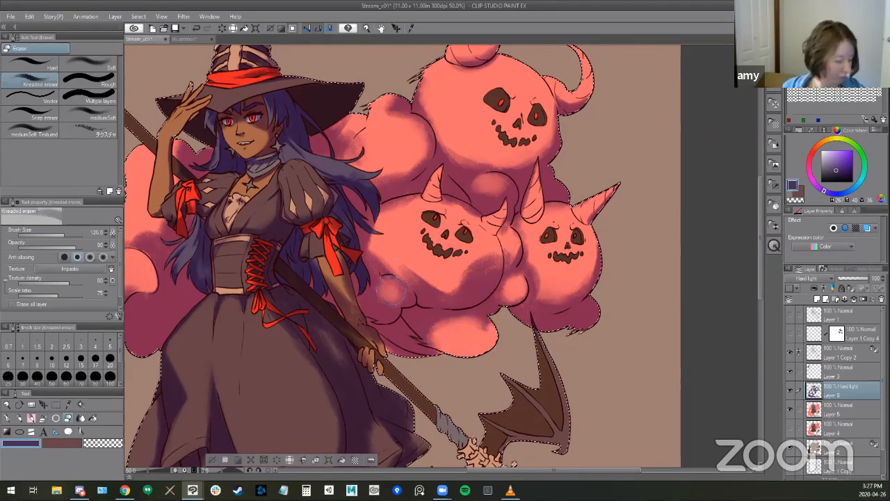
{"action": "key", "text": "ctrl+z"}
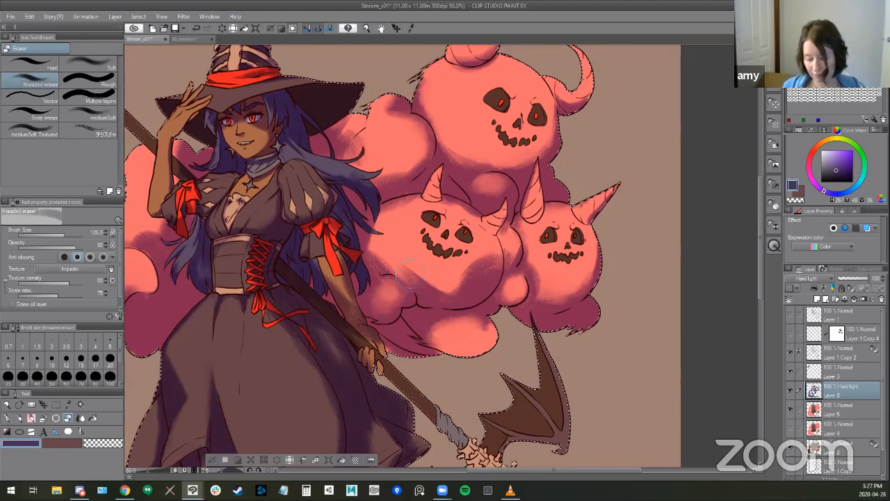
{"action": "key", "text": "b"}
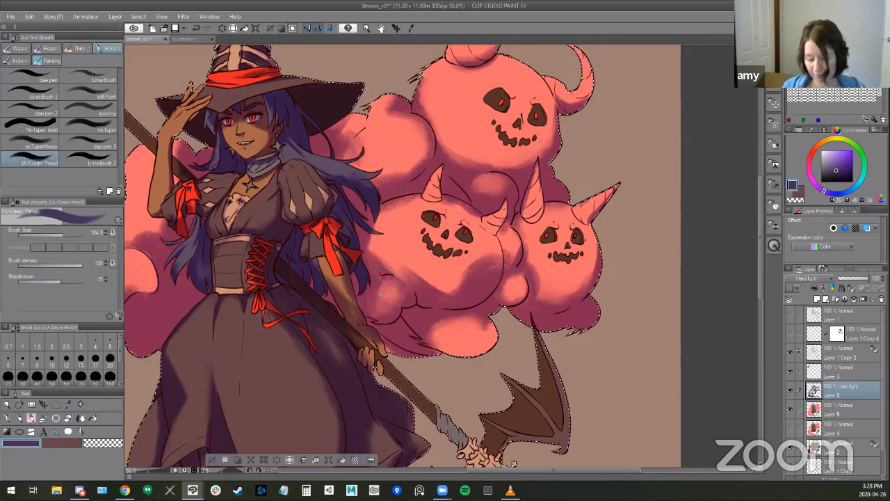
{"action": "key", "text": "e"}
- Refine the shadows on the witch's lowered forearm and hand with a reduced SU-Cream Pencil and a reduced Kneaded eraser
{"action": "scroll", "coordinate": [438, 250], "scroll_direction": "up", "scroll_amount": 2}
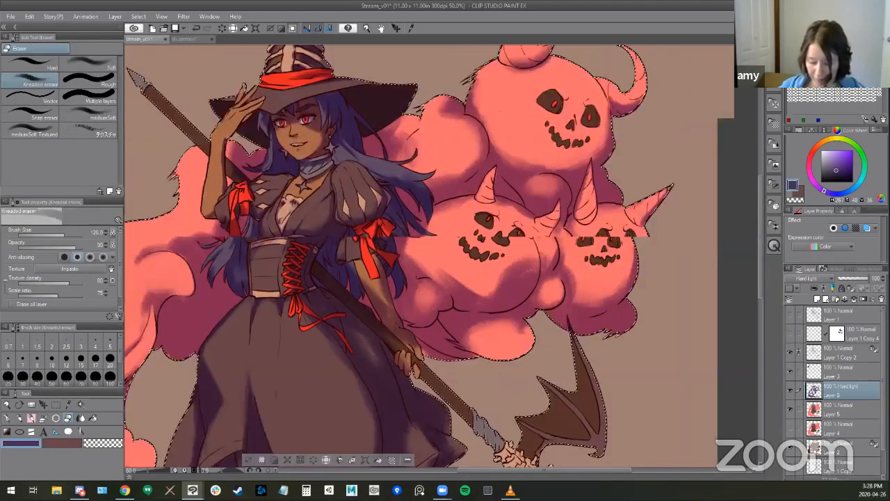
{"action": "left_click_drag", "start_coordinate": [370, 246], "coordinate": [426, 235]}
{"action": "key", "text": "bracketleft"}
{"action": "key", "text": "bracketleft"}
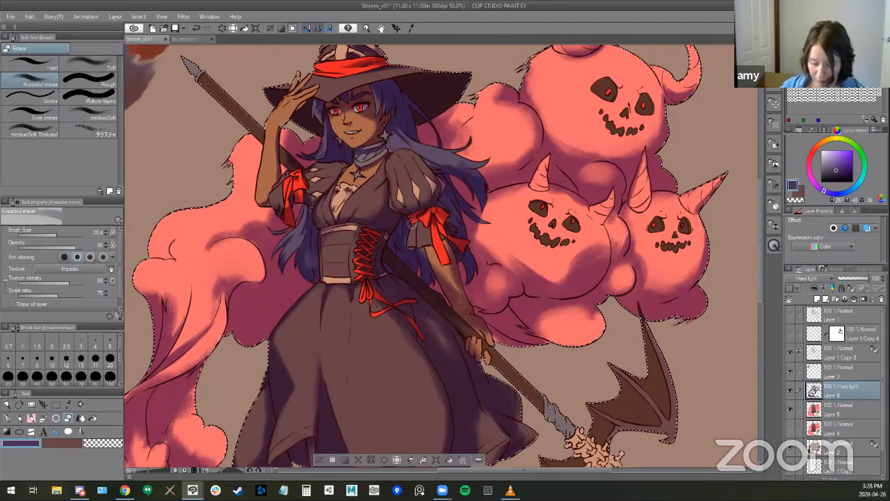
{"action": "key", "text": "b"}
{"action": "key", "text": "bracketleft"}
{"action": "key", "text": "bracketleft"}
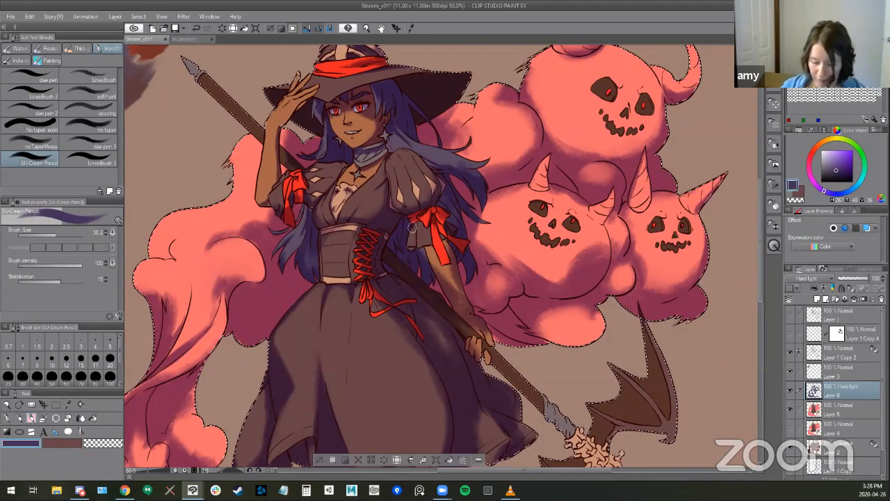
{"action": "left_click_drag", "start_coordinate": [410, 337], "coordinate": [272, 339]}
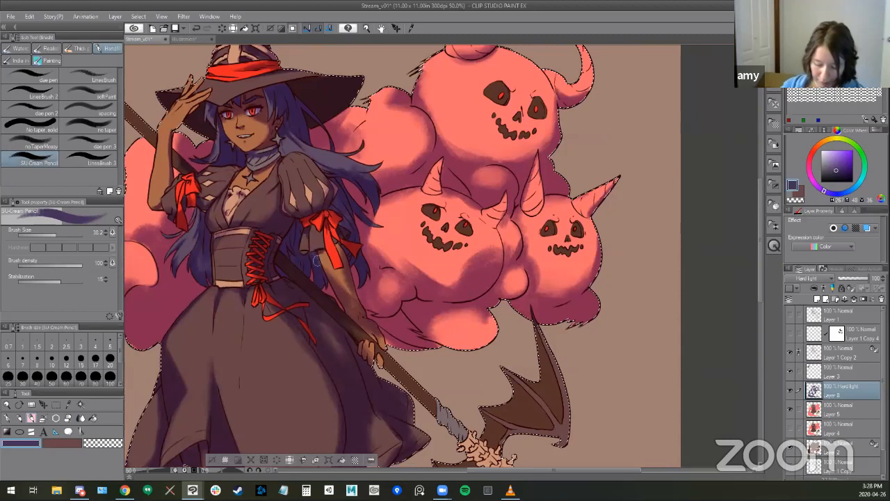
{"action": "key", "text": "e"}
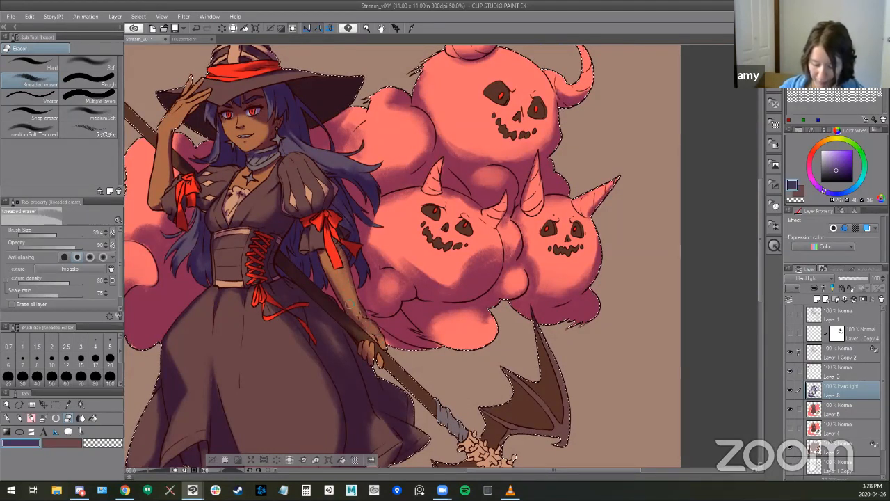
- Darken the skirt's back folds beneath the witch's hand with the SU-Cream Pencil and soften them with a slightly larger Kneaded eraser
{"action": "left_click_drag", "start_coordinate": [378, 367], "coordinate": [332, 292]}
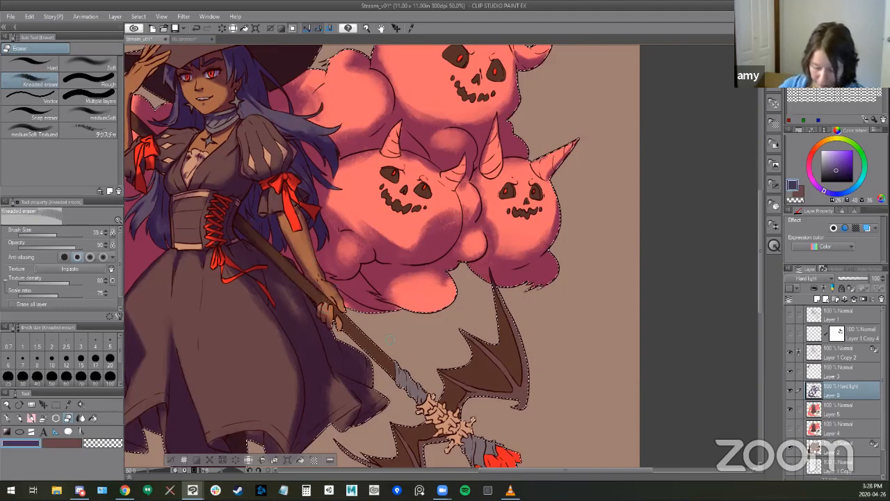
{"action": "left_click_drag", "start_coordinate": [443, 288], "coordinate": [448, 241]}
{"action": "left_click_drag", "start_coordinate": [370, 331], "coordinate": [396, 287]}
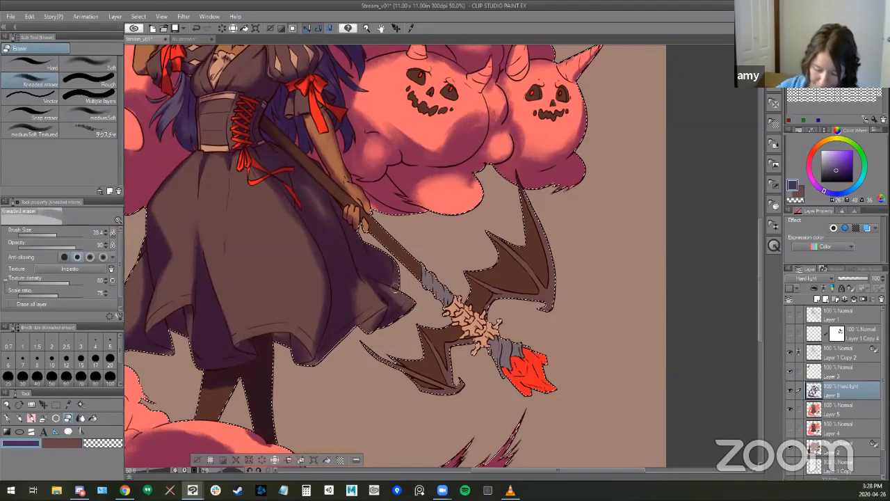
{"action": "key", "text": "p"}
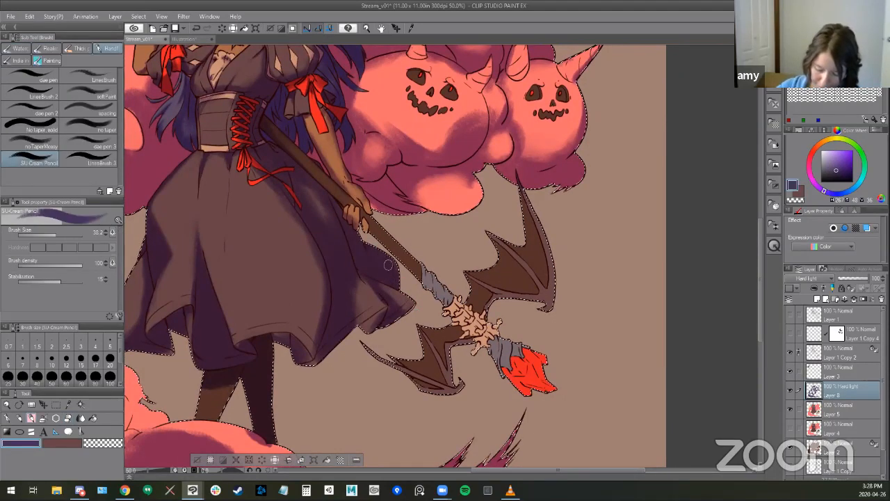
{"action": "key", "text": "e"}
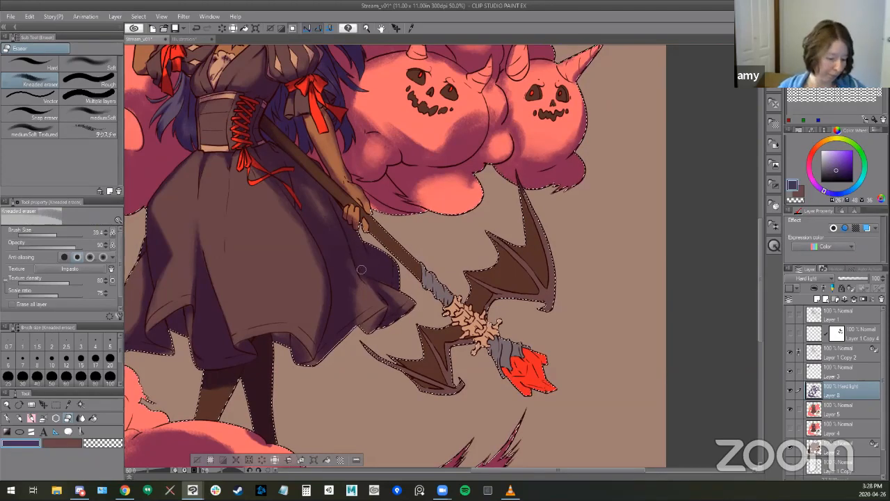
{"action": "left_click_drag", "start_coordinate": [346, 277], "coordinate": [349, 277]}
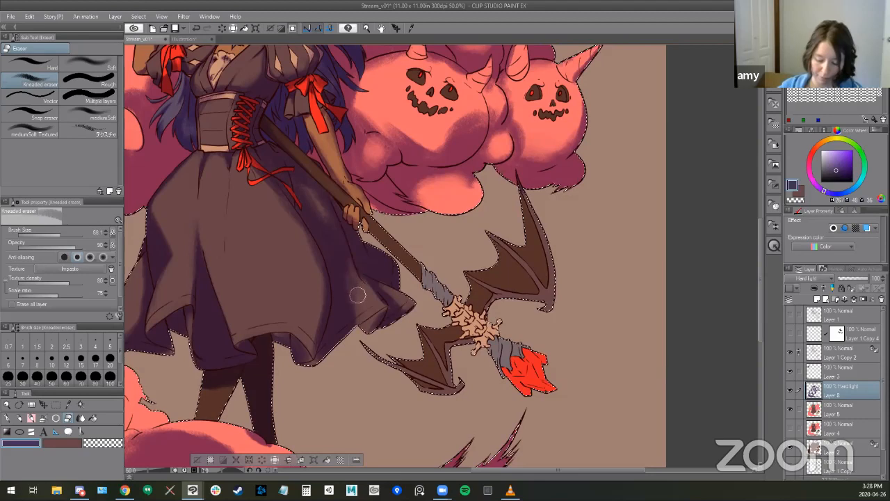
- Shade the skirt just below the broom handle with the SU-Cream Pencil and blend the shadow's edge with the Kneaded eraser
{"action": "key", "text": "b"}
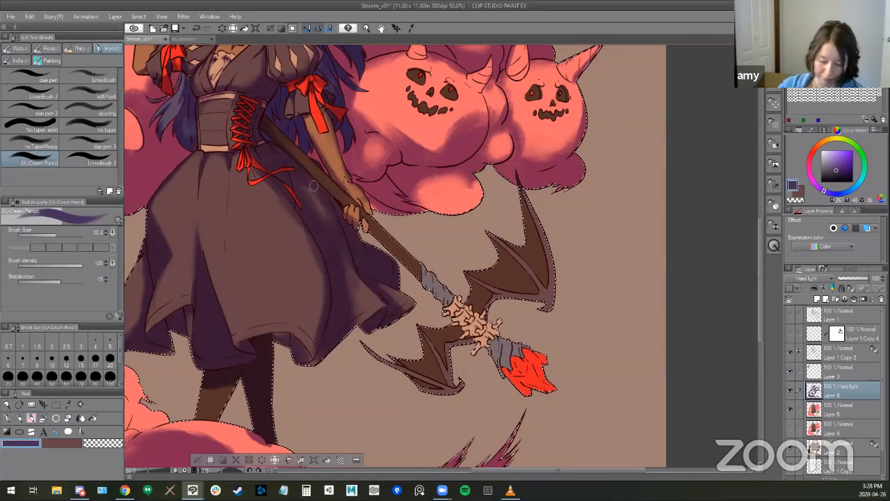
{"action": "key", "text": "e"}
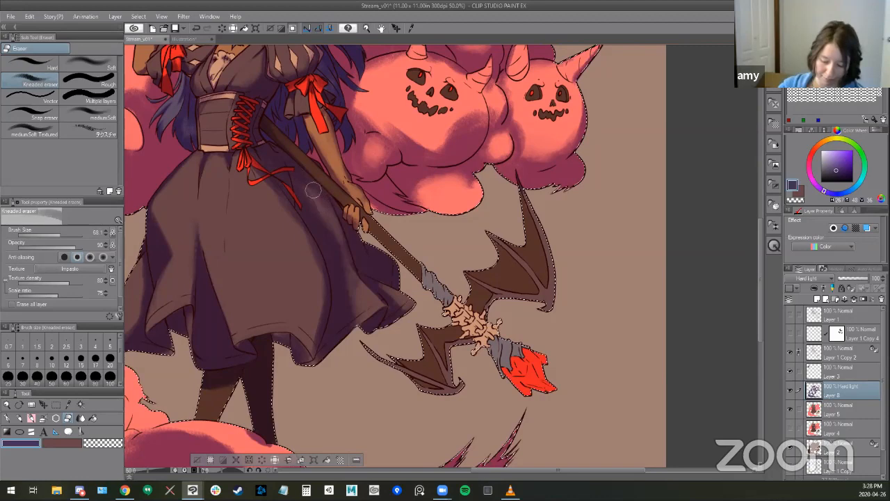
{"action": "key", "text": "b"}
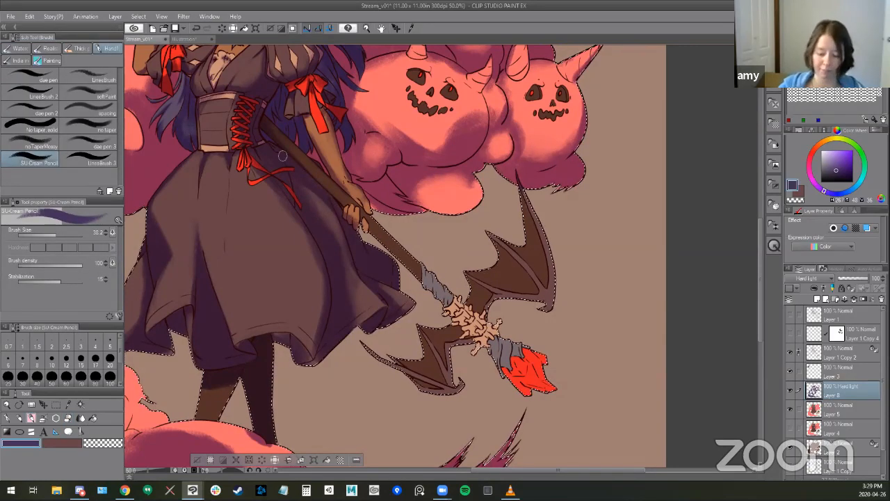
{"action": "key", "text": "e"}
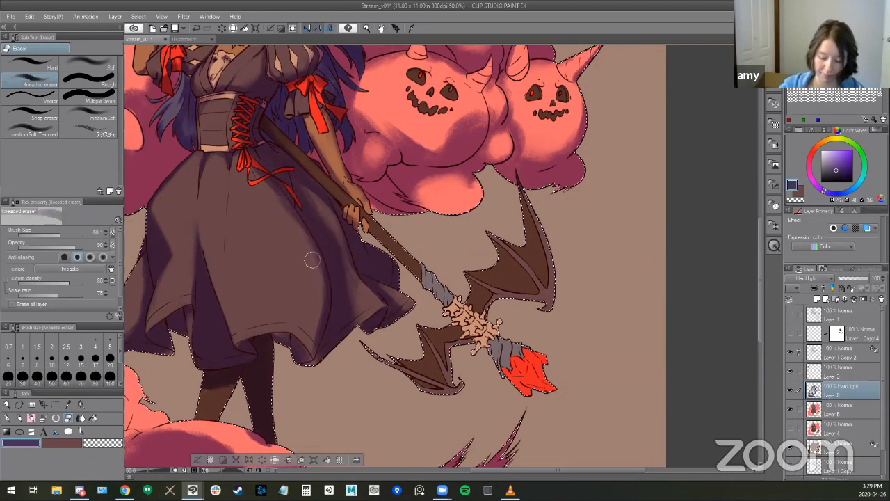
- Darken the pointed fold at the skirt's front hem with the SU-Cream Pencil
{"action": "key", "text": "b"}
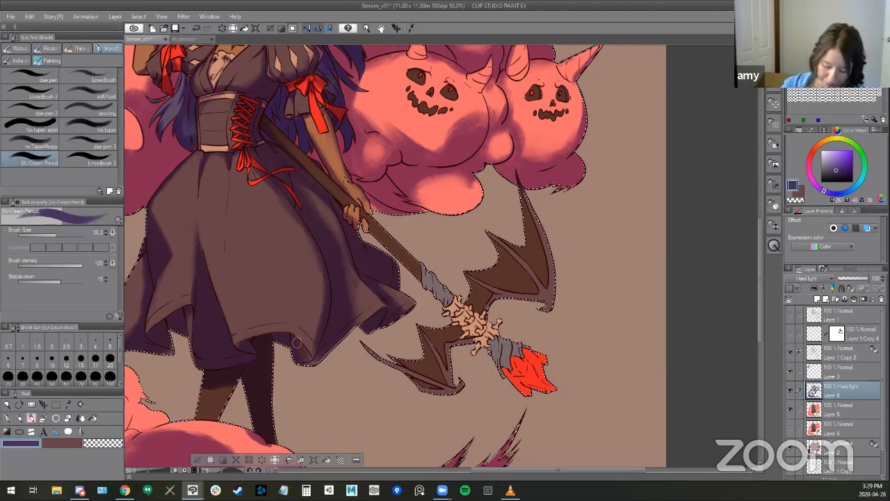
{"action": "left_click_drag", "start_coordinate": [332, 345], "coordinate": [312, 365]}
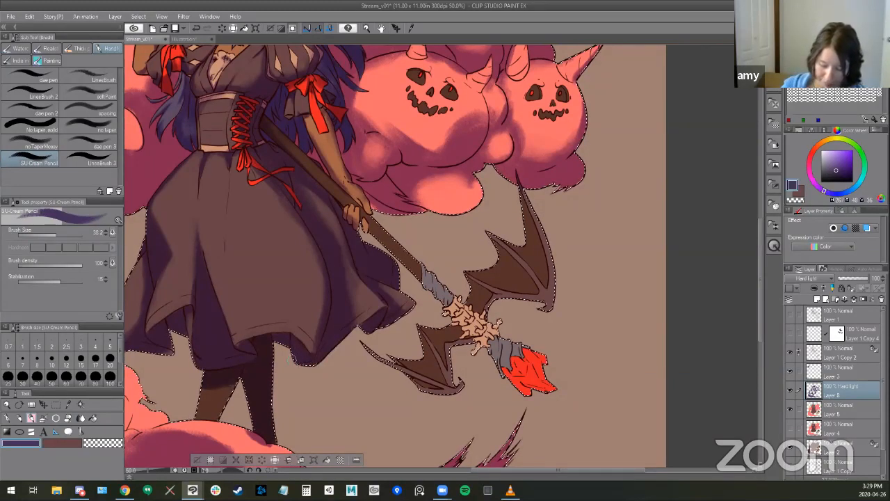
{"action": "key", "text": "e"}
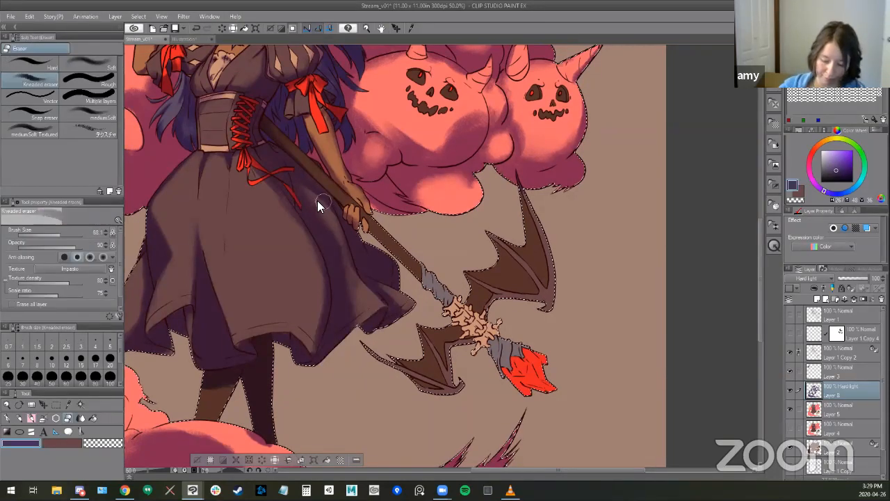
- Lower the Hard light shading layer's opacity to 75% and check the whole illustration
{"action": "key", "text": "]"}
{"action": "left_click_drag", "start_coordinate": [476, 364], "coordinate": [529, 424]}
{"action": "left_click", "coordinate": [477, 297], "text": "alt"}
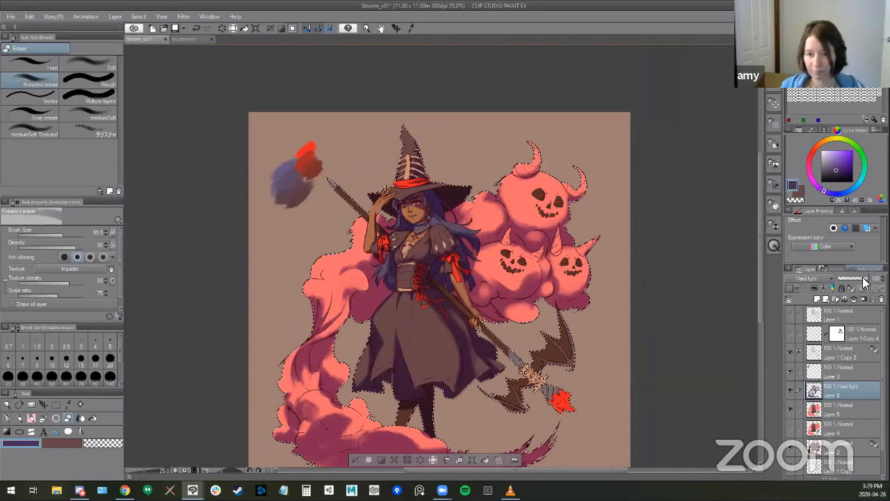
{"action": "left_click_drag", "start_coordinate": [864, 281], "coordinate": [860, 282]}
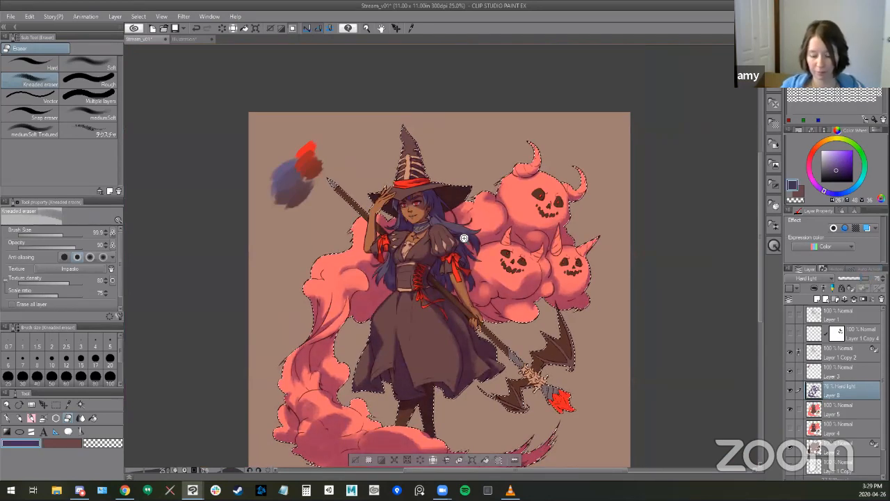
{"action": "left_click", "coordinate": [466, 306], "text": "ctrl"}
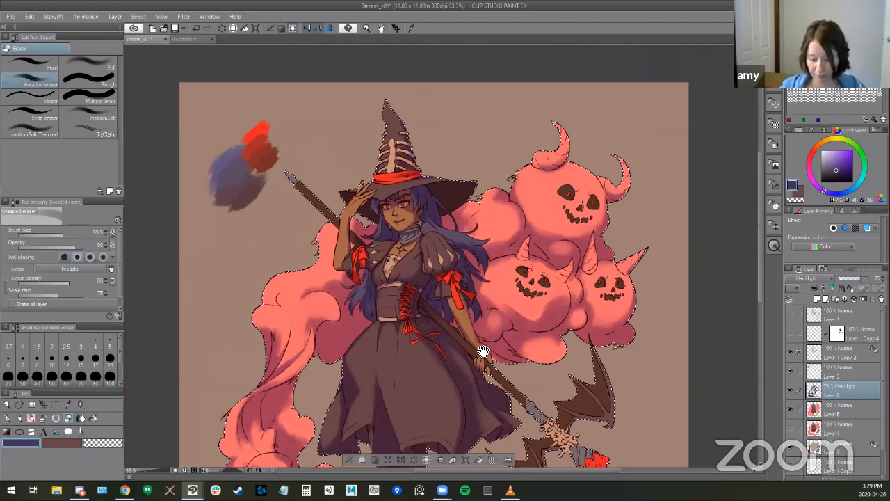
{"action": "left_click_drag", "start_coordinate": [501, 312], "coordinate": [405, 189]}
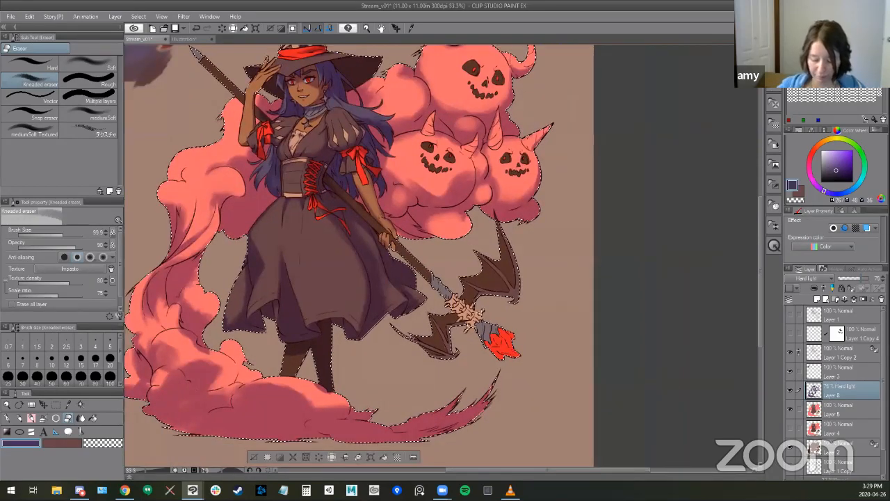
- Shade the lower edge of the broom's lower bat wing with the SU-Cream Pencil
{"action": "left_click", "coordinate": [494, 361], "text": "ctrl"}
{"action": "key", "text": "b"}
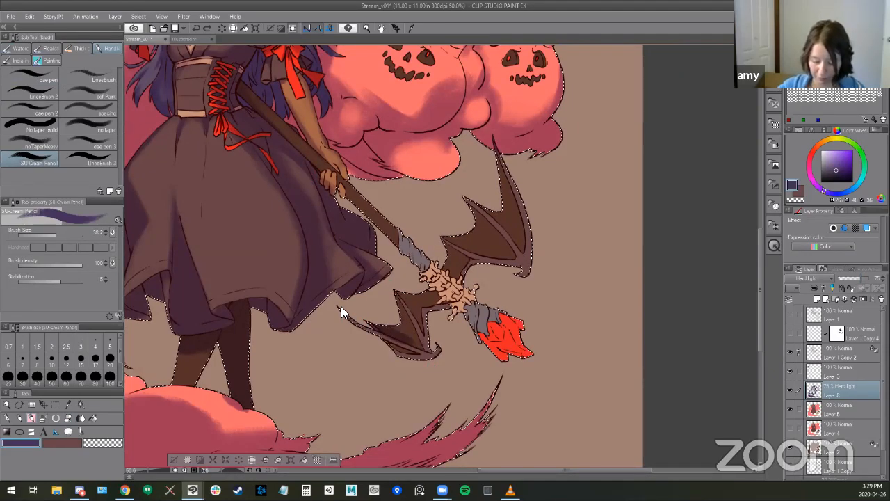
{"action": "left_click_drag", "start_coordinate": [382, 338], "coordinate": [414, 353]}
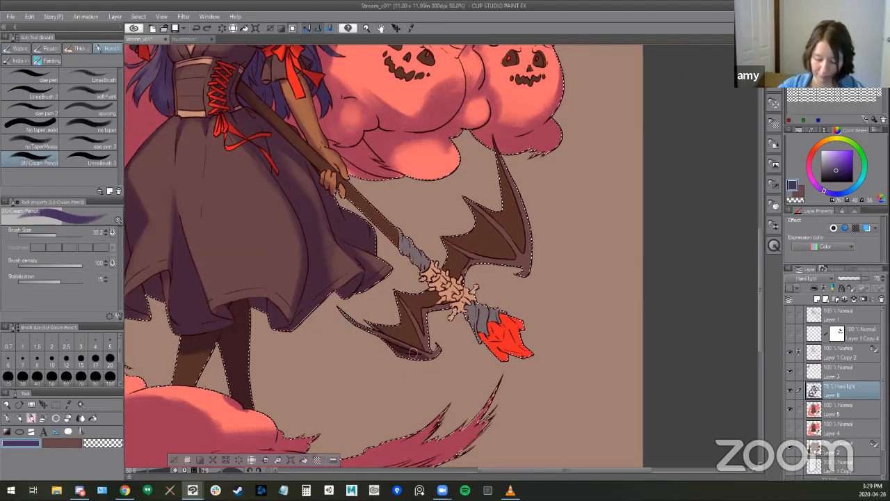
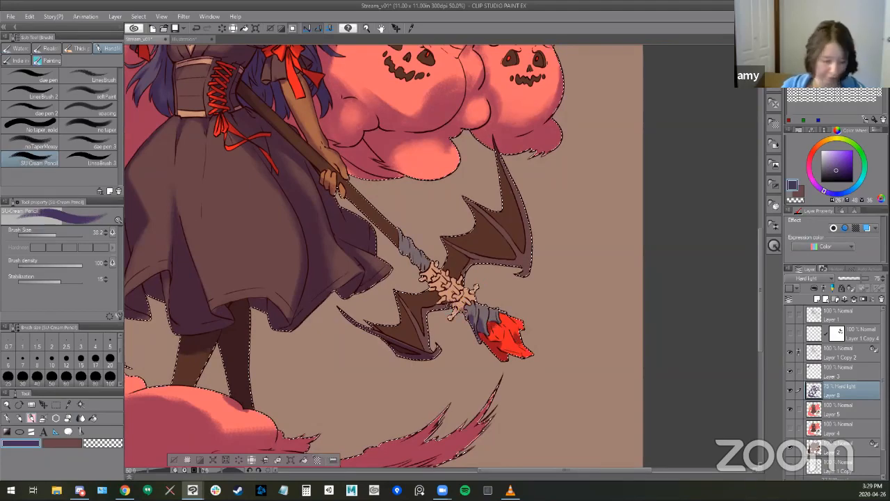
- Shade the inner membrane of the broom's upper bat wing and the bone binding with the SU-Cream Pencil
{"action": "left_click_drag", "start_coordinate": [399, 340], "coordinate": [422, 347]}
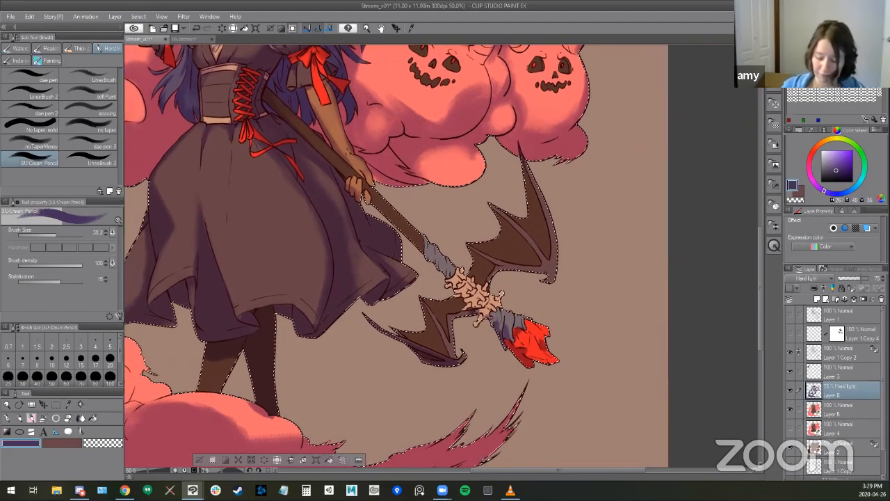
{"action": "mouse_move", "coordinate": [461, 304]}
{"action": "left_mouse_down"}
{"action": "mouse_move", "coordinate": [443, 324]}
{"action": "mouse_move", "coordinate": [491, 262]}
{"action": "mouse_move", "coordinate": [540, 258]}
{"action": "mouse_move", "coordinate": [516, 247]}
{"action": "left_mouse_up"}
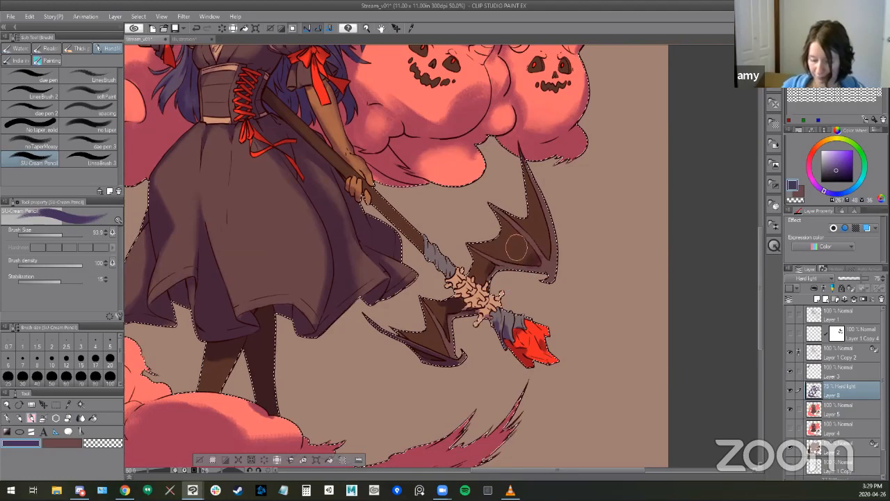
{"action": "left_click_drag", "start_coordinate": [387, 218], "coordinate": [381, 219]}
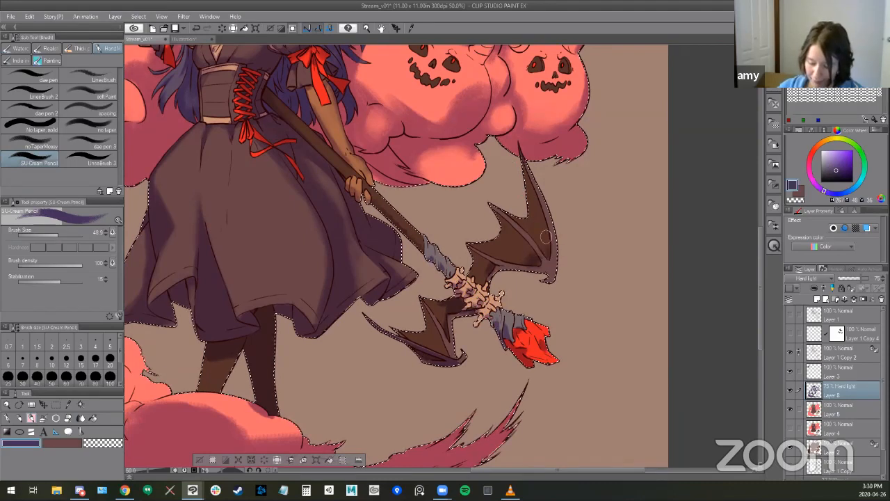
- Darken the outer membrane of the upper bat wing with the SU-Cream Pencil, enlarging the brush for the broader strokes
{"action": "left_click_drag", "start_coordinate": [549, 248], "coordinate": [527, 183]}
{"action": "left_click_drag", "start_coordinate": [541, 231], "coordinate": [529, 199]}
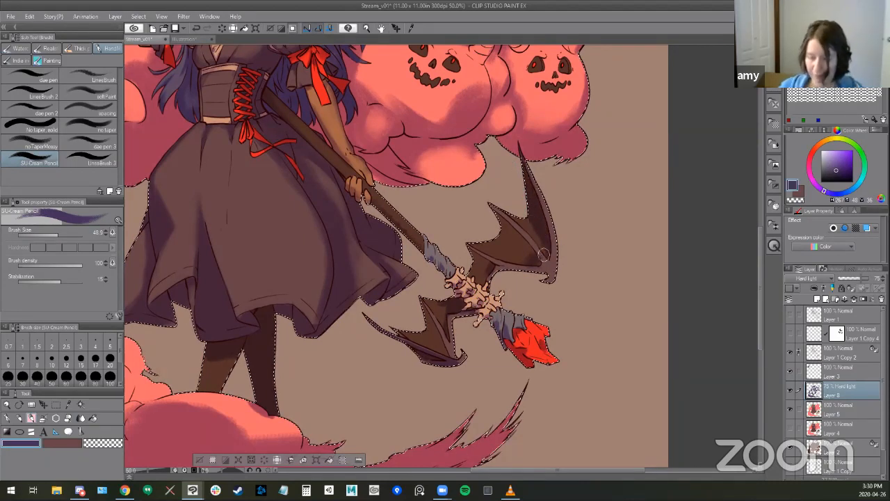
{"action": "key", "text": "]"}
{"action": "key", "text": "]"}
{"action": "key", "text": "]"}
{"action": "key", "text": "]"}
{"action": "key", "text": "]"}
{"action": "key", "text": "]"}
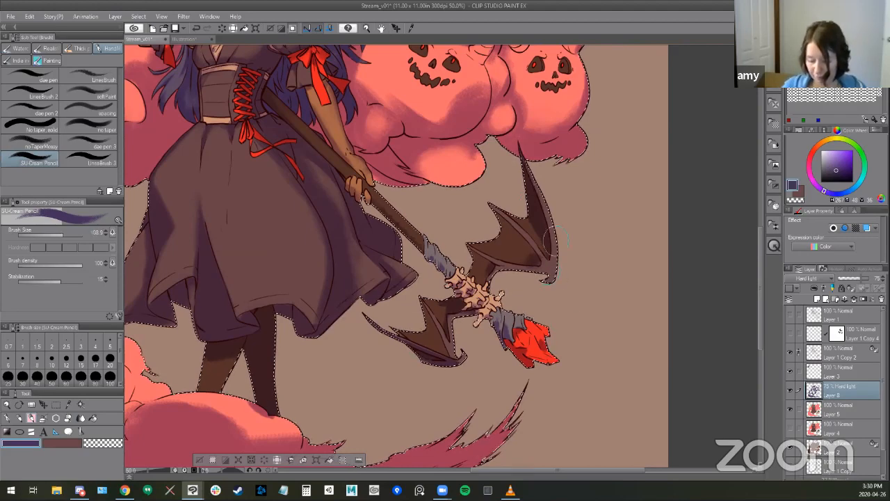
{"action": "left_click_drag", "start_coordinate": [531, 209], "coordinate": [542, 247]}
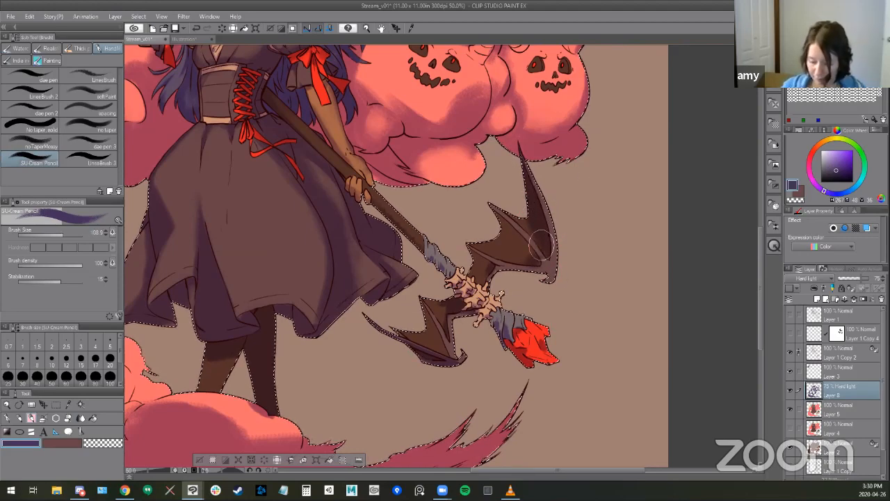
- Soften the shadow on the upper wing's outer membrane with the Kneaded eraser and touch up its lower corner with the SU-Cream Pencil
{"action": "key", "text": "e"}
{"action": "key", "text": "["}
{"action": "key", "text": "["}
{"action": "left_click_drag", "start_coordinate": [529, 257], "coordinate": [541, 209]}
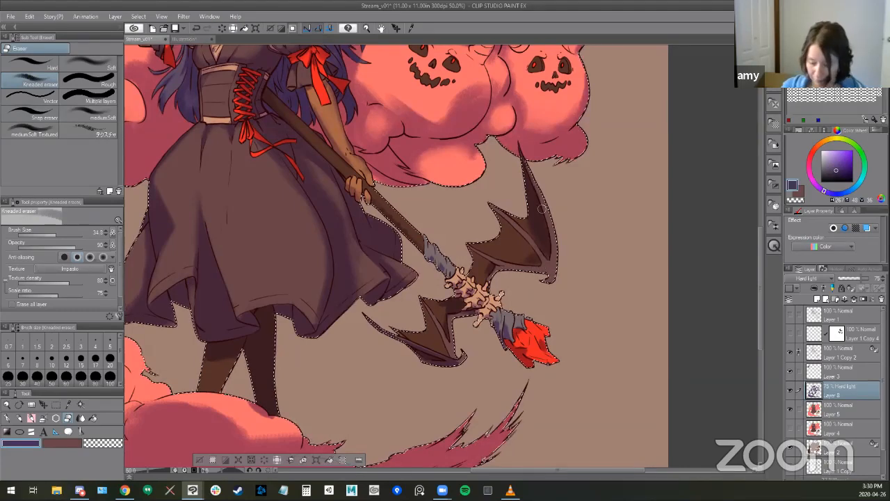
{"action": "key", "text": "b"}
{"action": "mouse_move", "coordinate": [544, 253]}
{"action": "left_mouse_down"}
{"action": "mouse_move", "coordinate": [522, 267]}
{"action": "mouse_move", "coordinate": [539, 250]}
{"action": "left_mouse_up"}
{"action": "key", "text": "e"}
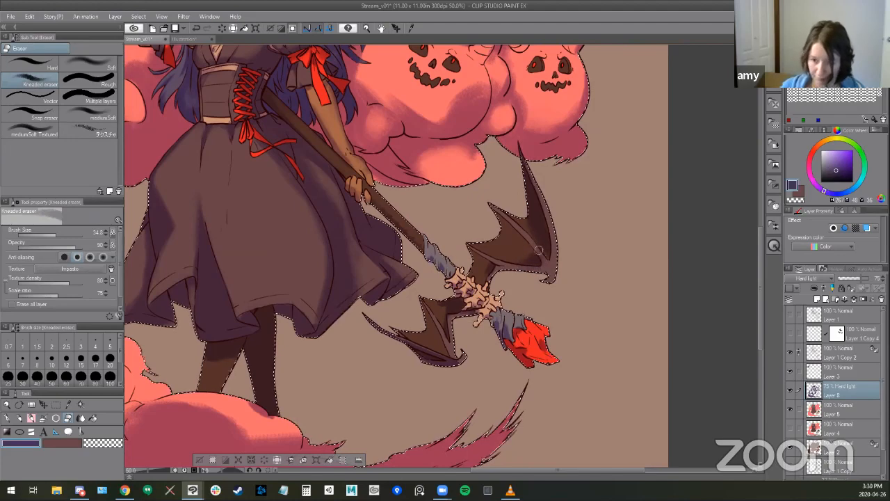
{"action": "key", "text": "b"}
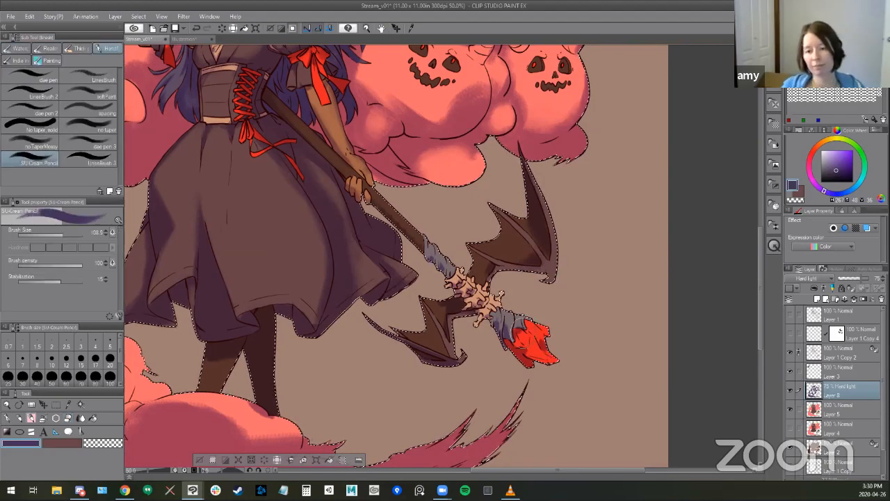
- Lower the Hard light shading layer's opacity to 64%
{"action": "left_click_drag", "start_coordinate": [852, 279], "coordinate": [856, 281]}
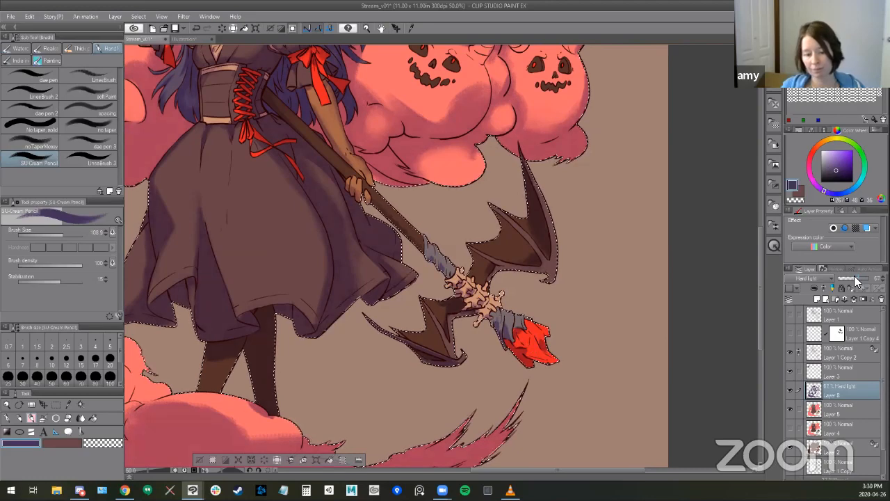
{"action": "left_click_drag", "start_coordinate": [627, 285], "coordinate": [653, 288]}
{"action": "left_click_drag", "start_coordinate": [278, 240], "coordinate": [654, 253]}
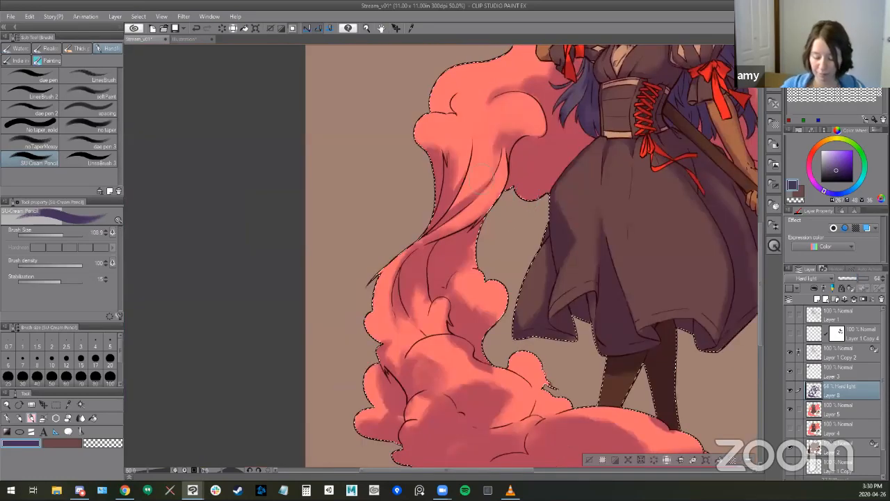
- Refine the shadows along the rising smoke column beside the skirt with the Kneaded eraser and SU-Cream Pencil
{"action": "key", "text": "e"}
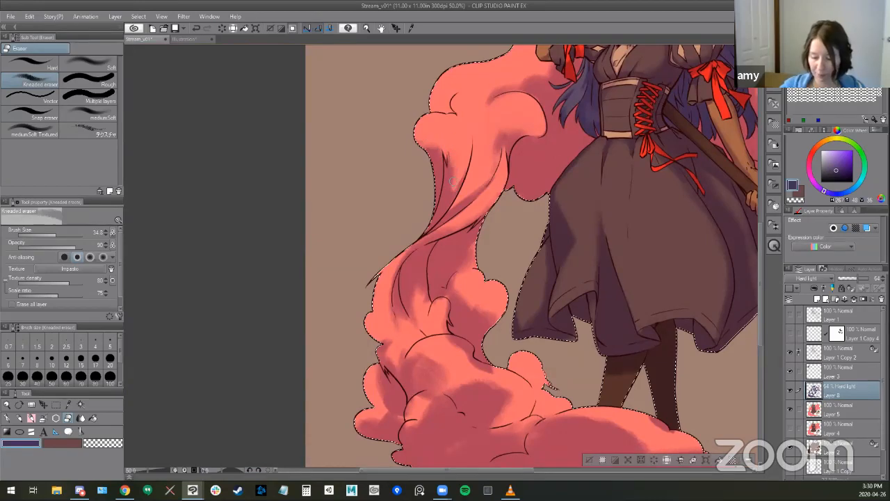
{"action": "left_click_drag", "start_coordinate": [600, 304], "coordinate": [403, 405]}
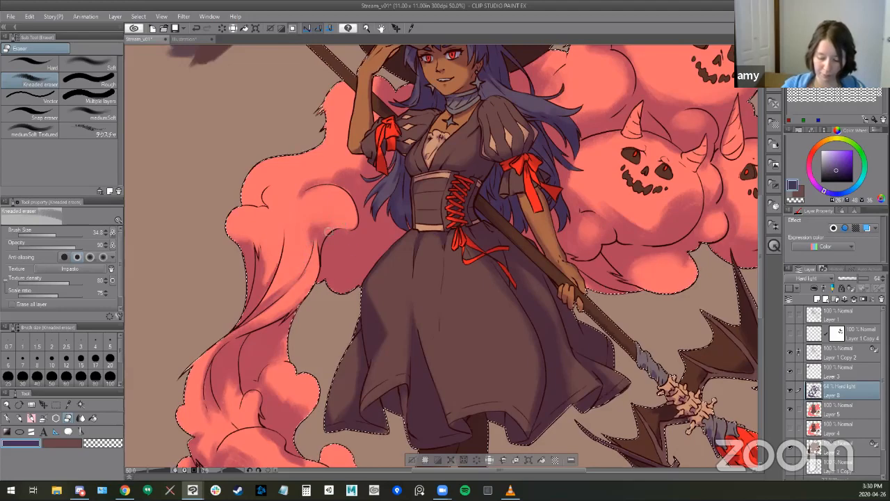
{"action": "key", "text": "b"}
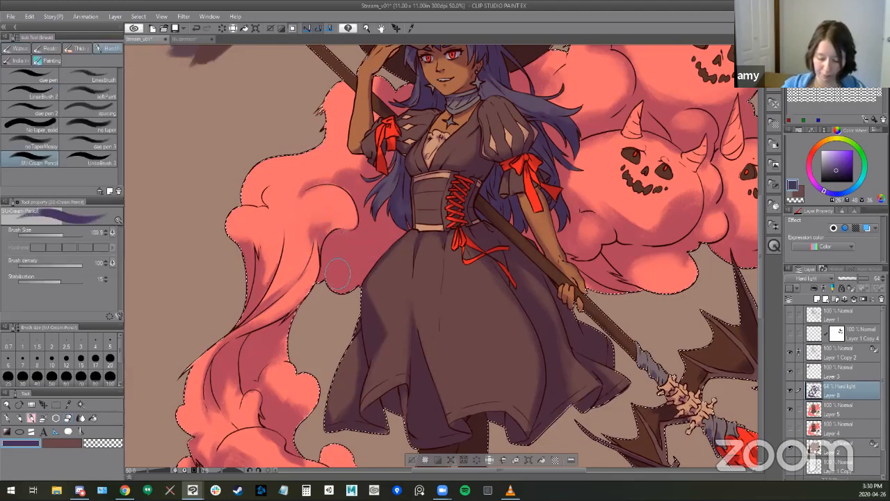
{"action": "left_click_drag", "start_coordinate": [328, 362], "coordinate": [344, 282]}
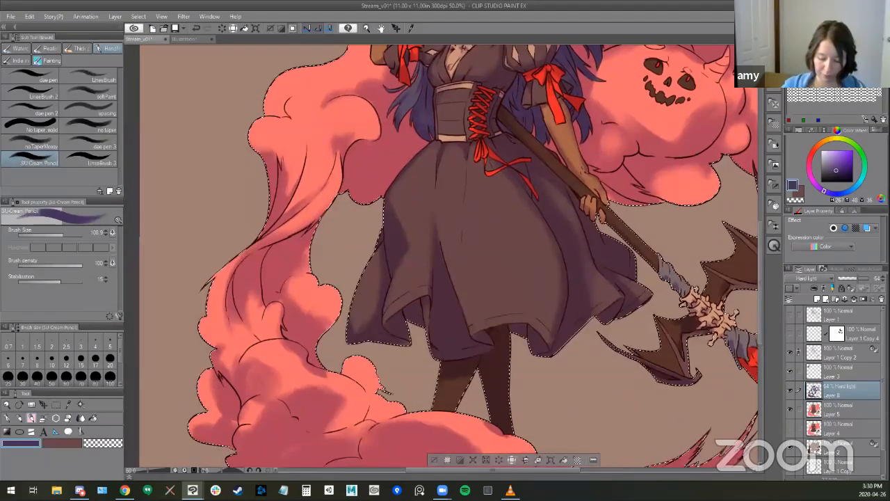
{"action": "key", "text": "e"}
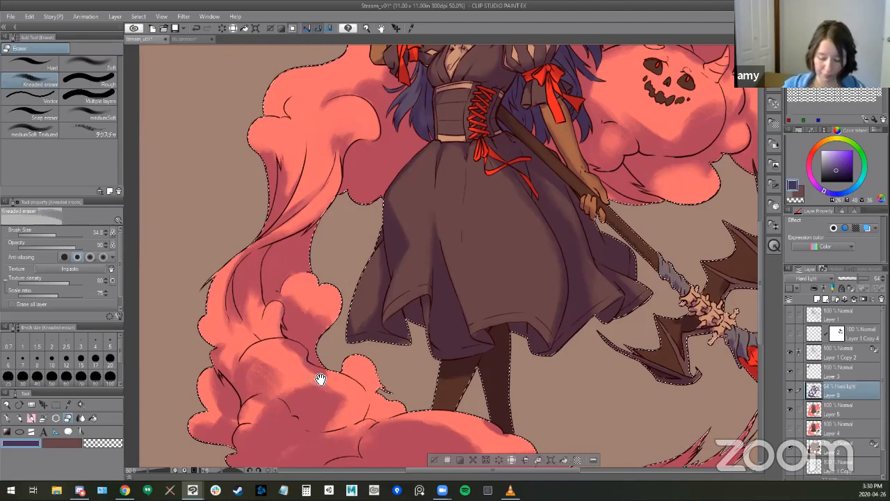
{"action": "left_click_drag", "start_coordinate": [320, 379], "coordinate": [407, 317]}
{"action": "key", "text": "b"}
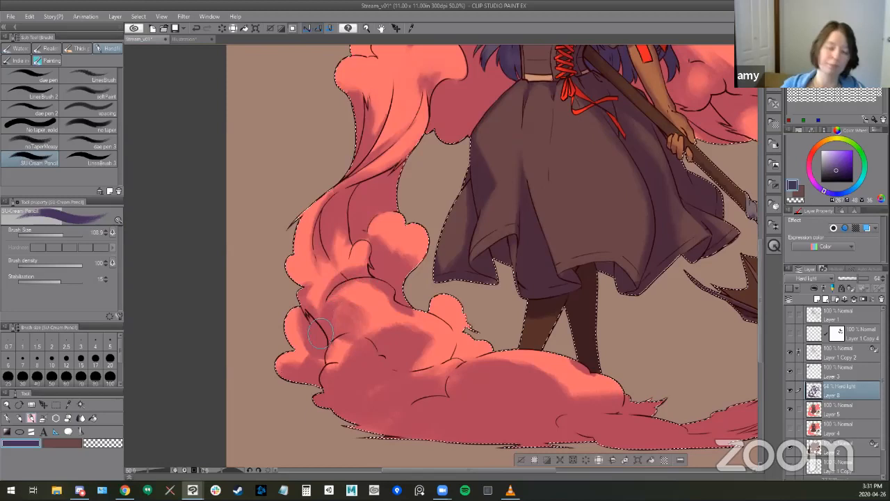
{"action": "mouse_move", "coordinate": [318, 250]}
{"action": "left_mouse_down"}
{"action": "mouse_move", "coordinate": [336, 272]}
{"action": "mouse_move", "coordinate": [328, 272]}
{"action": "mouse_move", "coordinate": [325, 251]}
{"action": "mouse_move", "coordinate": [318, 301]}
{"action": "left_mouse_up"}
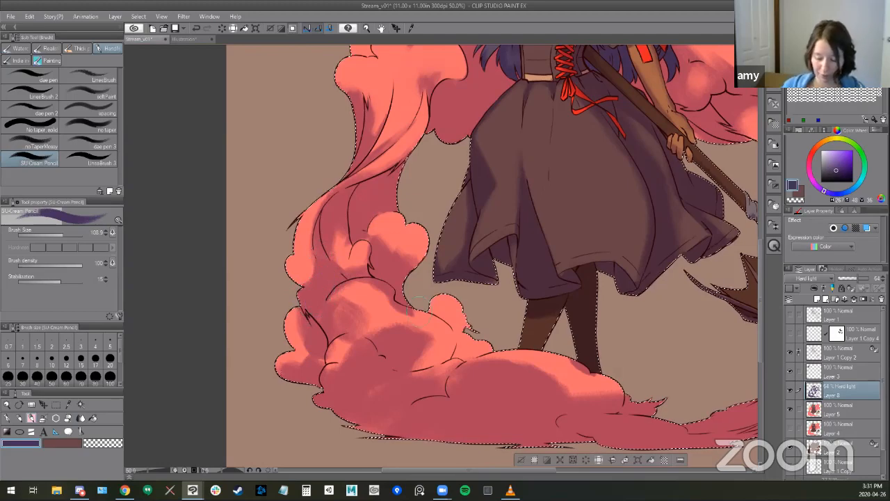
- Lighten the rounded tops of the smoke puffs at the column's base with the Kneaded eraser
{"action": "key", "text": "e"}
{"action": "mouse_move", "coordinate": [374, 288]}
{"action": "left_mouse_down"}
{"action": "mouse_move", "coordinate": [343, 307]}
{"action": "mouse_move", "coordinate": [363, 307]}
{"action": "left_mouse_up"}
{"action": "left_click_drag", "start_coordinate": [452, 311], "coordinate": [454, 281]}
{"action": "left_click_drag", "start_coordinate": [360, 281], "coordinate": [359, 267]}
{"action": "mouse_move", "coordinate": [346, 299]}
{"action": "left_mouse_down"}
{"action": "mouse_move", "coordinate": [383, 296]}
{"action": "mouse_move", "coordinate": [340, 294]}
{"action": "mouse_move", "coordinate": [374, 306]}
{"action": "mouse_move", "coordinate": [340, 301]}
{"action": "mouse_move", "coordinate": [361, 310]}
{"action": "mouse_move", "coordinate": [345, 323]}
{"action": "mouse_move", "coordinate": [365, 317]}
{"action": "mouse_move", "coordinate": [376, 333]}
{"action": "mouse_move", "coordinate": [358, 341]}
{"action": "mouse_move", "coordinate": [379, 336]}
{"action": "mouse_move", "coordinate": [363, 345]}
{"action": "mouse_move", "coordinate": [385, 314]}
{"action": "mouse_move", "coordinate": [338, 298]}
{"action": "mouse_move", "coordinate": [386, 313]}
{"action": "left_mouse_up"}
- Shade the outermost puffs at the smoke column's base with the SU-Cream Pencil and blend their shadow edges with the Kneaded eraser
{"action": "key", "text": "b"}
{"action": "key", "text": "e"}
{"action": "key", "text": "b"}
{"action": "mouse_move", "coordinate": [321, 279]}
{"action": "left_mouse_down"}
{"action": "mouse_move", "coordinate": [321, 338]}
{"action": "mouse_move", "coordinate": [320, 318]}
{"action": "mouse_move", "coordinate": [299, 335]}
{"action": "left_mouse_up"}
{"action": "key", "text": "e"}
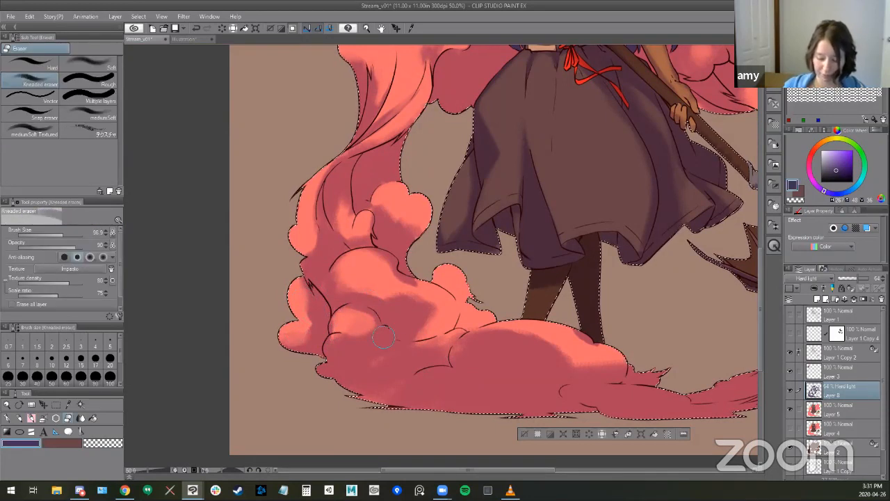
{"action": "left_click_drag", "start_coordinate": [308, 298], "coordinate": [304, 322]}
- Deepen the shadows between the outer puffs and where the puffs meet the cloud at the witch's feet with the SU-Cream Pencil
{"action": "key", "text": "b"}
{"action": "left_click_drag", "start_coordinate": [309, 310], "coordinate": [317, 344]}
{"action": "key", "text": "space"}
{"action": "left_click_drag", "start_coordinate": [534, 384], "coordinate": [496, 389]}
{"action": "left_click_drag", "start_coordinate": [432, 306], "coordinate": [426, 330]}
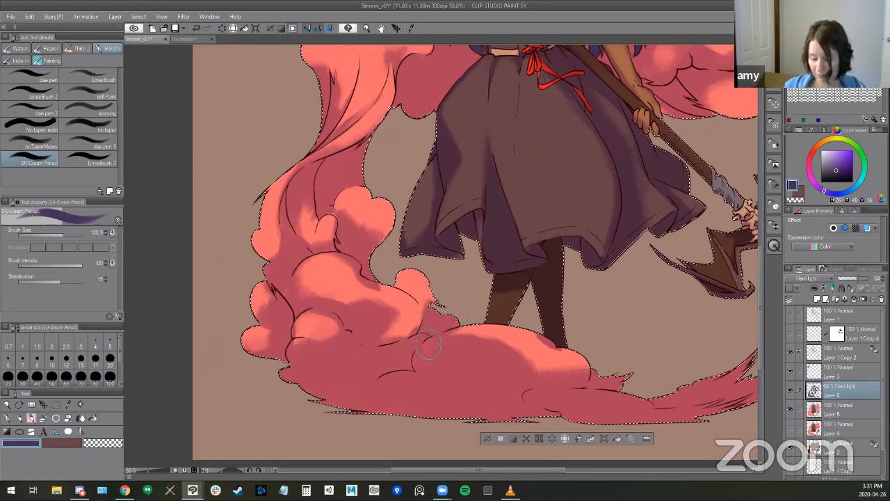
- Lighten the central puffs and the small puff beside the foot cloud with the Kneaded eraser, then restore its lower shadow with the SU-Cream Pencil
{"action": "key", "text": "e"}
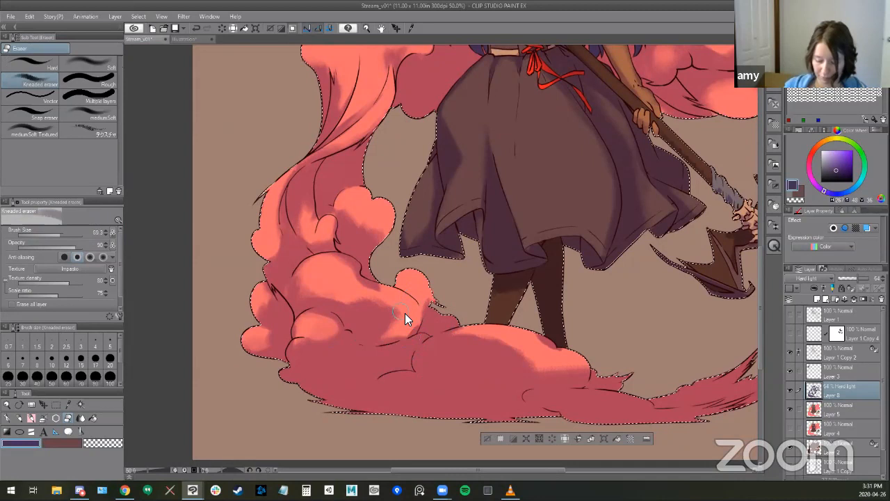
{"action": "mouse_move", "coordinate": [335, 255]}
{"action": "left_mouse_down"}
{"action": "mouse_move", "coordinate": [357, 268]}
{"action": "mouse_move", "coordinate": [385, 296]}
{"action": "left_mouse_up"}
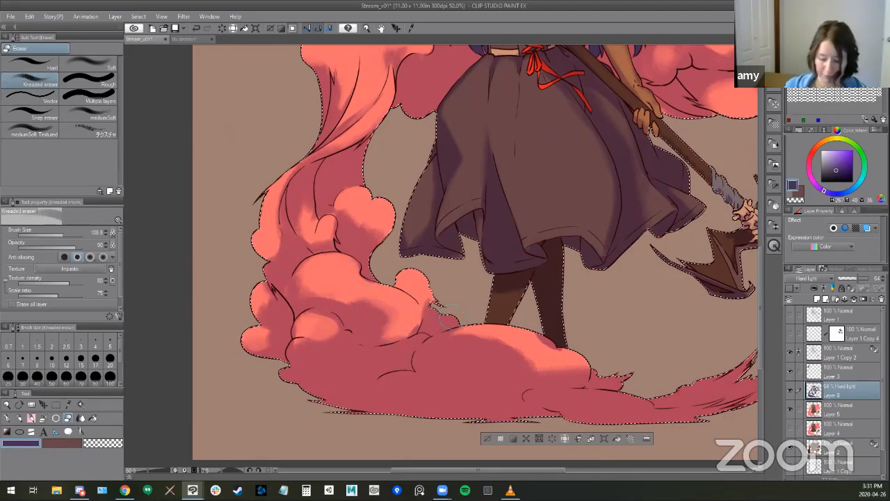
{"action": "left_click_drag", "start_coordinate": [414, 309], "coordinate": [397, 308]}
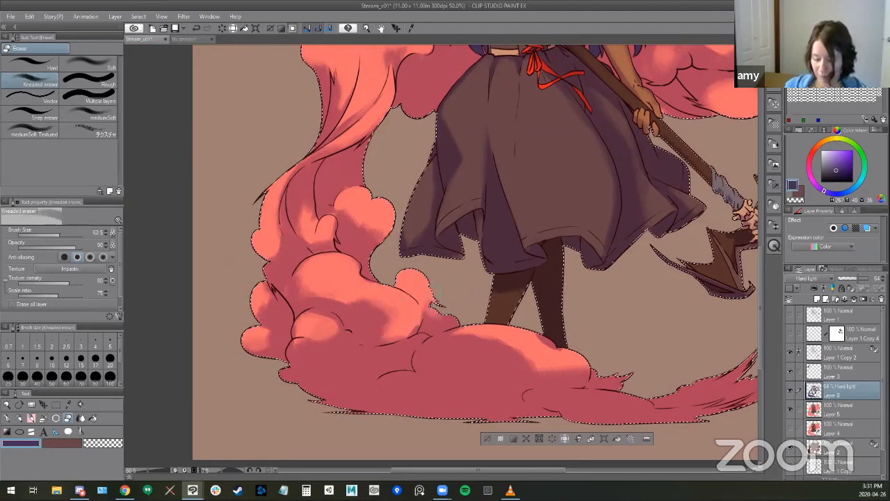
{"action": "left_click_drag", "start_coordinate": [461, 317], "coordinate": [446, 317]}
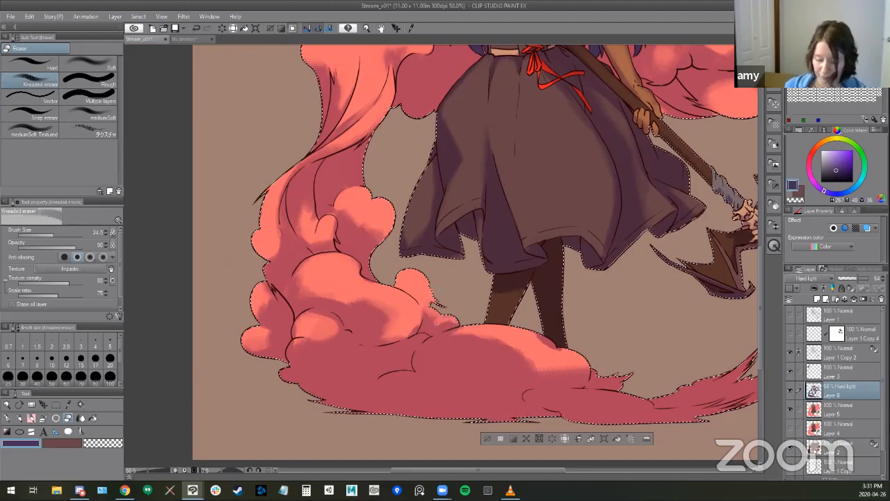
{"action": "key", "text": "b"}
{"action": "left_click_drag", "start_coordinate": [449, 311], "coordinate": [445, 310], "text": "ctrl+alt"}
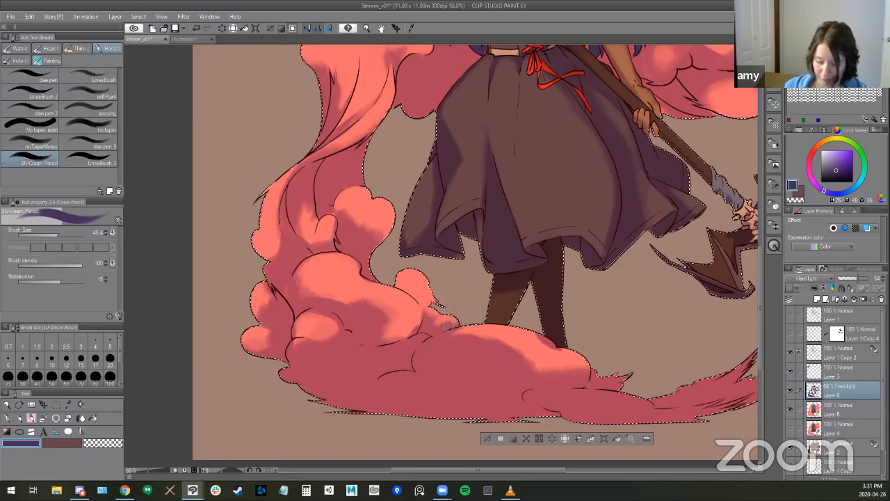
- Refine the shadow edges on the cloud at the witch's feet, alternating the Kneaded eraser and SU-Cream Pencil
{"action": "left_click_drag", "start_coordinate": [608, 253], "coordinate": [437, 215]}
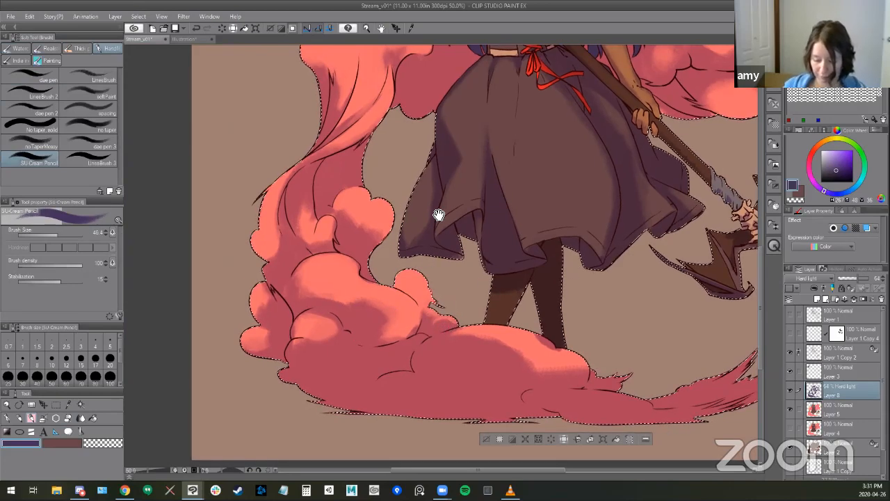
{"action": "key", "text": "e"}
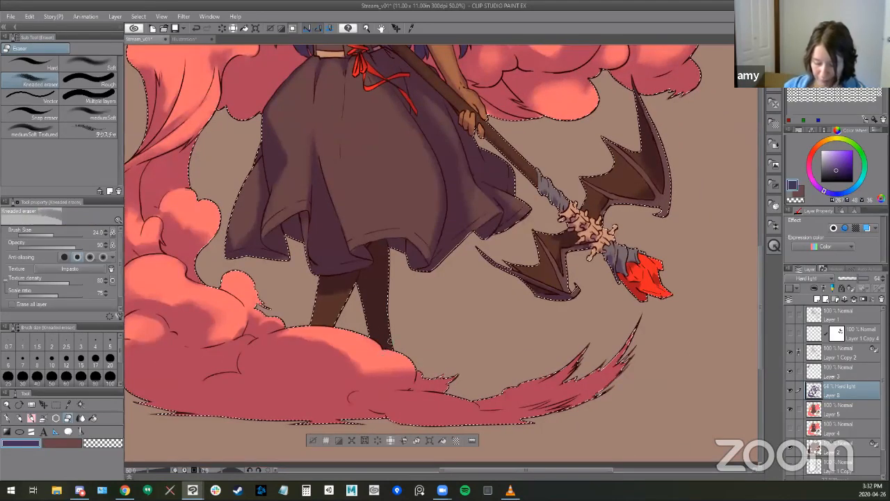
{"action": "key", "text": "b"}
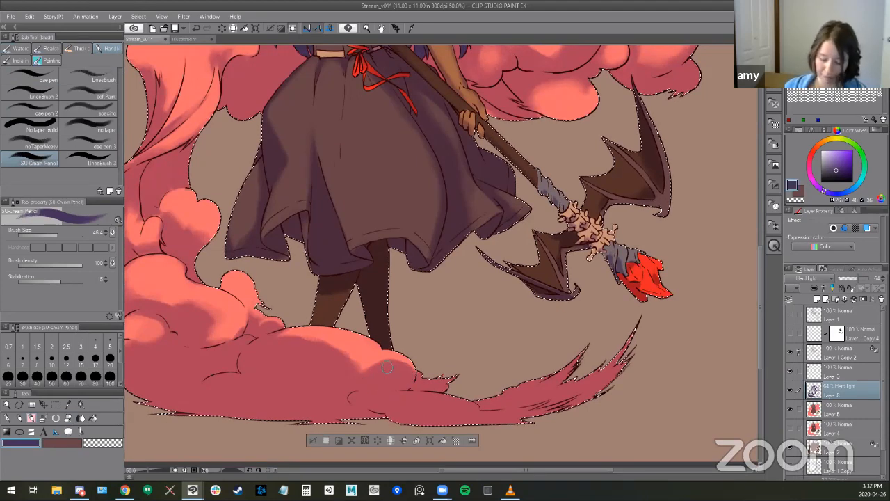
{"action": "key", "text": "e"}
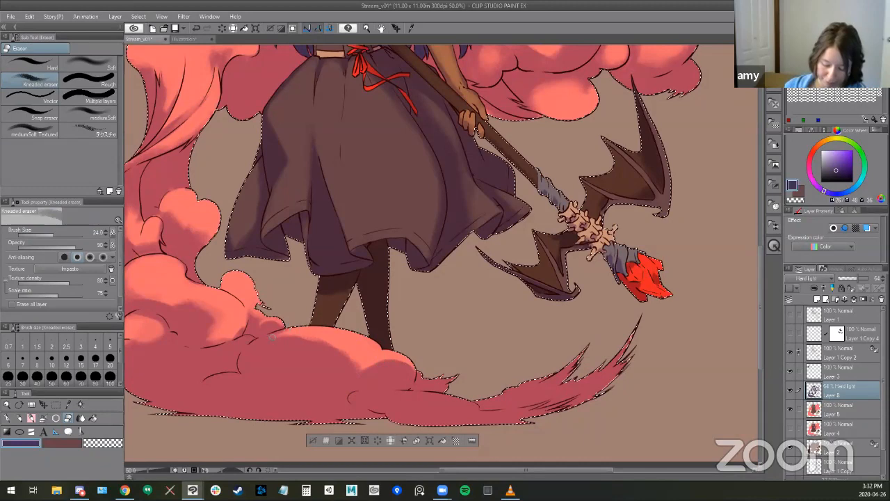
{"action": "key", "text": "b"}
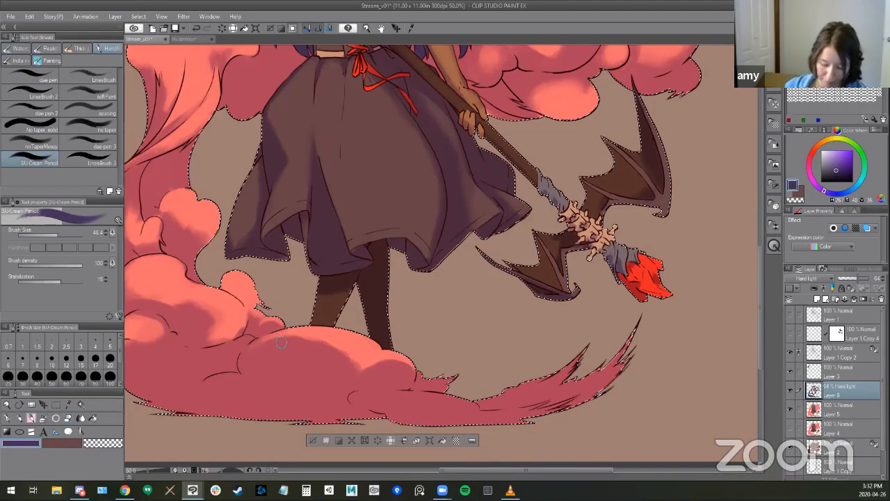
- Lighten the wispy tips of the smoke tail below the broom with the Kneaded eraser at size 153.4
{"action": "left_click_drag", "start_coordinate": [610, 372], "coordinate": [582, 321]}
{"action": "key", "text": "e"}
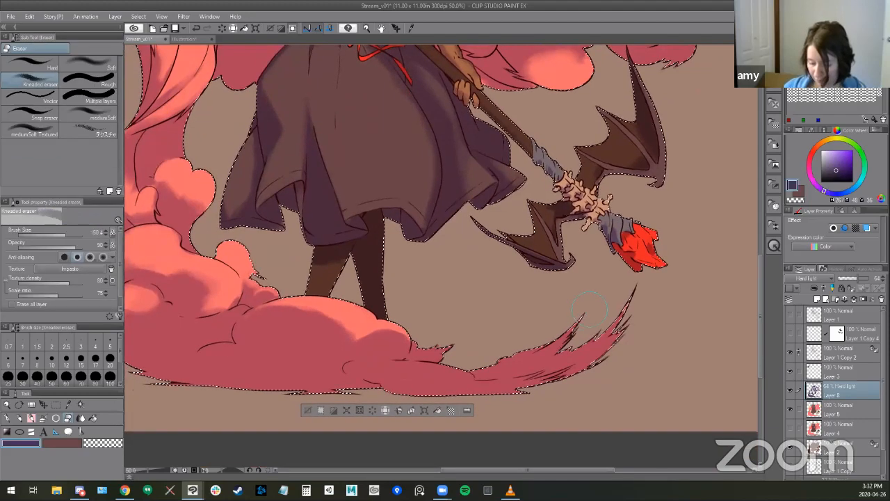
{"action": "mouse_move", "coordinate": [588, 356]}
{"action": "left_mouse_down"}
{"action": "mouse_move", "coordinate": [629, 304]}
{"action": "mouse_move", "coordinate": [586, 360]}
{"action": "left_mouse_up"}
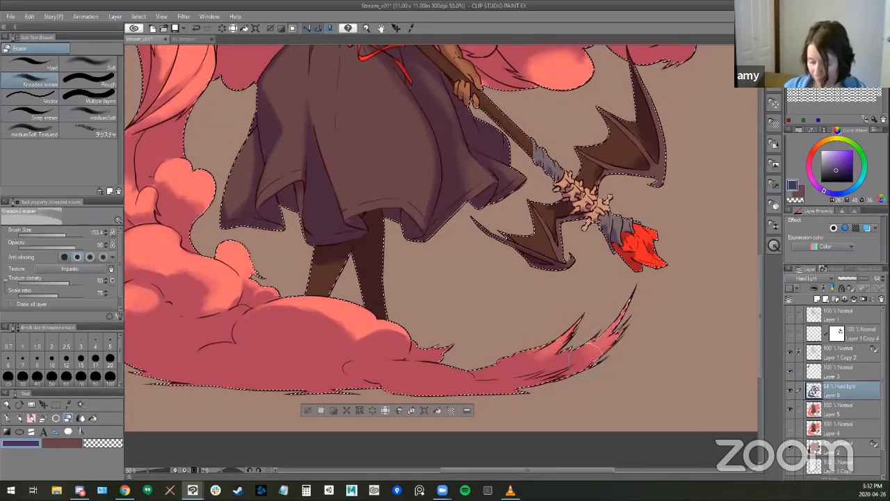
- Save the document and check the shading across the whole illustration
{"action": "mouse_move", "coordinate": [562, 212]}
{"action": "left_mouse_down"}
{"action": "mouse_move", "coordinate": [577, 215]}
{"action": "mouse_move", "coordinate": [649, 179]}
{"action": "left_mouse_up"}
{"action": "left_click_drag", "start_coordinate": [535, 294], "coordinate": [519, 310]}
{"action": "mouse_move", "coordinate": [602, 241]}
{"action": "left_mouse_down"}
{"action": "mouse_move", "coordinate": [636, 301]}
{"action": "mouse_move", "coordinate": [645, 294]}
{"action": "mouse_move", "coordinate": [496, 330]}
{"action": "left_mouse_up"}
{"action": "left_click_drag", "start_coordinate": [598, 299], "coordinate": [425, 334]}
{"action": "left_click_drag", "start_coordinate": [458, 240], "coordinate": [494, 269]}
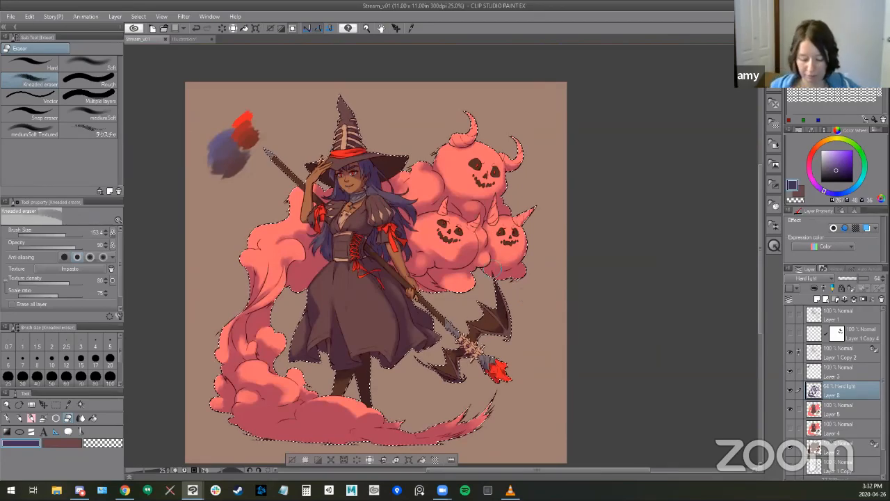
{"action": "scroll", "coordinate": [465, 244], "scroll_direction": "up", "scroll_amount": 1}
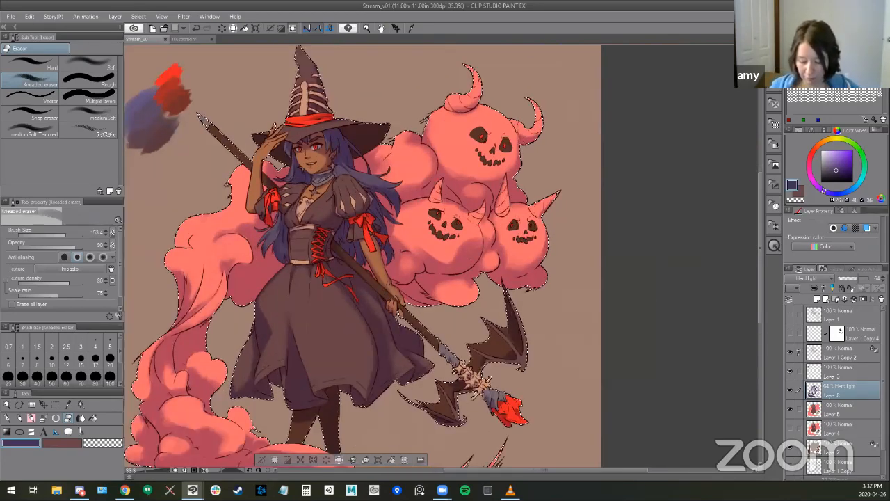
{"action": "key", "text": "]"}
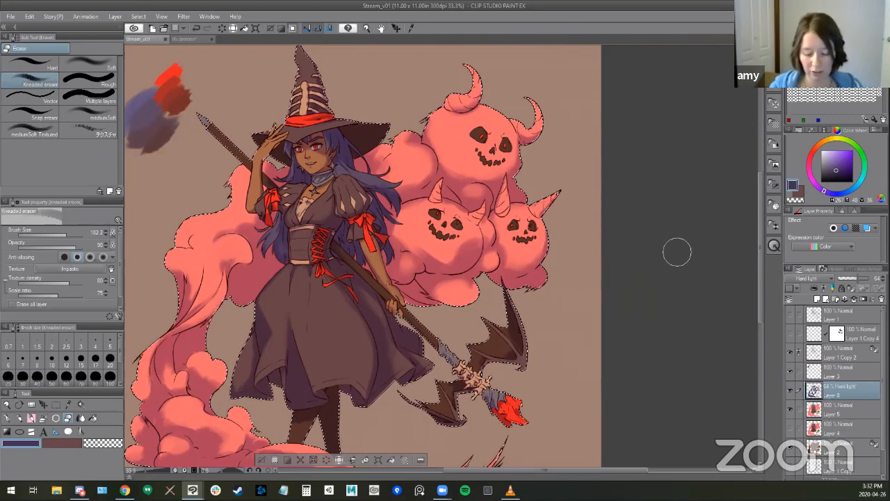
- Clear the selection and draw a purple arrow between the colour swatches and the witch's hat on a new layer with the SU-Cream Pencil
{"action": "left_click_drag", "start_coordinate": [493, 291], "coordinate": [519, 281]}
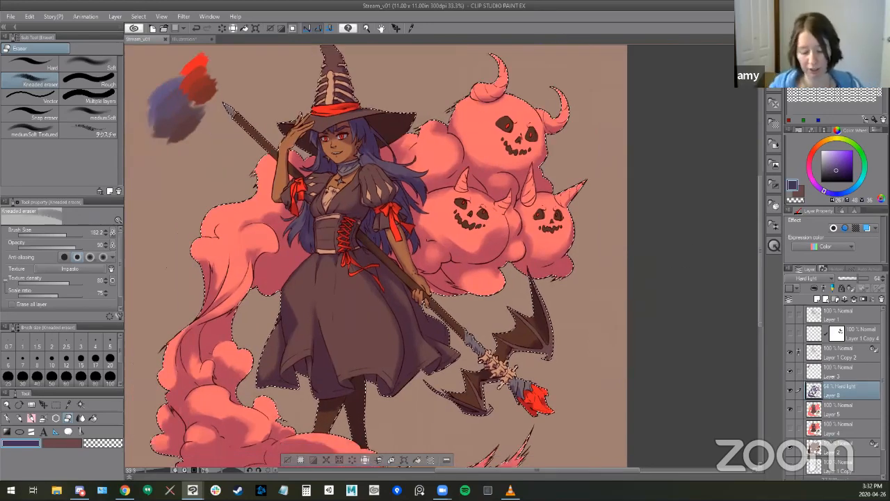
{"action": "left_click_drag", "start_coordinate": [323, 235], "coordinate": [368, 226]}
{"action": "left_click_drag", "start_coordinate": [298, 370], "coordinate": [292, 404]}
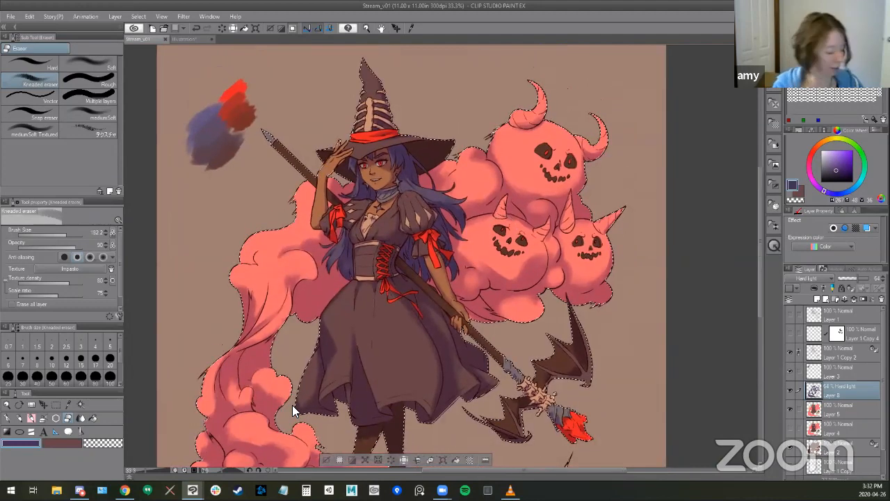
{"action": "key", "text": "ctrl+d"}
{"action": "key", "text": "ctrl+shift+n"}
{"action": "key", "text": "b"}
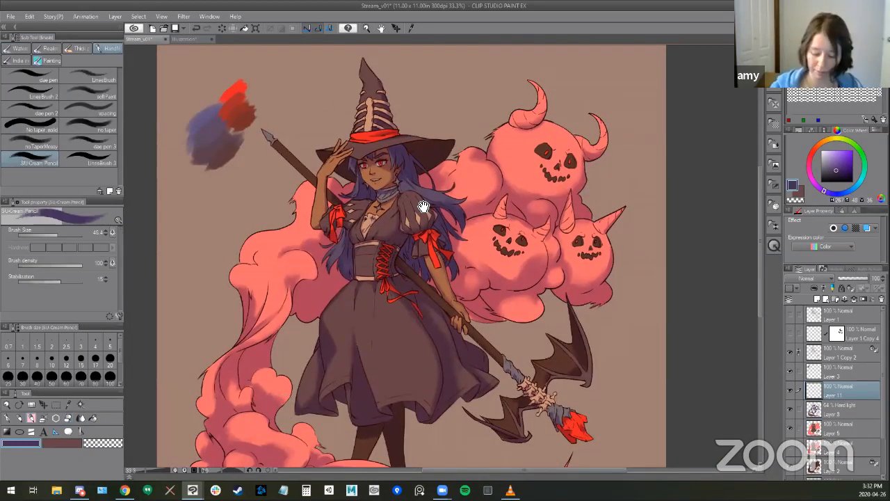
{"action": "left_click_drag", "start_coordinate": [423, 207], "coordinate": [417, 219]}
{"action": "left_click_drag", "start_coordinate": [266, 72], "coordinate": [304, 143]}
{"action": "left_click_drag", "start_coordinate": [559, 358], "coordinate": [557, 346]}
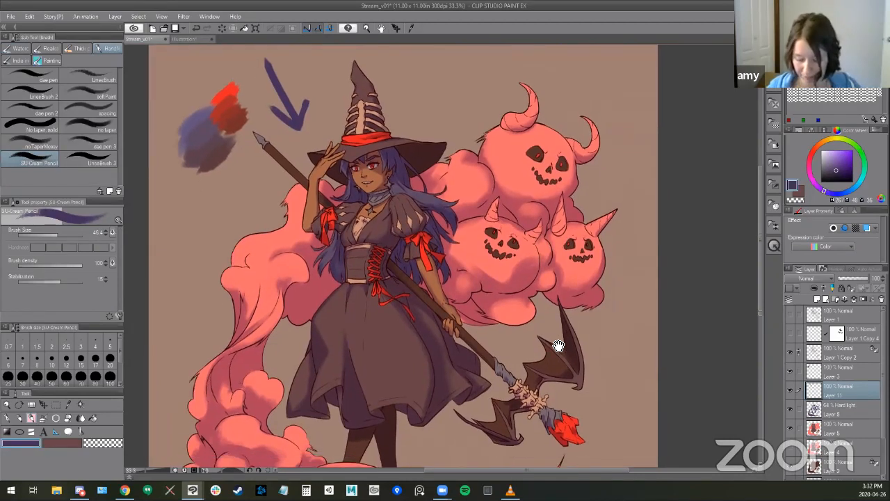
{"action": "mouse_move", "coordinate": [555, 196]}
{"action": "left_mouse_down"}
{"action": "mouse_move", "coordinate": [571, 151]}
{"action": "mouse_move", "coordinate": [528, 202]}
{"action": "left_mouse_up"}
{"action": "key", "text": "ctrl+z"}
{"action": "key", "text": "ctrl+z"}
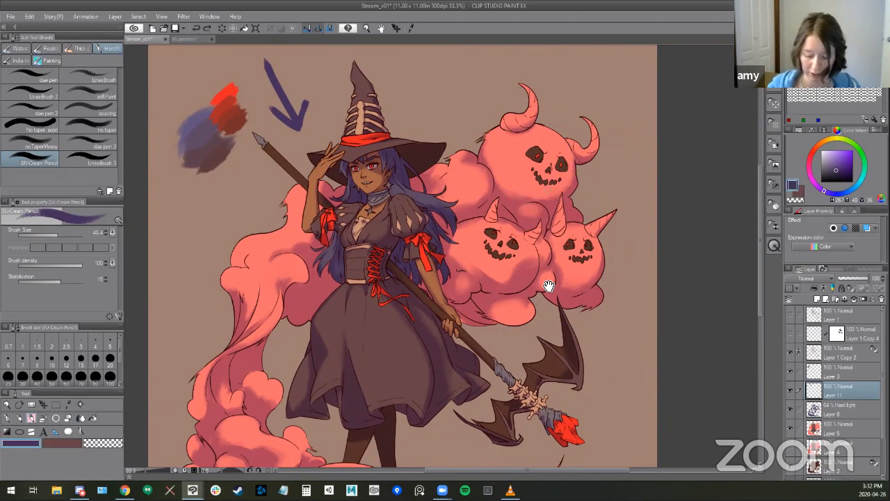
{"action": "left_click_drag", "start_coordinate": [548, 285], "coordinate": [561, 262]}
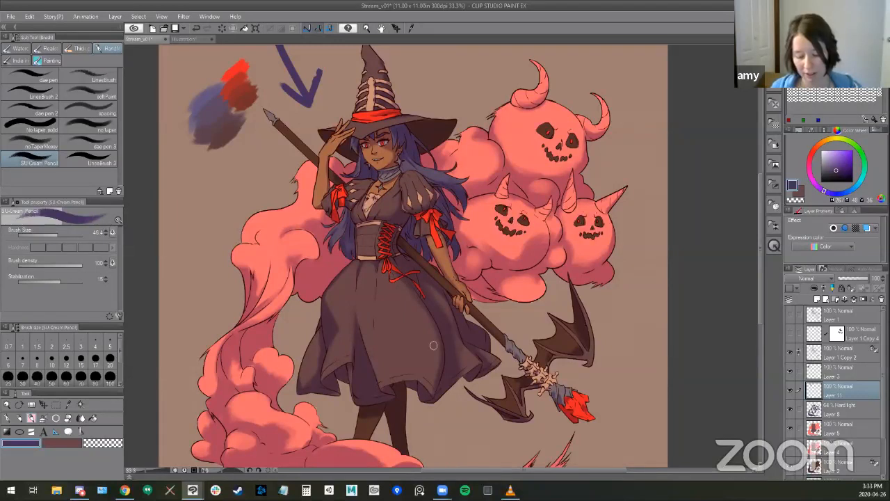
- Switch to white and paint a small test highlight on the witch's face with a reduced SU-Cream Pencil
{"action": "left_click_drag", "start_coordinate": [447, 261], "coordinate": [466, 323]}
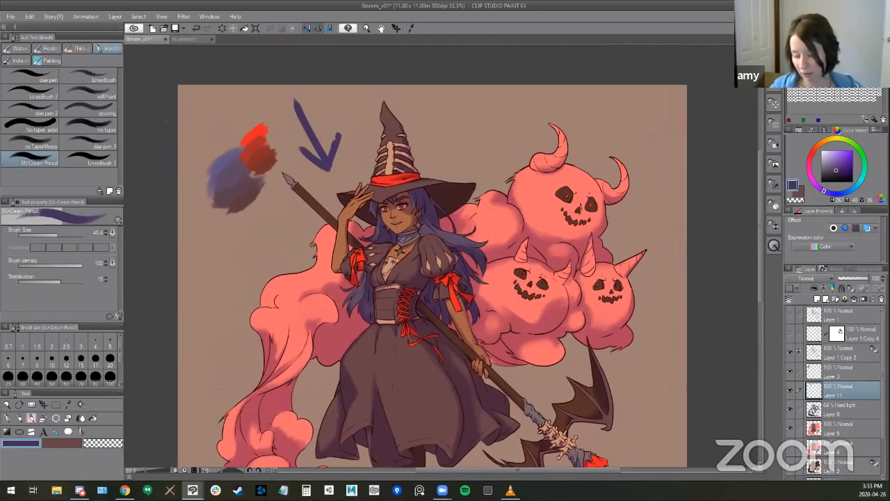
{"action": "left_click_drag", "start_coordinate": [820, 151], "coordinate": [826, 142]}
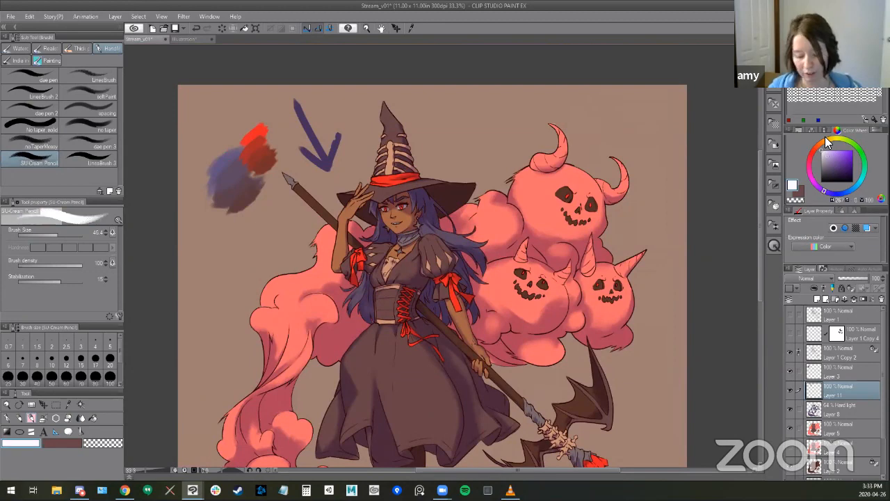
{"action": "scroll", "coordinate": [393, 240], "scroll_direction": "up", "scroll_amount": 2}
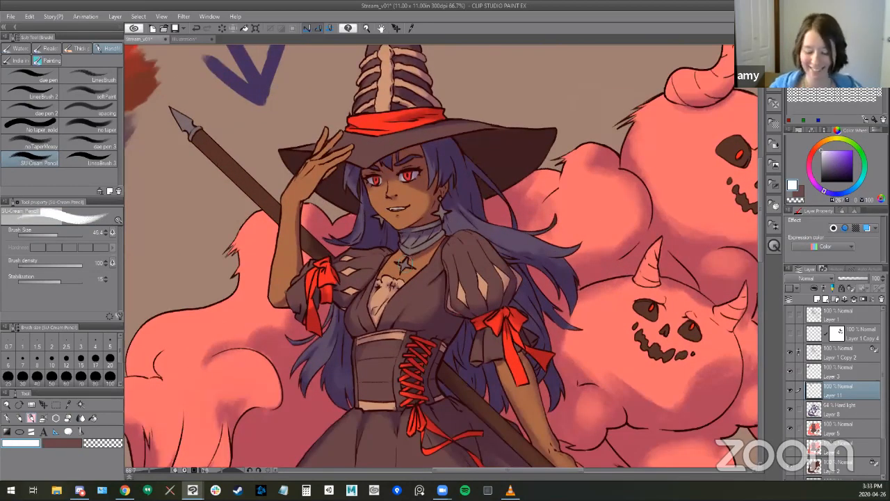
{"action": "key", "text": "bracketleft"}
{"action": "key", "text": "bracketleft"}
{"action": "key", "text": "bracketleft"}
{"action": "mouse_move", "coordinate": [425, 336]}
{"action": "left_mouse_down"}
{"action": "mouse_move", "coordinate": [411, 331]}
{"action": "mouse_move", "coordinate": [421, 318]}
{"action": "left_mouse_up"}
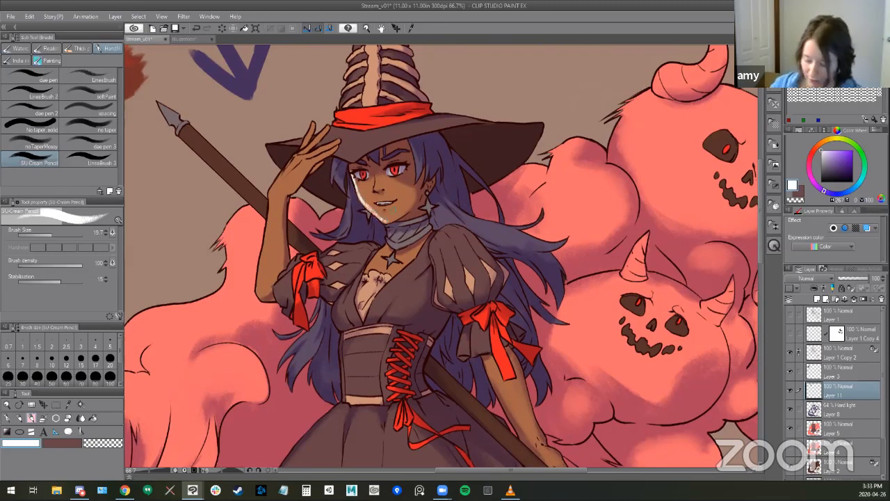
- Lower the test layer's opacity to 34 percent, then delete the layer
{"action": "left_click_drag", "start_coordinate": [853, 280], "coordinate": [854, 283]}
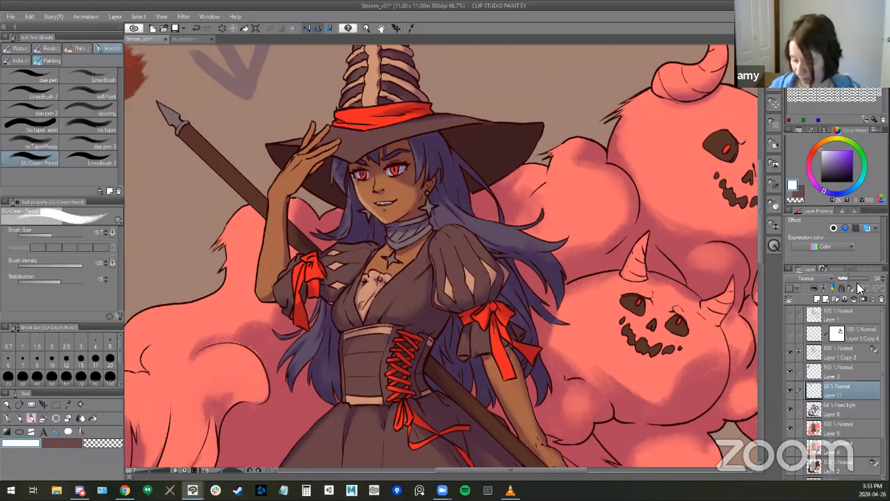
{"action": "left_click", "coordinate": [881, 299]}
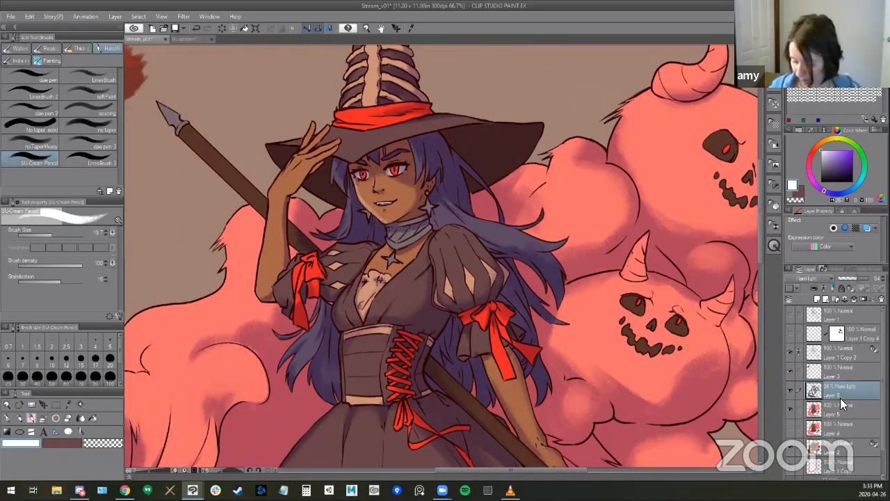
- Compare the witch and smoke with the Hard light shading layer hidden and shown
{"action": "scroll", "coordinate": [444, 339], "scroll_direction": "down", "scroll_amount": 1}
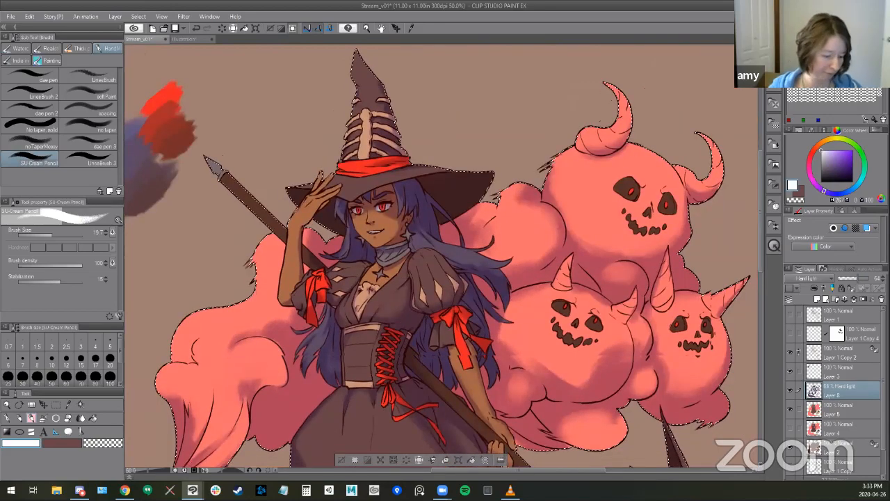
{"action": "left_click_drag", "start_coordinate": [398, 325], "coordinate": [445, 241]}
{"action": "key", "text": "b"}
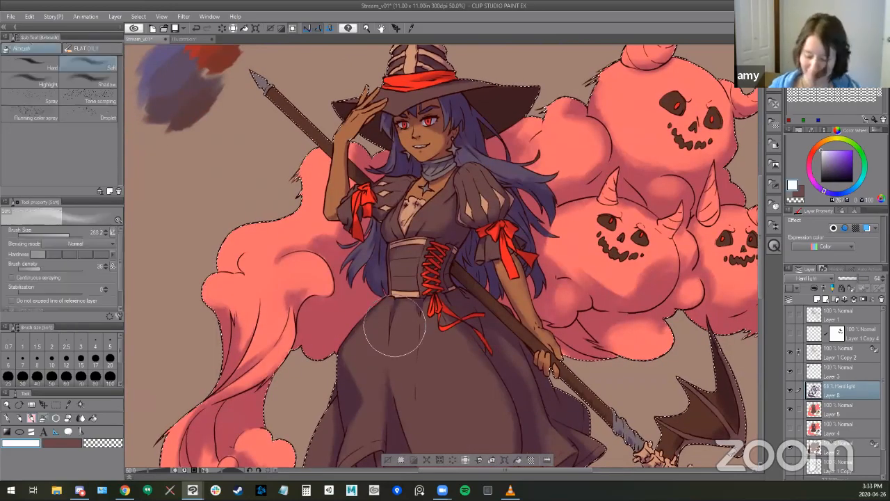
{"action": "left_click_drag", "start_coordinate": [480, 276], "coordinate": [481, 238]}
{"action": "left_click_drag", "start_coordinate": [464, 306], "coordinate": [483, 274]}
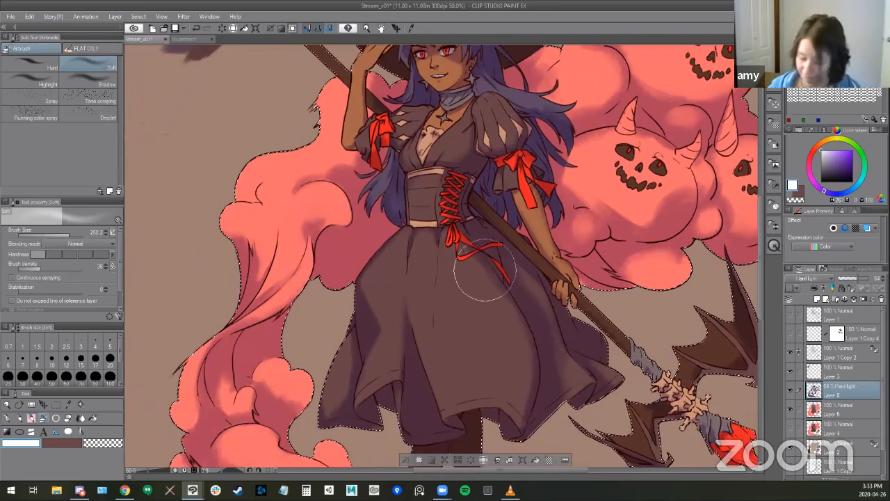
{"action": "key", "text": "b"}
{"action": "left_click", "coordinate": [790, 388]}
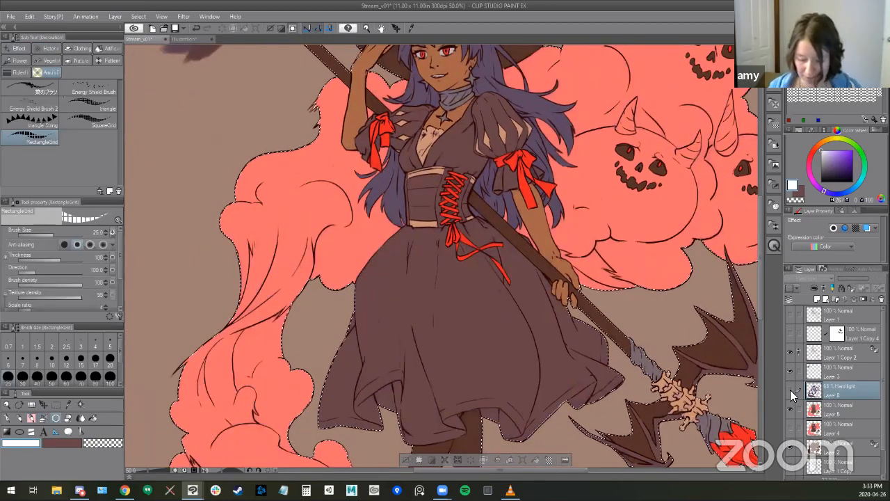
{"action": "left_click", "coordinate": [790, 389]}
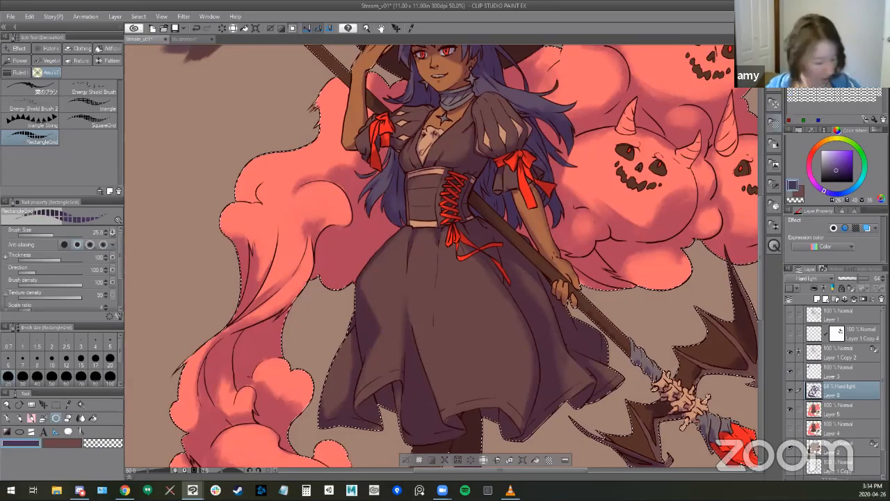
- Refine the shading around the two lower horned pumpkin puffs with the Kneaded eraser and an enlarged purple SU-Cream Pencil
{"action": "key", "text": "b"}
{"action": "left_click_drag", "start_coordinate": [451, 310], "coordinate": [527, 284]}
{"action": "key", "text": "ctrl+minus"}
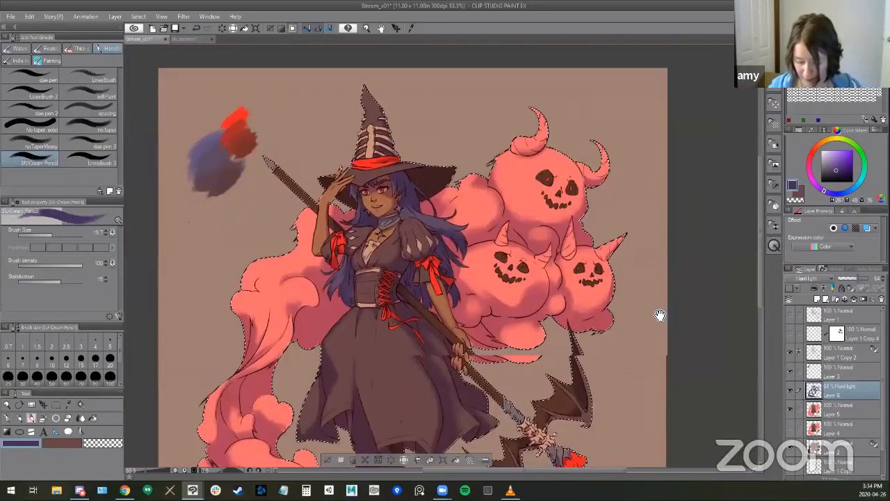
{"action": "left_click_drag", "start_coordinate": [615, 393], "coordinate": [616, 343]}
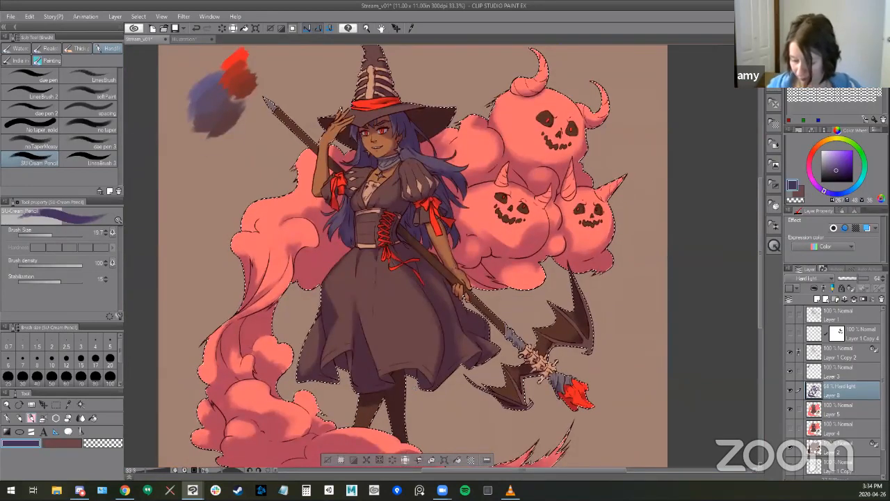
{"action": "key", "text": "e"}
{"action": "left_click_drag", "start_coordinate": [533, 220], "coordinate": [536, 236]}
{"action": "key", "text": "b"}
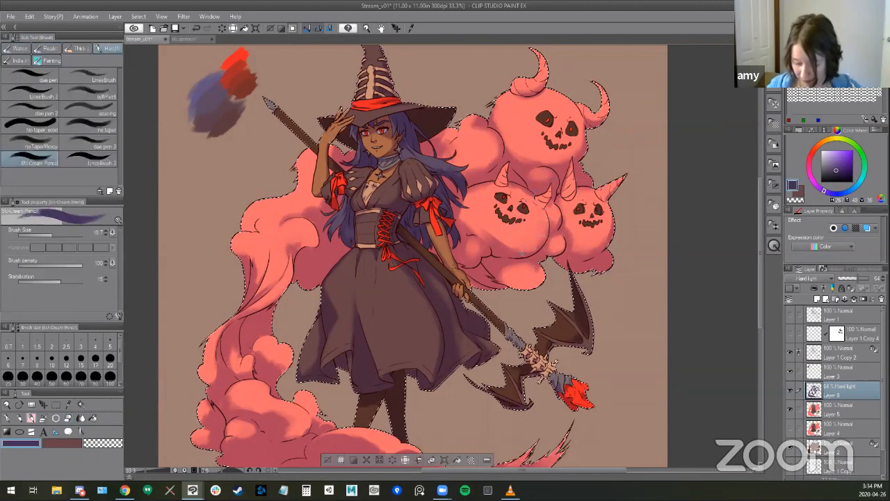
{"action": "key", "text": "bracketright"}
{"action": "key", "text": "bracketright"}
{"action": "key", "text": "bracketright"}
{"action": "key", "text": "bracketright"}
{"action": "key", "text": "bracketright"}
{"action": "key", "text": "bracketright"}
{"action": "key", "text": "bracketright"}
{"action": "mouse_move", "coordinate": [512, 252]}
{"action": "left_mouse_down"}
{"action": "mouse_move", "coordinate": [542, 236]}
{"action": "mouse_move", "coordinate": [519, 250]}
{"action": "left_mouse_up"}
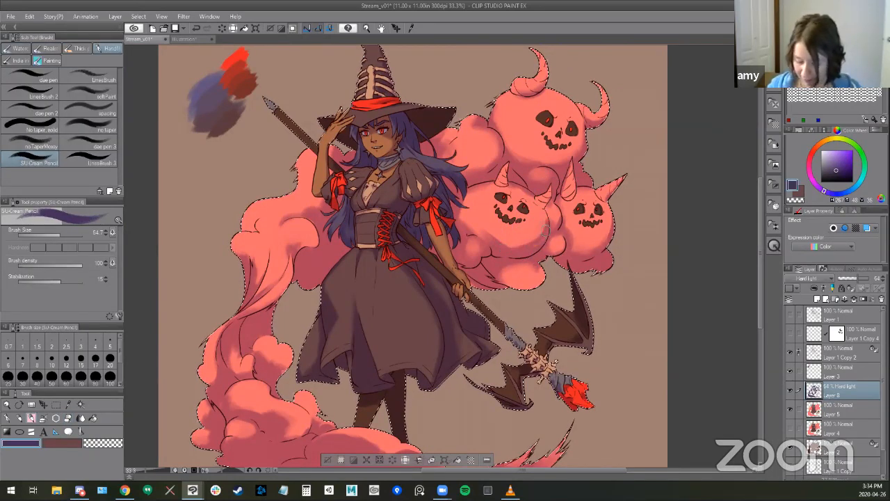
- Blend the shadow edges between the lower pumpkin puffs, alternating the Kneaded eraser and SU-Cream Pencil
{"action": "key", "text": "e"}
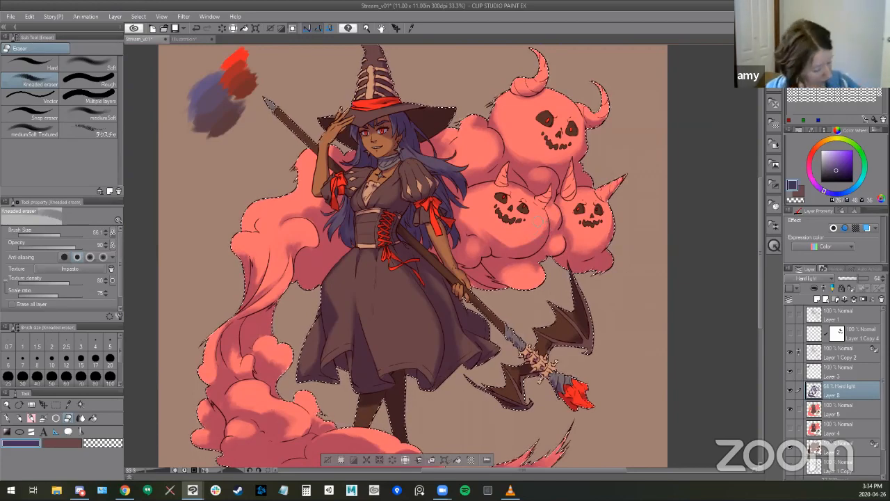
{"action": "key", "text": "b"}
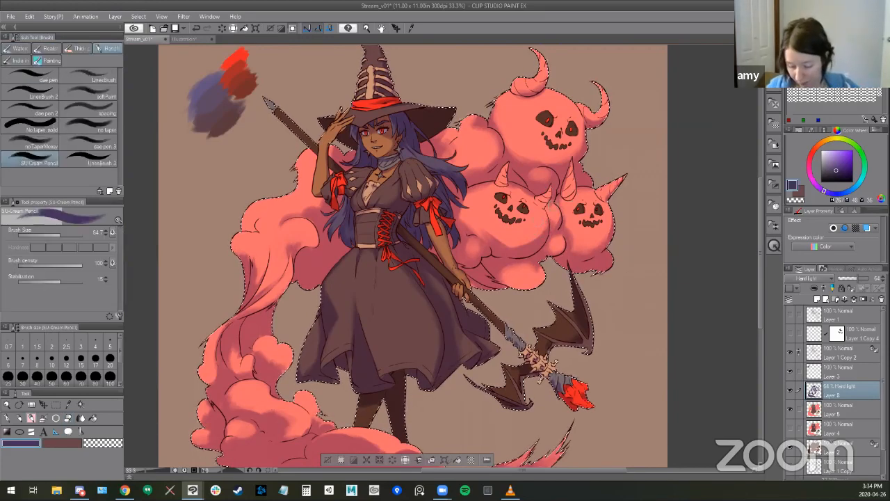
{"action": "key", "text": "e"}
{"action": "key", "text": "b"}
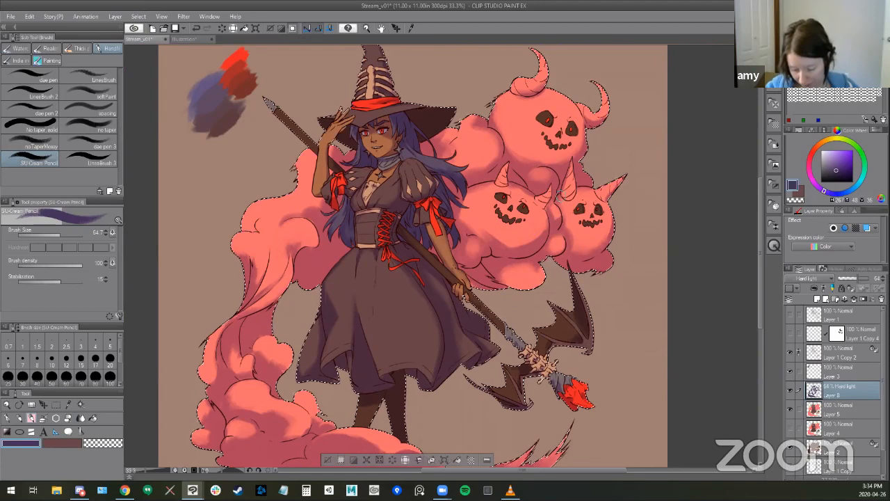
{"action": "key", "text": "e"}
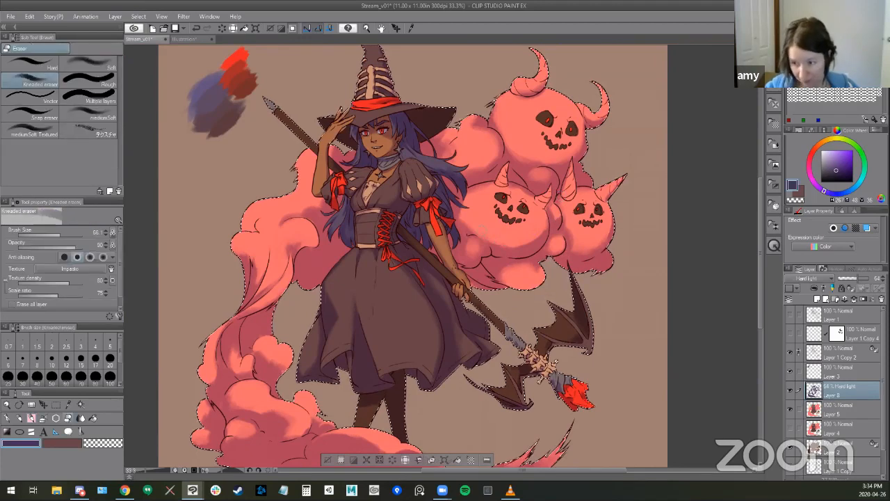
{"action": "key", "text": "b"}
{"action": "left_click_drag", "start_coordinate": [514, 385], "coordinate": [515, 377]}
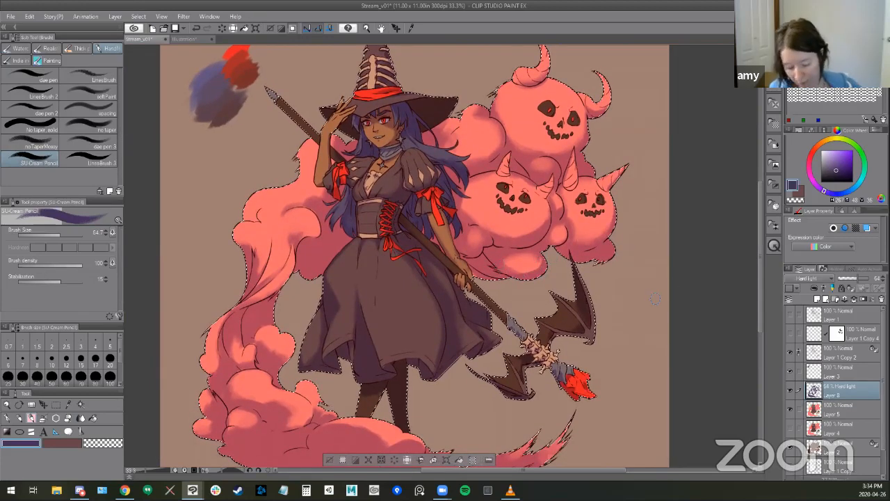
- Add shadow to the crease in the upper smoke column with a larger SU-Cream Pencil and soften its edges with the Kneaded eraser
{"action": "scroll", "coordinate": [582, 363], "scroll_direction": "down", "scroll_amount": 1}
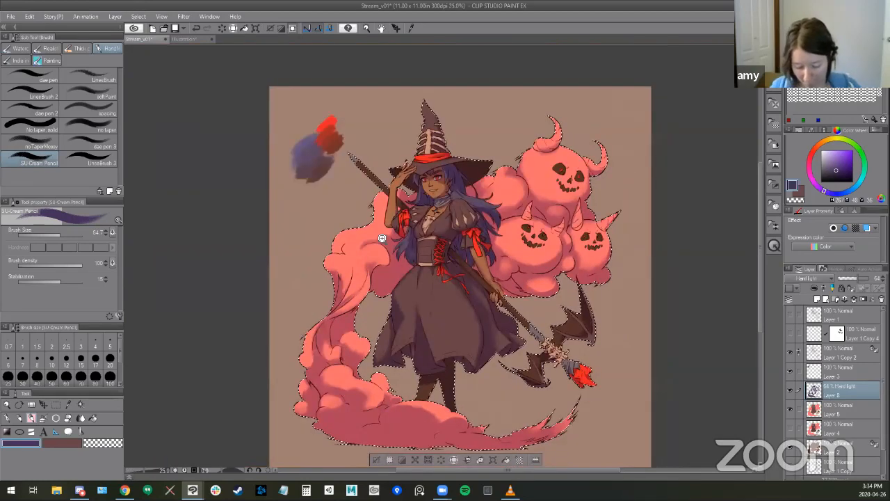
{"action": "scroll", "coordinate": [355, 263], "scroll_direction": "up", "scroll_amount": 1}
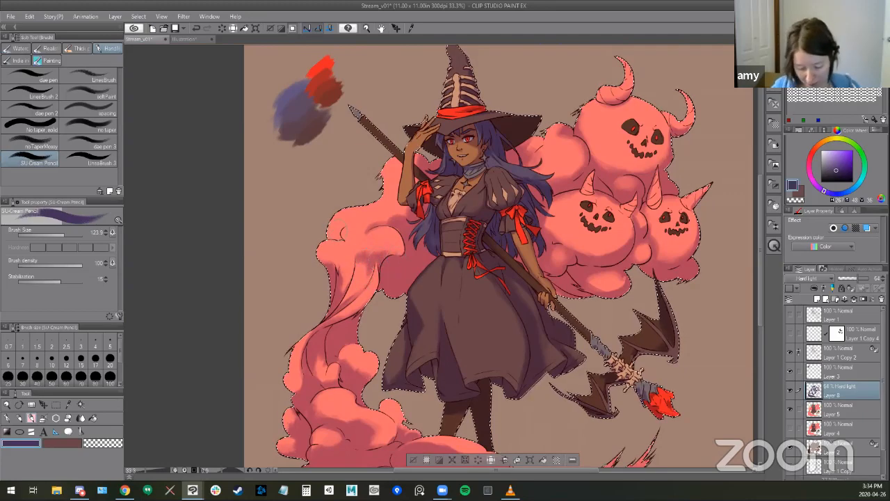
{"action": "key", "text": "e"}
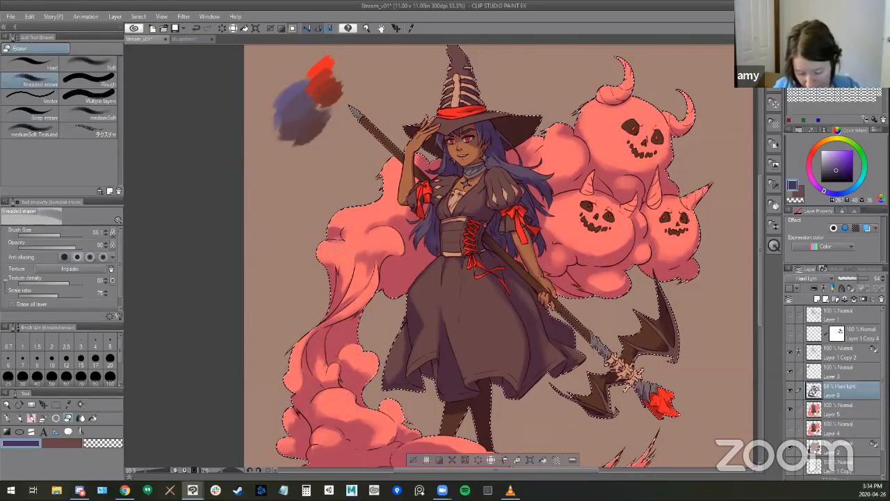
{"action": "key", "text": "b"}
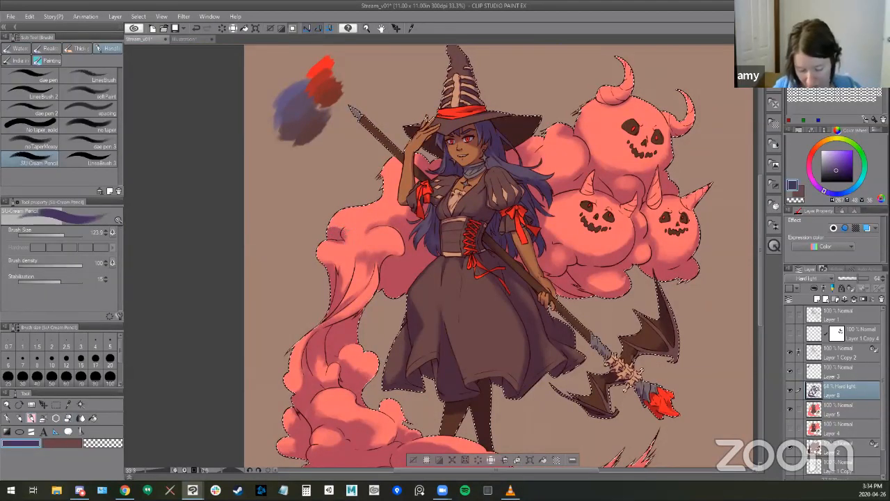
{"action": "scroll", "coordinate": [353, 238], "scroll_direction": "up", "scroll_amount": 1}
{"action": "key", "text": "e"}
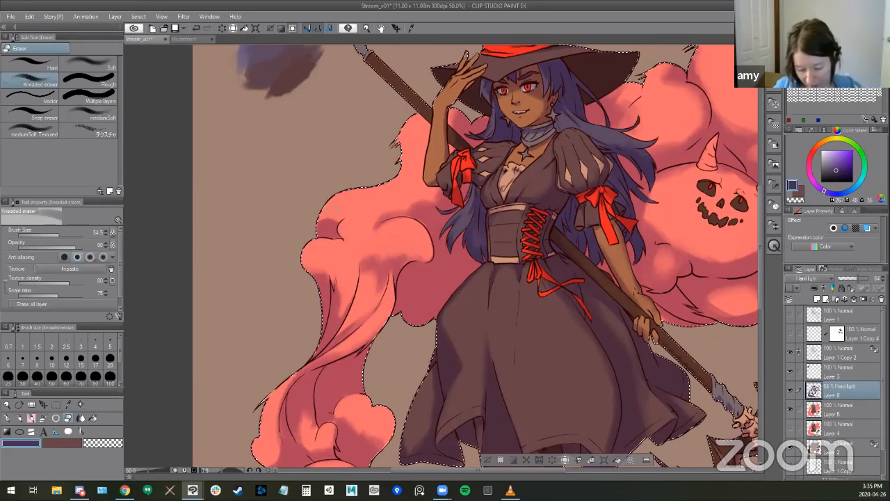
{"action": "key", "text": "bracketright"}
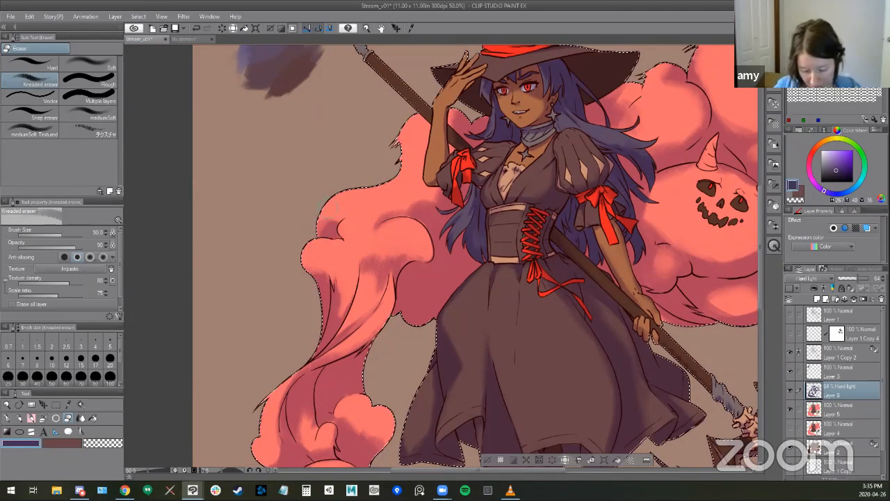
{"action": "key", "text": "b"}
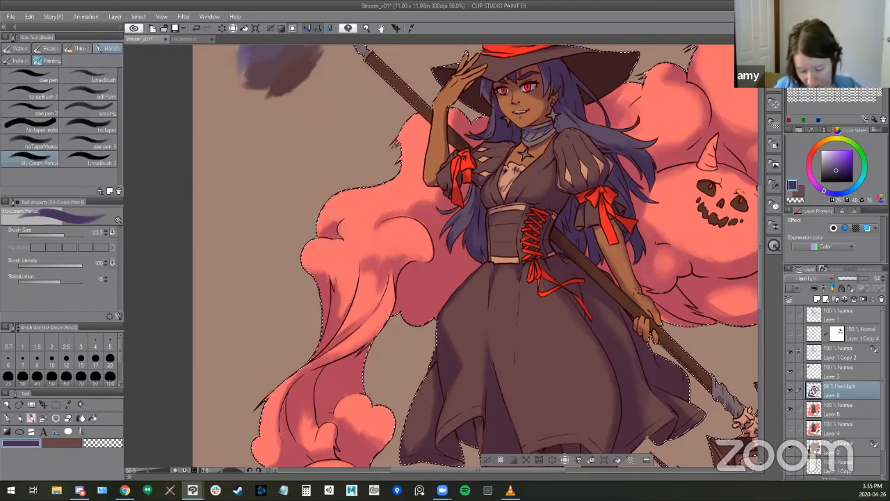
{"action": "scroll", "coordinate": [584, 371], "scroll_direction": "down", "scroll_amount": 2}
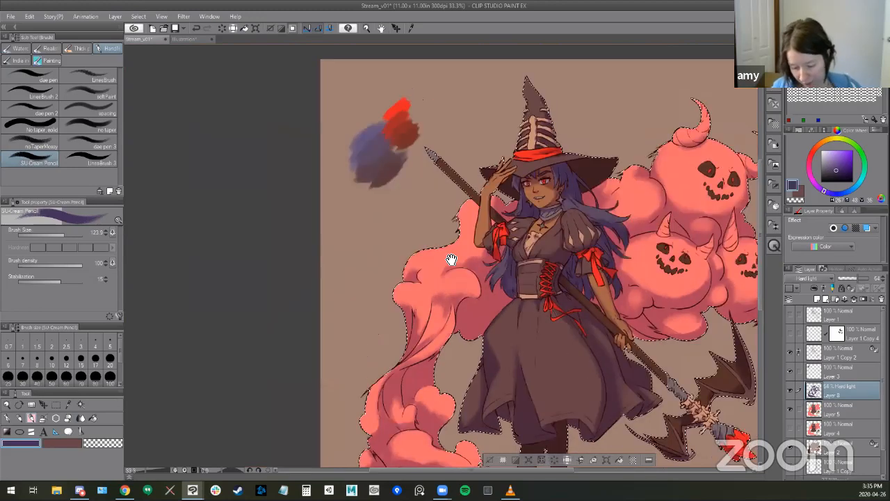
{"action": "left_click_drag", "start_coordinate": [537, 327], "coordinate": [444, 242]}
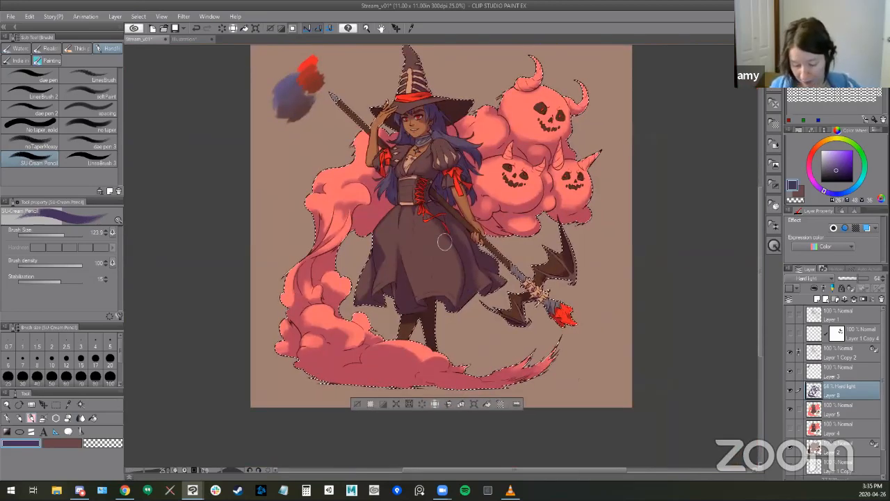
- Clear the selection and add a new raster layer above the Hard light shading layer, clipped to the layer below
{"action": "left_click_drag", "start_coordinate": [528, 297], "coordinate": [536, 326]}
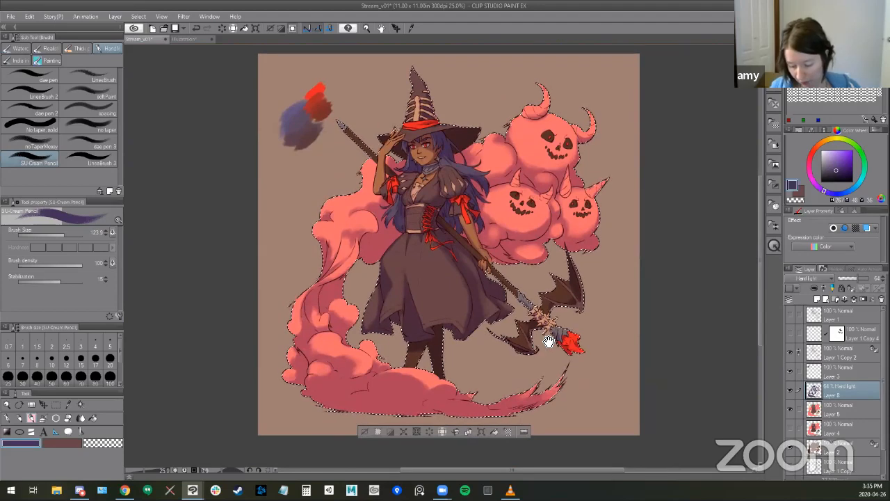
{"action": "scroll", "coordinate": [554, 325], "scroll_direction": "up", "scroll_amount": 1}
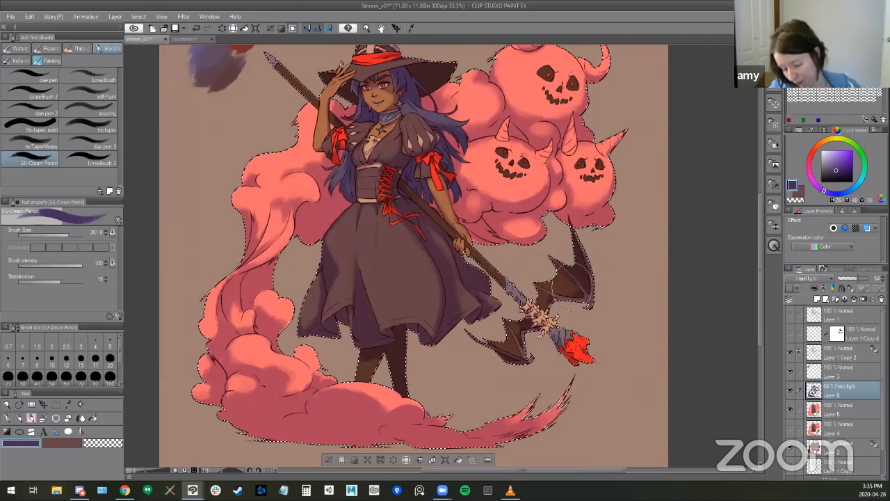
{"action": "key", "text": "ctrl+d"}
{"action": "scroll", "coordinate": [654, 362], "scroll_direction": "down", "scroll_amount": 1}
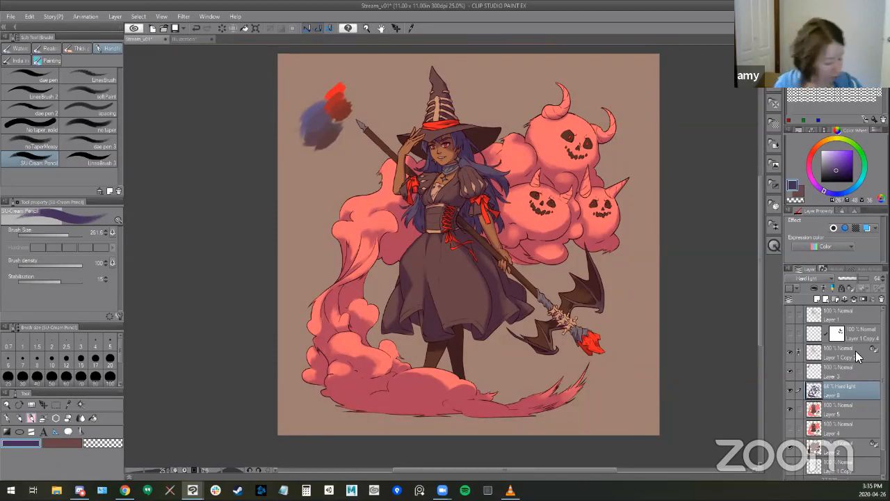
{"action": "key", "text": "ctrl+shift+n"}
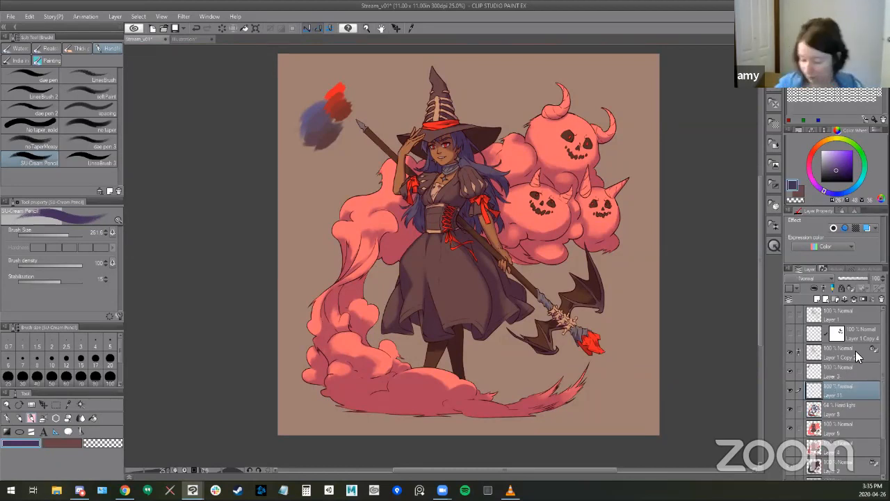
{"action": "right_click", "coordinate": [847, 384]}
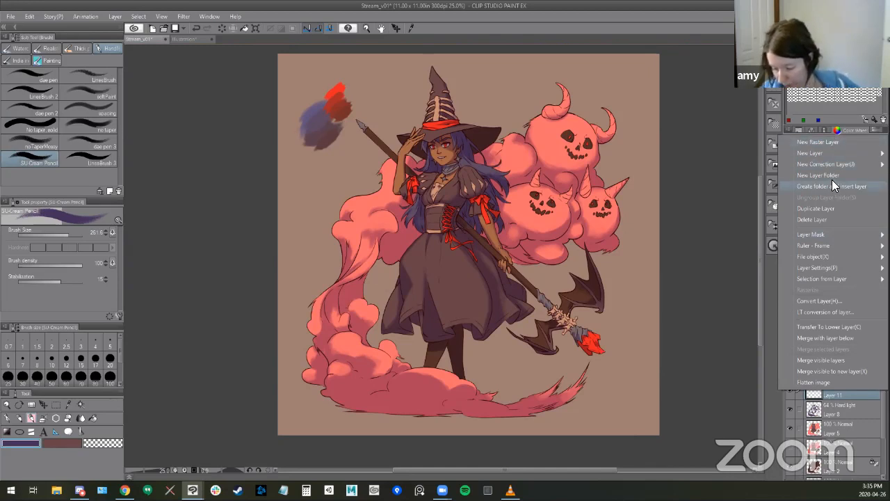
{"action": "left_click", "coordinate": [806, 390]}
{"action": "right_click", "coordinate": [806, 389]}
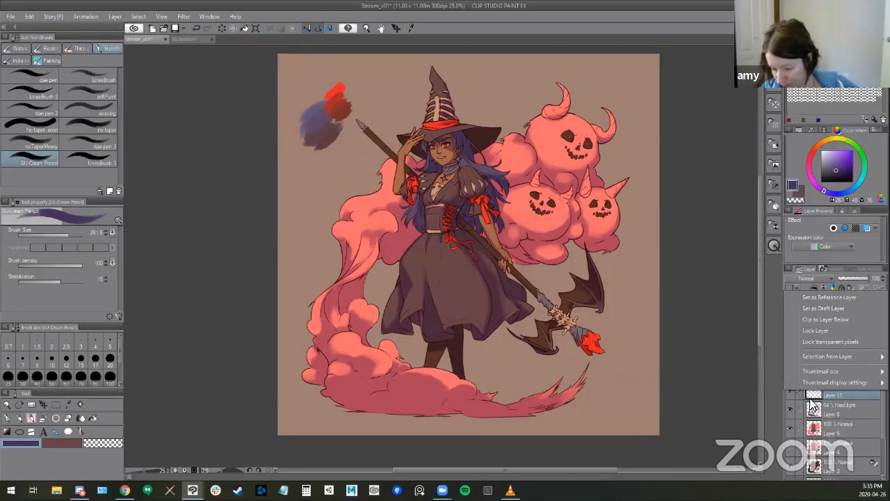
{"action": "left_click", "coordinate": [838, 319]}
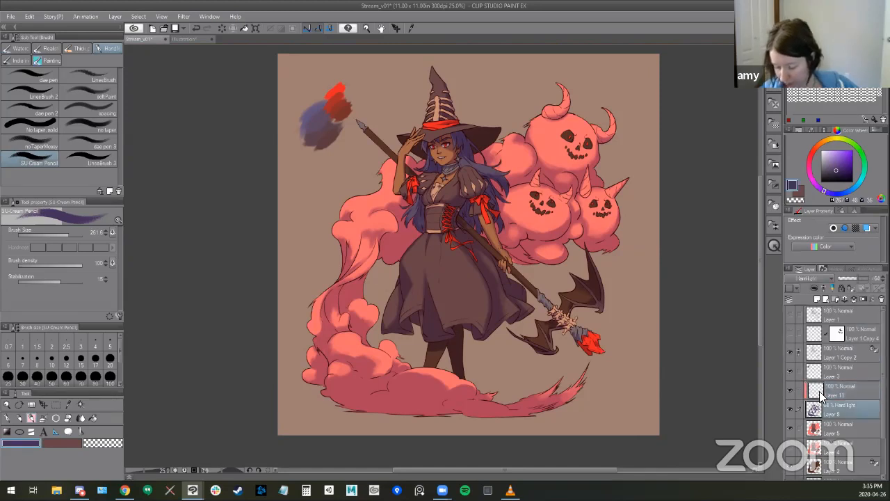
- Choose the Soft airbrush with an orange colour and set the new clipped layer's blending mode to Hard light
{"action": "scroll", "coordinate": [452, 230], "scroll_direction": "up", "scroll_amount": 2}
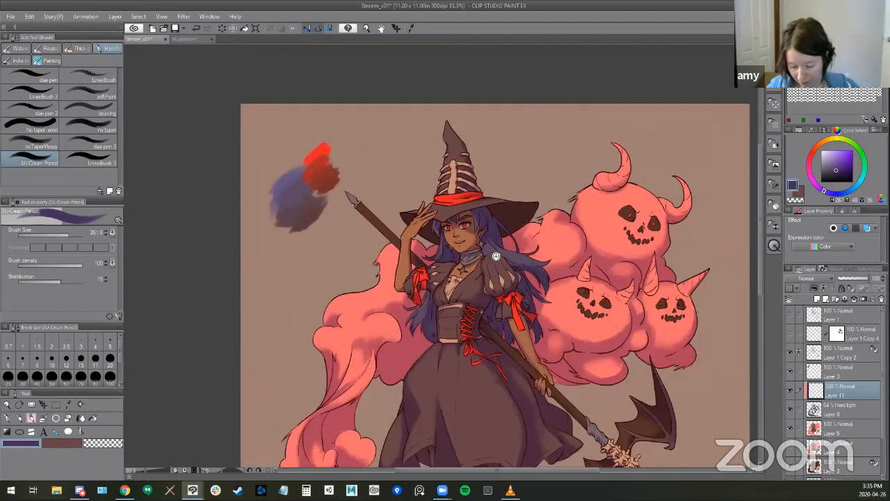
{"action": "scroll", "coordinate": [496, 256], "scroll_direction": "up", "scroll_amount": 1}
{"action": "left_click", "coordinate": [843, 407]}
{"action": "key", "text": "b"}
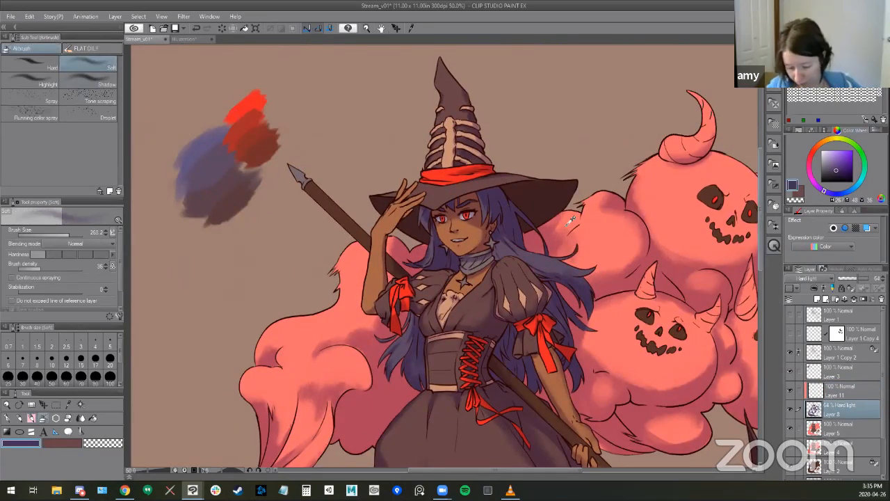
{"action": "left_click", "coordinate": [842, 149]}
{"action": "left_click_drag", "start_coordinate": [815, 145], "coordinate": [814, 144]}
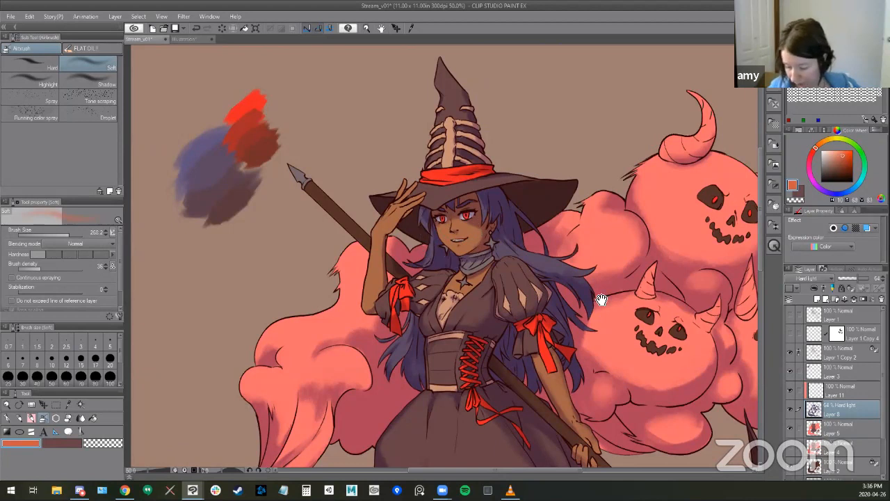
{"action": "scroll", "coordinate": [723, 290], "scroll_direction": "up", "scroll_amount": 1}
{"action": "left_click", "coordinate": [831, 391]}
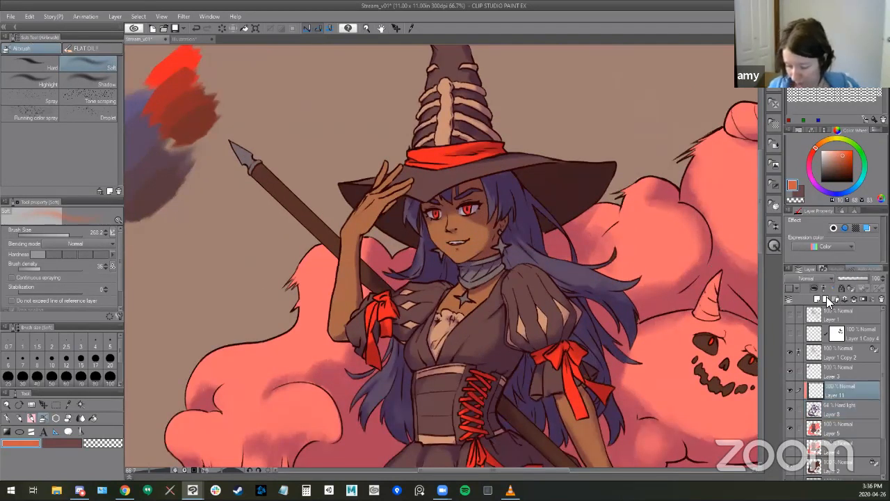
{"action": "left_click", "coordinate": [808, 279]}
{"action": "left_click", "coordinate": [800, 154]}
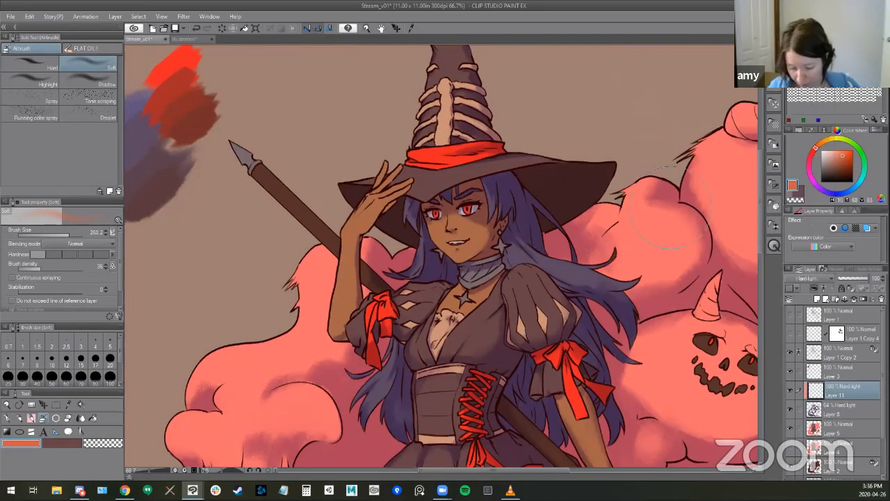
- Airbrush a warm orange blush across the witch's cheeks and nose with a smaller Soft airbrush
{"action": "mouse_move", "coordinate": [463, 227]}
{"action": "left_mouse_down"}
{"action": "mouse_move", "coordinate": [421, 223]}
{"action": "mouse_move", "coordinate": [450, 221]}
{"action": "mouse_move", "coordinate": [460, 242]}
{"action": "mouse_move", "coordinate": [485, 224]}
{"action": "left_mouse_up"}
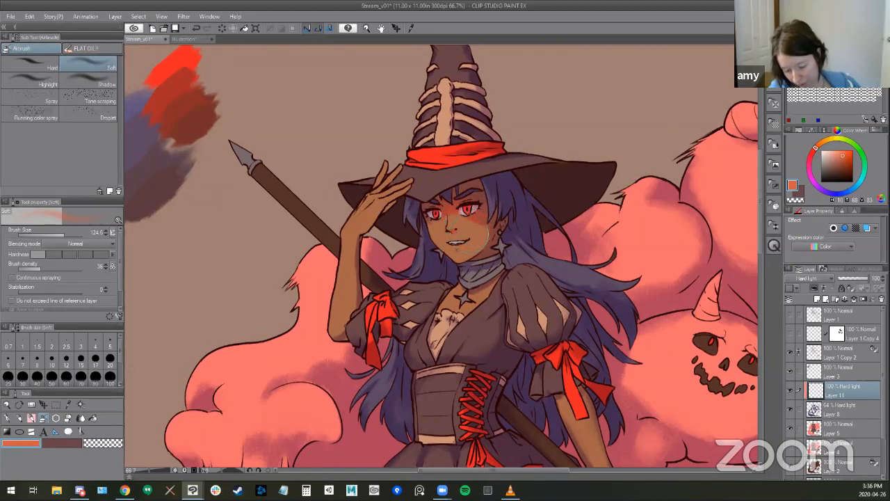
{"action": "left_click_drag", "start_coordinate": [550, 340], "coordinate": [532, 313]}
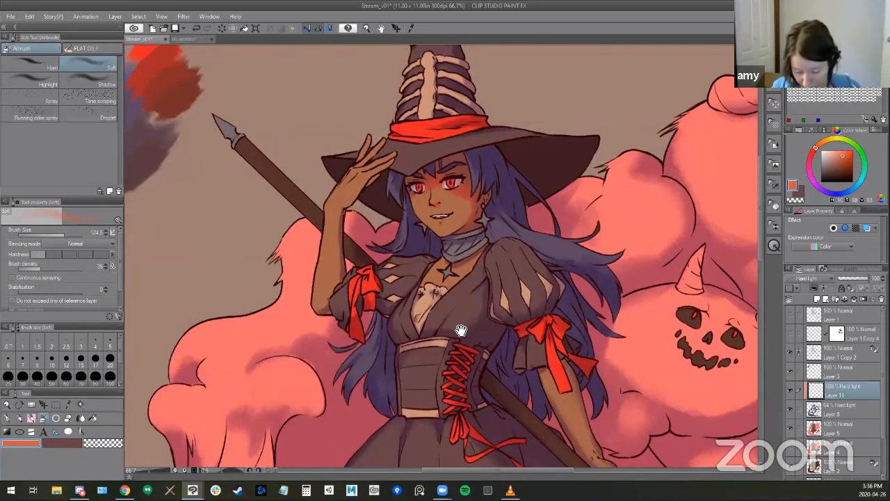
{"action": "left_click_drag", "start_coordinate": [459, 334], "coordinate": [461, 319]}
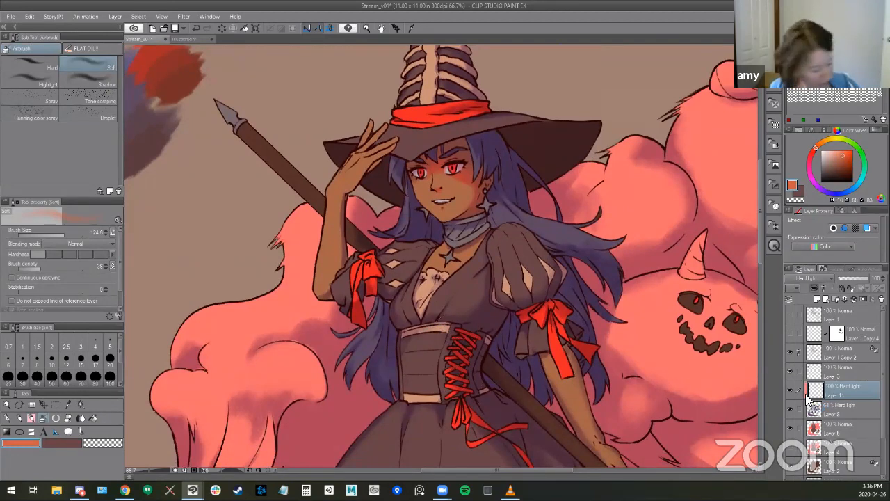
- Refine the witch's upper-body shading on the original Hard light shading layer, using the Kneaded eraser and a smaller SU-Cream Pencil
{"action": "left_click", "coordinate": [834, 409]}
{"action": "key", "text": "e"}
{"action": "scroll", "coordinate": [402, 213], "scroll_direction": "up", "scroll_amount": 2}
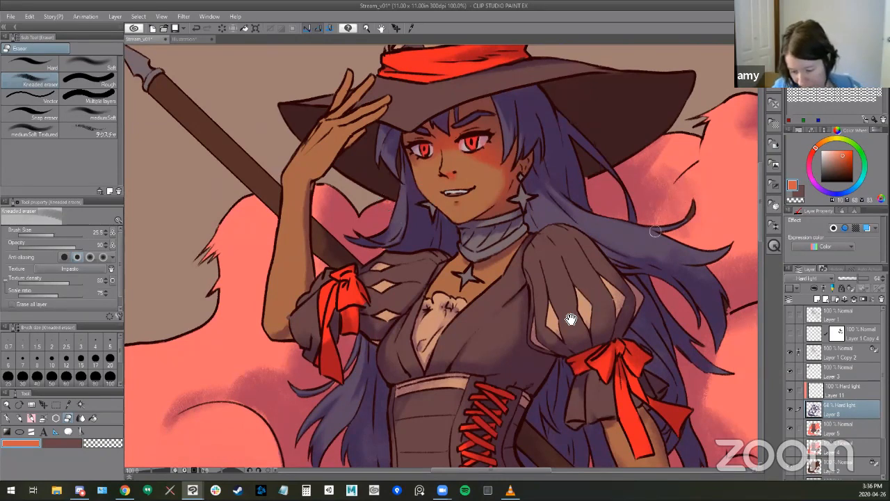
{"action": "left_click_drag", "start_coordinate": [588, 344], "coordinate": [574, 363]}
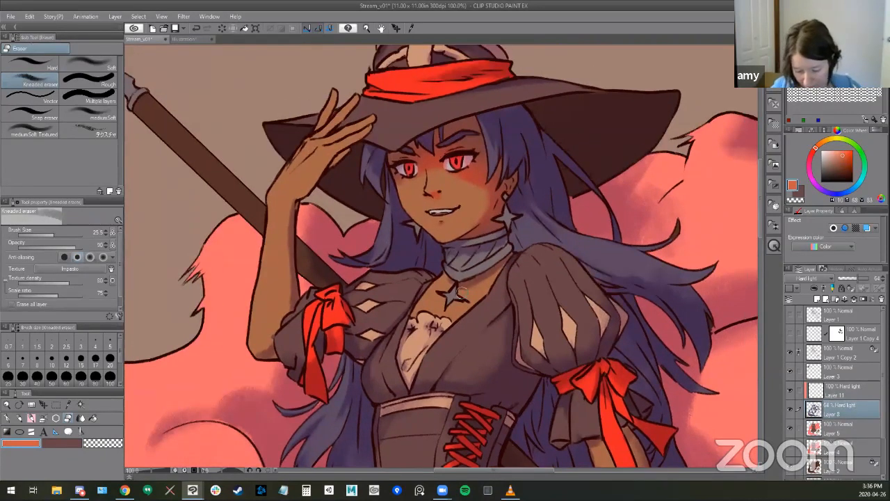
{"action": "key", "text": "b"}
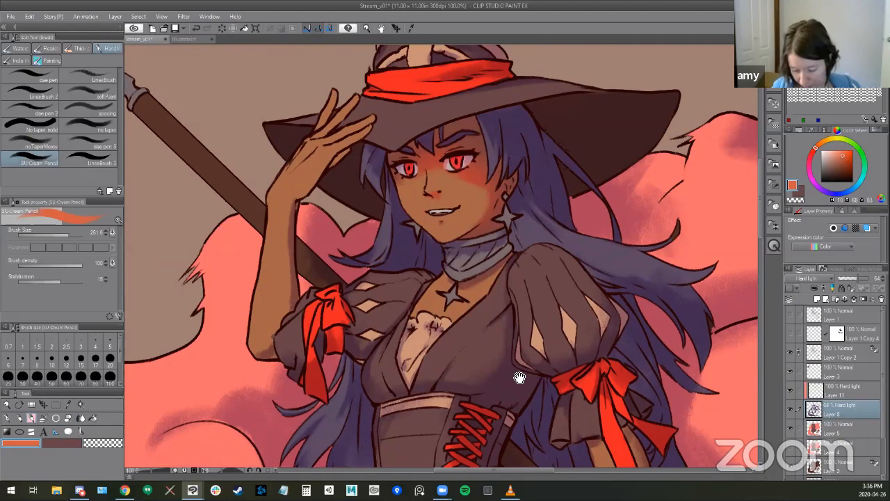
{"action": "scroll", "coordinate": [520, 374], "scroll_direction": "down", "scroll_amount": 2}
{"action": "left_click_drag", "start_coordinate": [492, 270], "coordinate": [450, 161]}
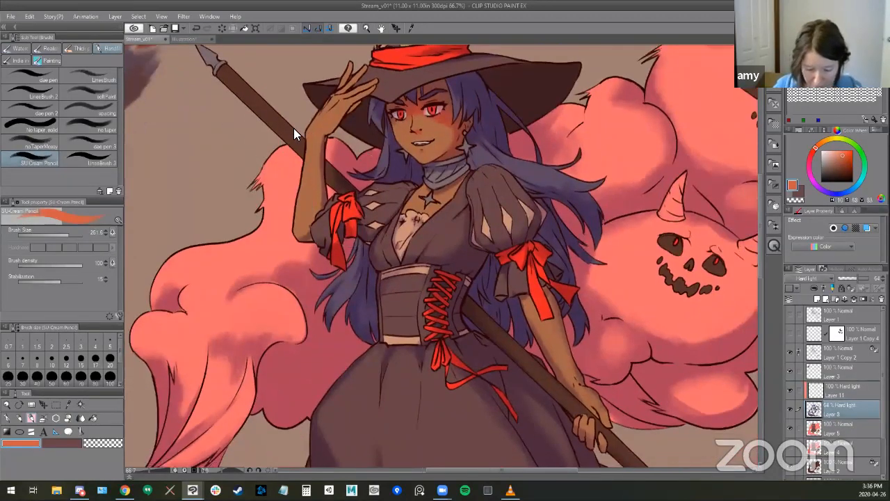
{"action": "key", "text": "]"}
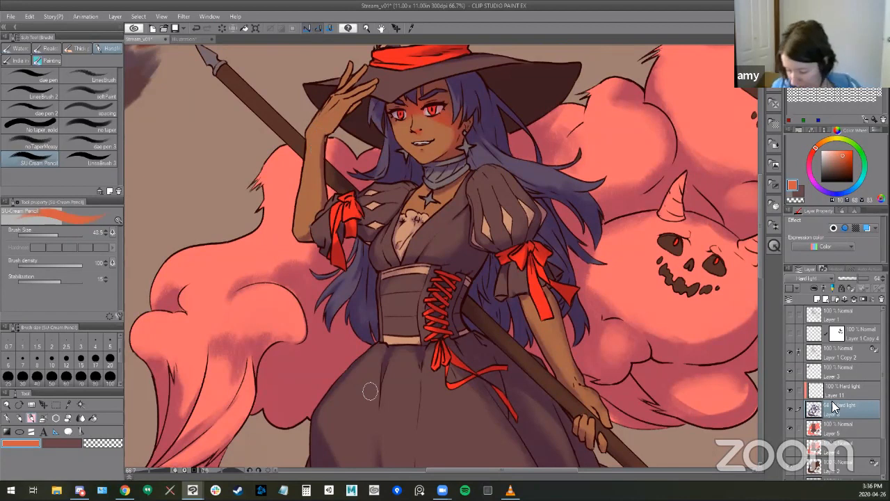
- Airbrush thin orange accents along the shadow edges of both of the witch's arms on the clipped Hard light layer
{"action": "left_click", "coordinate": [821, 395]}
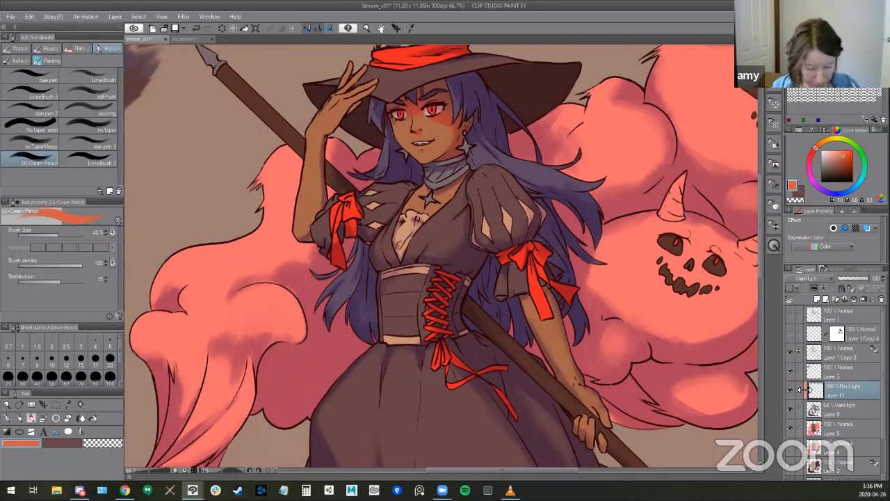
{"action": "key", "text": "b"}
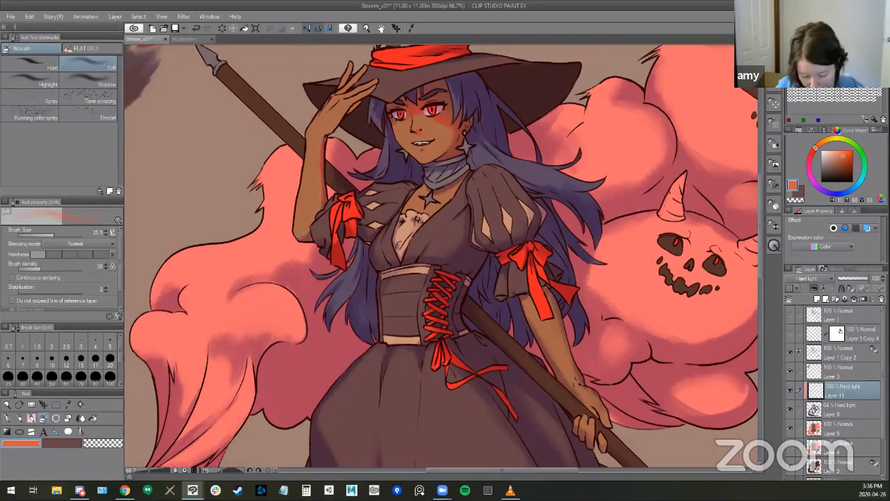
{"action": "left_click_drag", "start_coordinate": [527, 299], "coordinate": [491, 269]}
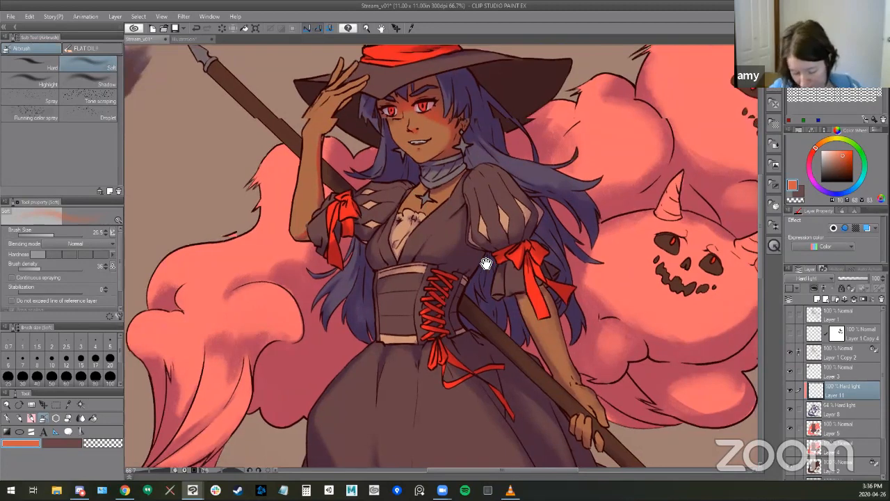
{"action": "left_click_drag", "start_coordinate": [507, 317], "coordinate": [437, 244]}
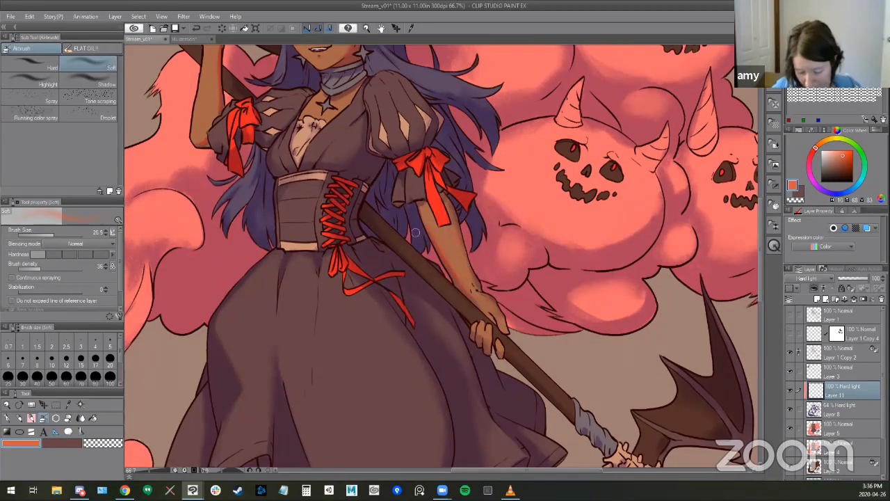
- Try an orange SU-Cream Pencil stroke along the shadow edge of the skirt's outer fold on the clipped layer
{"action": "left_click", "coordinate": [835, 408]}
{"action": "key", "text": "e"}
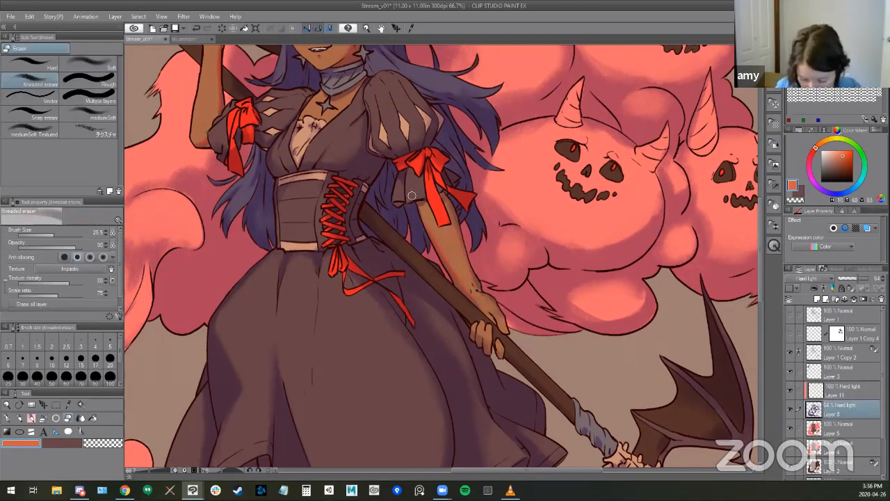
{"action": "key", "text": "b"}
{"action": "left_click_drag", "start_coordinate": [423, 209], "coordinate": [493, 65]}
{"action": "key", "text": "]"}
{"action": "left_click_drag", "start_coordinate": [285, 203], "coordinate": [297, 225]}
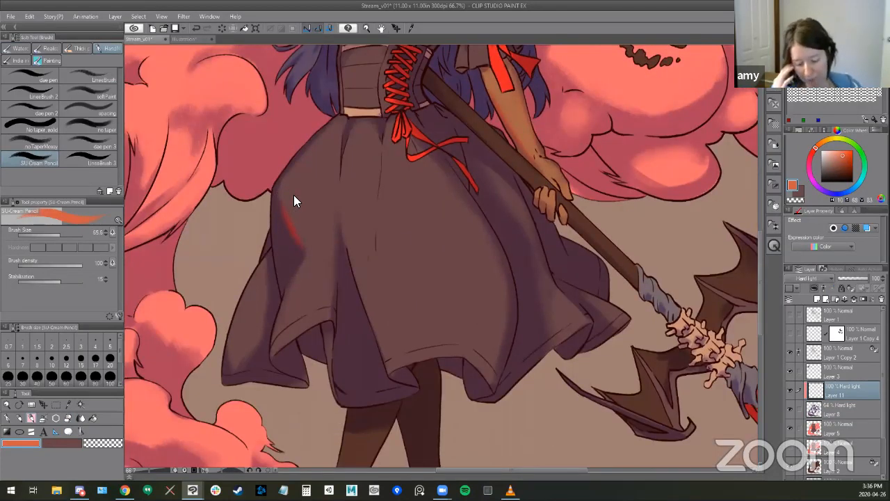
{"action": "key", "text": "ctrl+z"}
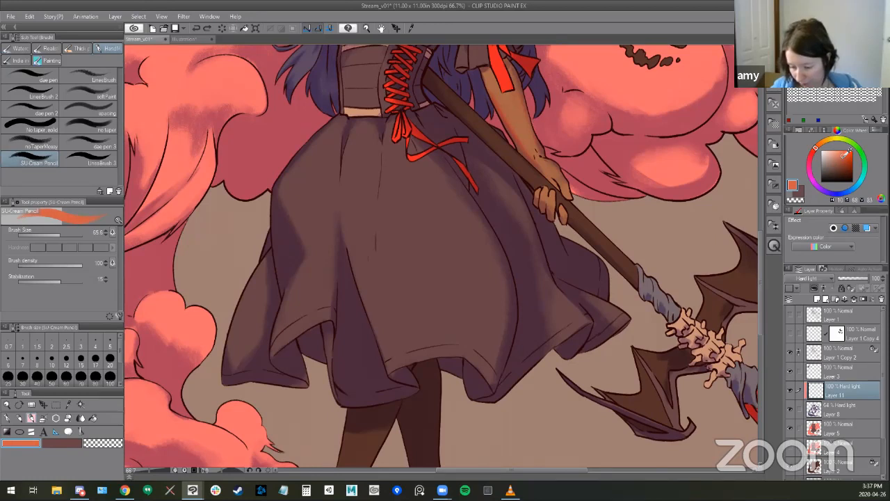
- Lower the clipped Hard light layer's opacity and test redder SU-Cream Pencil colours on the skirt fold, choosing a medium red
{"action": "left_click", "coordinate": [528, 192], "text": "alt"}
{"action": "left_click_drag", "start_coordinate": [524, 247], "coordinate": [513, 353]}
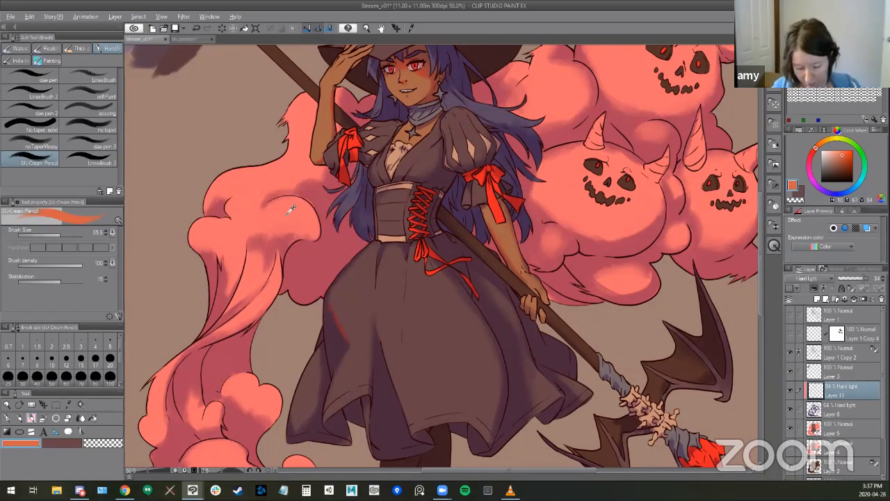
{"action": "left_click", "coordinate": [360, 247], "text": "alt"}
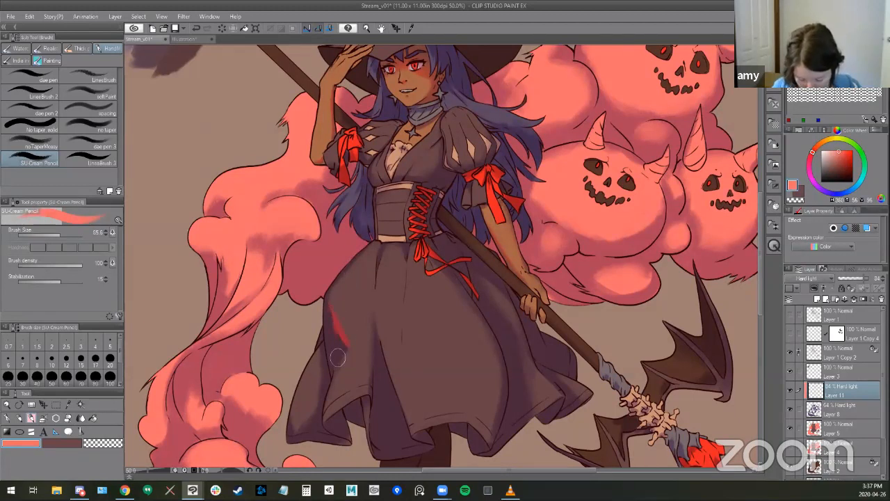
{"action": "left_click", "coordinate": [346, 324], "text": "alt"}
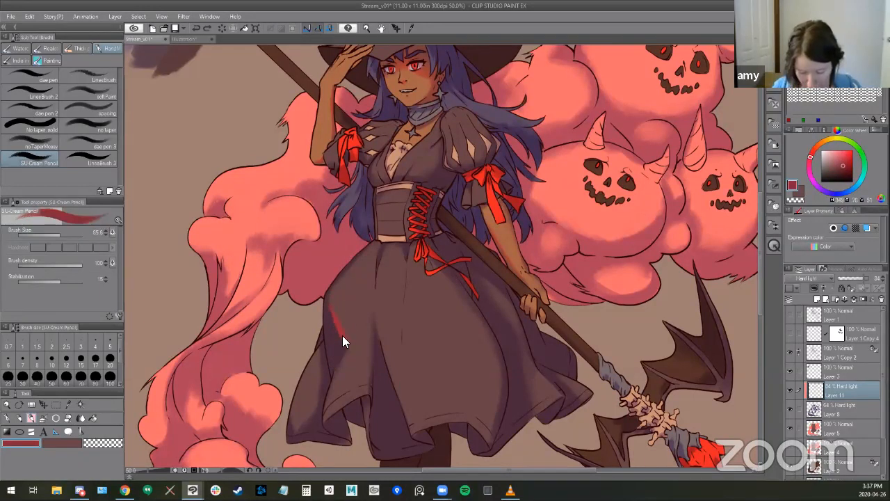
{"action": "key", "text": "ctrl+z"}
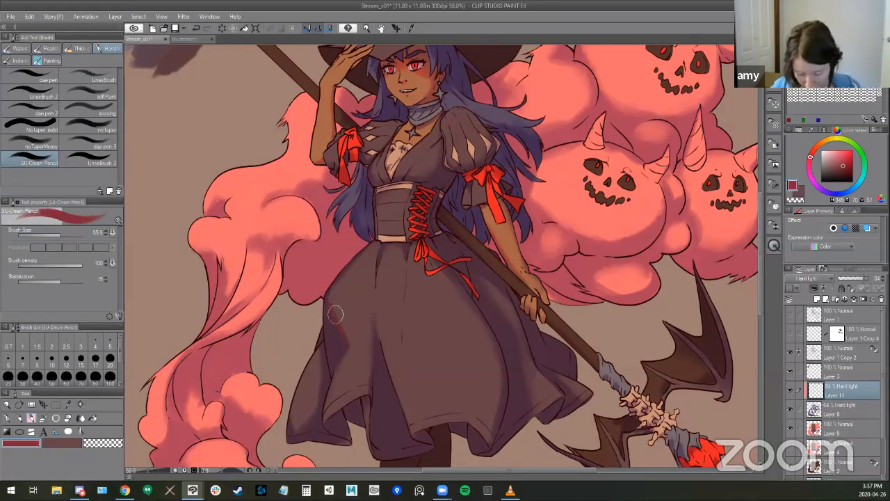
{"action": "left_click", "coordinate": [846, 154]}
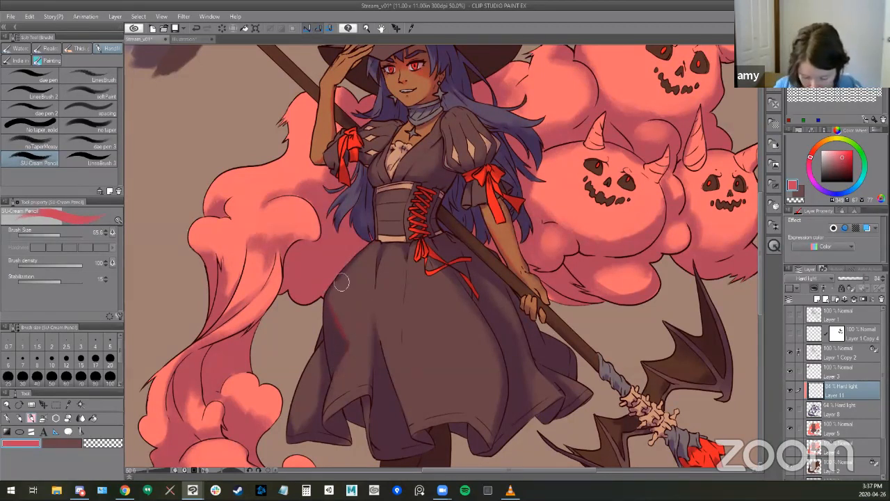
- Paint medium-red SU-Cream Pencil accents along the shadow edges of the skirt's outer folds and back hem, reducing the brush size to 52
{"action": "left_click_drag", "start_coordinate": [431, 369], "coordinate": [443, 273]}
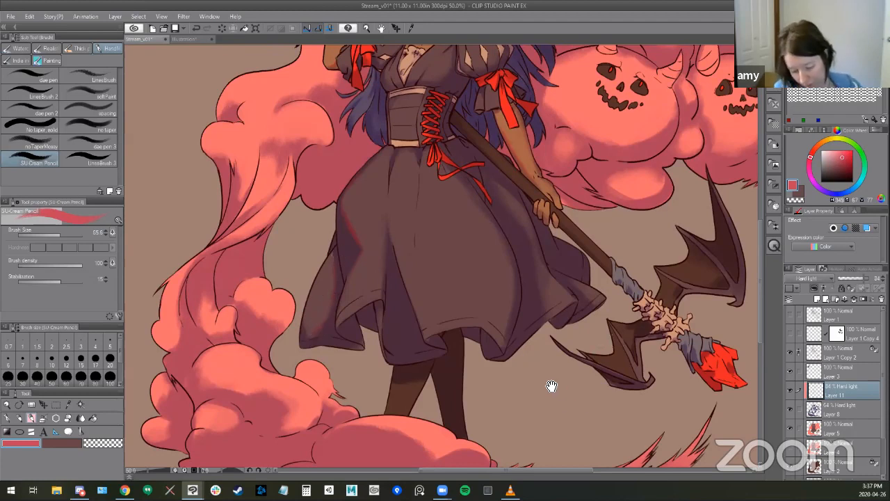
{"action": "left_click_drag", "start_coordinate": [552, 388], "coordinate": [547, 390]}
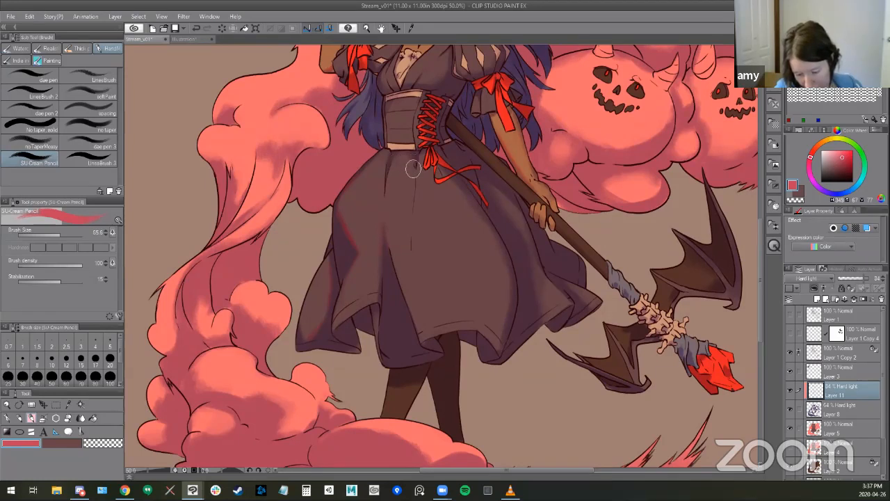
{"action": "left_click_drag", "start_coordinate": [533, 310], "coordinate": [491, 310]}
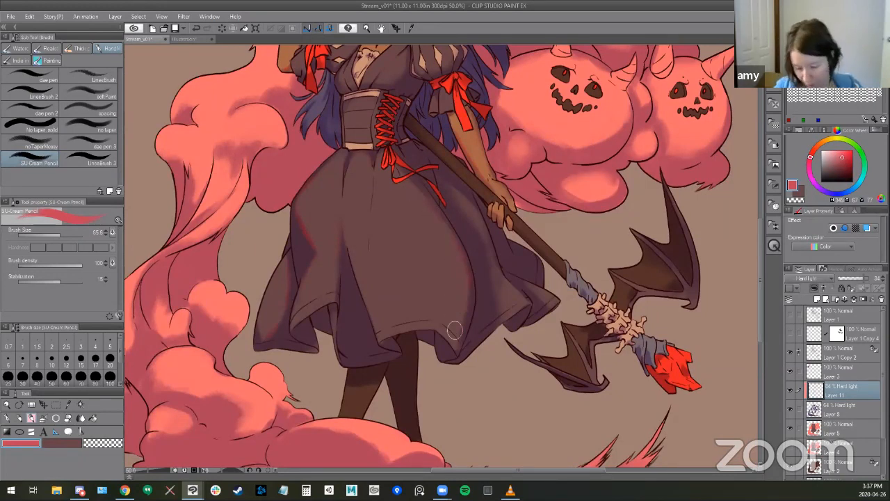
{"action": "left_click_drag", "start_coordinate": [546, 344], "coordinate": [462, 396]}
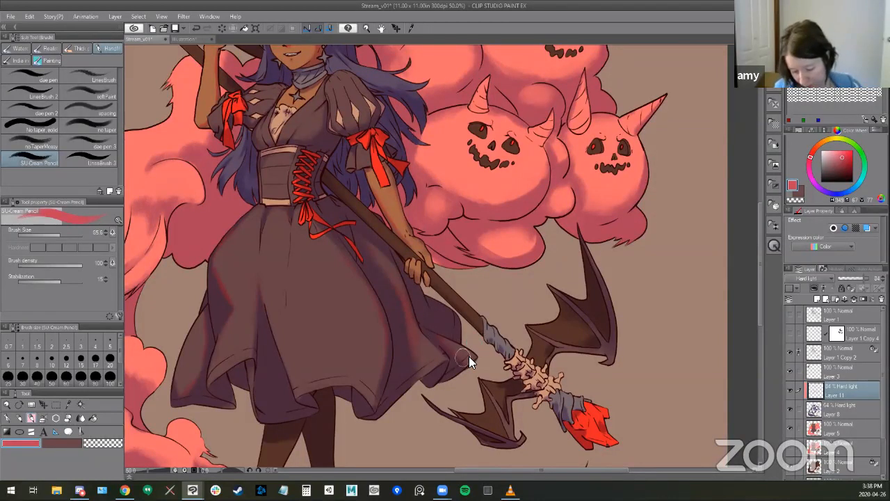
{"action": "key", "text": "bracketleft"}
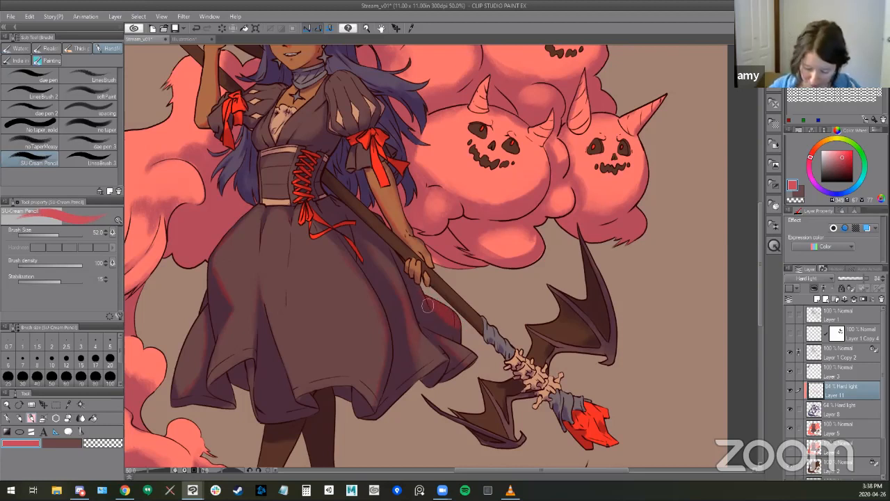
{"action": "mouse_move", "coordinate": [421, 382]}
{"action": "left_mouse_down"}
{"action": "mouse_move", "coordinate": [439, 366]}
{"action": "mouse_move", "coordinate": [449, 319]}
{"action": "left_mouse_up"}
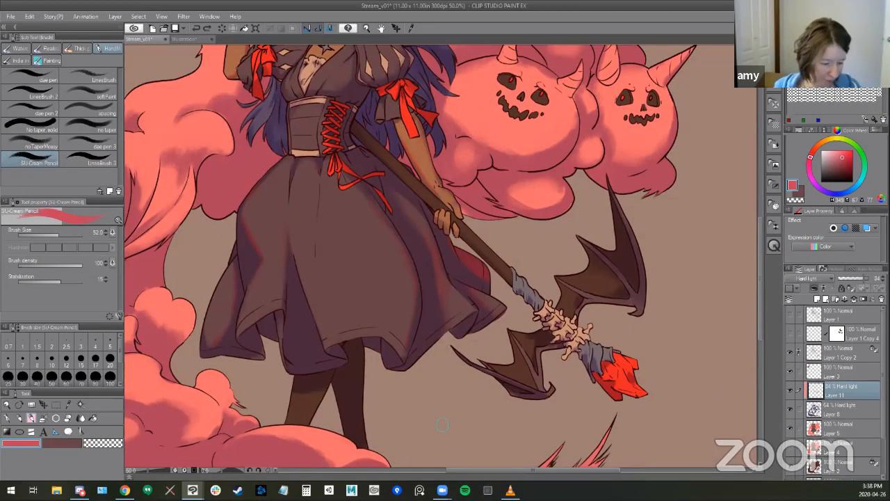
{"action": "left_click_drag", "start_coordinate": [428, 214], "coordinate": [445, 291]}
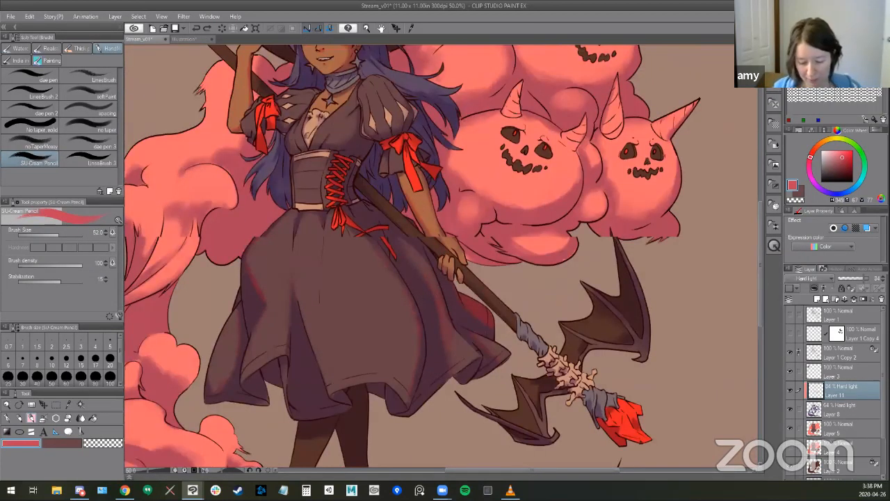
{"action": "left_click", "coordinate": [450, 375]}
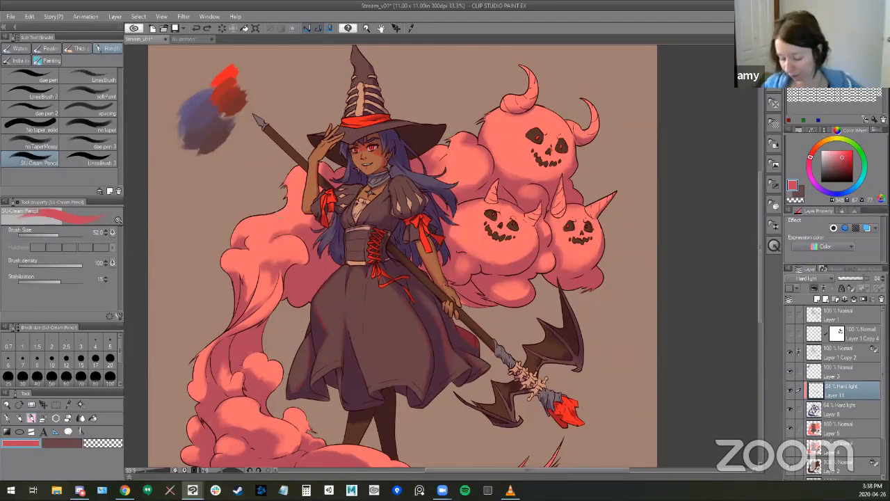
- Compare the illustration with Layer 11's accents hidden and shown, and inspect the Hard light shading on Layer 8 and the base colours on Layer 5
{"action": "left_click", "coordinate": [788, 389]}
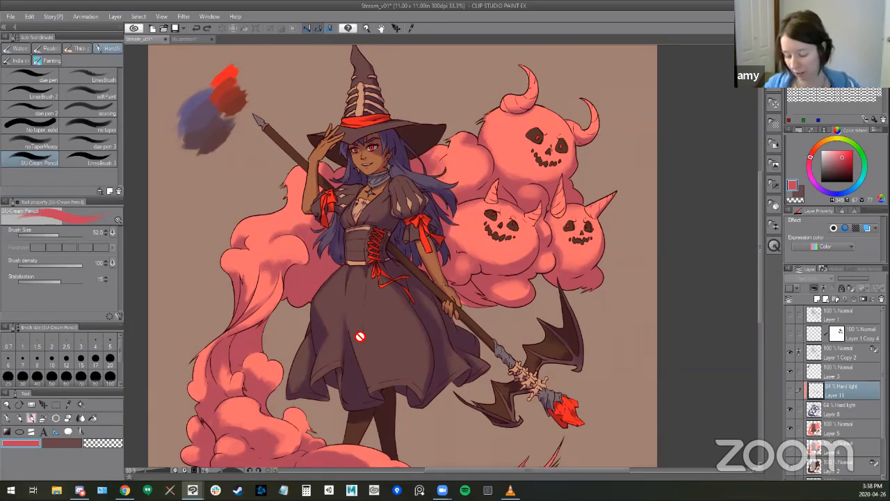
{"action": "left_click", "coordinate": [790, 391]}
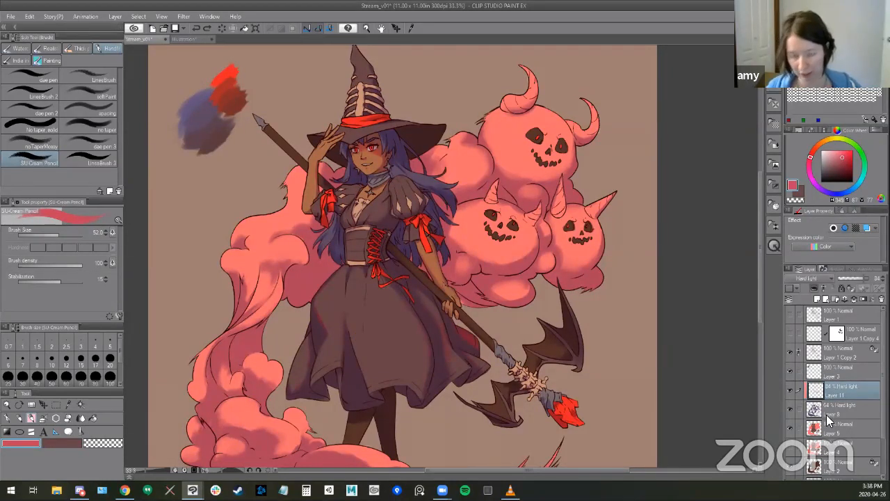
{"action": "left_click", "coordinate": [816, 412]}
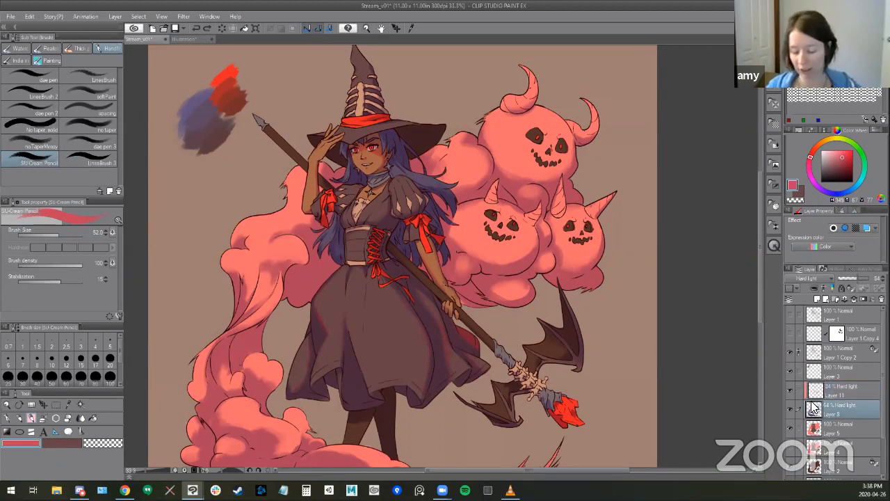
{"action": "left_click", "coordinate": [788, 409], "text": "alt"}
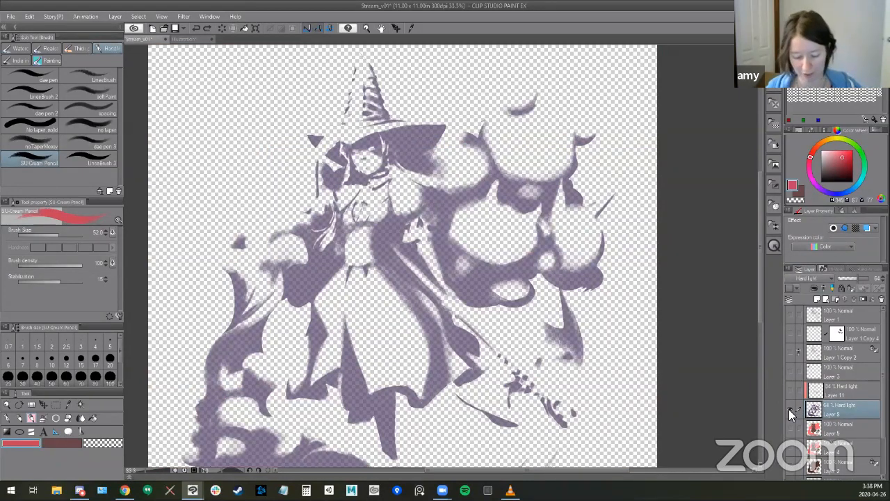
{"action": "left_click", "coordinate": [790, 409], "text": "alt"}
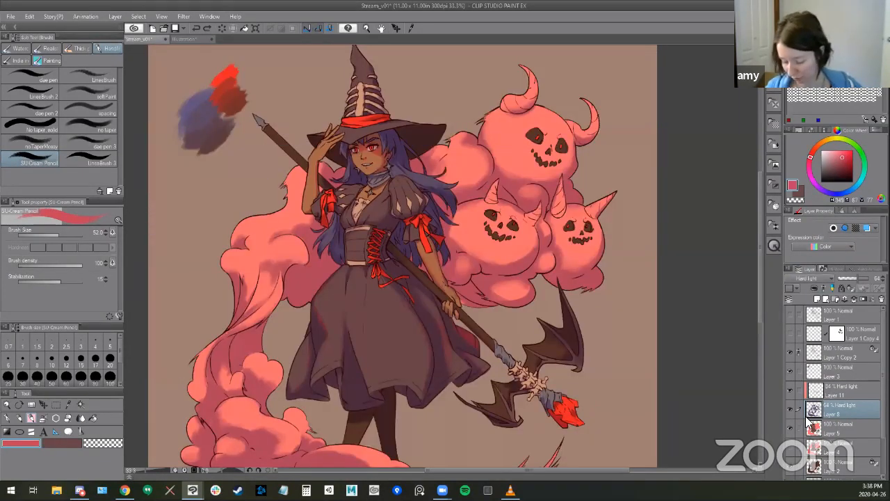
{"action": "left_click", "coordinate": [790, 428]}
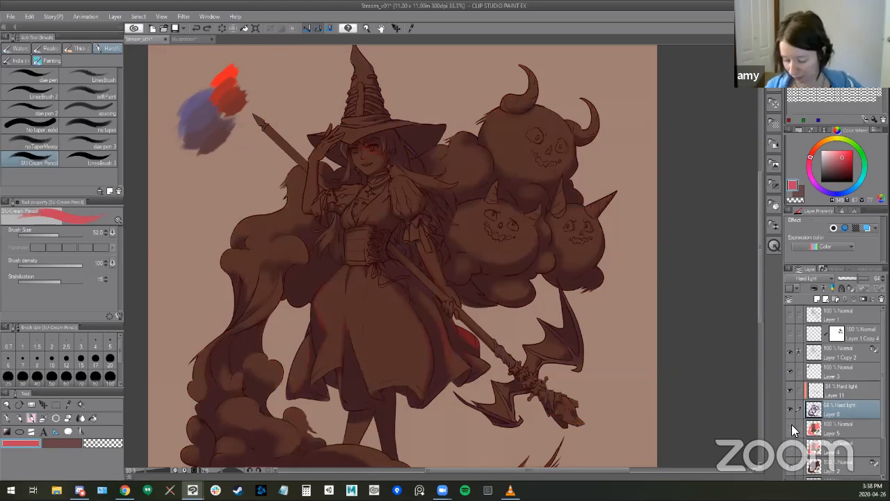
{"action": "left_click", "coordinate": [790, 423]}
{"action": "left_click", "coordinate": [817, 392]}
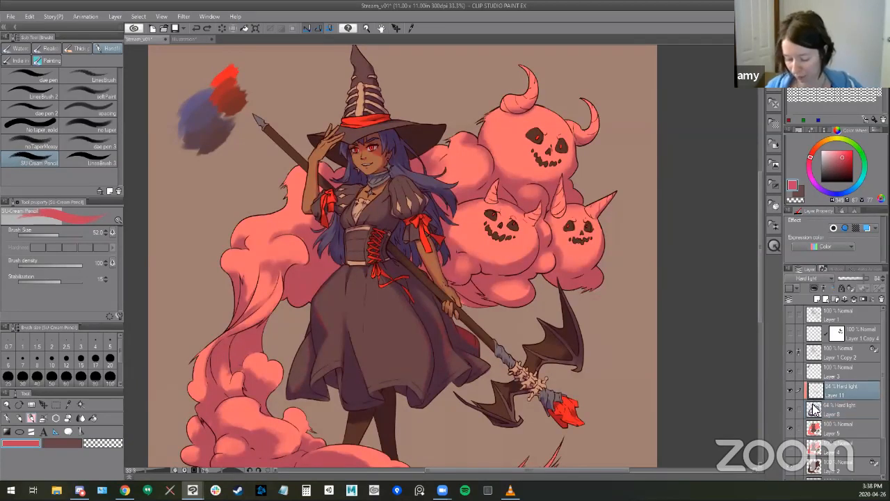
{"action": "left_click", "coordinate": [814, 411]}
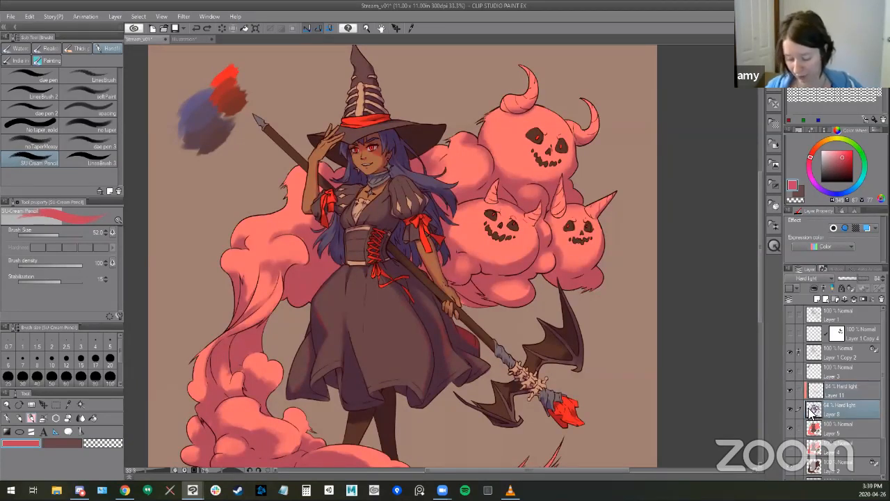
{"action": "left_click", "coordinate": [813, 390]}
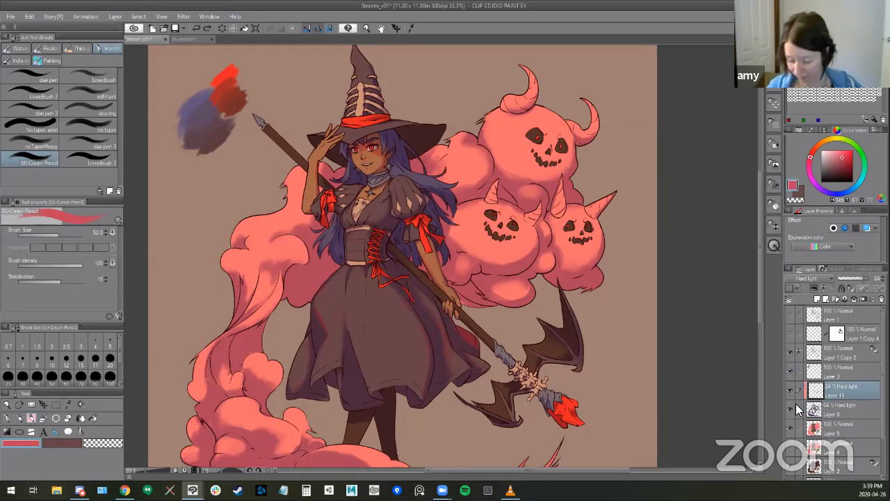
{"action": "left_click", "coordinate": [789, 392]}
{"action": "left_click", "coordinate": [788, 388]}
- Soften the red accents along the skirt's folds with the Soft airbrush on the clipped Hard light layer
{"action": "scroll", "coordinate": [338, 342], "scroll_direction": "up", "scroll_amount": 1}
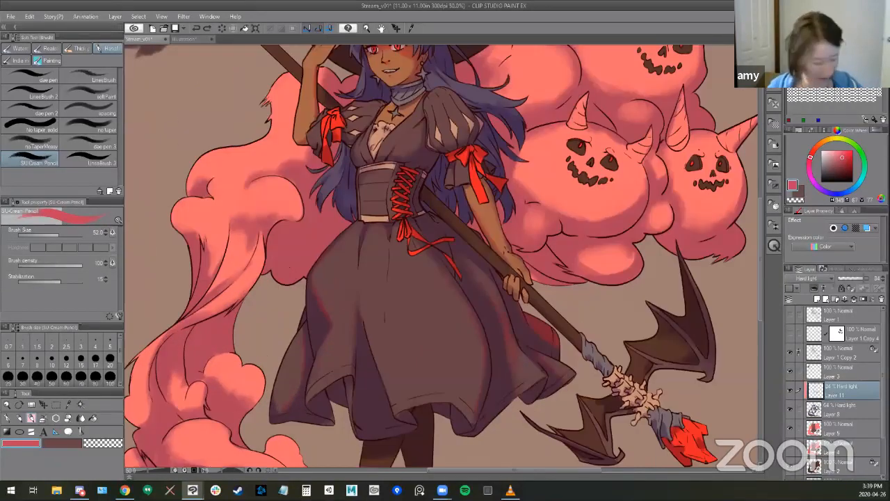
{"action": "scroll", "coordinate": [335, 297], "scroll_direction": "up", "scroll_amount": 1}
{"action": "key", "text": "b"}
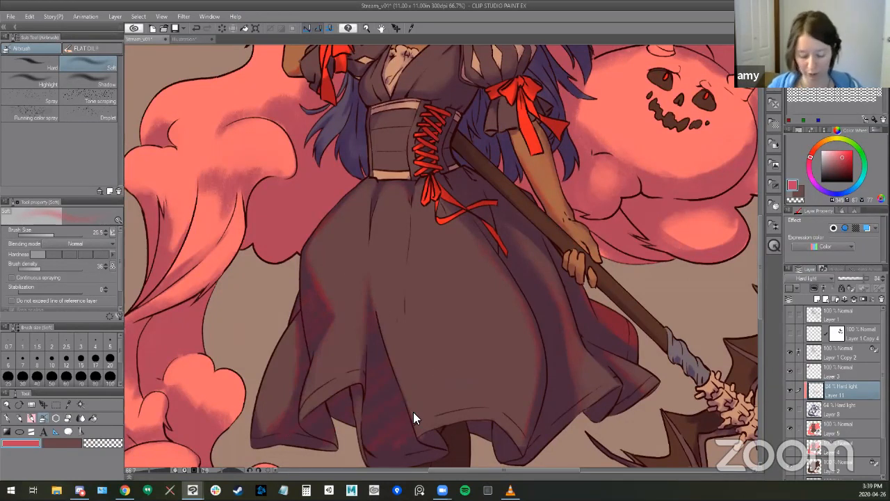
{"action": "left_click_drag", "start_coordinate": [457, 354], "coordinate": [447, 303]}
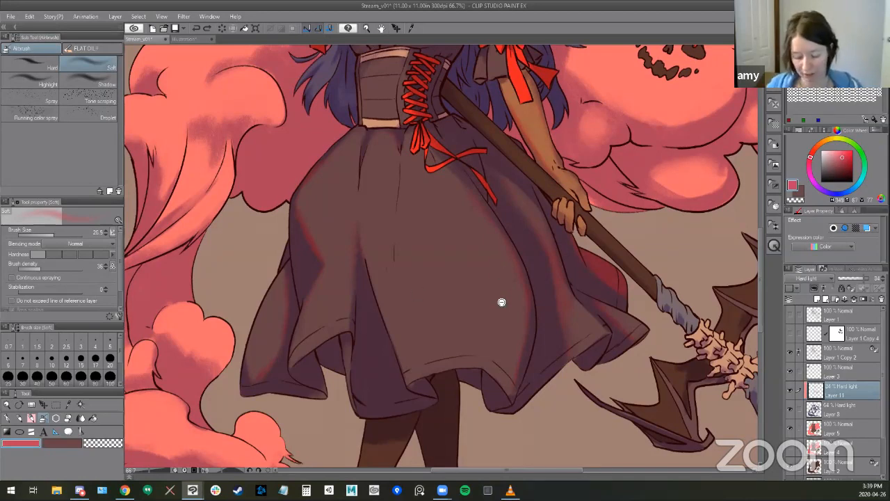
- Add a new layer above the red accent layer, clip it to the layer below, and choose a dark blue-violet colour
{"action": "scroll", "coordinate": [489, 341], "scroll_direction": "down", "scroll_amount": 1}
{"action": "left_click_drag", "start_coordinate": [482, 346], "coordinate": [473, 351]}
{"action": "key", "text": "ctrl+shift+n"}
{"action": "key", "text": "b"}
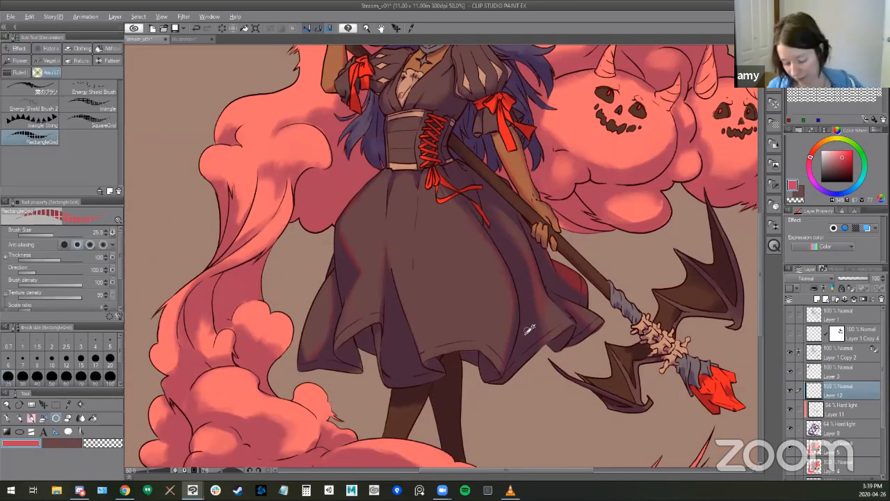
{"action": "left_click", "coordinate": [528, 329], "text": "alt"}
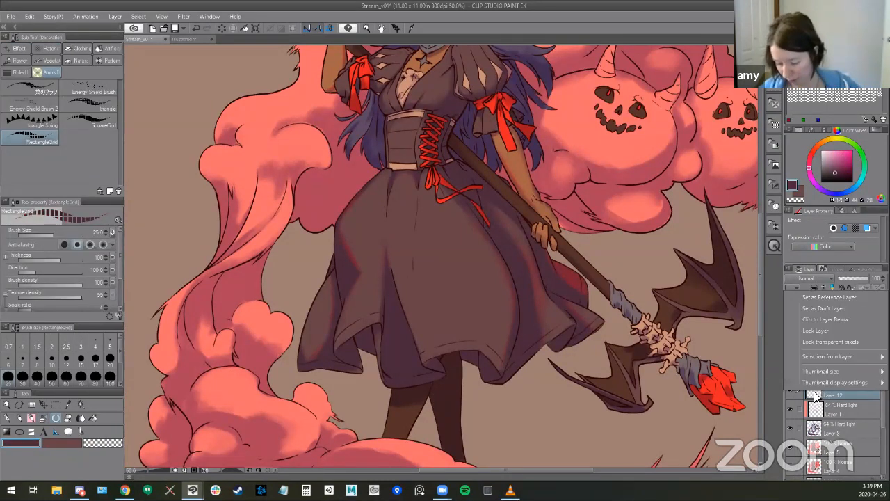
{"action": "left_click", "coordinate": [814, 288]}
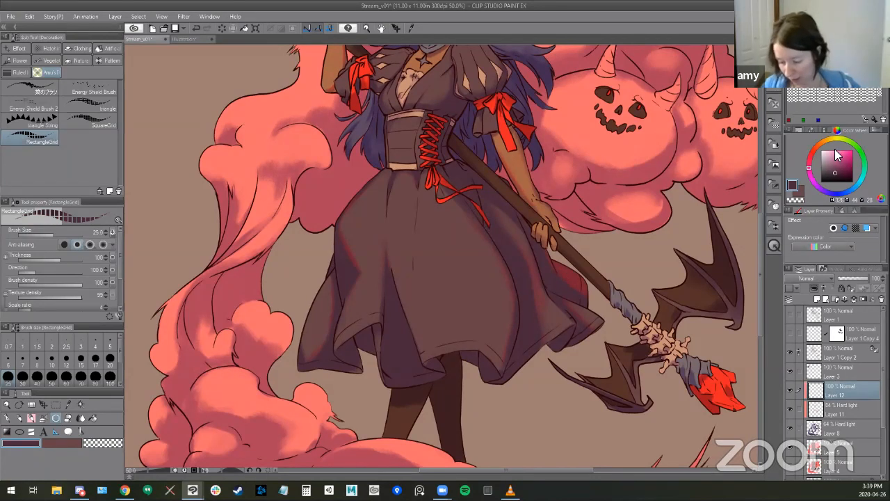
{"action": "left_click", "coordinate": [827, 197]}
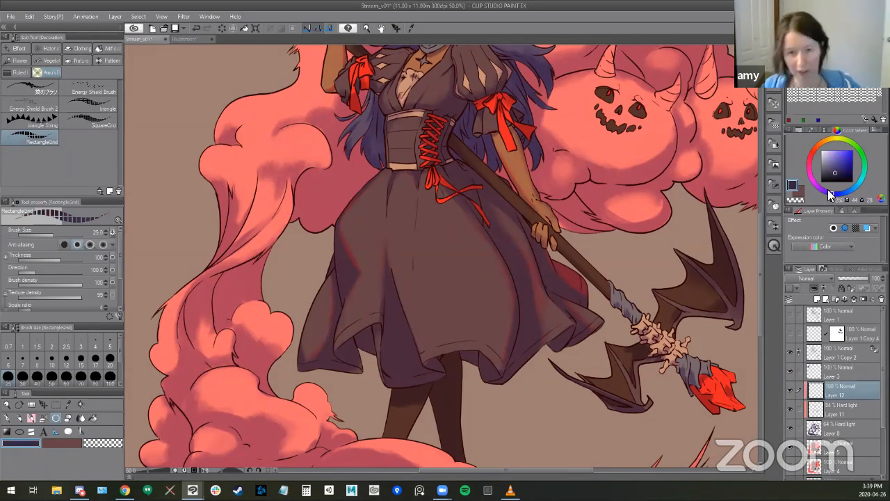
- Paint deeper navy shadows inside the skirt's centre fold and on the leg with the SU-Cream Pencil, and set the new layer to Hard light
{"action": "key", "text": "b"}
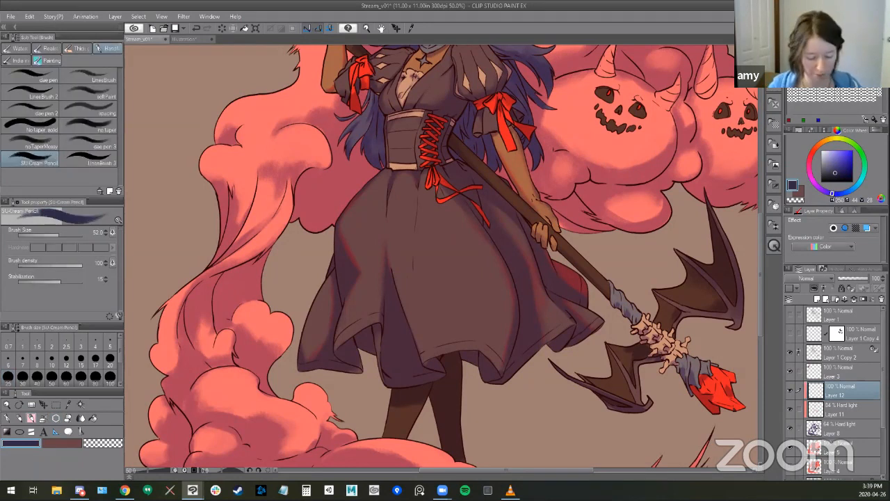
{"action": "mouse_move", "coordinate": [456, 394]}
{"action": "left_mouse_down"}
{"action": "mouse_move", "coordinate": [434, 313]}
{"action": "mouse_move", "coordinate": [413, 282]}
{"action": "left_mouse_up"}
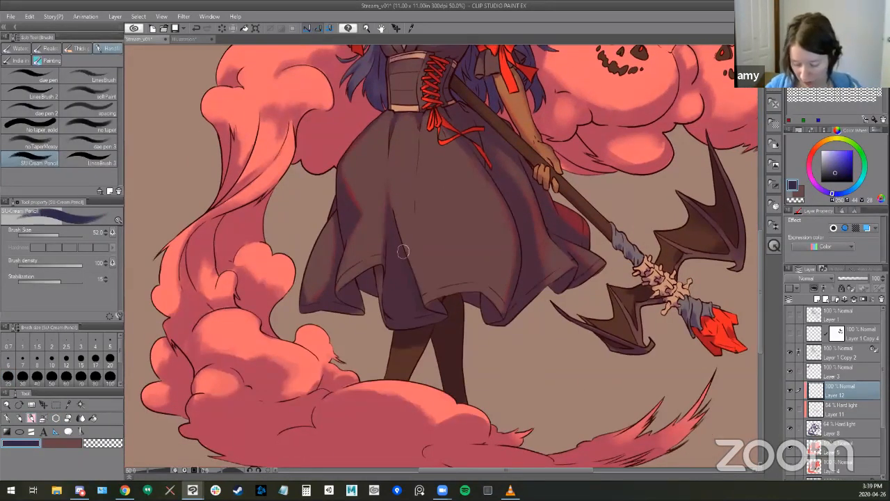
{"action": "left_click", "coordinate": [843, 174]}
{"action": "left_click", "coordinate": [840, 177]}
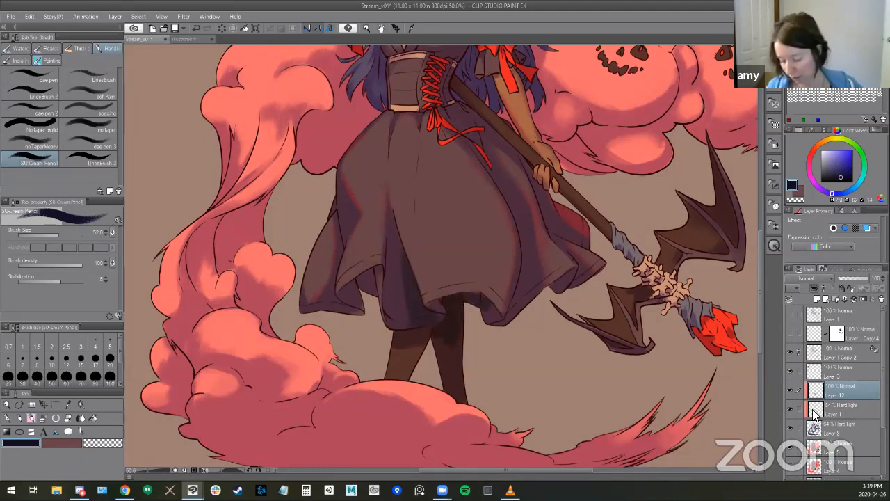
{"action": "left_click", "coordinate": [807, 277]}
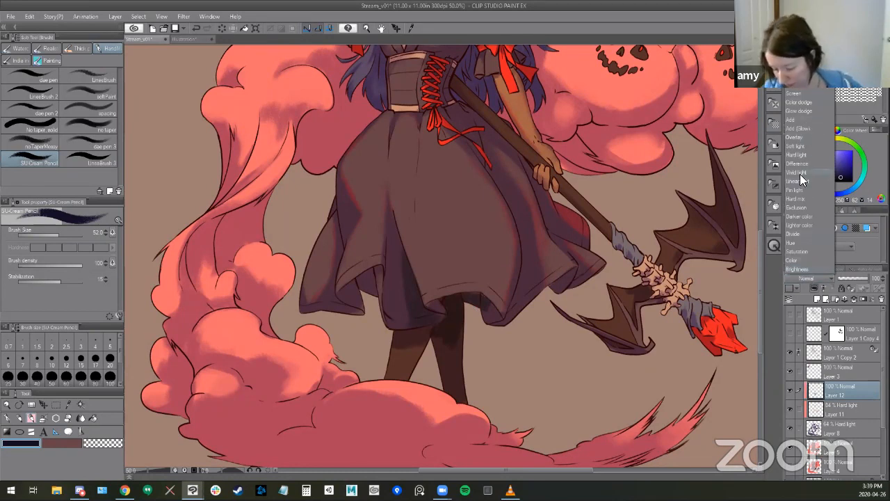
{"action": "left_click", "coordinate": [800, 154]}
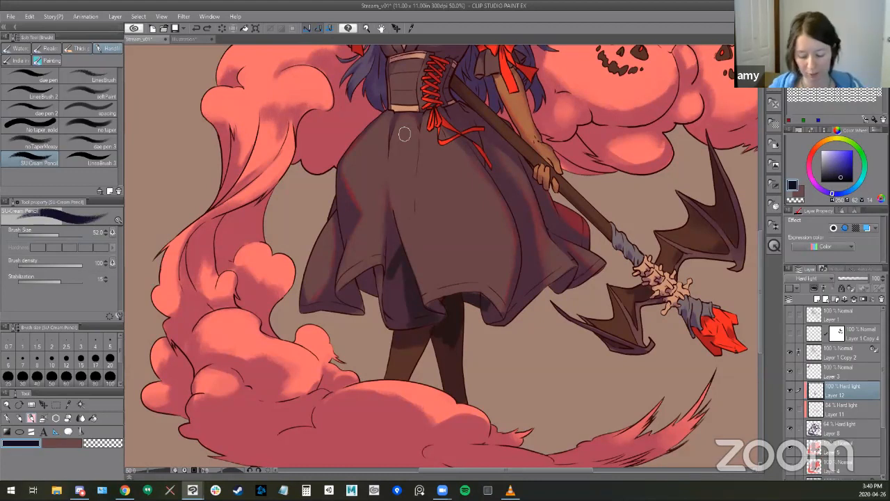
- Blend back the dark shadow in the skirt's centre fold using an enlarged Kneaded eraser, and return to the SU-Cream Pencil
{"action": "key", "text": "e"}
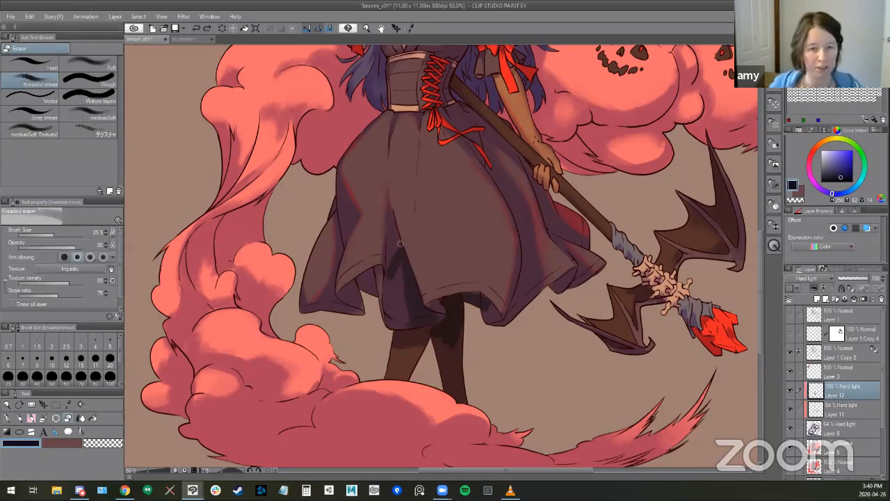
{"action": "key", "text": "bracketright"}
{"action": "key", "text": "bracketright"}
{"action": "key", "text": "bracketright"}
{"action": "key", "text": "bracketright"}
{"action": "key", "text": "bracketright"}
{"action": "key", "text": "bracketright"}
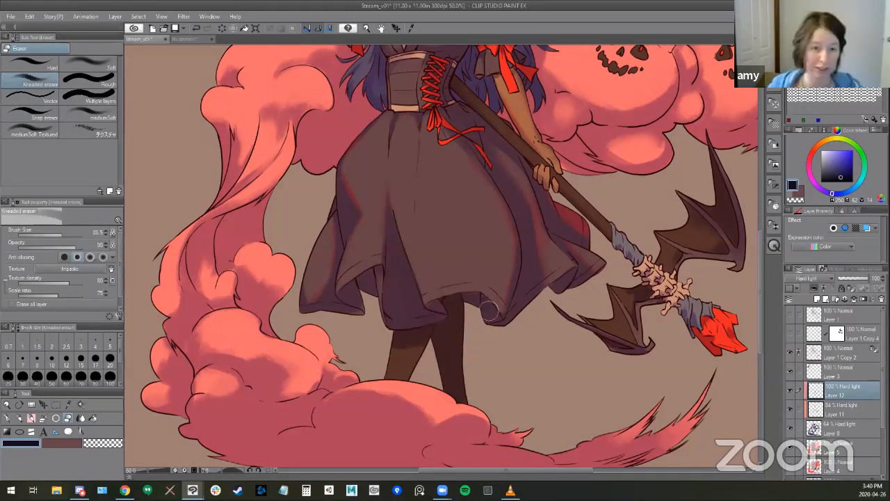
{"action": "left_click_drag", "start_coordinate": [468, 217], "coordinate": [499, 368]}
{"action": "key", "text": "b"}
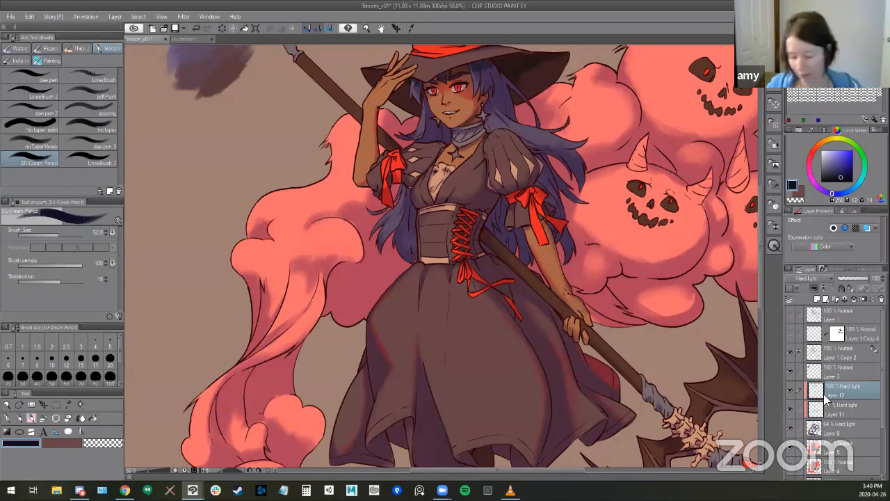
- Check the contents of Layer 1 Copy 2, add a new layer directly above it, and choose the Soft airbrush
{"action": "left_click", "coordinate": [846, 356]}
{"action": "left_click", "coordinate": [789, 352]}
{"action": "left_click", "coordinate": [789, 352]}
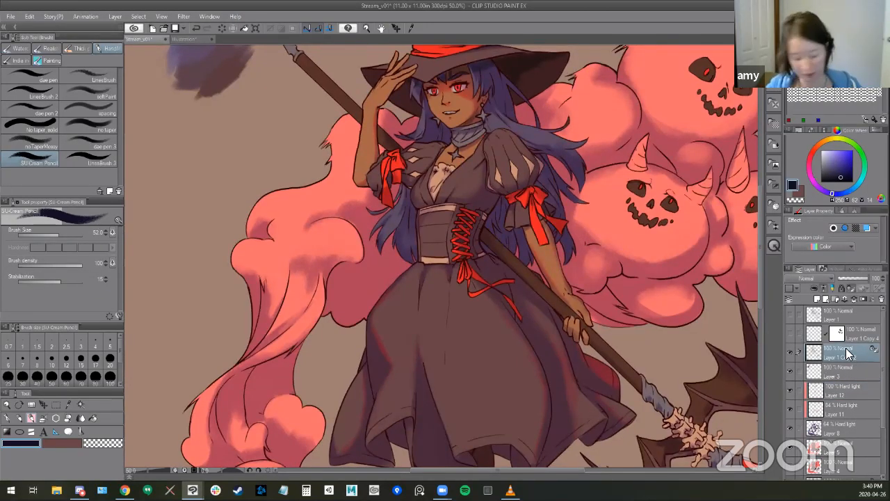
{"action": "key", "text": "ctrl+shift+n"}
{"action": "key", "text": "b"}
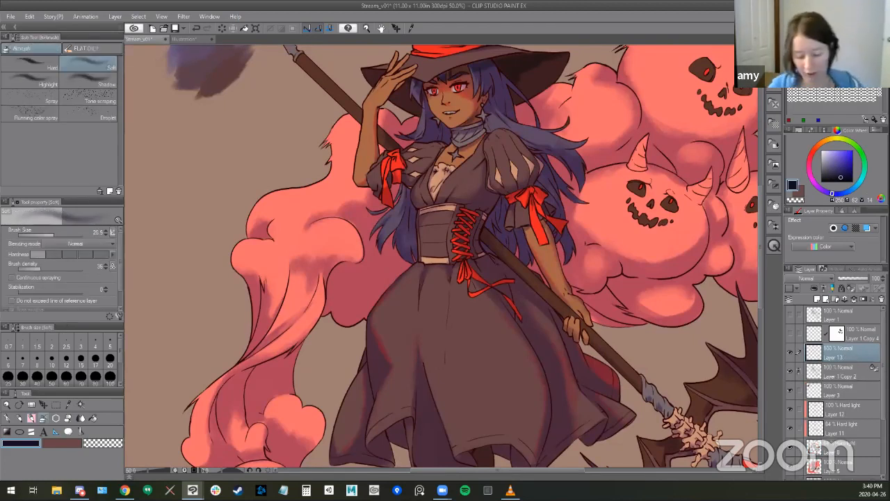
{"action": "left_click_drag", "start_coordinate": [512, 206], "coordinate": [480, 262]}
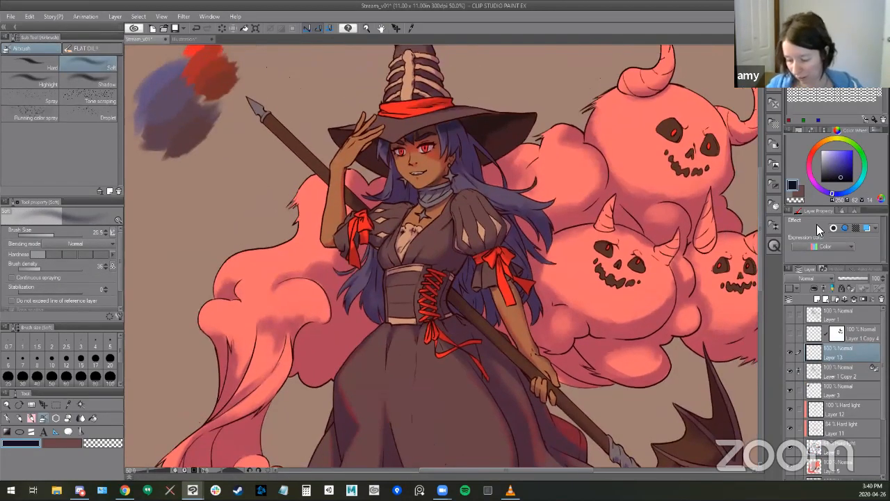
- Choose near-white and paint bright highlights across the folds of the neck scarf with the SU-Cream Pencil
{"action": "left_click_drag", "start_coordinate": [822, 151], "coordinate": [811, 148]}
{"action": "left_click", "coordinate": [820, 141]}
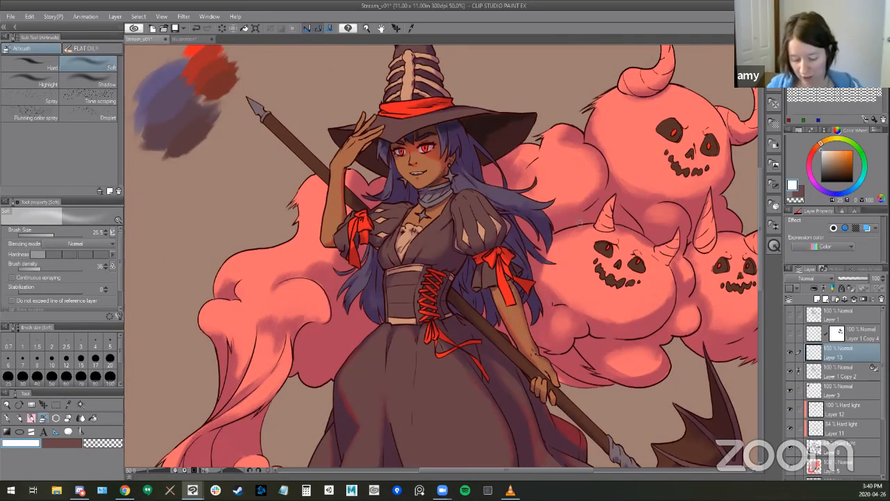
{"action": "scroll", "coordinate": [445, 180], "scroll_direction": "up", "scroll_amount": 2}
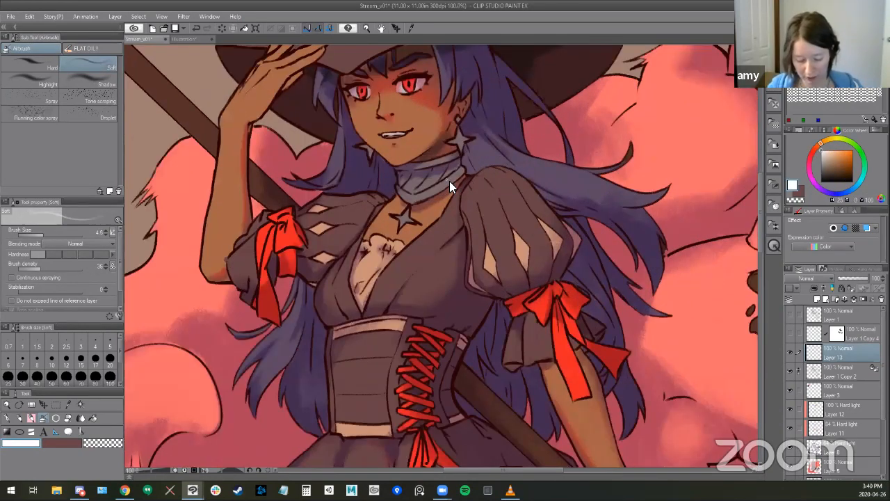
{"action": "key", "text": "b"}
{"action": "key", "text": "b"}
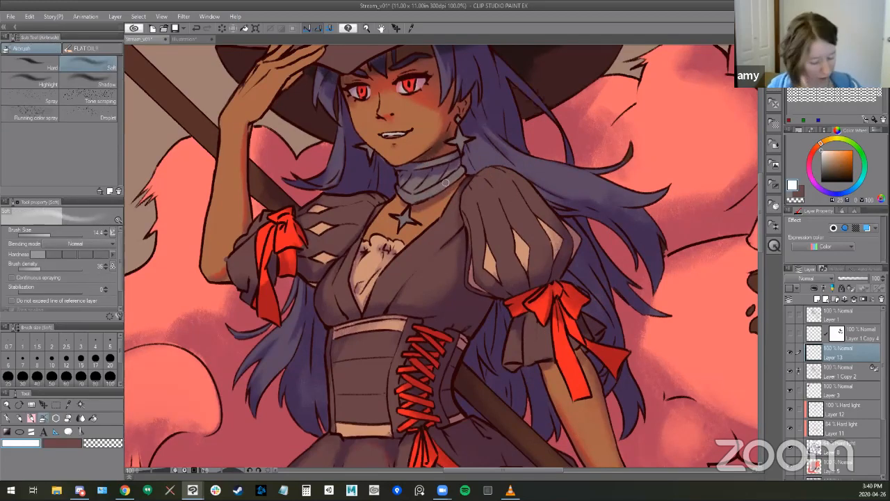
{"action": "left_click_drag", "start_coordinate": [441, 183], "coordinate": [422, 194]}
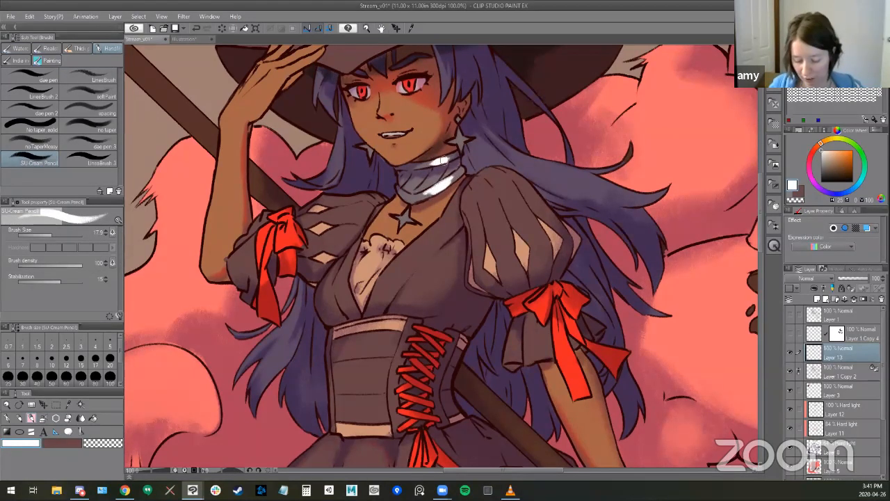
{"action": "left_click_drag", "start_coordinate": [439, 160], "coordinate": [428, 163]}
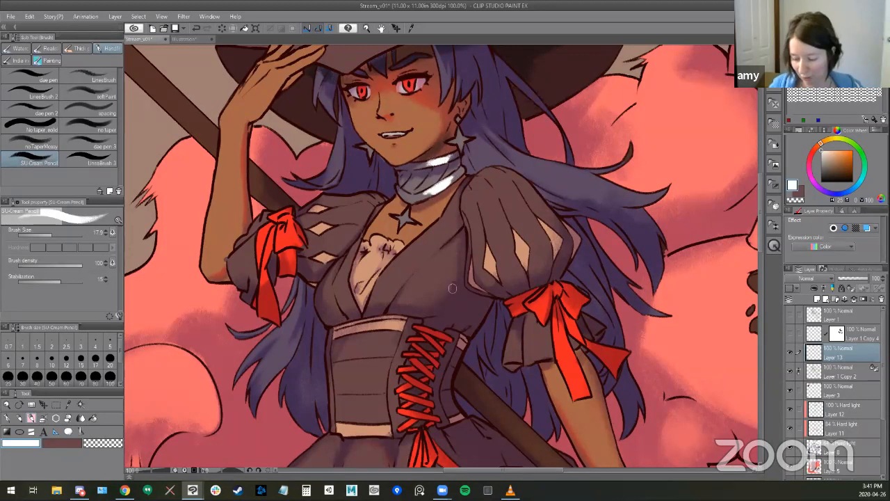
- Set the highlight layer to Color dodge at 45% opacity and add broader highlights to the scarf with a larger brush
{"action": "left_click", "coordinate": [812, 278]}
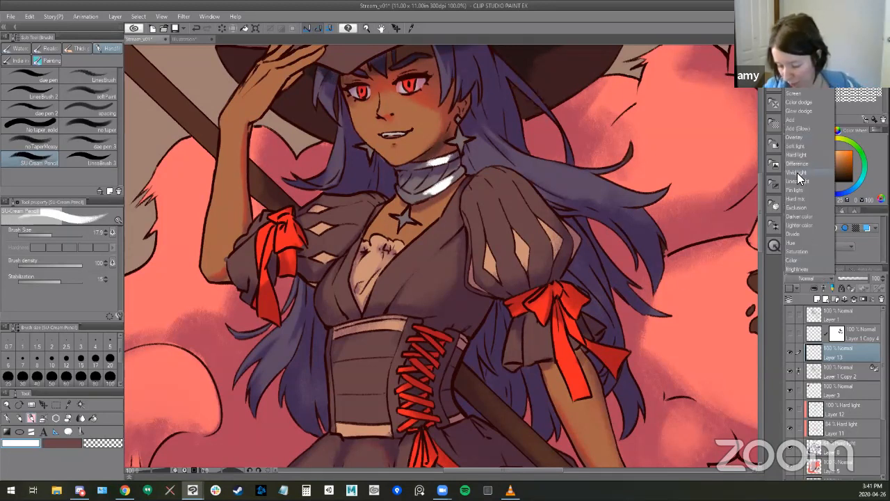
{"action": "left_click", "coordinate": [801, 102]}
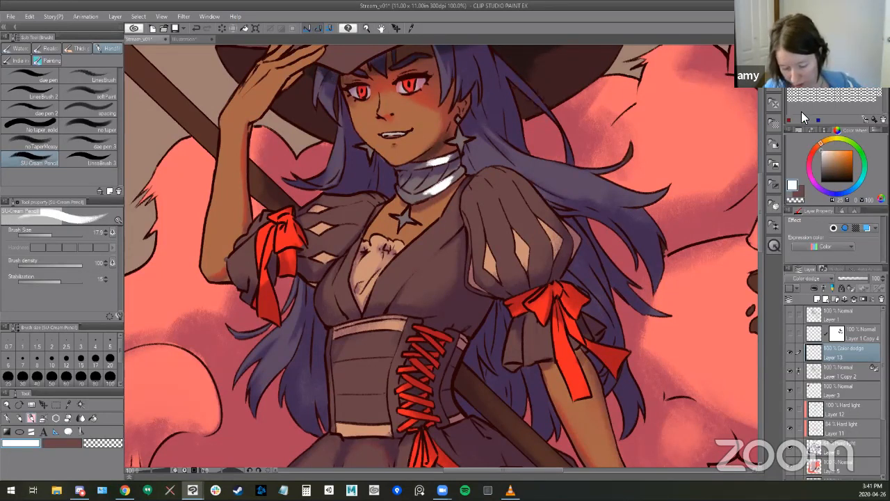
{"action": "left_click_drag", "start_coordinate": [861, 281], "coordinate": [854, 282]}
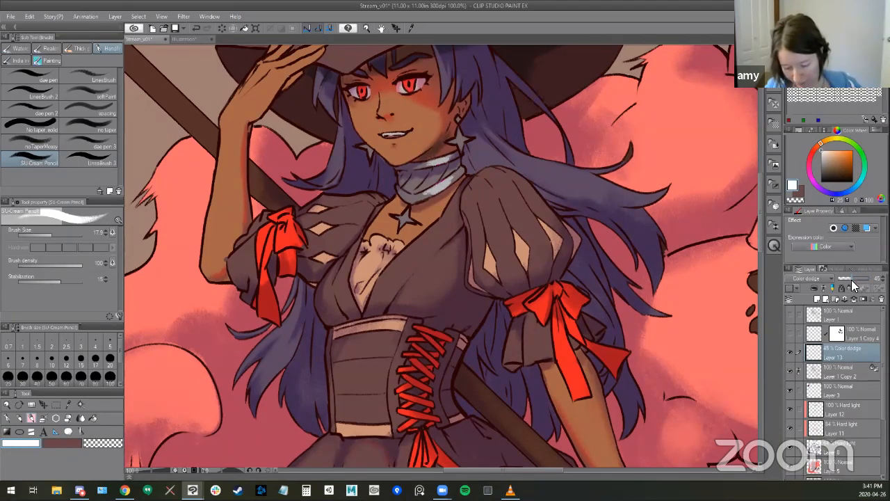
{"action": "key", "text": "bracketright"}
{"action": "key", "text": "bracketright"}
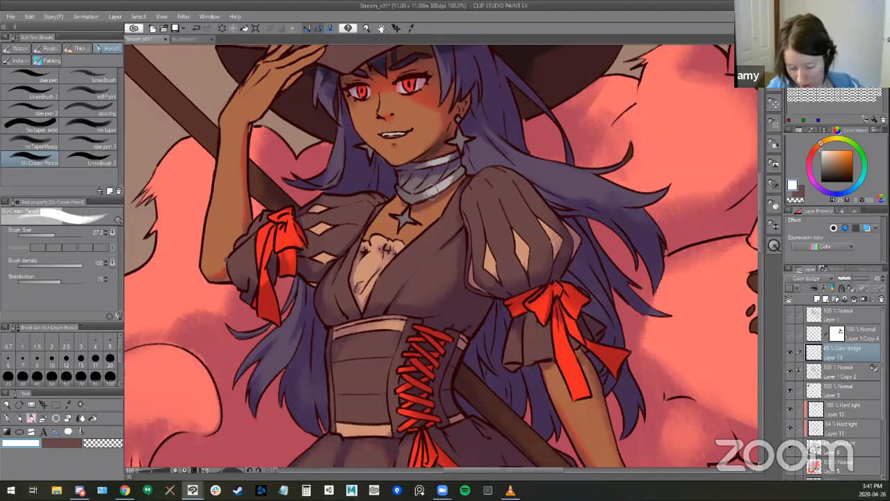
{"action": "left_click_drag", "start_coordinate": [435, 177], "coordinate": [449, 172]}
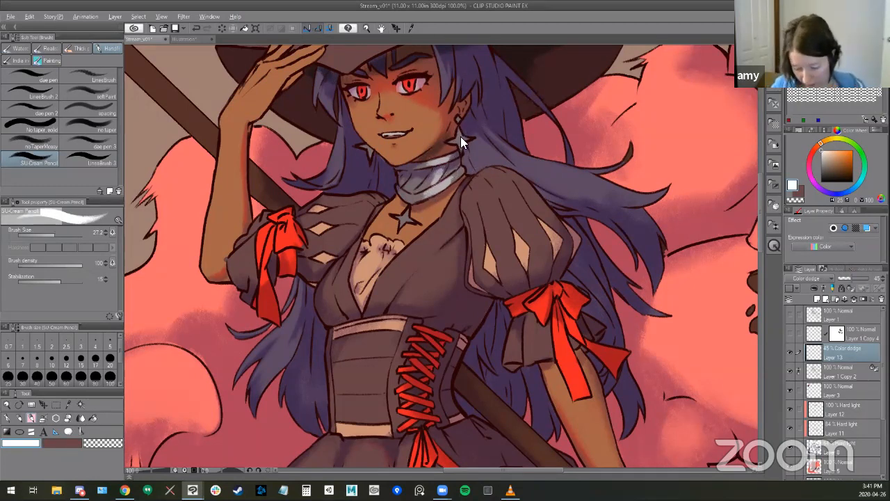
- Paint small highlights on the star earrings and the hat's central bone with a smaller SU-Cream Pencil
{"action": "key", "text": "bracketleft"}
{"action": "key", "text": "bracketleft"}
{"action": "key", "text": "bracketleft"}
{"action": "left_click_drag", "start_coordinate": [459, 130], "coordinate": [463, 144]}
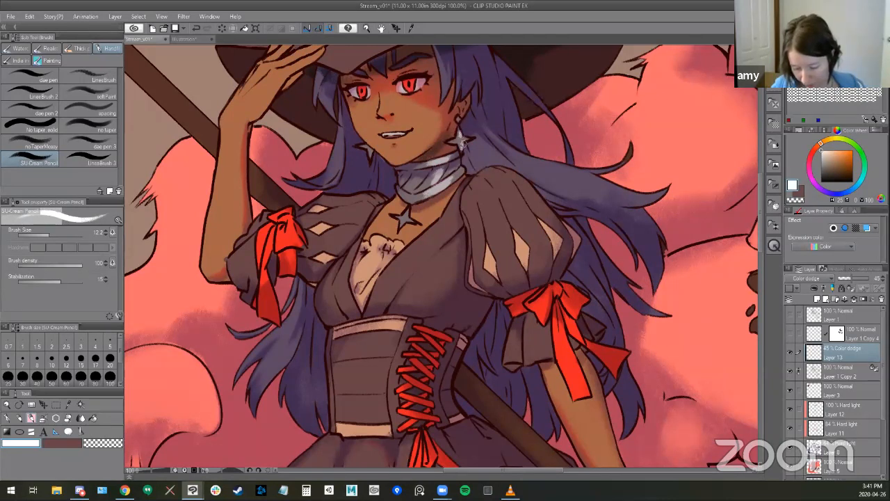
{"action": "left_click_drag", "start_coordinate": [525, 352], "coordinate": [552, 362]}
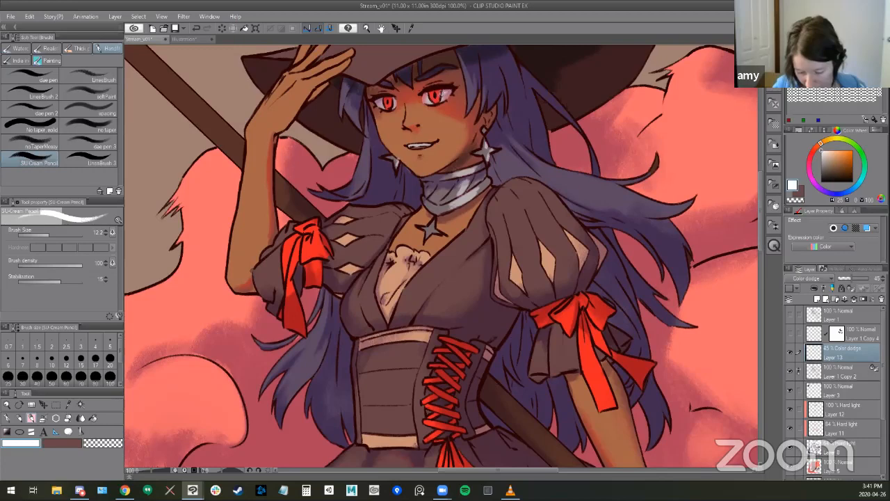
{"action": "mouse_move", "coordinate": [529, 142]}
{"action": "left_mouse_down"}
{"action": "mouse_move", "coordinate": [510, 192]}
{"action": "mouse_move", "coordinate": [513, 343]}
{"action": "left_mouse_up"}
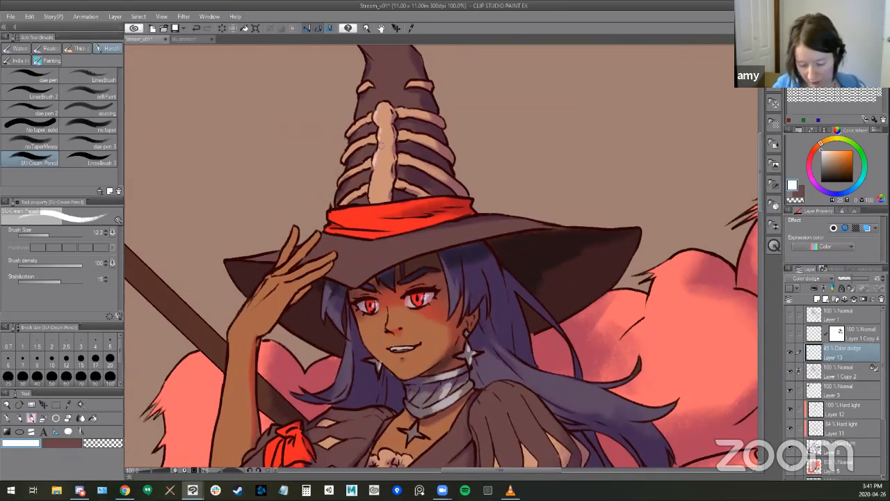
{"action": "left_click_drag", "start_coordinate": [456, 356], "coordinate": [543, 327]}
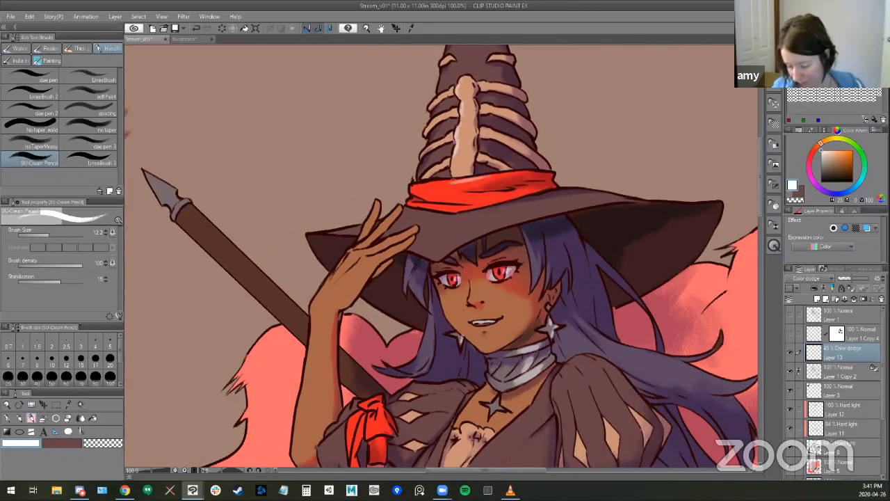
- Set Layer 13 to Glow dodge at about 39% opacity and brighten the hat's central bone with a larger brush
{"action": "left_click", "coordinate": [808, 279]}
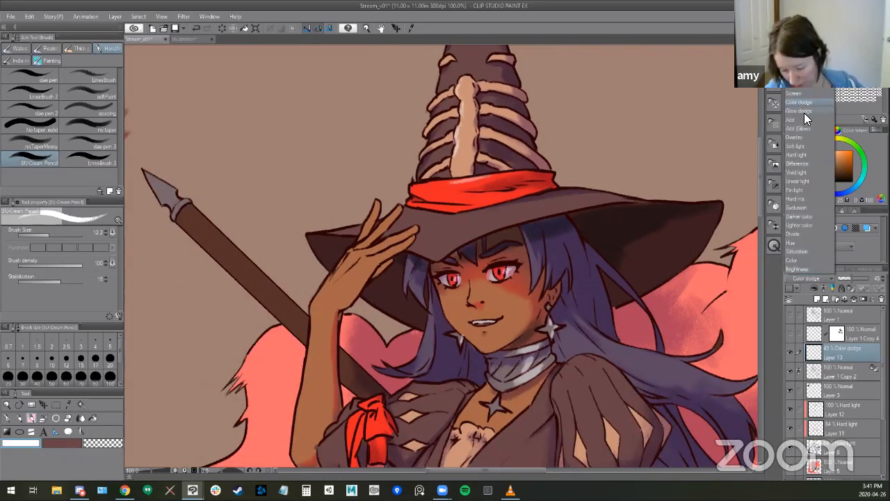
{"action": "left_click", "coordinate": [806, 110]}
{"action": "left_click_drag", "start_coordinate": [856, 279], "coordinate": [849, 280]}
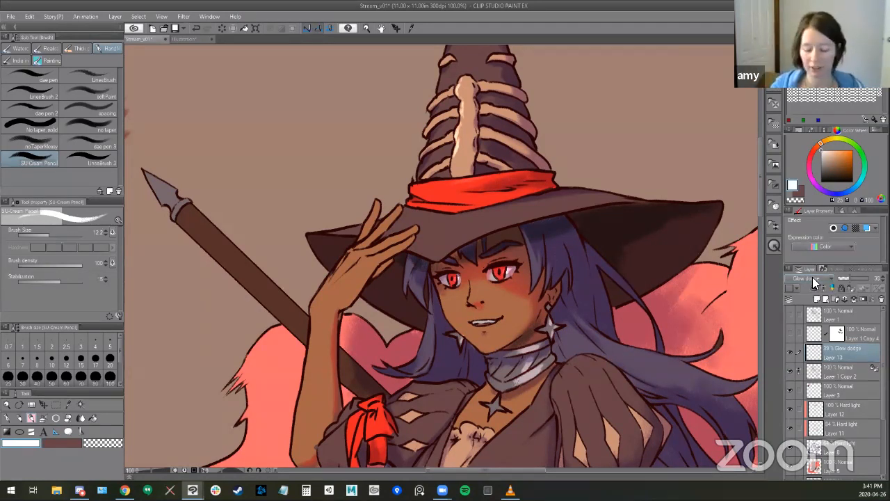
{"action": "key", "text": "bracketright"}
{"action": "key", "text": "bracketright"}
{"action": "key", "text": "bracketright"}
{"action": "left_click_drag", "start_coordinate": [464, 130], "coordinate": [458, 147]}
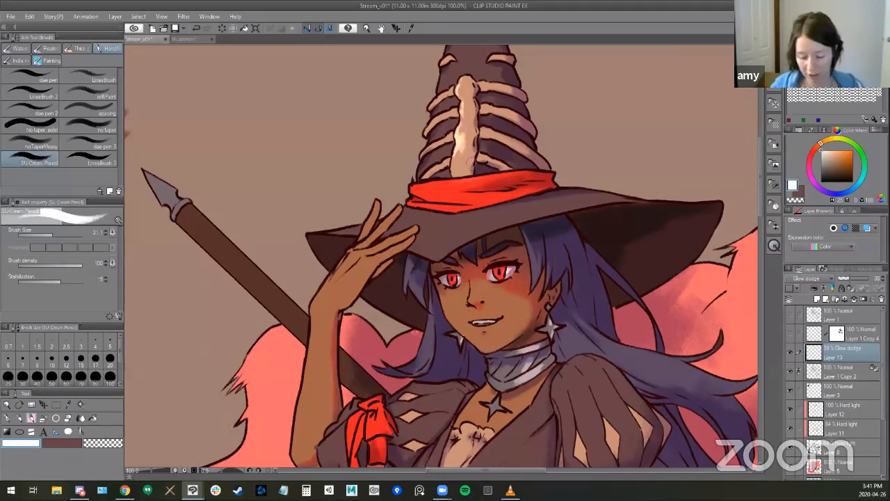
{"action": "scroll", "coordinate": [429, 205], "scroll_direction": "up", "scroll_amount": 3}
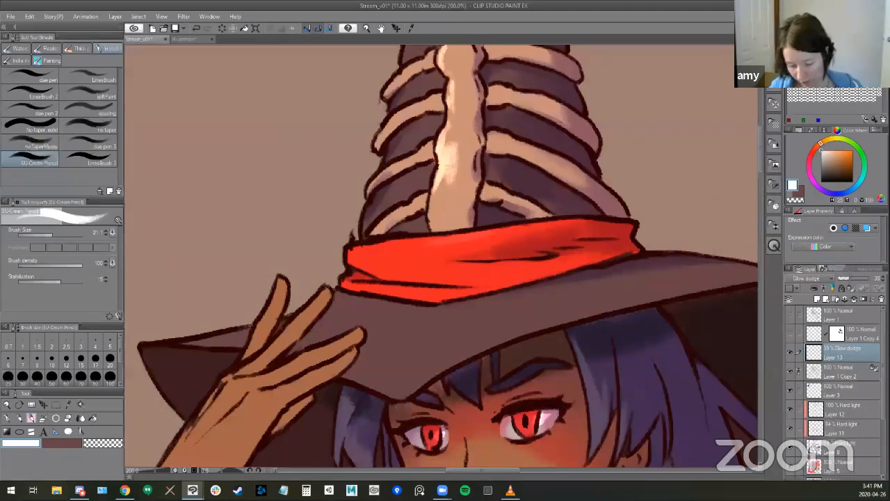
{"action": "mouse_move", "coordinate": [459, 171]}
{"action": "left_mouse_down"}
{"action": "mouse_move", "coordinate": [439, 177]}
{"action": "mouse_move", "coordinate": [435, 194]}
{"action": "mouse_move", "coordinate": [450, 181]}
{"action": "mouse_move", "coordinate": [436, 203]}
{"action": "mouse_move", "coordinate": [445, 178]}
{"action": "mouse_move", "coordinate": [456, 182]}
{"action": "mouse_move", "coordinate": [461, 173]}
{"action": "mouse_move", "coordinate": [448, 140]}
{"action": "left_mouse_up"}
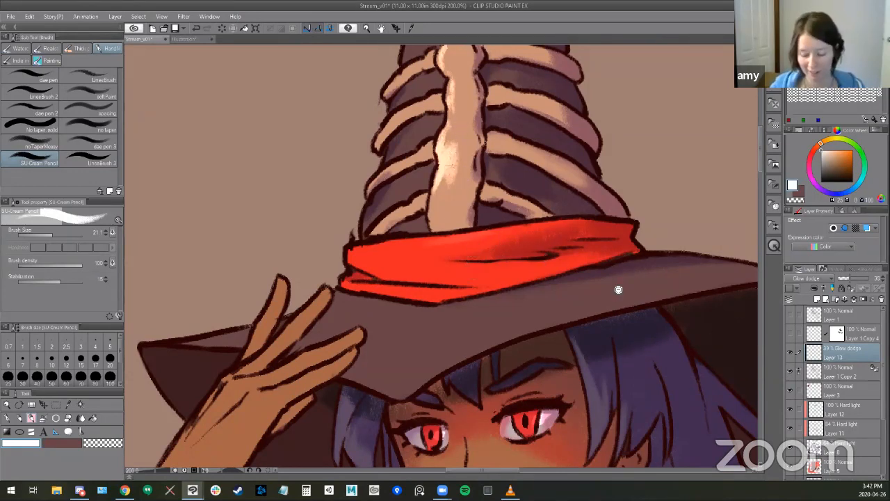
{"action": "scroll", "coordinate": [618, 289], "scroll_direction": "down", "scroll_amount": 4}
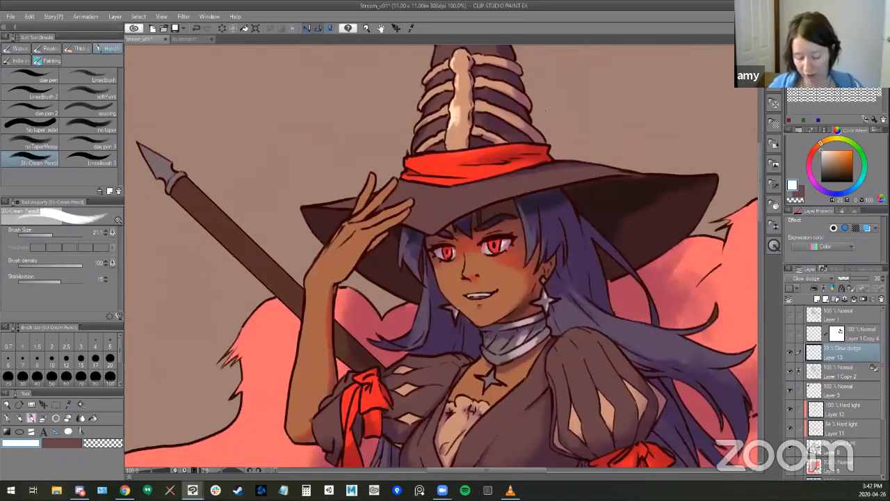
- Soften the highlights on the hat's central bone and the neck scarf with the Kneaded eraser
{"action": "key", "text": "e"}
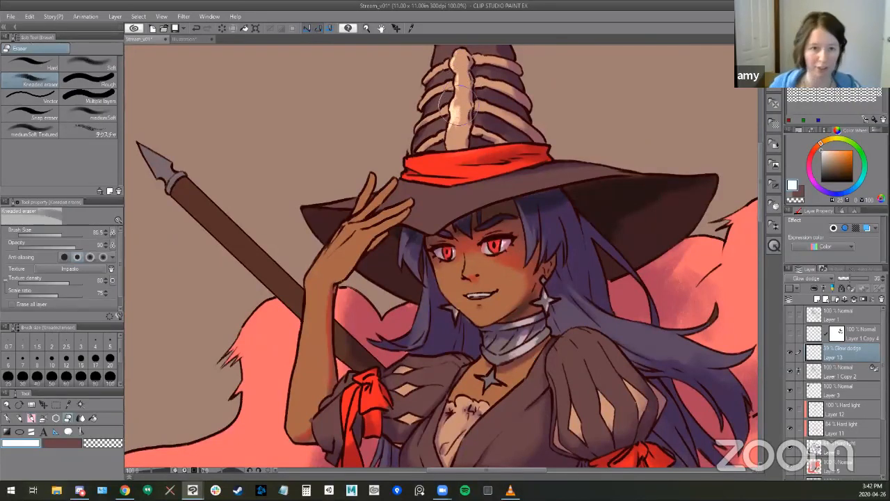
{"action": "left_click_drag", "start_coordinate": [460, 64], "coordinate": [457, 115]}
{"action": "scroll", "coordinate": [542, 354], "scroll_direction": "down", "scroll_amount": 1}
{"action": "left_click_drag", "start_coordinate": [507, 265], "coordinate": [453, 72]}
{"action": "left_click_drag", "start_coordinate": [495, 140], "coordinate": [493, 164]}
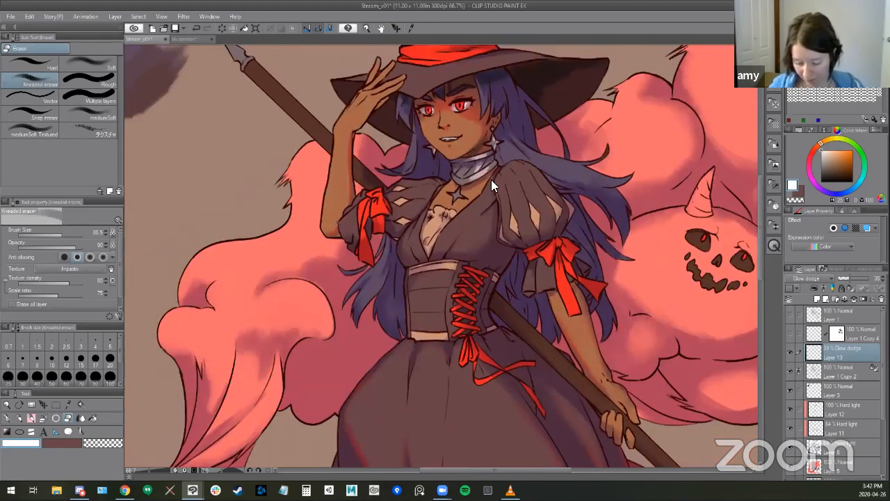
{"action": "scroll", "coordinate": [491, 179], "scroll_direction": "up", "scroll_amount": 3}
{"action": "mouse_move", "coordinate": [433, 204]}
{"action": "left_mouse_down"}
{"action": "mouse_move", "coordinate": [496, 166]}
{"action": "mouse_move", "coordinate": [491, 175]}
{"action": "left_mouse_up"}
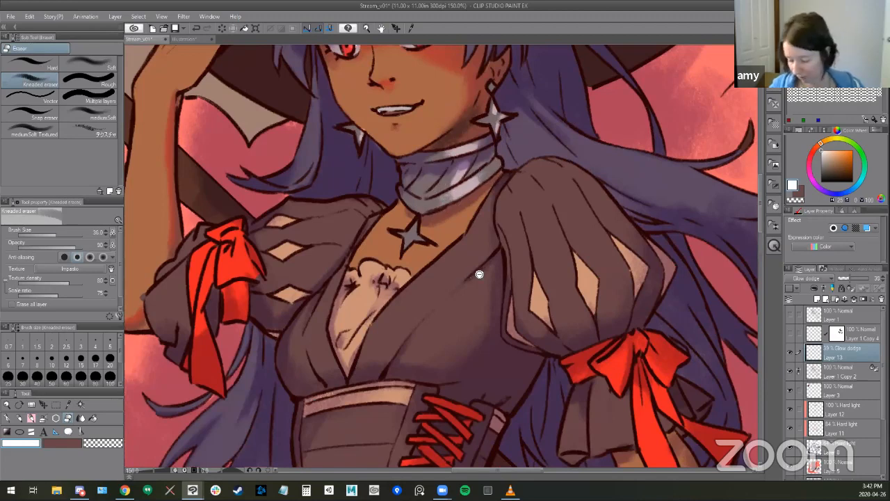
- Hide the highlights on Layer 13 and check the contents of Layer 1 Copy 2 on the whole figure
{"action": "scroll", "coordinate": [473, 277], "scroll_direction": "down", "scroll_amount": 3}
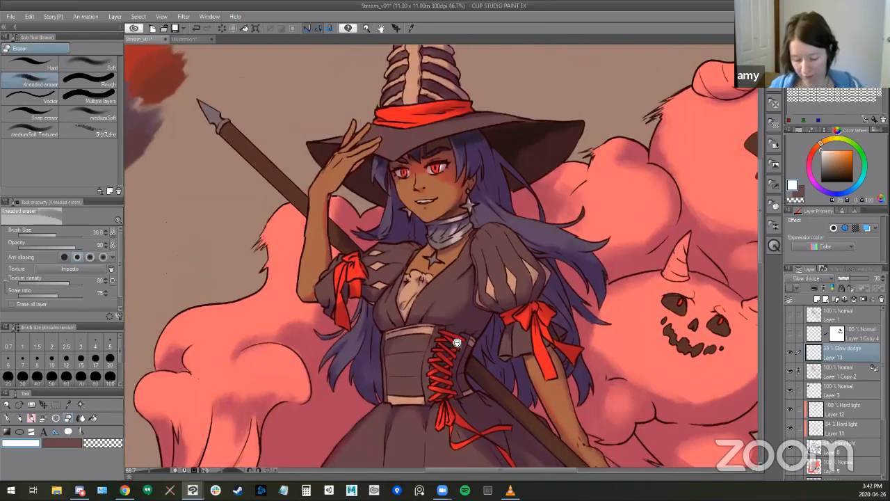
{"action": "scroll", "coordinate": [457, 339], "scroll_direction": "down", "scroll_amount": 2}
{"action": "key", "text": "ctrl+minus"}
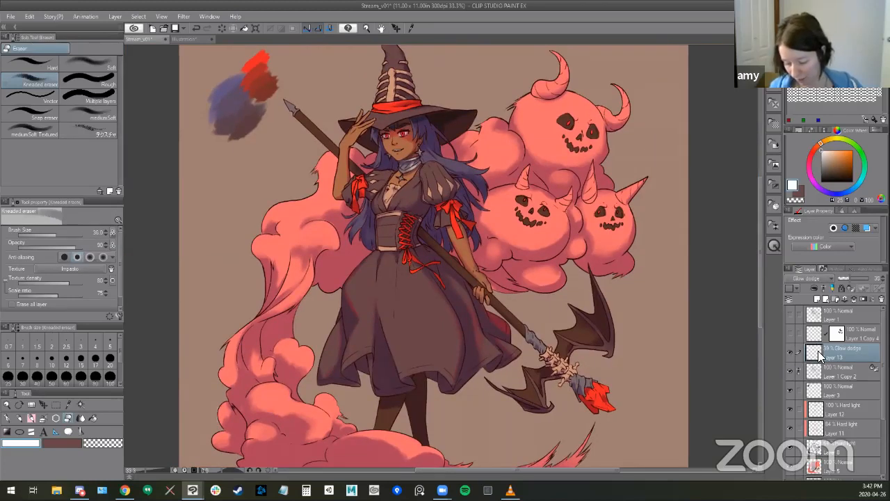
{"action": "left_click", "coordinate": [789, 352]}
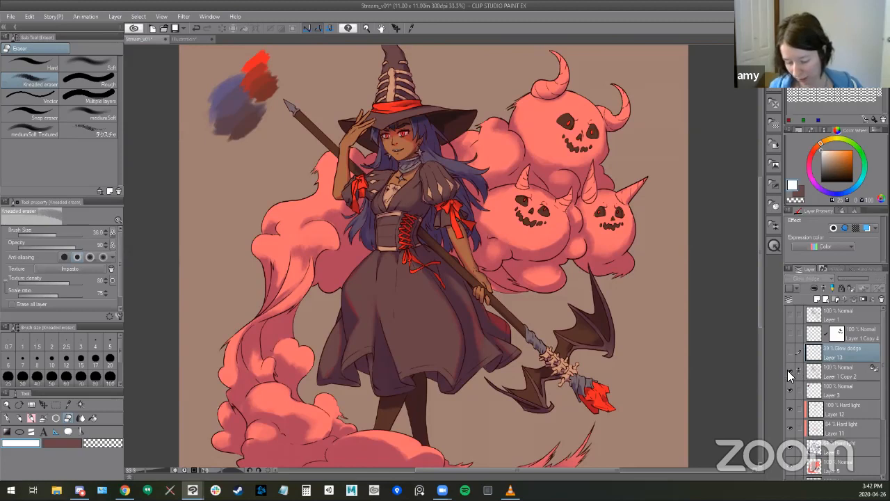
{"action": "left_click", "coordinate": [788, 373]}
{"action": "left_click", "coordinate": [788, 371]}
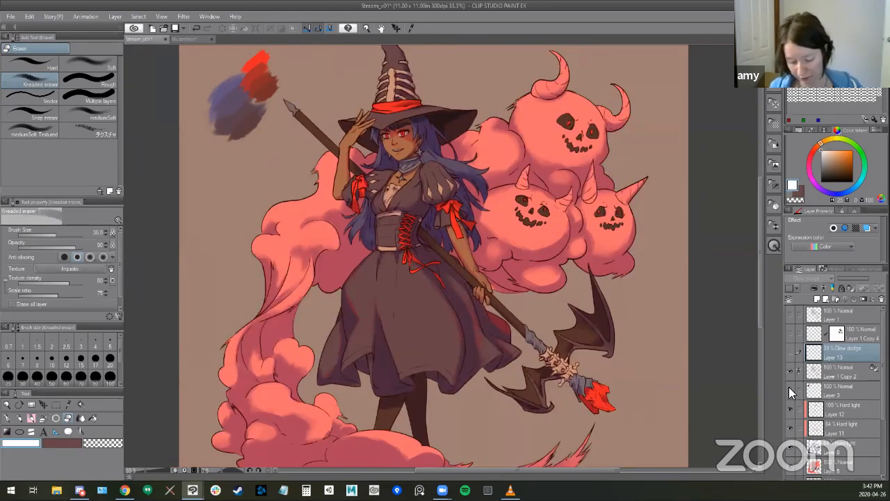
- Identify Layer 3 as the colour swatches, move it above Layer 1 Copy 4 and hide it
{"action": "left_click", "coordinate": [788, 389]}
{"action": "left_click", "coordinate": [789, 389]}
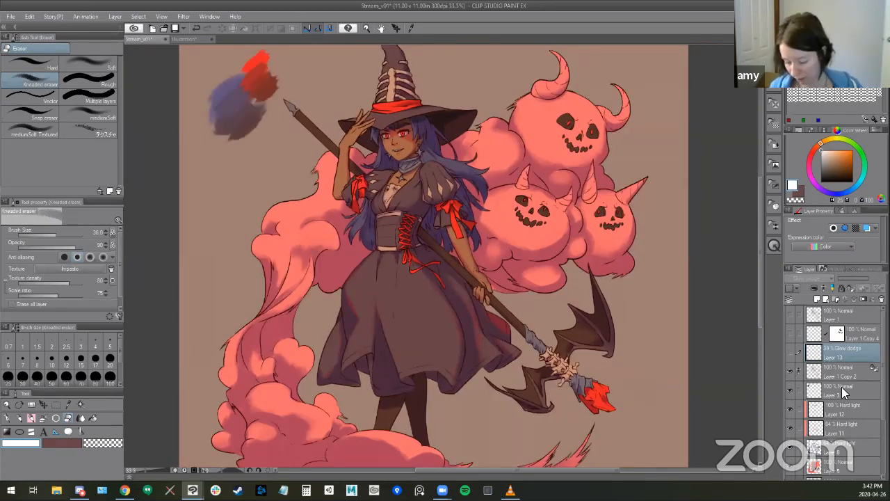
{"action": "left_click", "coordinate": [843, 393]}
{"action": "left_click_drag", "start_coordinate": [847, 394], "coordinate": [843, 326]}
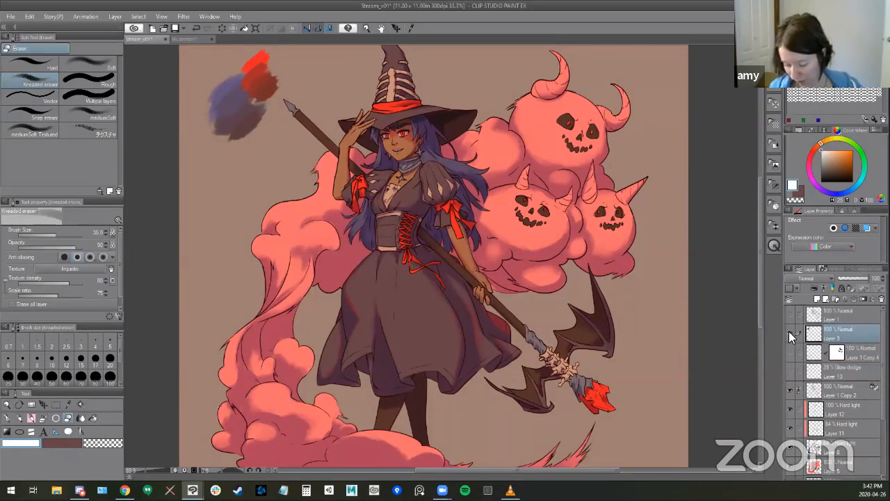
- Compare the illustration with and without Layer 12 and the shading layer below Layer 11, and select Layer 11
{"action": "left_click", "coordinate": [833, 407]}
{"action": "left_click", "coordinate": [790, 408]}
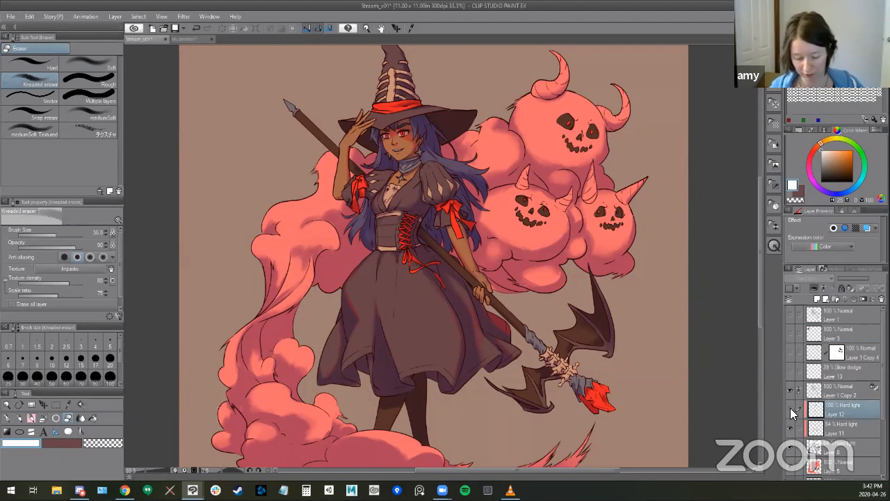
{"action": "left_click", "coordinate": [789, 407]}
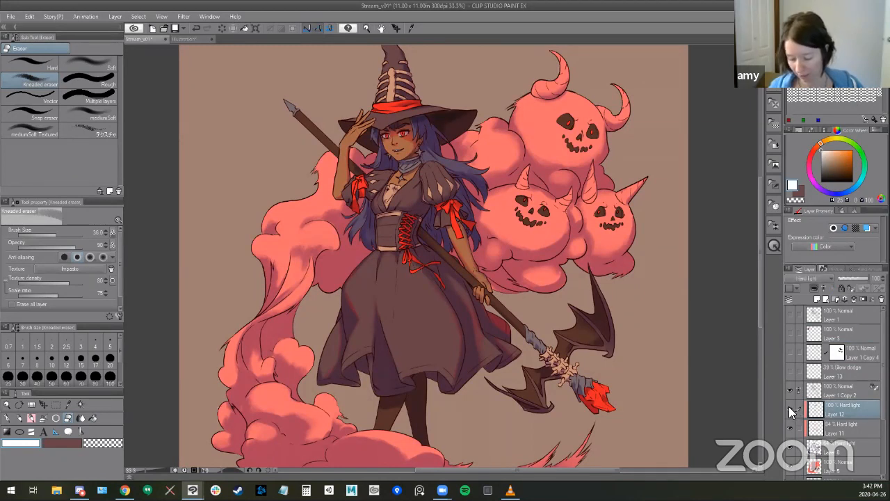
{"action": "left_click", "coordinate": [790, 450]}
{"action": "left_click", "coordinate": [793, 453]}
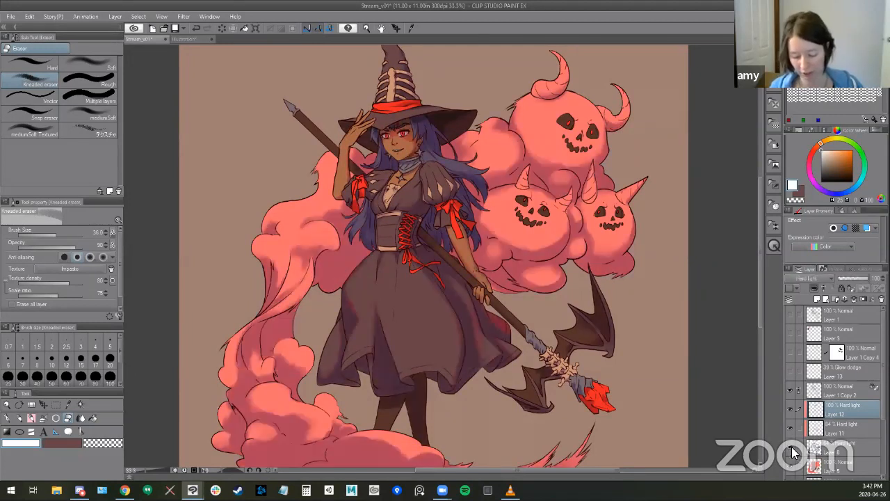
{"action": "left_click", "coordinate": [791, 452]}
{"action": "left_click", "coordinate": [793, 452]}
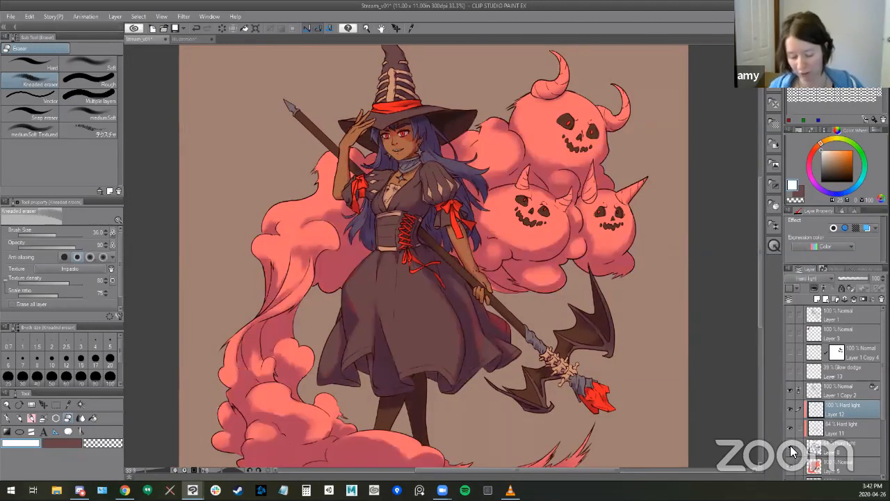
{"action": "left_click_drag", "start_coordinate": [430, 400], "coordinate": [417, 352]}
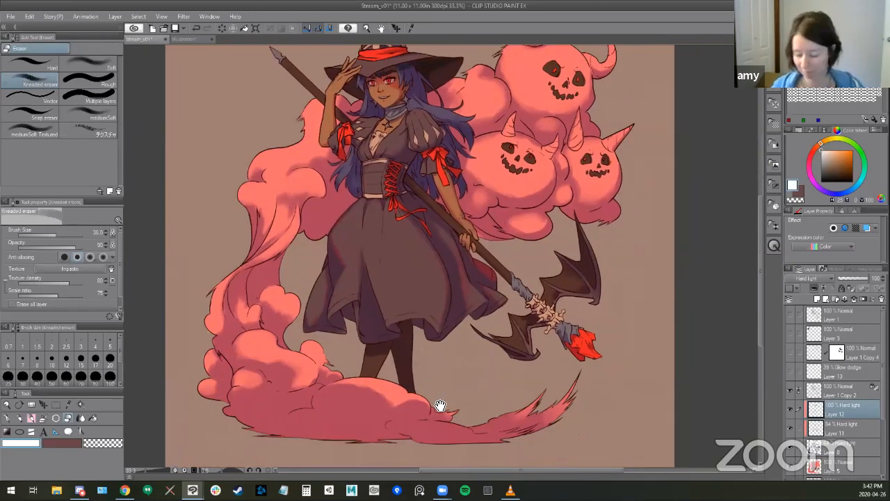
{"action": "left_click", "coordinate": [810, 431]}
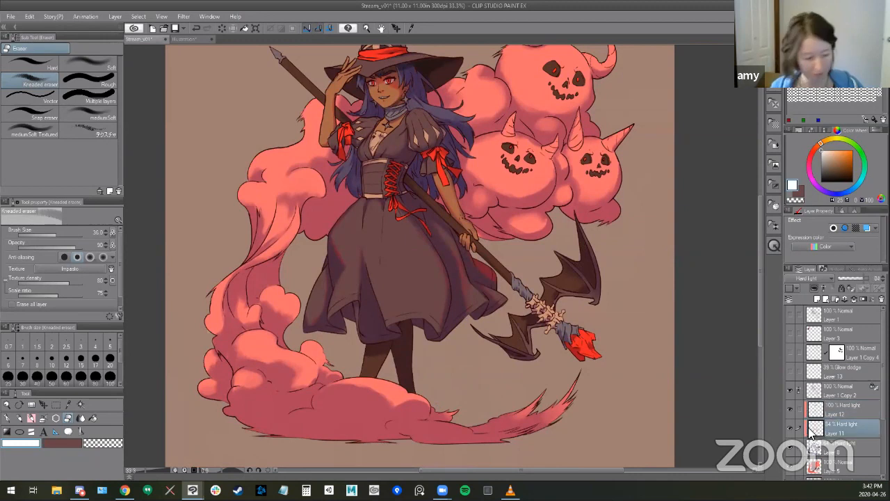
- Isolate Layer 11, sample the dark crimson from its skirt shading for the SU-Cream Pencil, and restore all layers' visibility
{"action": "key", "text": "b"}
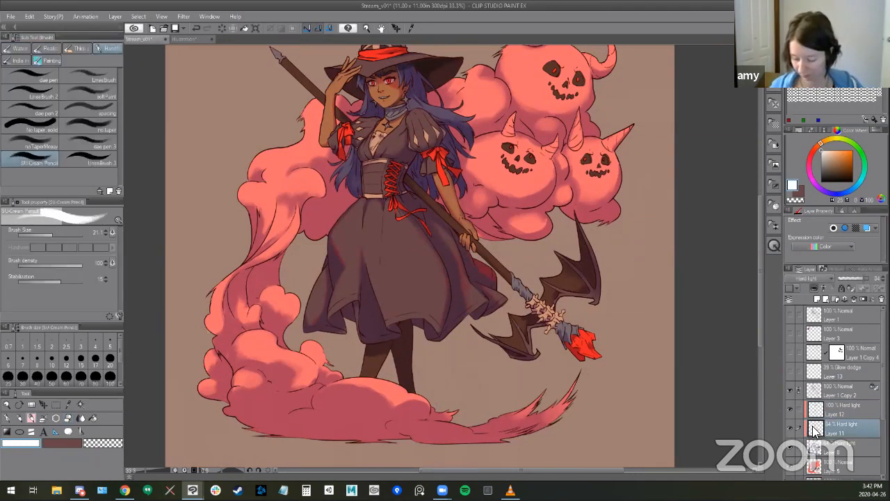
{"action": "left_click", "coordinate": [789, 427], "text": "alt"}
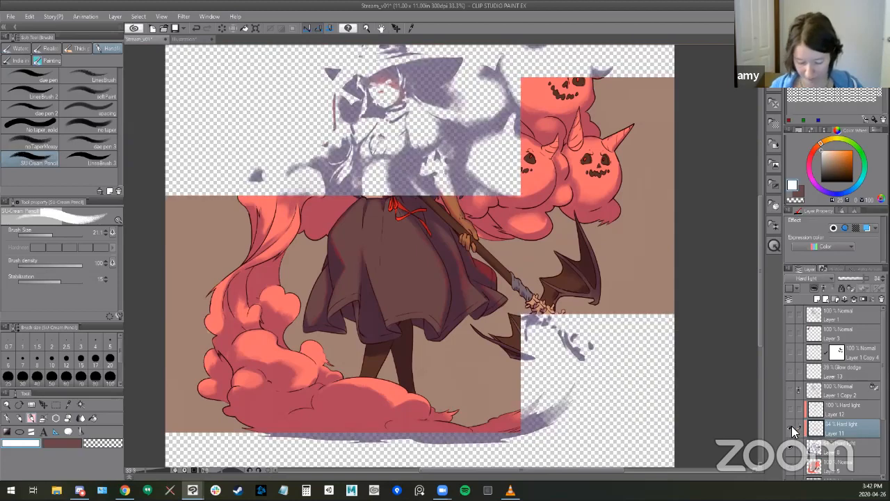
{"action": "left_click", "coordinate": [345, 250], "text": "alt"}
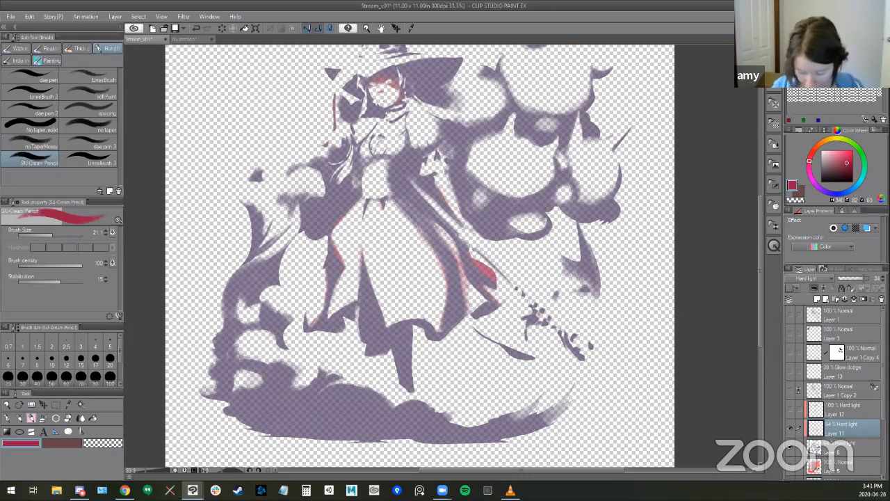
{"action": "left_click", "coordinate": [792, 425], "text": "alt"}
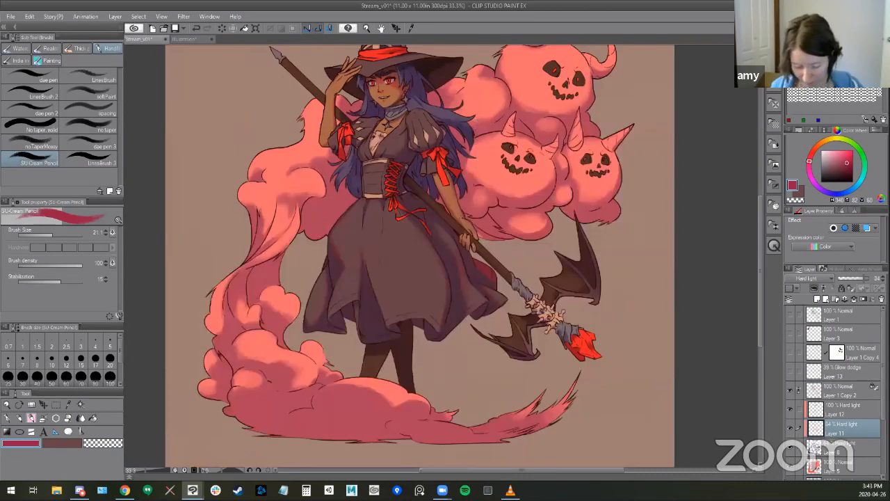
- Enlarge the Soft airbrush to 21.9 and delete Layer 12
{"action": "left_click_drag", "start_coordinate": [375, 344], "coordinate": [364, 338]}
{"action": "key", "text": "b"}
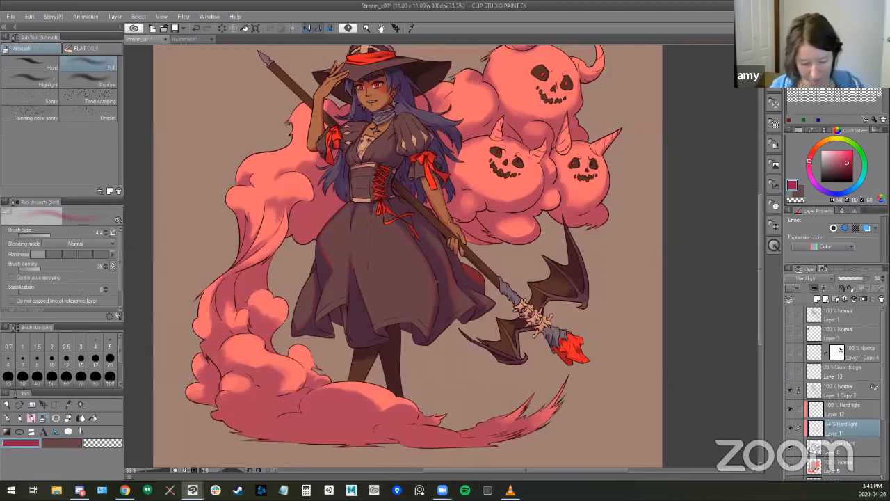
{"action": "left_click_drag", "start_coordinate": [450, 320], "coordinate": [455, 372]}
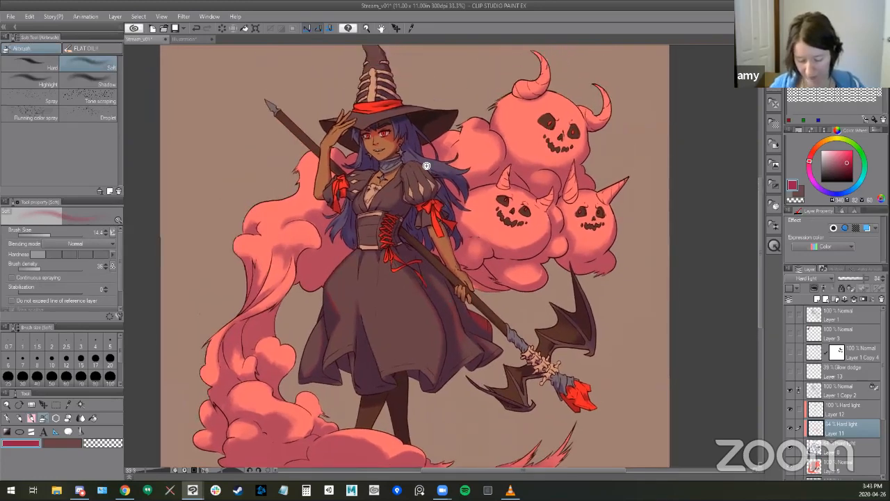
{"action": "scroll", "coordinate": [415, 146], "scroll_direction": "up", "scroll_amount": 2}
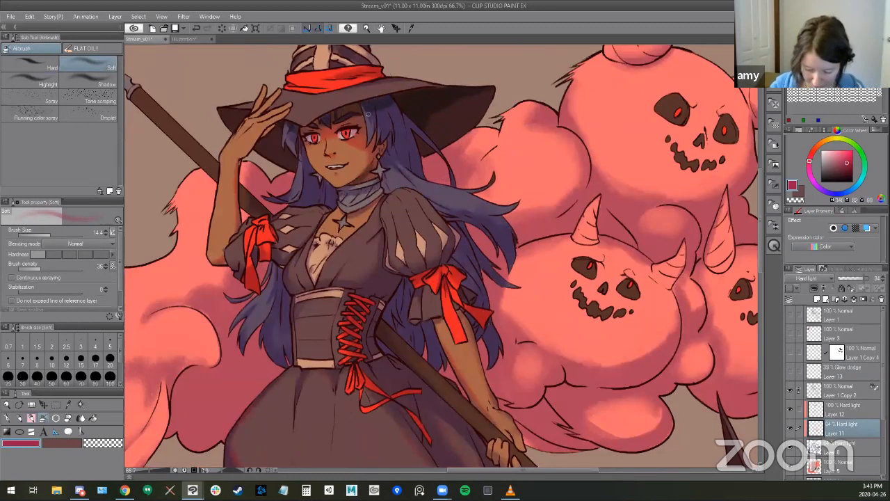
{"action": "key", "text": "]"}
{"action": "key", "text": "]"}
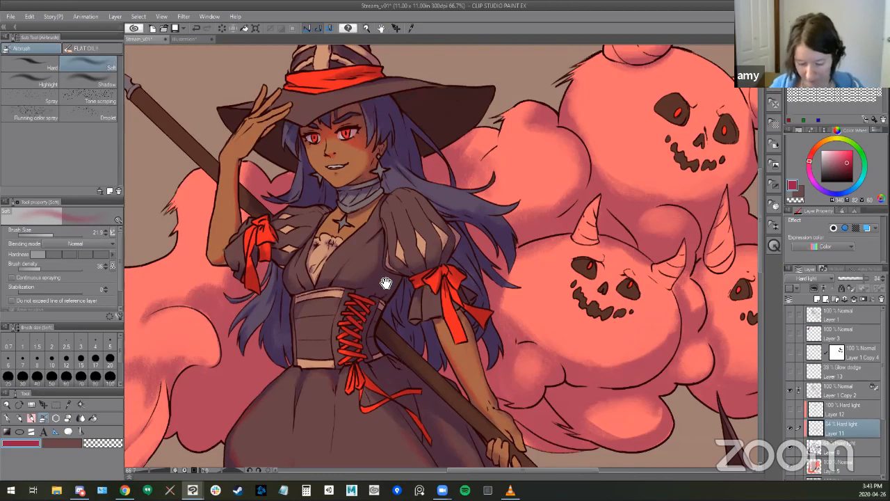
{"action": "left_click_drag", "start_coordinate": [386, 283], "coordinate": [371, 272]}
{"action": "left_click_drag", "start_coordinate": [361, 121], "coordinate": [353, 117]}
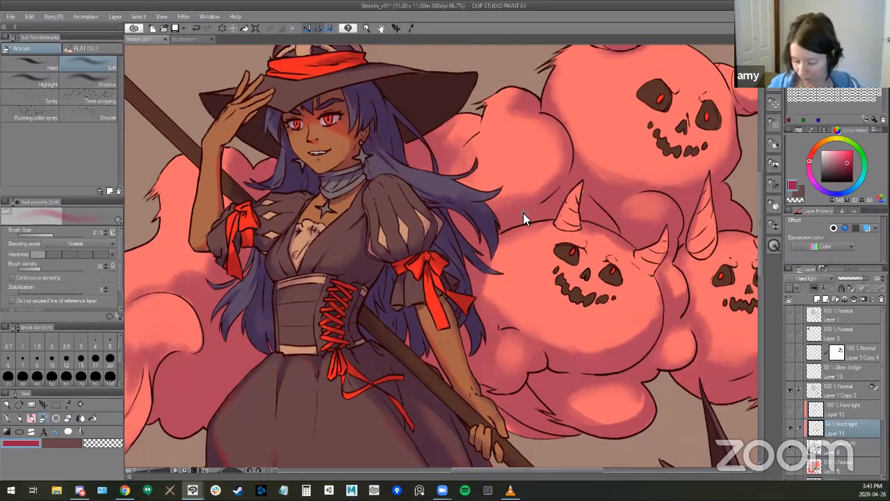
{"action": "left_click", "coordinate": [842, 409]}
{"action": "left_click", "coordinate": [881, 299]}
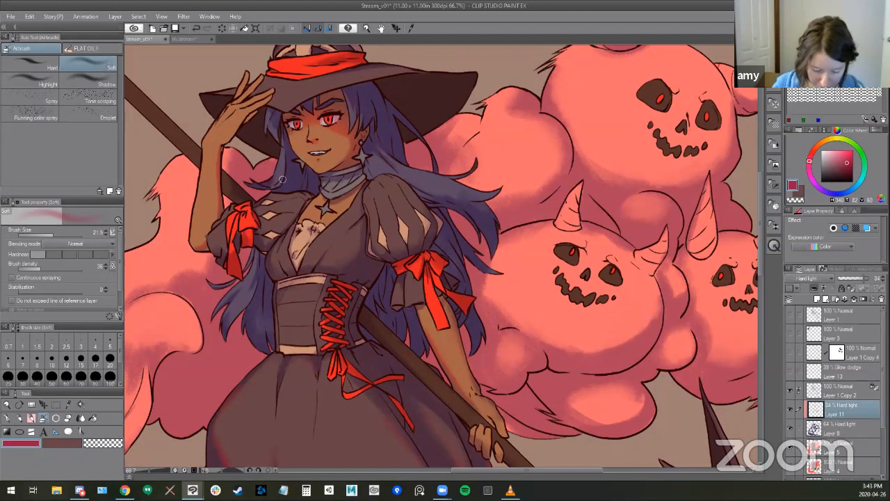
- Shade the light inserts of the witch's puffed sleeve in crimson on Layer 11 with the SU-Cream Pencil
{"action": "key", "text": "b"}
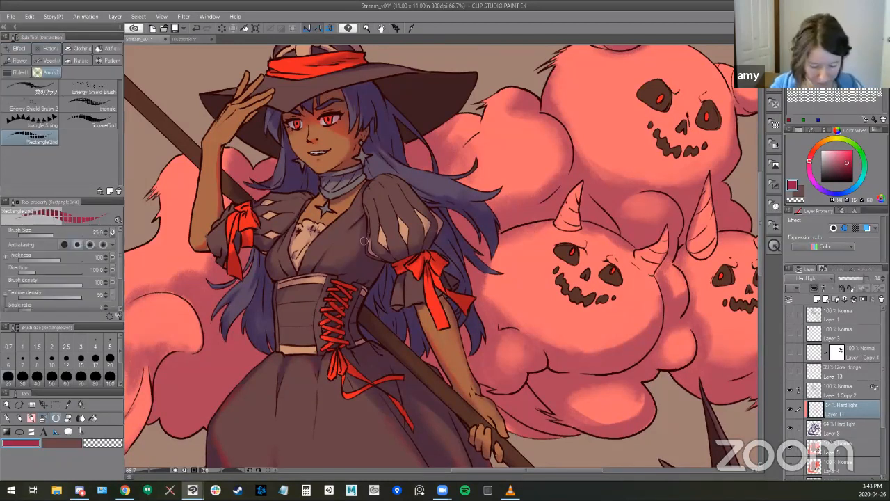
{"action": "key", "text": "b"}
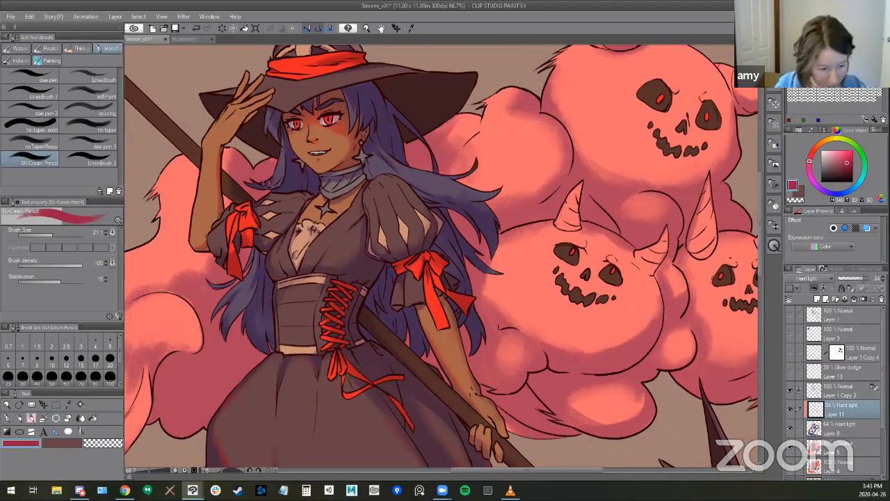
{"action": "left_click_drag", "start_coordinate": [512, 361], "coordinate": [550, 319]}
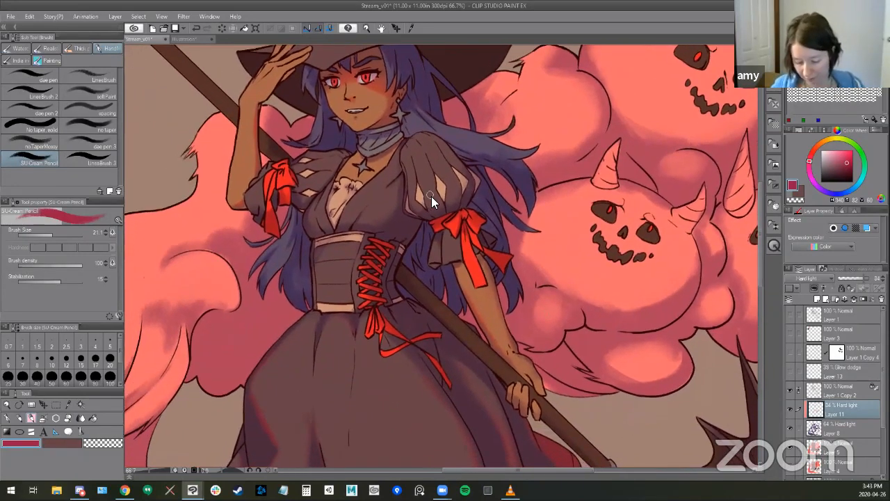
{"action": "mouse_move", "coordinate": [424, 197]}
{"action": "left_mouse_down"}
{"action": "mouse_move", "coordinate": [410, 180]}
{"action": "mouse_move", "coordinate": [419, 210]}
{"action": "mouse_move", "coordinate": [464, 187]}
{"action": "left_mouse_up"}
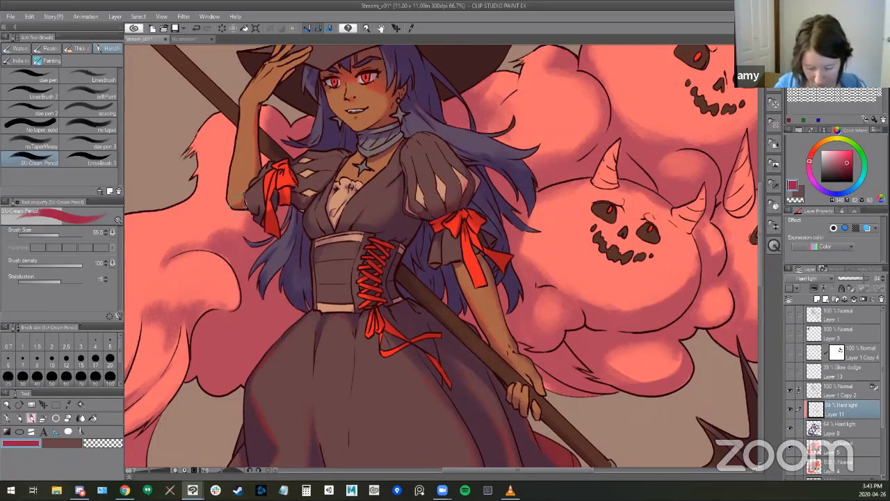
- Brush broad crimson shading along the shadow edges of the upper smoke column with the SU-Cream Pencil at size 179
{"action": "left_click_drag", "start_coordinate": [473, 313], "coordinate": [622, 236]}
{"action": "left_click_drag", "start_coordinate": [339, 181], "coordinate": [351, 181]}
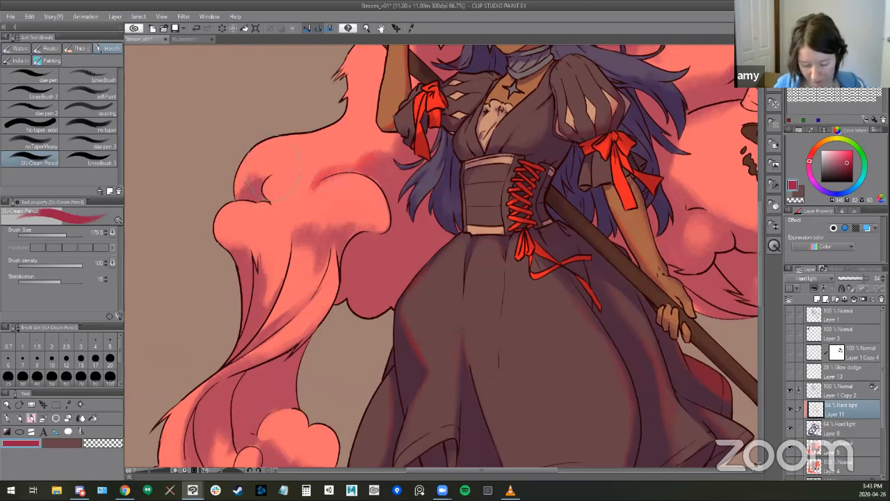
{"action": "left_click_drag", "start_coordinate": [390, 339], "coordinate": [411, 293]}
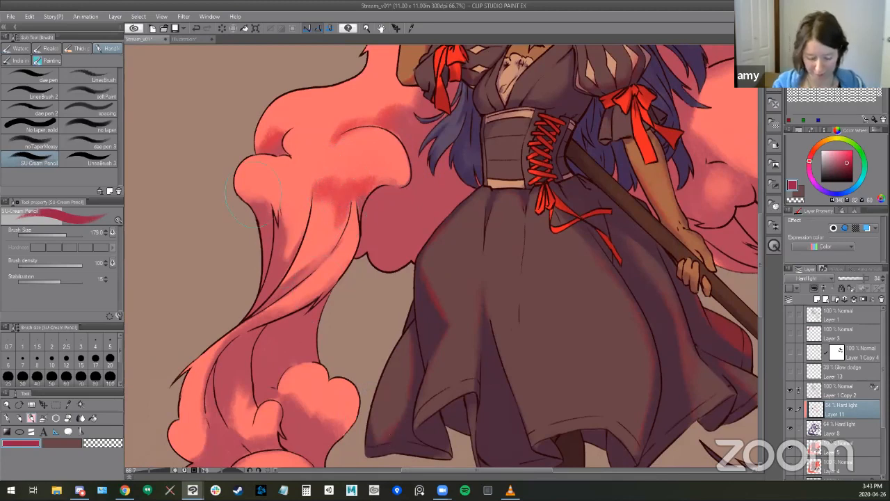
{"action": "left_click_drag", "start_coordinate": [271, 188], "coordinate": [259, 188]}
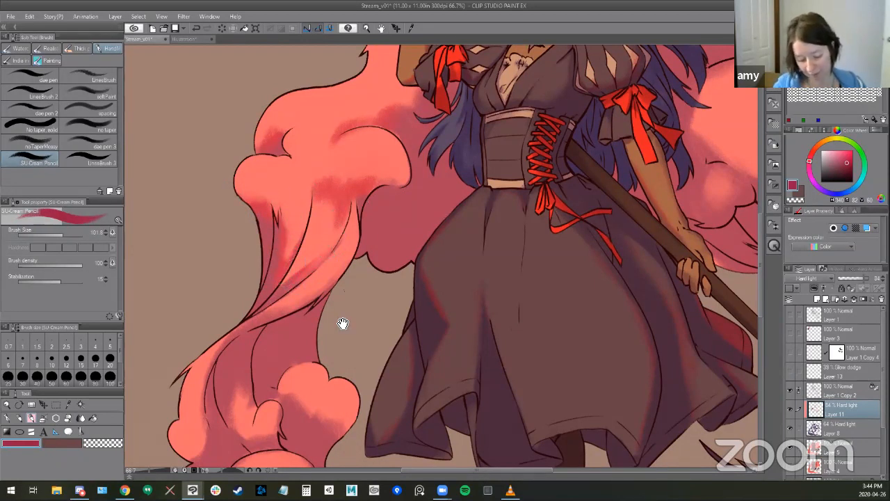
- Add crimson shading to the folds halfway down the smoke column and clean it up with the Kneaded eraser
{"action": "scroll", "coordinate": [341, 199], "scroll_direction": "down", "scroll_amount": 3}
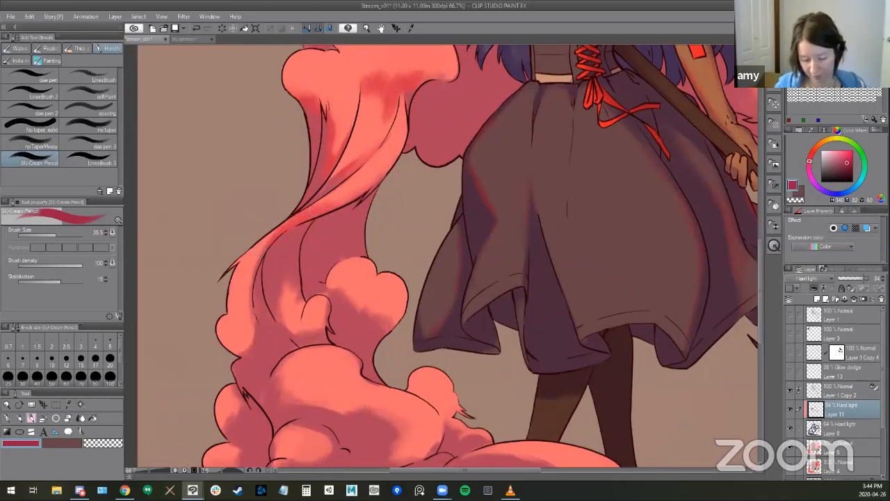
{"action": "mouse_move", "coordinate": [356, 321]}
{"action": "left_mouse_down"}
{"action": "mouse_move", "coordinate": [341, 264]}
{"action": "mouse_move", "coordinate": [282, 221]}
{"action": "left_mouse_up"}
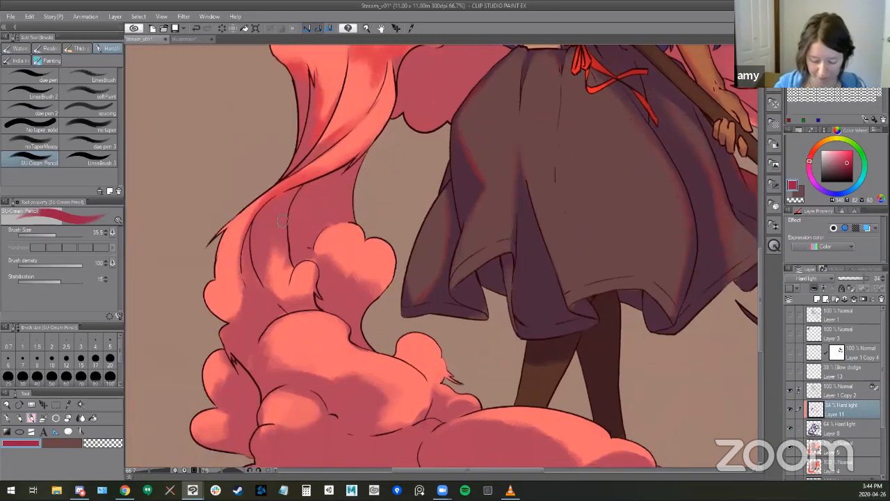
{"action": "mouse_move", "coordinate": [282, 266]}
{"action": "left_mouse_down"}
{"action": "mouse_move", "coordinate": [294, 189]}
{"action": "mouse_move", "coordinate": [316, 158]}
{"action": "left_mouse_up"}
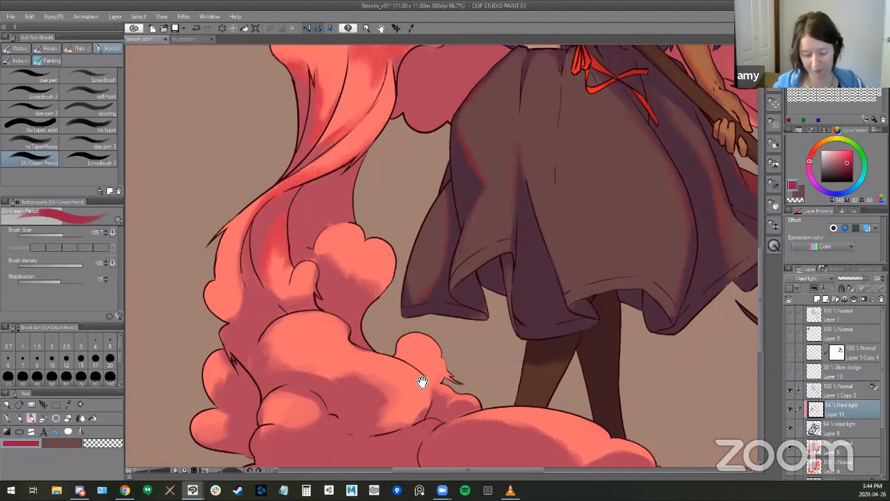
{"action": "left_click_drag", "start_coordinate": [422, 387], "coordinate": [424, 385]}
{"action": "key", "text": "e"}
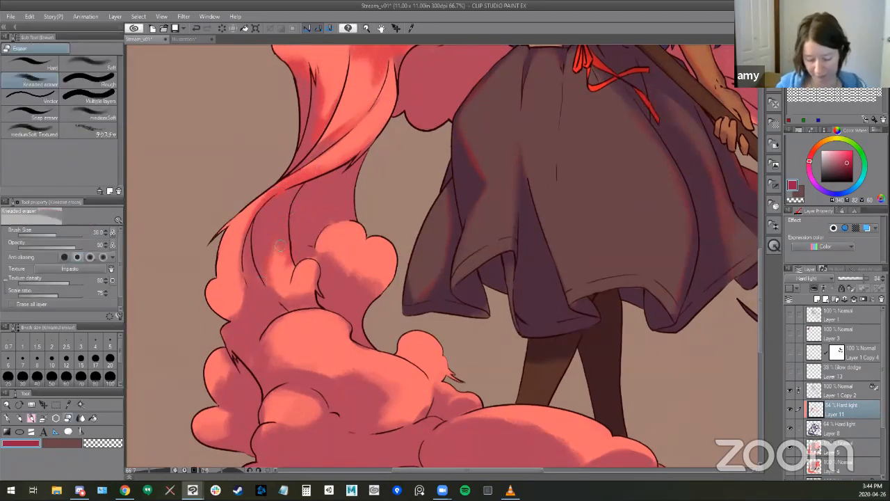
{"action": "key", "text": "b"}
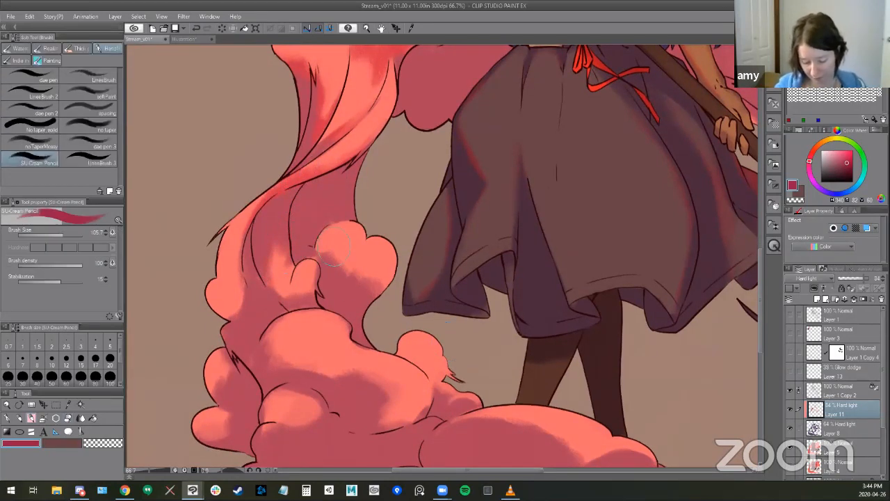
- Shade the shadow edge of the round smoke puff beside the skirt in crimson with a large SU-Cream Pencil
{"action": "left_click_drag", "start_coordinate": [333, 253], "coordinate": [342, 253], "text": "ctrl+alt"}
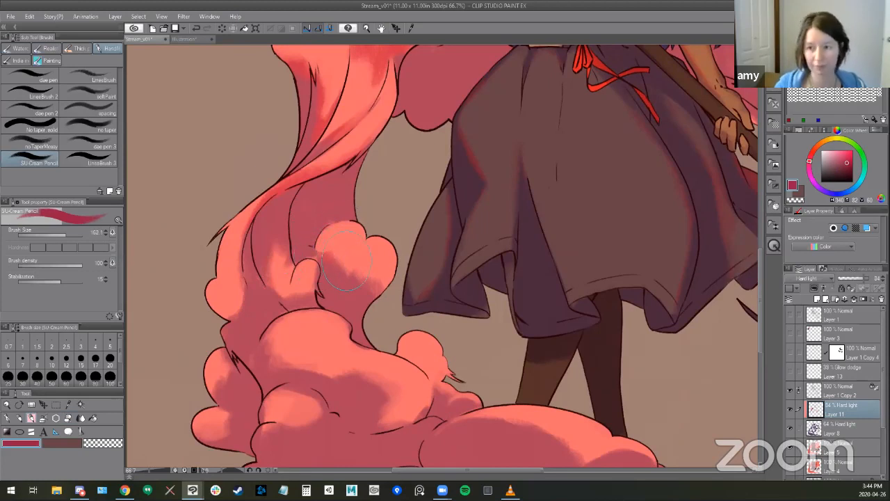
{"action": "mouse_move", "coordinate": [345, 247]}
{"action": "left_mouse_down"}
{"action": "mouse_move", "coordinate": [332, 246]}
{"action": "mouse_move", "coordinate": [354, 261]}
{"action": "left_mouse_up"}
{"action": "left_click_drag", "start_coordinate": [479, 428], "coordinate": [478, 431]}
- Reduce the SU-Cream Pencil to 32.5 and tint the shadows of the neck scarf in crimson
{"action": "left_click_drag", "start_coordinate": [547, 331], "coordinate": [494, 407]}
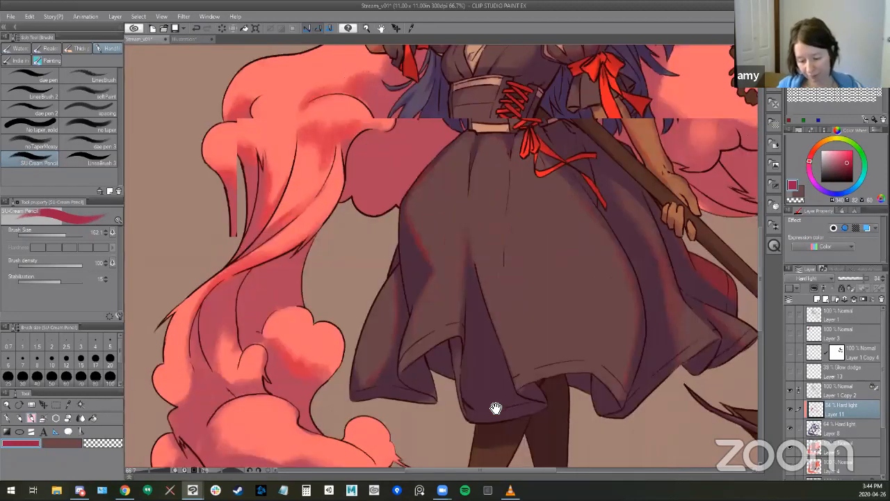
{"action": "left_click_drag", "start_coordinate": [502, 264], "coordinate": [421, 408]}
{"action": "left_click_drag", "start_coordinate": [390, 158], "coordinate": [292, 200]}
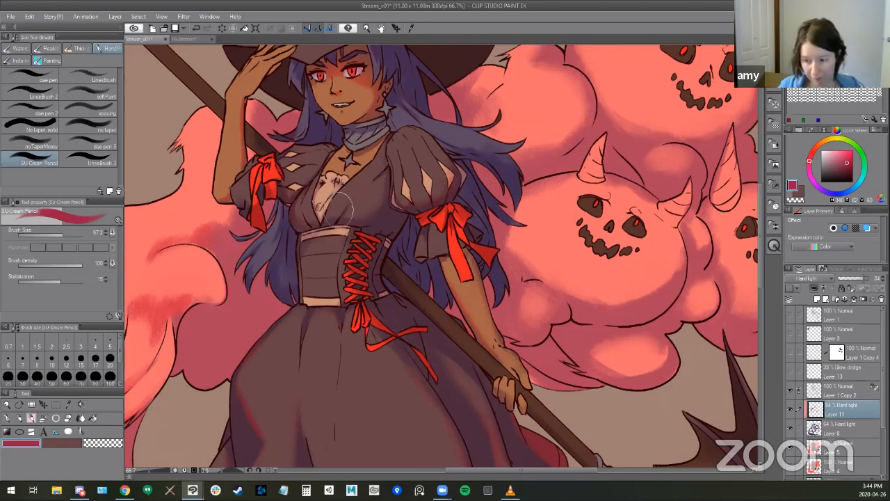
{"action": "key", "text": "bracketleft"}
{"action": "key", "text": "bracketleft"}
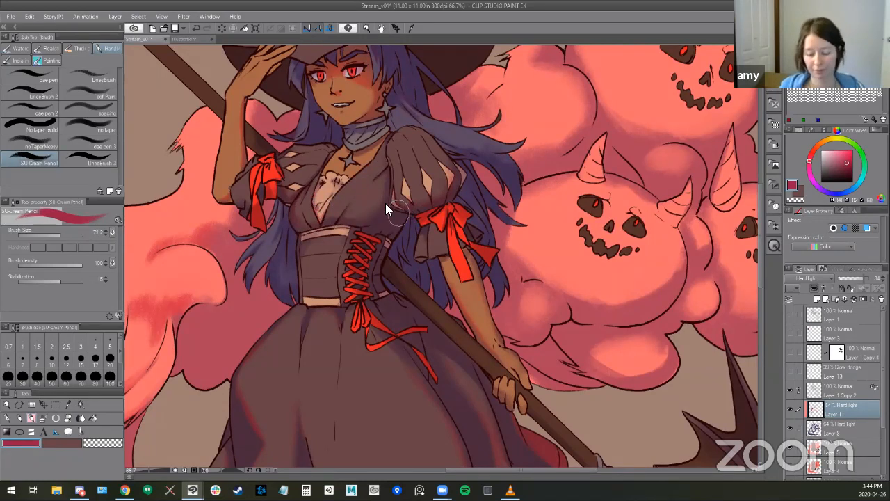
{"action": "left_click_drag", "start_coordinate": [473, 358], "coordinate": [486, 305]}
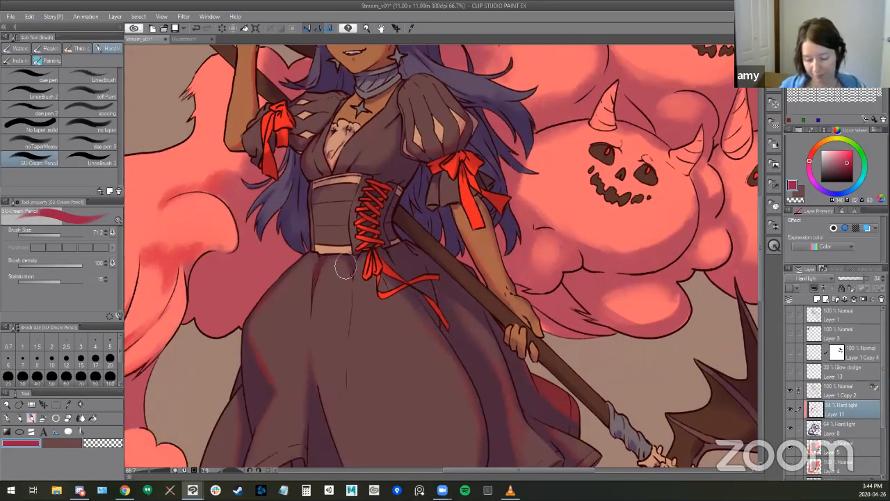
{"action": "key", "text": "bracketleft"}
{"action": "key", "text": "bracketleft"}
{"action": "key", "text": "bracketleft"}
{"action": "key", "text": "bracketleft"}
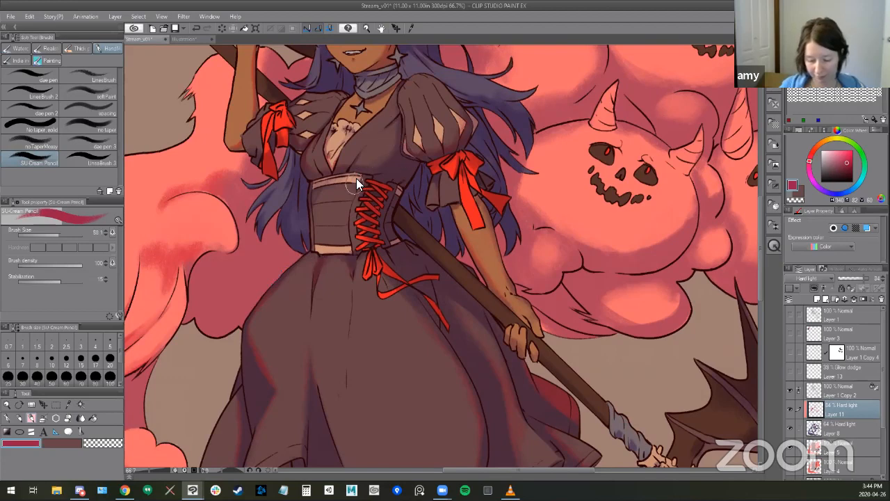
{"action": "left_click_drag", "start_coordinate": [389, 261], "coordinate": [379, 335]}
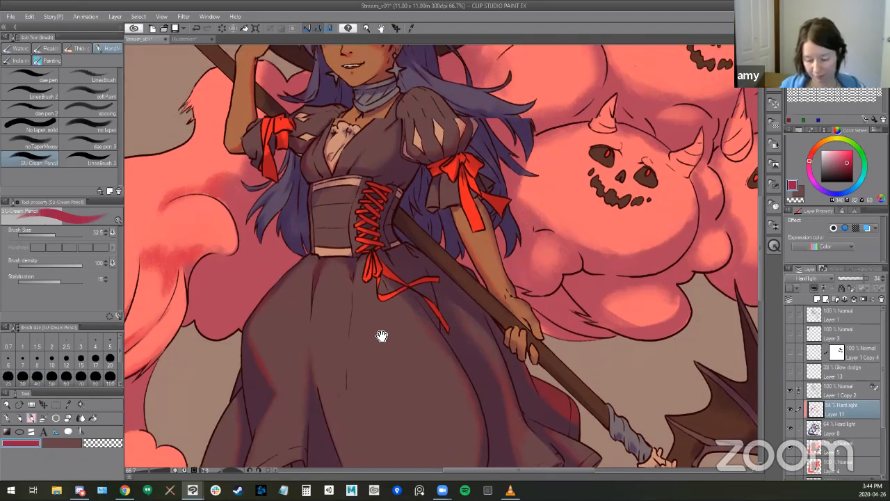
{"action": "scroll", "coordinate": [339, 202], "scroll_direction": "up", "scroll_amount": 2}
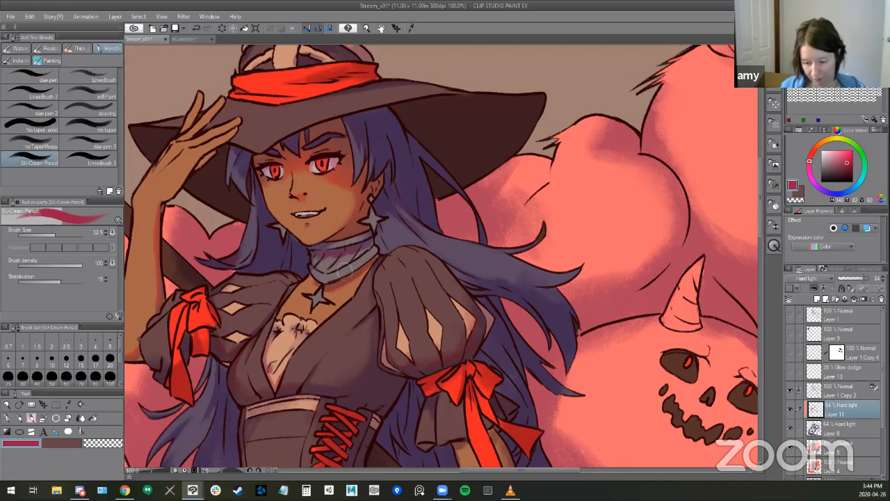
- Tint the dark underside of the hat brim in crimson with the SU-Cream Pencil enlarged to about 100
{"action": "left_click_drag", "start_coordinate": [387, 307], "coordinate": [397, 325]}
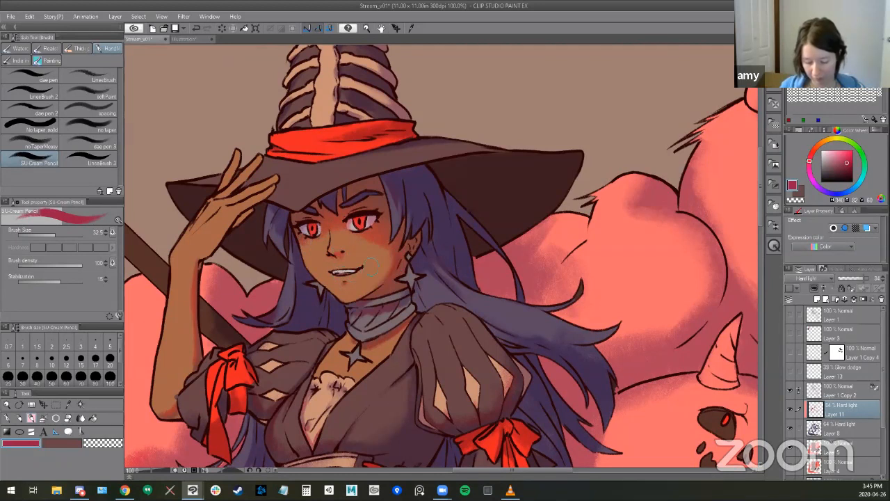
{"action": "left_click_drag", "start_coordinate": [493, 384], "coordinate": [443, 382]}
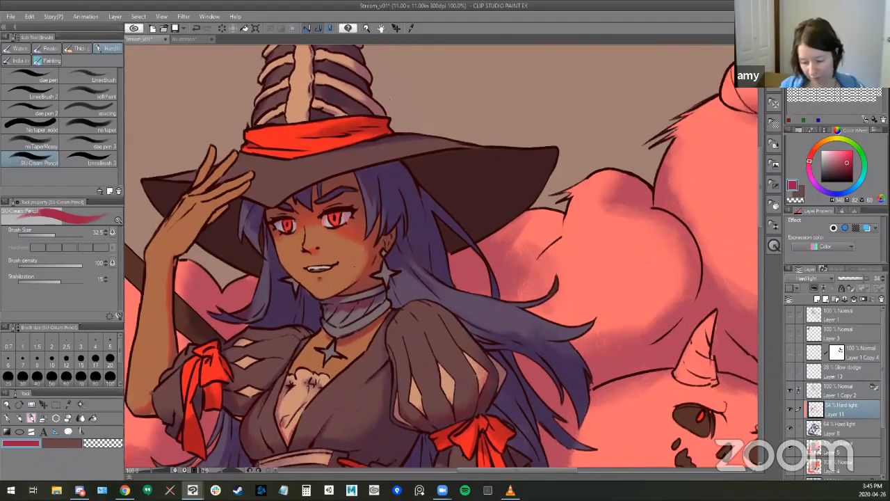
{"action": "mouse_move", "coordinate": [468, 172]}
{"action": "left_mouse_down"}
{"action": "mouse_move", "coordinate": [514, 182]}
{"action": "mouse_move", "coordinate": [473, 190]}
{"action": "mouse_move", "coordinate": [513, 184]}
{"action": "left_mouse_up"}
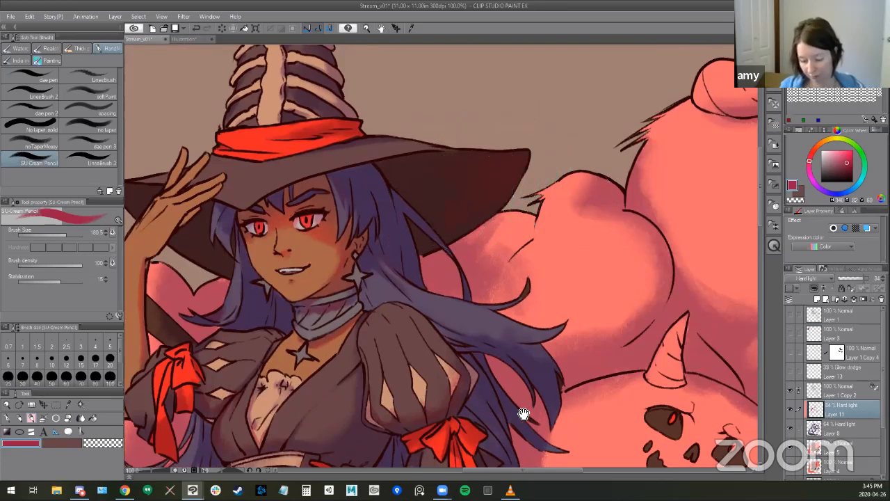
- Go over the front of the bodice above the corset with crimson shading using the SU-Cream Pencil
{"action": "scroll", "coordinate": [470, 284], "scroll_direction": "down", "scroll_amount": 3}
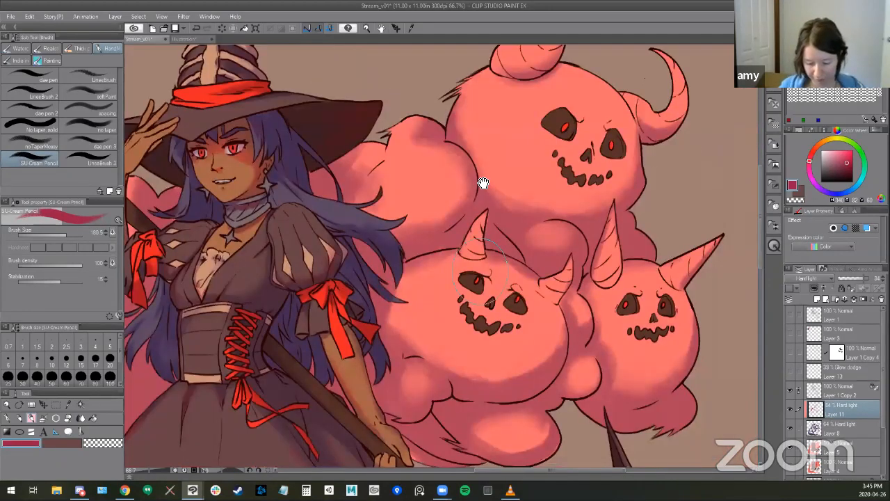
{"action": "scroll", "coordinate": [482, 179], "scroll_direction": "up", "scroll_amount": 2}
{"action": "left_click_drag", "start_coordinate": [474, 201], "coordinate": [593, 180]}
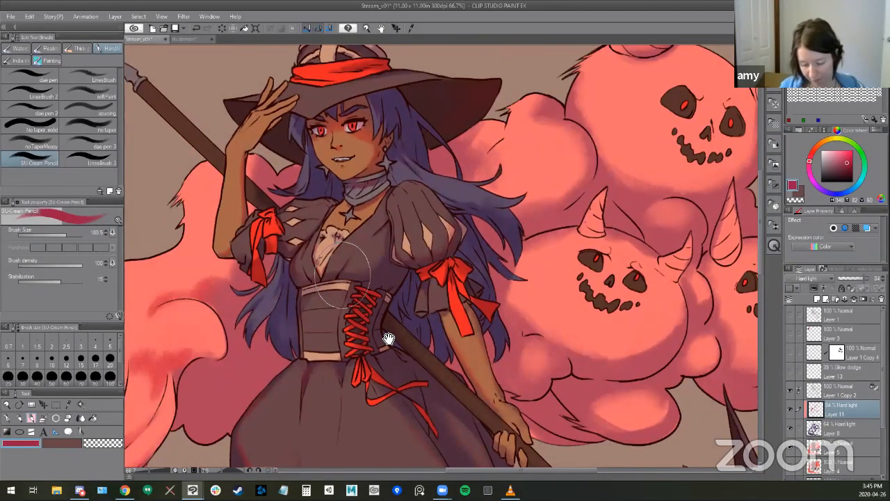
{"action": "left_click_drag", "start_coordinate": [388, 317], "coordinate": [390, 310]}
{"action": "left_click_drag", "start_coordinate": [347, 246], "coordinate": [346, 263]}
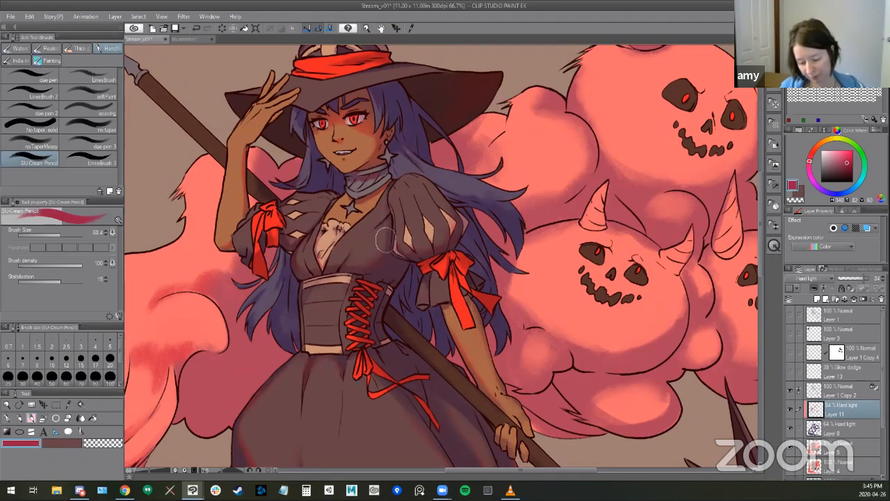
- Reduce the SU-Cream Pencil's brush size to 30.2 for finer shading on the dress
{"action": "left_click_drag", "start_coordinate": [399, 373], "coordinate": [404, 336]}
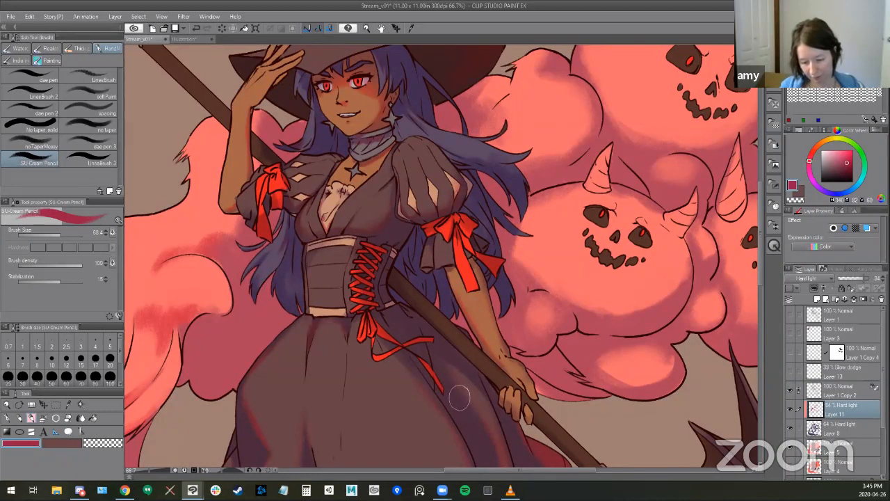
{"action": "mouse_move", "coordinate": [486, 326]}
{"action": "left_mouse_down"}
{"action": "mouse_move", "coordinate": [468, 342]}
{"action": "mouse_move", "coordinate": [511, 333]}
{"action": "mouse_move", "coordinate": [608, 371]}
{"action": "left_mouse_up"}
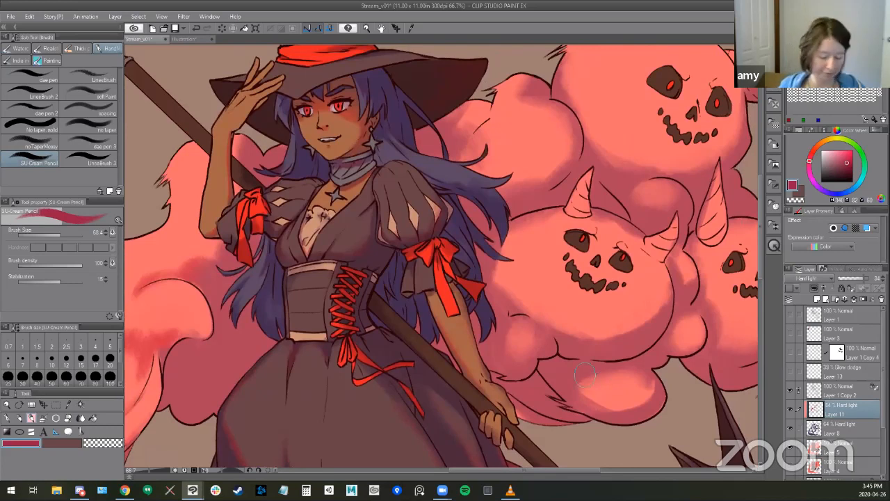
{"action": "key", "text": "["}
{"action": "key", "text": "["}
{"action": "key", "text": "["}
{"action": "key", "text": "["}
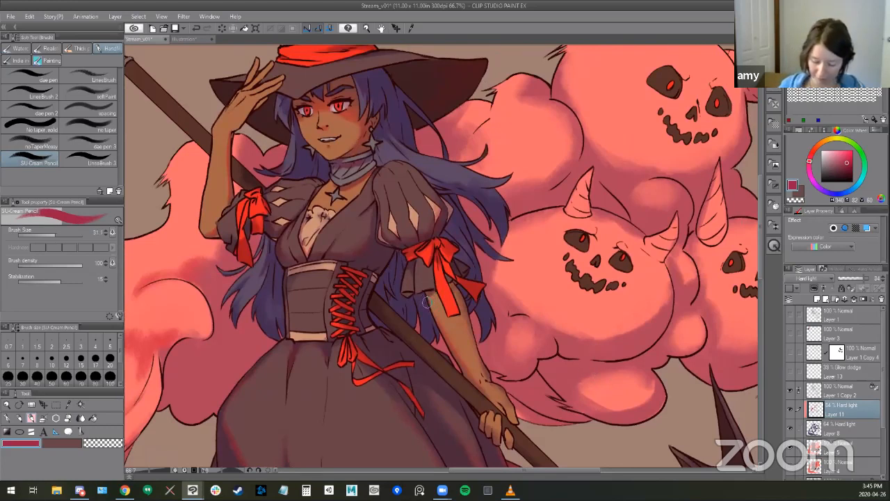
{"action": "left_click_drag", "start_coordinate": [503, 317], "coordinate": [494, 296]}
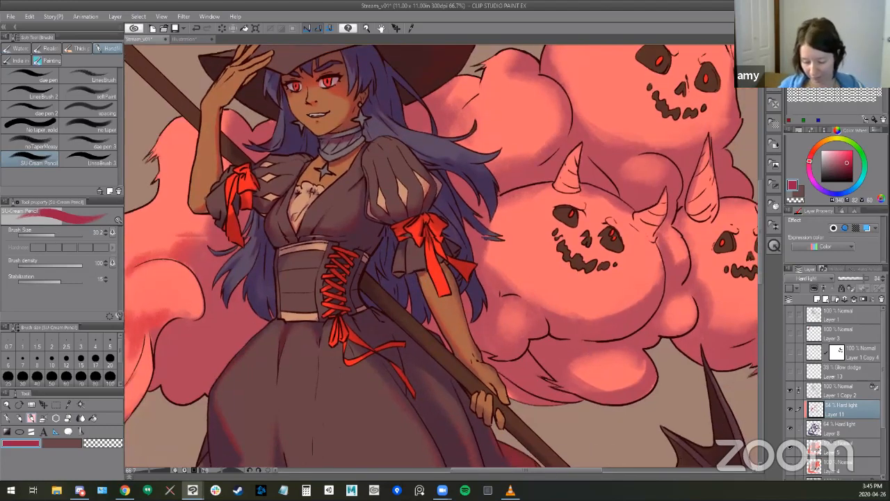
{"action": "left_click_drag", "start_coordinate": [484, 369], "coordinate": [456, 310]}
{"action": "left_click_drag", "start_coordinate": [579, 314], "coordinate": [653, 321]}
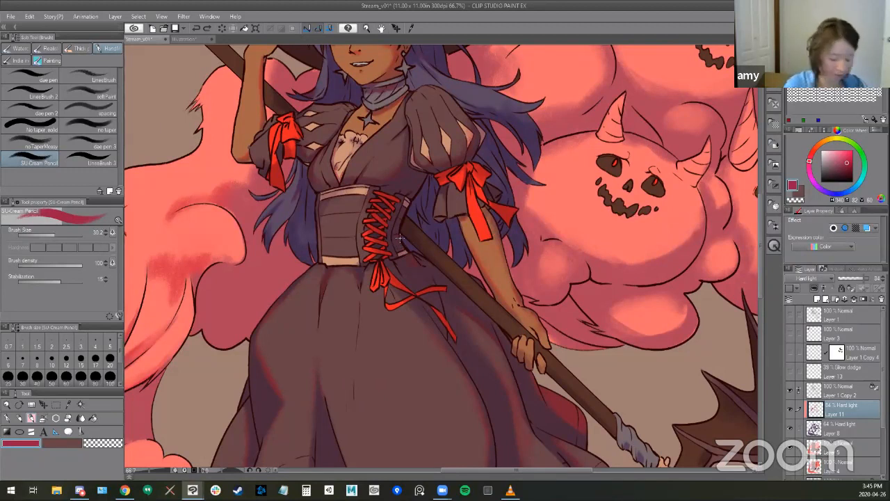
- Add a new raster layer directly above Layer 11 and clip it to the layer below
{"action": "key", "text": "ctrl+shift+n"}
{"action": "right_click", "coordinate": [853, 409]}
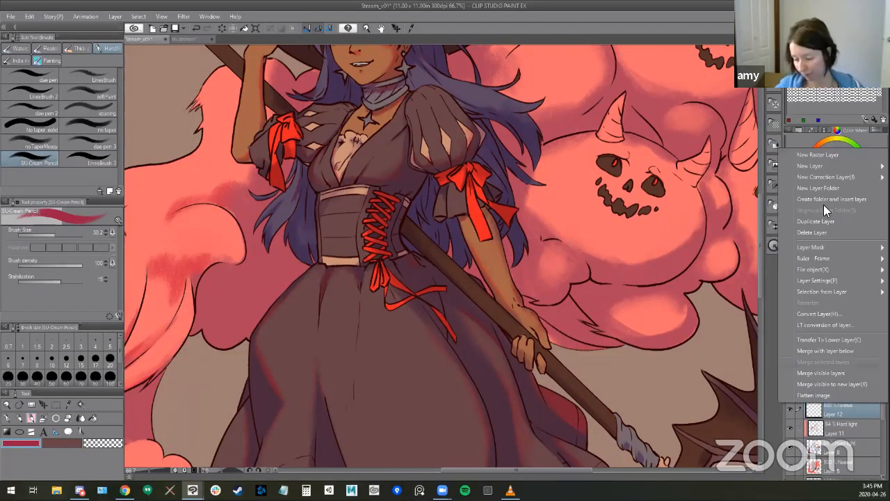
{"action": "left_click", "coordinate": [817, 410]}
{"action": "right_click", "coordinate": [816, 412]}
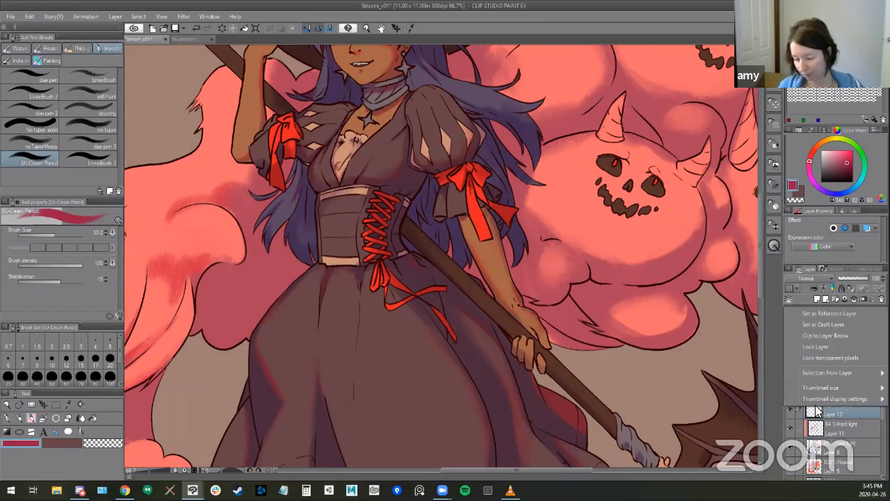
{"action": "left_click", "coordinate": [831, 336]}
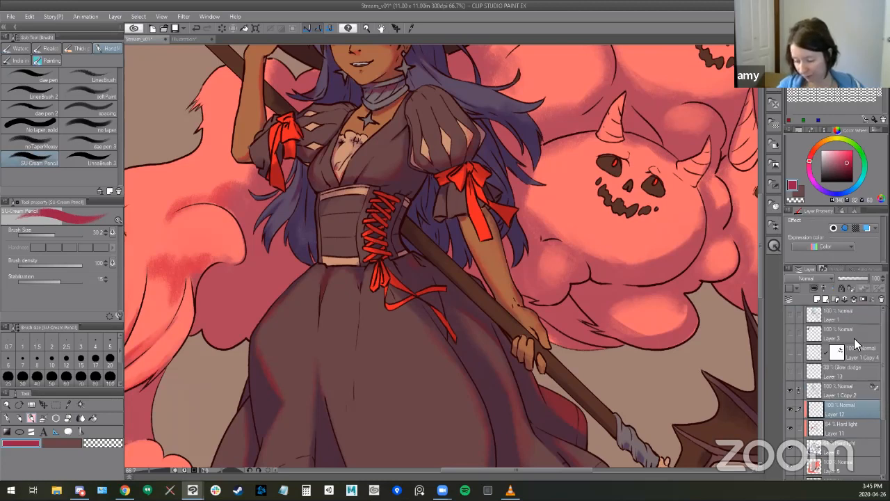
- Choose a muted dark blue drawing color and release Layer 12 from clipping to the layer below
{"action": "left_click_drag", "start_coordinate": [496, 319], "coordinate": [470, 311]}
{"action": "left_click", "coordinate": [394, 268], "text": "alt"}
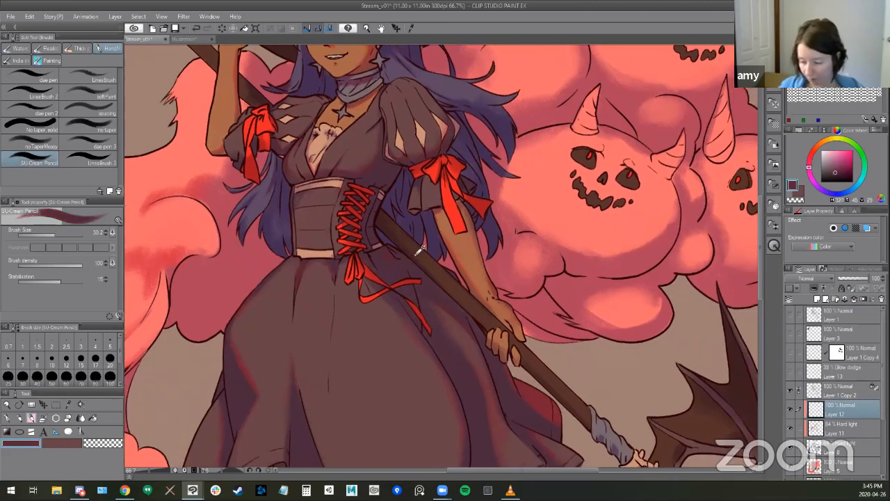
{"action": "left_click", "coordinate": [532, 416], "text": "alt"}
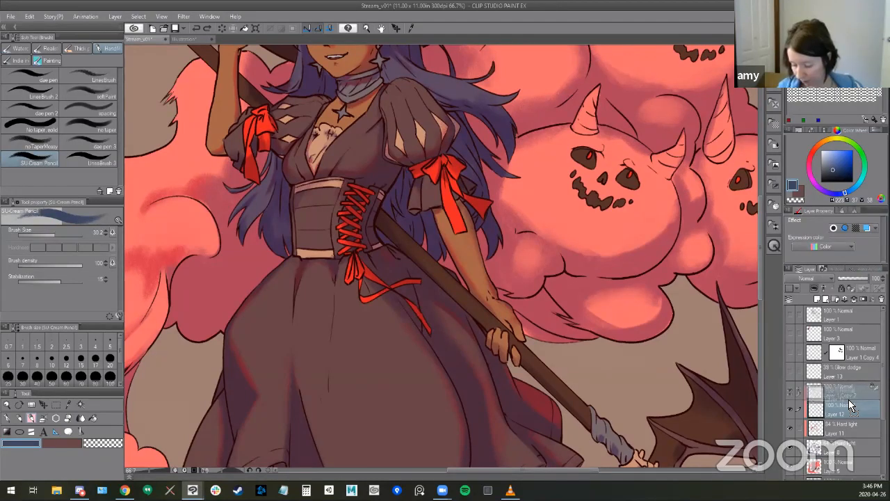
{"action": "right_click", "coordinate": [817, 411]}
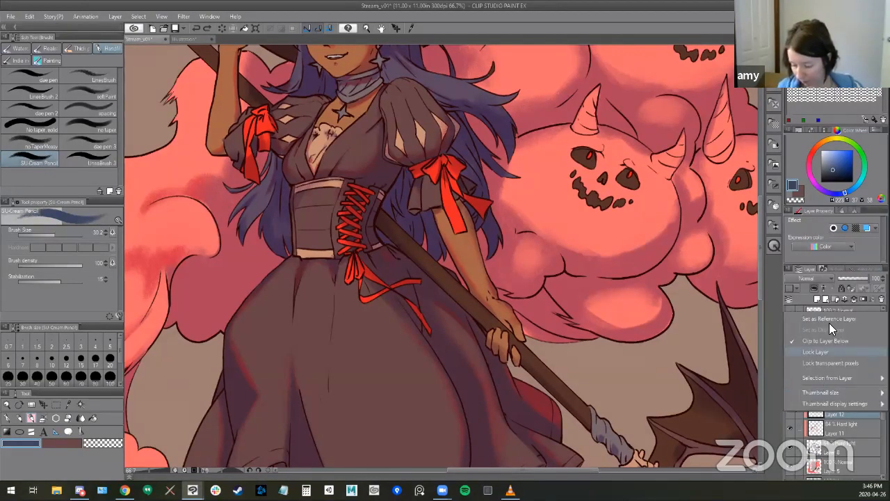
{"action": "left_click", "coordinate": [834, 342]}
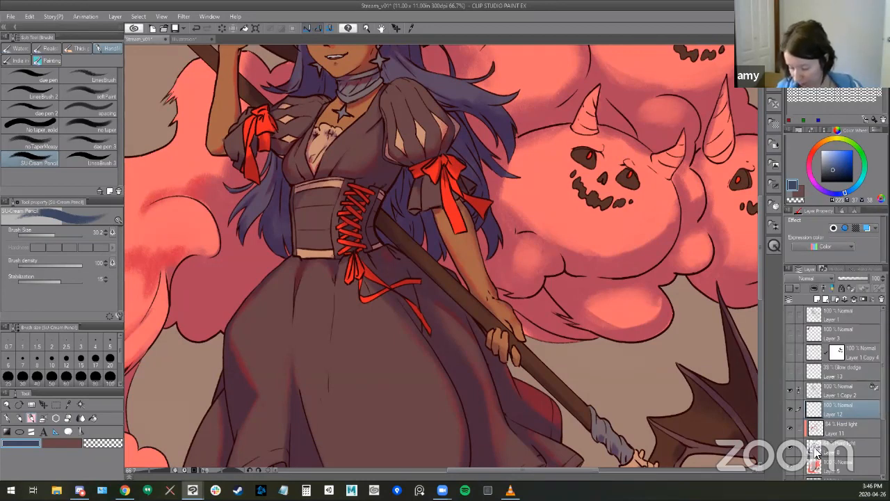
- Load the painted shadow areas of Layer 8 as a selection and turn it into a layer mask on Layer 12
{"action": "left_click", "coordinate": [815, 448], "text": "ctrl"}
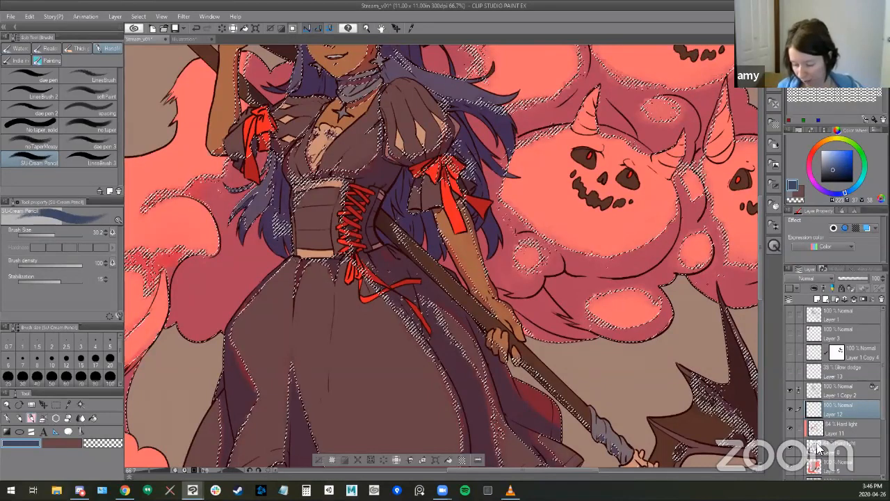
{"action": "key", "text": "ctrl+d"}
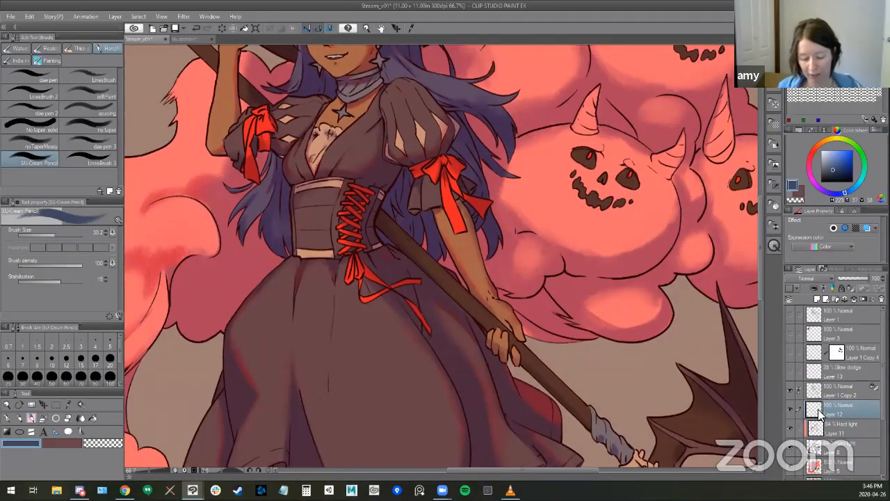
{"action": "left_click", "coordinate": [814, 451]}
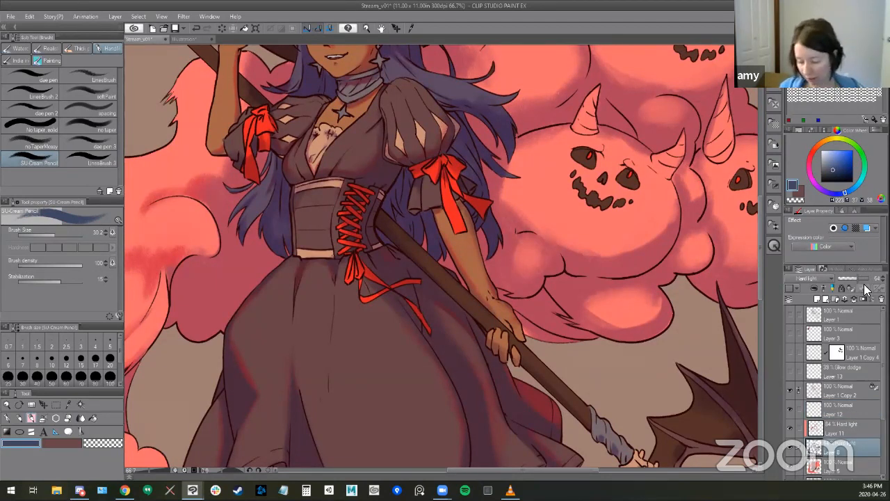
{"action": "left_click", "coordinate": [808, 413]}
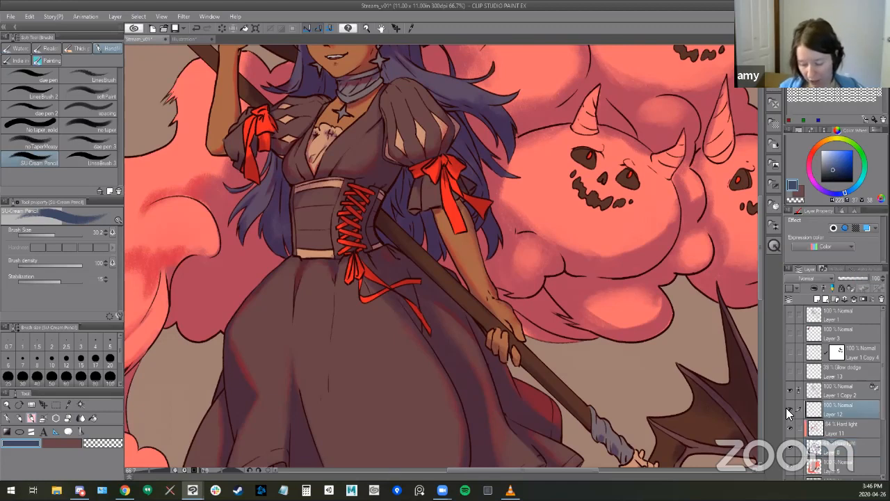
{"action": "left_click", "coordinate": [813, 465], "text": "ctrl"}
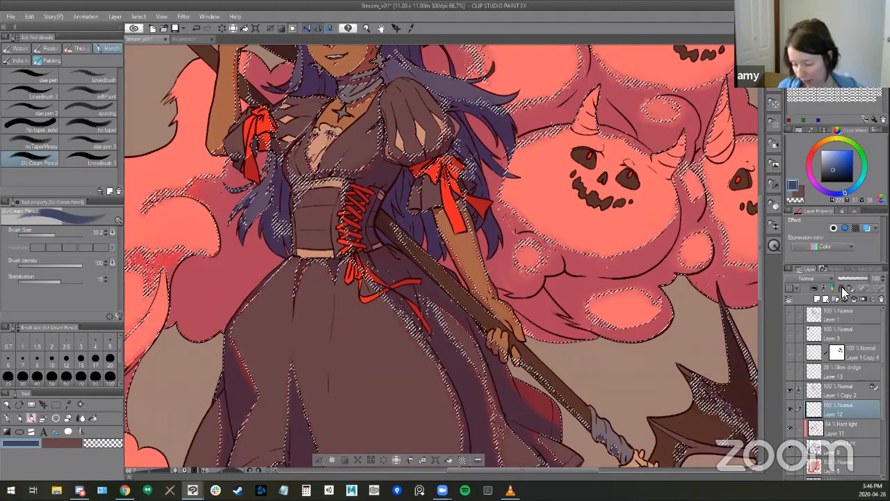
{"action": "left_click", "coordinate": [861, 299]}
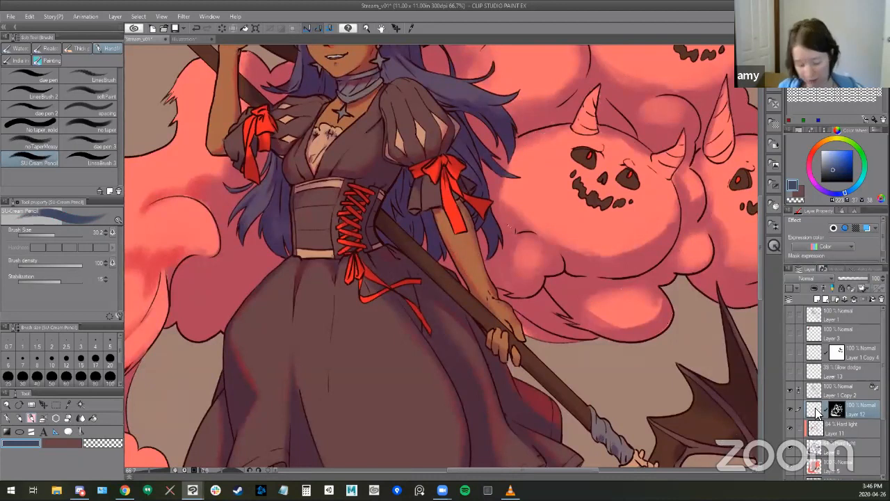
- Try blue shading over the puff sleeve and skirt on Layer 12 with an enlarged Soft airbrush
{"action": "key", "text": "b"}
{"action": "key", "text": "]"}
{"action": "key", "text": "]"}
{"action": "key", "text": "]"}
{"action": "key", "text": "]"}
{"action": "left_click_drag", "start_coordinate": [425, 155], "coordinate": [371, 174]}
{"action": "mouse_move", "coordinate": [436, 191]}
{"action": "left_mouse_down"}
{"action": "mouse_move", "coordinate": [311, 361]}
{"action": "mouse_move", "coordinate": [542, 282]}
{"action": "mouse_move", "coordinate": [438, 366]}
{"action": "left_mouse_up"}
{"action": "key", "text": "ctrl+z"}
- Hide and show Layer 8 to check its shadows, and make Layer 12 active again
{"action": "left_click", "coordinate": [810, 438]}
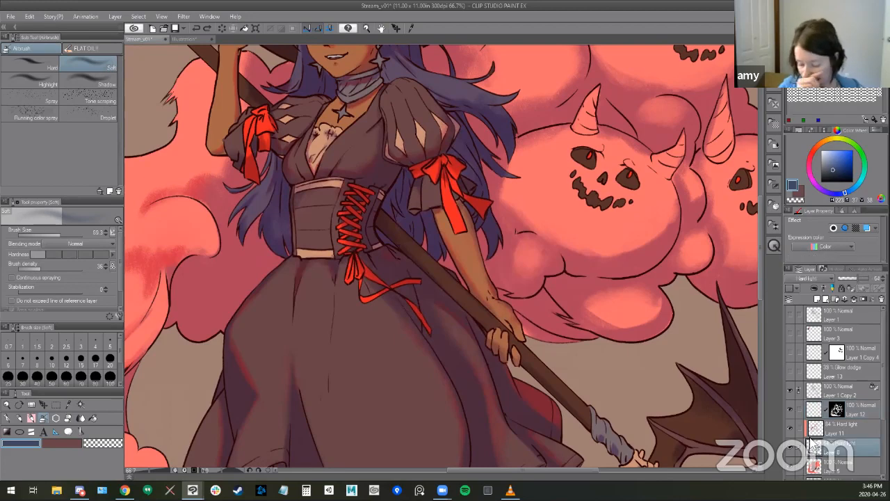
{"action": "left_click", "coordinate": [791, 445]}
{"action": "left_click", "coordinate": [791, 443]}
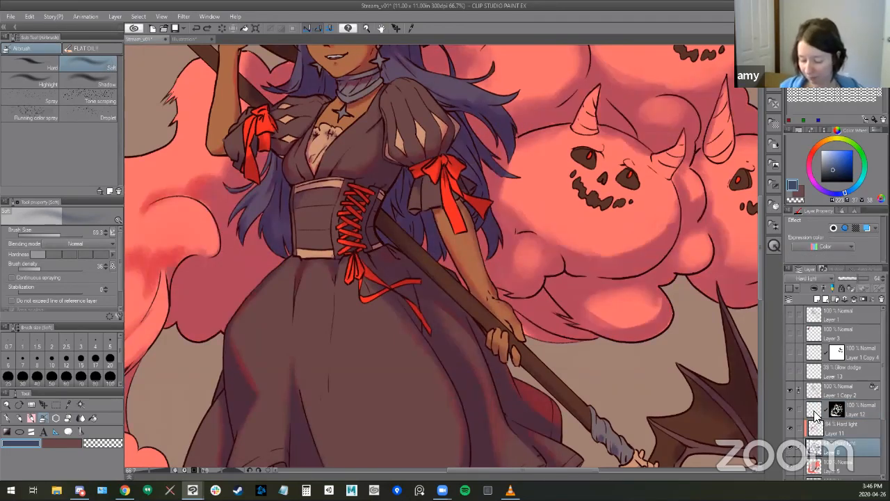
{"action": "left_click", "coordinate": [812, 405]}
- Try a dark blue SU-Cream Pencil stroke on the dress near the waist
{"action": "key", "text": "b"}
{"action": "key", "text": "b"}
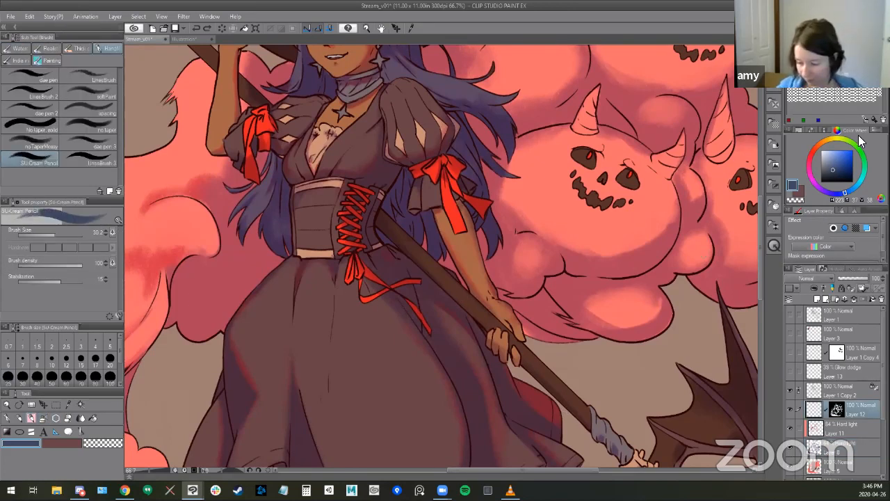
{"action": "left_click_drag", "start_coordinate": [381, 281], "coordinate": [397, 258]}
{"action": "key", "text": "ctrl+z"}
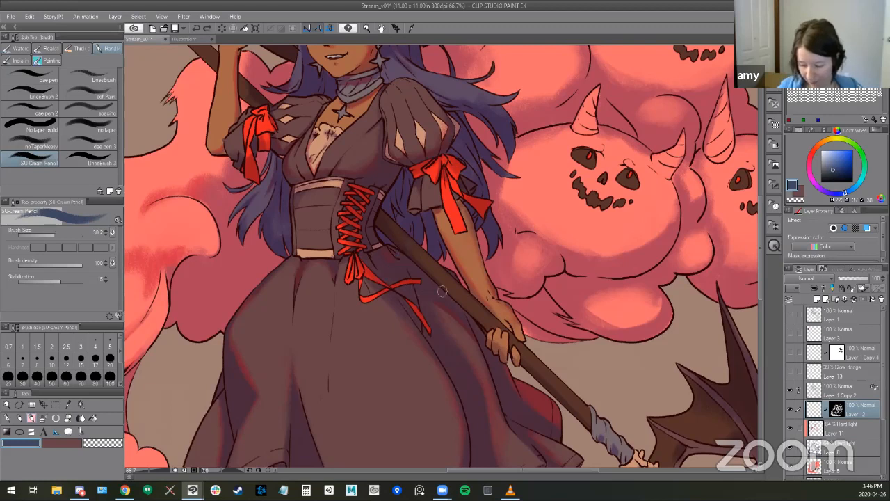
- Set Layer 12 to Hard light and deepen the bodice shadow under the puff sleeve with dark blue
{"action": "left_click", "coordinate": [808, 278]}
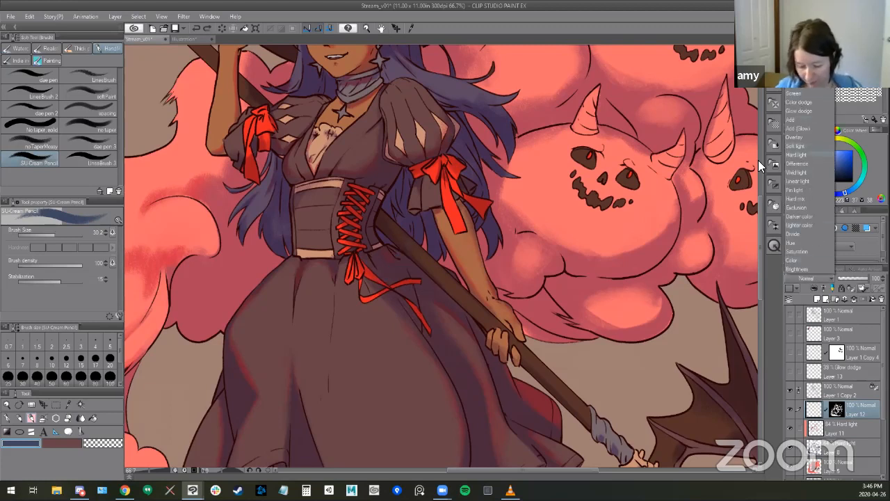
{"action": "left_click", "coordinate": [796, 154]}
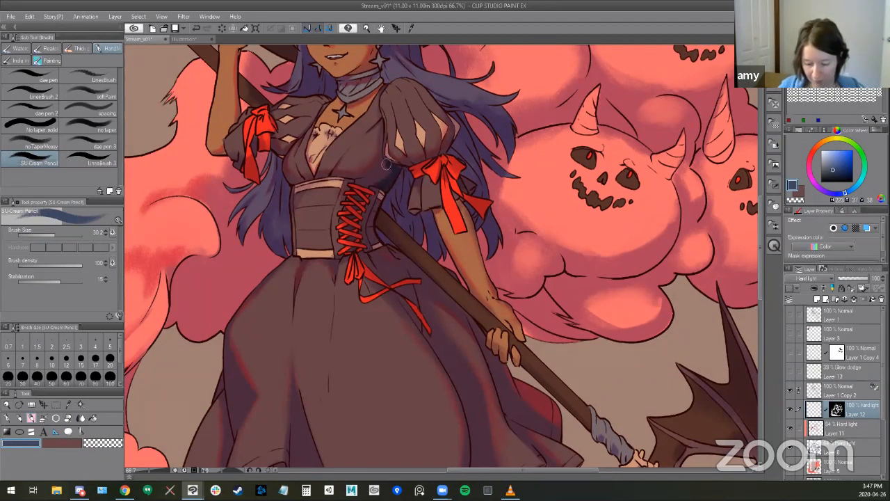
{"action": "left_click_drag", "start_coordinate": [463, 346], "coordinate": [456, 388]}
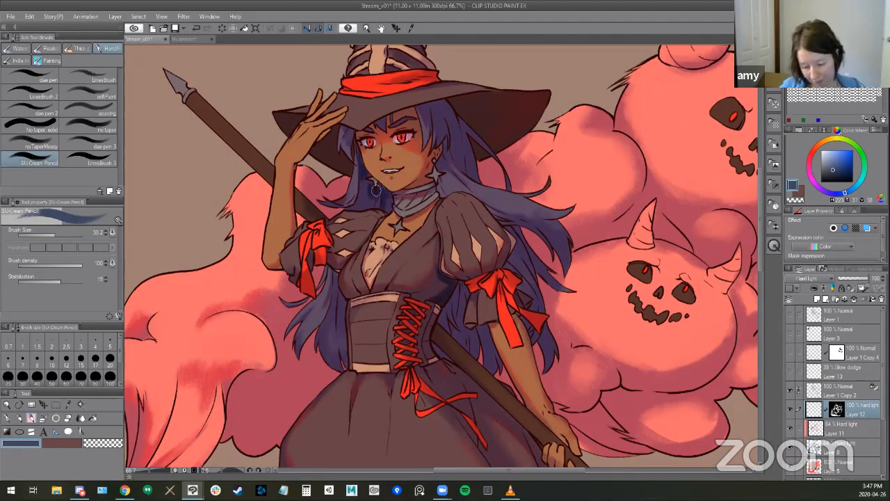
- Enlarge the SU-Cream Pencil to 59.2 for the blue shading and lower Layer 12's opacity to about 75%
{"action": "key", "text": "]"}
{"action": "key", "text": "]"}
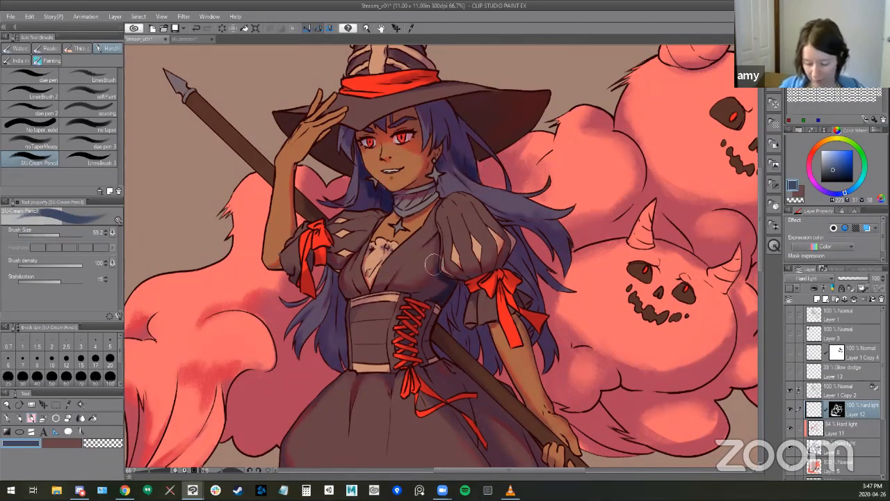
{"action": "left_click_drag", "start_coordinate": [865, 278], "coordinate": [862, 277]}
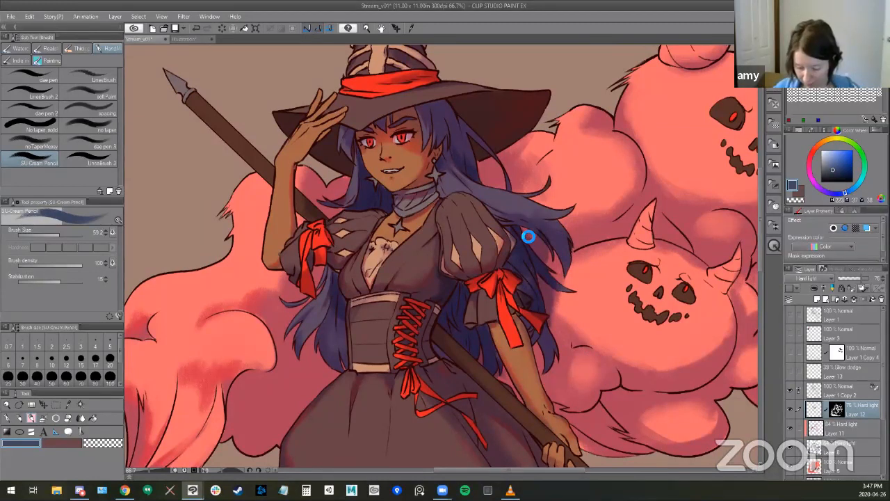
- Shade the neck scarf and the hair beside it in dark blue with the SU-Cream Pencil on Layer 12
{"action": "key", "text": "e"}
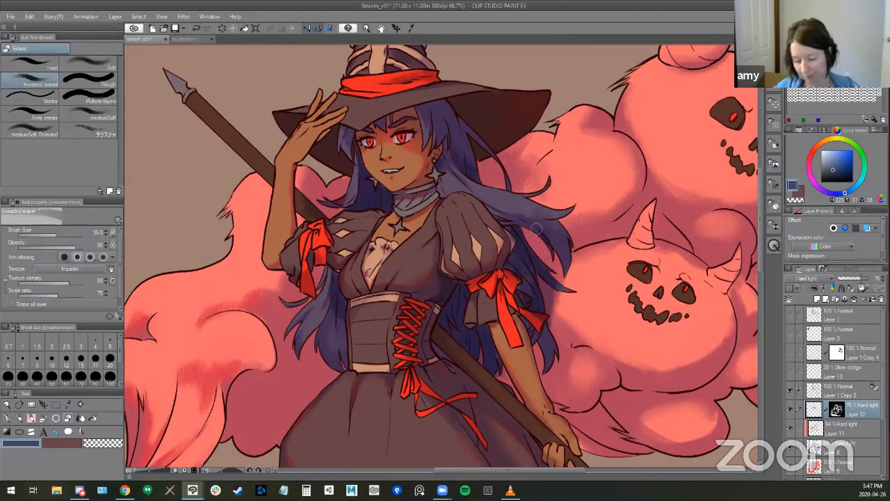
{"action": "key", "text": "b"}
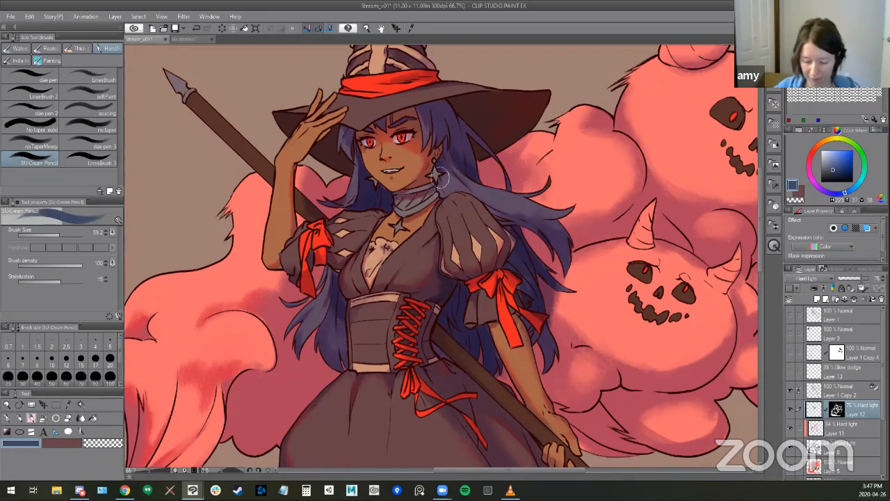
{"action": "key", "text": "b"}
{"action": "key", "text": "b"}
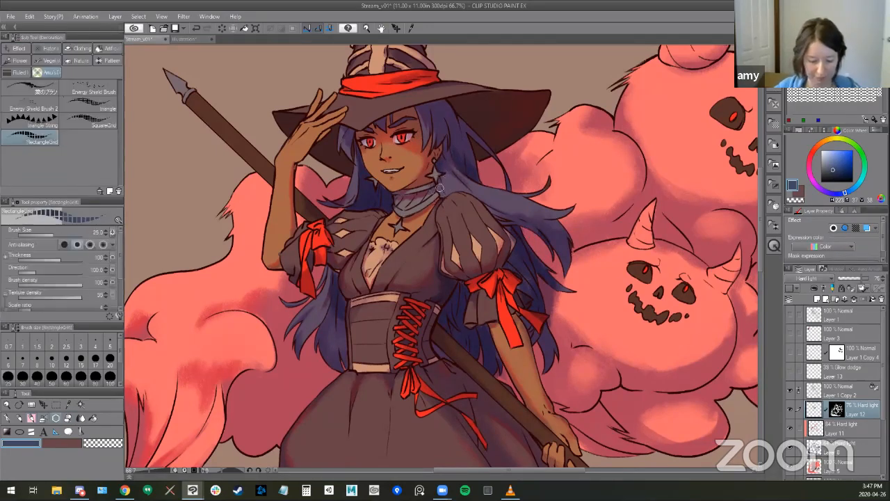
{"action": "key", "text": "b"}
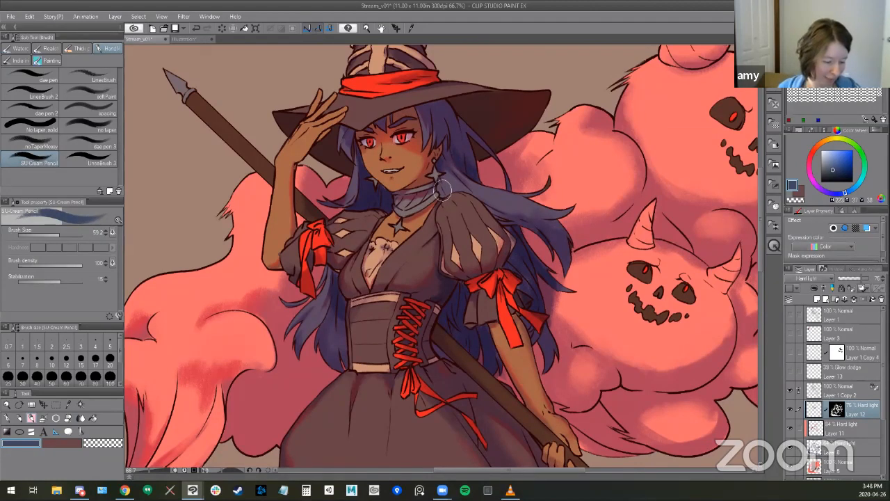
{"action": "left_click_drag", "start_coordinate": [442, 190], "coordinate": [411, 187]}
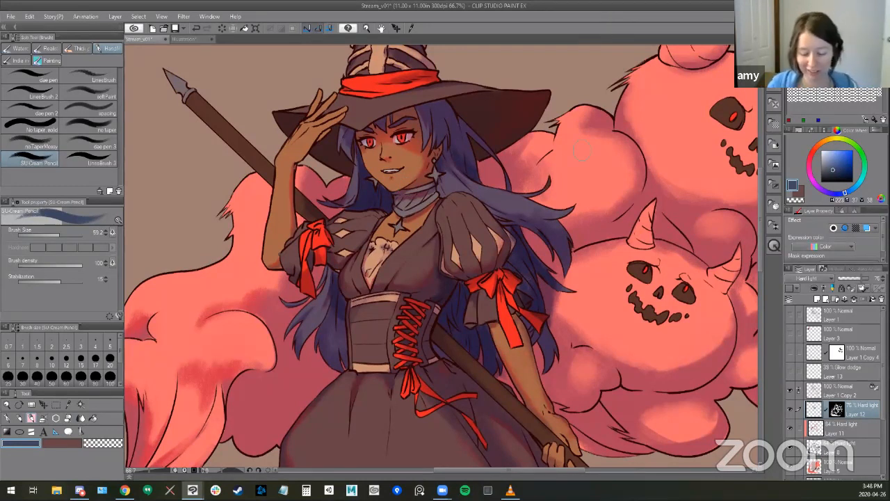
{"action": "left_click_drag", "start_coordinate": [510, 235], "coordinate": [518, 269]}
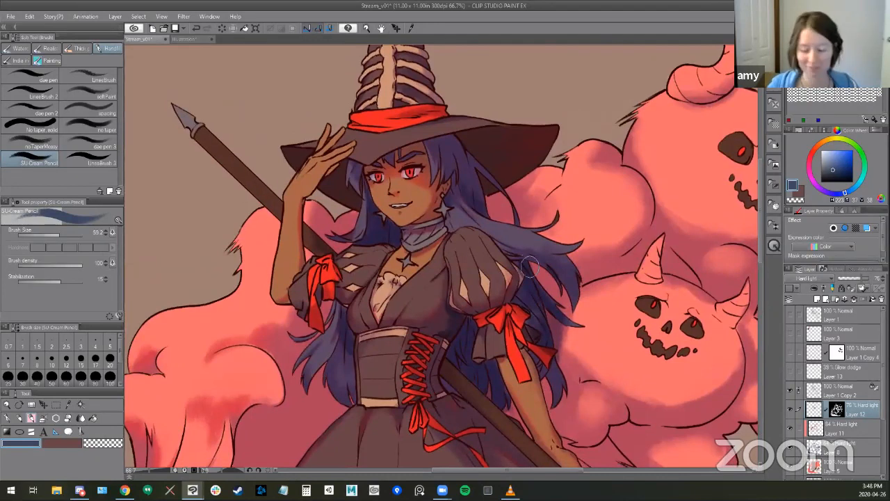
- Brush dark blue onto the spearhead with the Soft airbrush reduced to about 24, and make Layer 8 active
{"action": "key", "text": "b"}
{"action": "key", "text": "["}
{"action": "key", "text": "["}
{"action": "key", "text": "["}
{"action": "left_click_drag", "start_coordinate": [193, 129], "coordinate": [182, 123]}
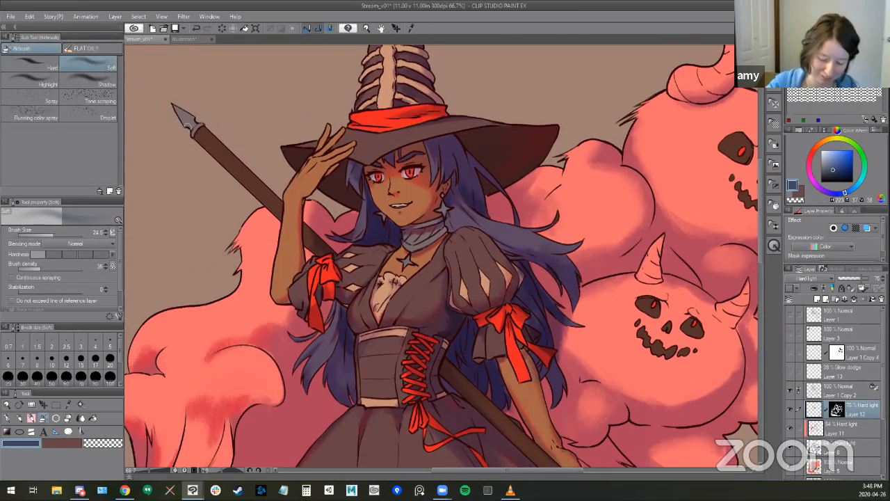
{"action": "left_click", "coordinate": [816, 448]}
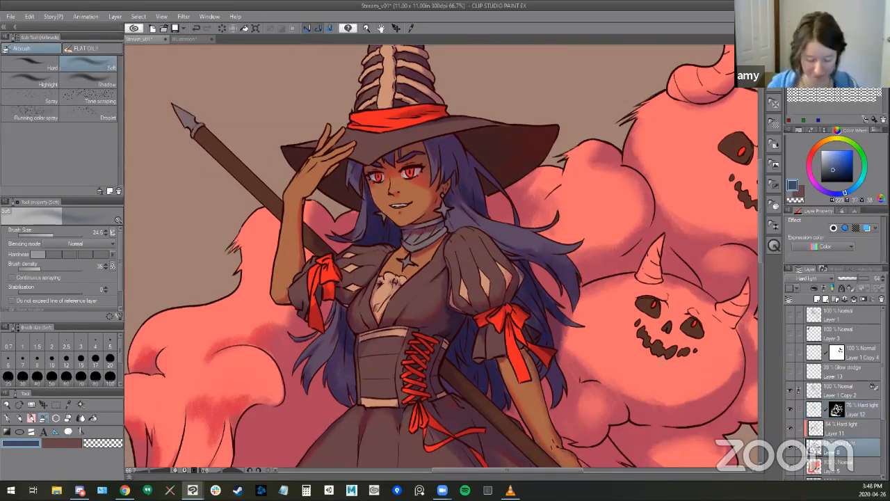
- Sample the dark purple near the puff sleeve, load the base color layer's silhouette as a selection, and activate the SU-Cream Pencil
{"action": "left_click", "coordinate": [342, 260], "text": "alt"}
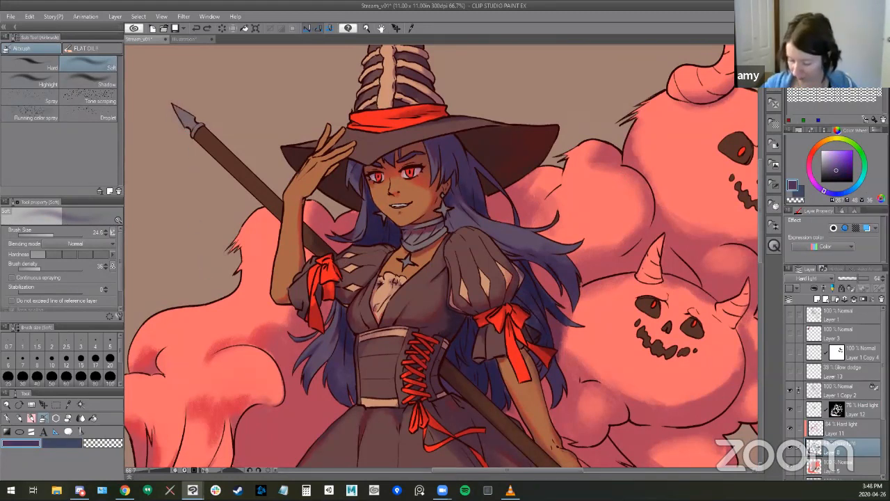
{"action": "scroll", "coordinate": [840, 404], "scroll_direction": "down", "scroll_amount": 2}
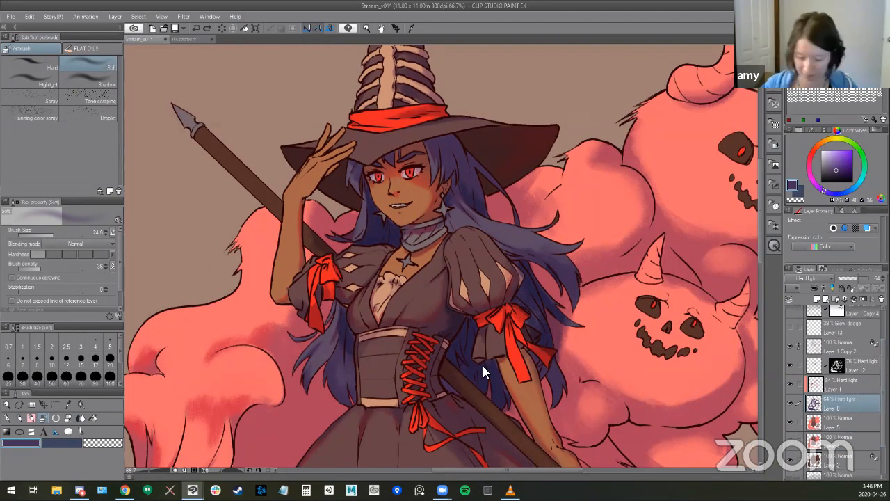
{"action": "left_click", "coordinate": [814, 459], "text": "ctrl"}
{"action": "key", "text": "b"}
{"action": "key", "text": "b"}
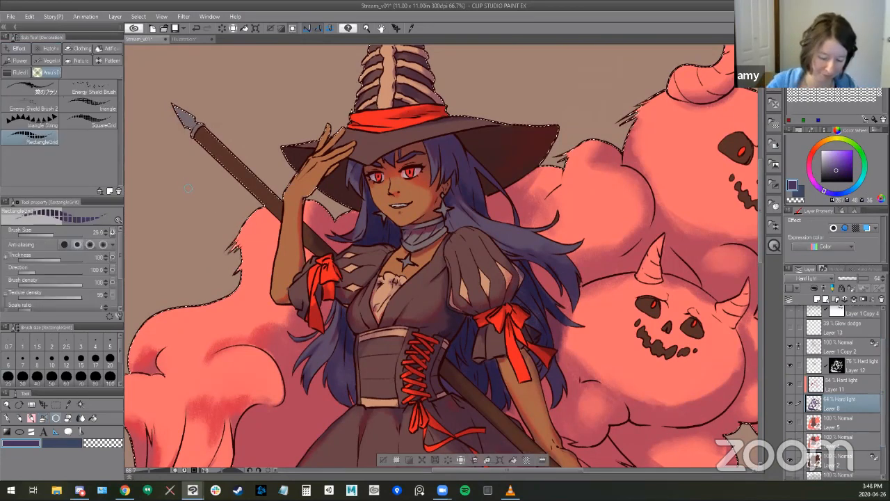
- Shade the spearhead and upper spear shaft in dark purple on Layer 8, reducing the SU-Cream Pencil to about 29
{"action": "left_click_drag", "start_coordinate": [182, 116], "coordinate": [194, 132]}
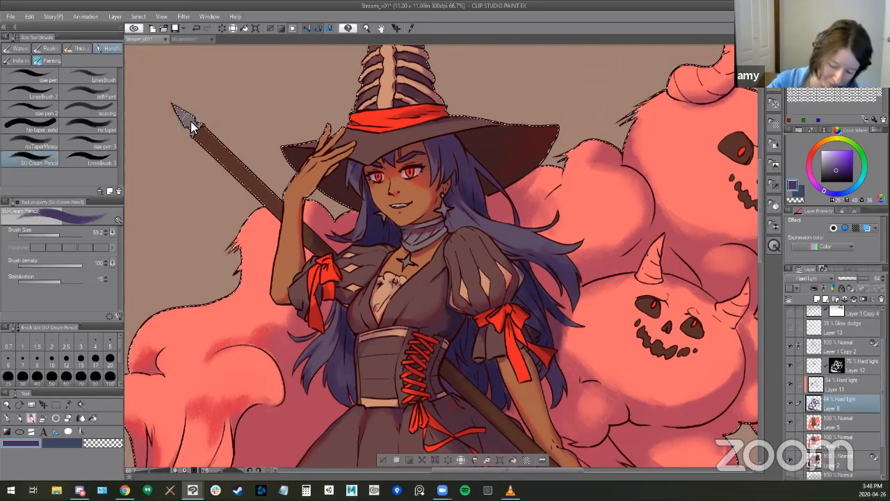
{"action": "key", "text": "bracketleft"}
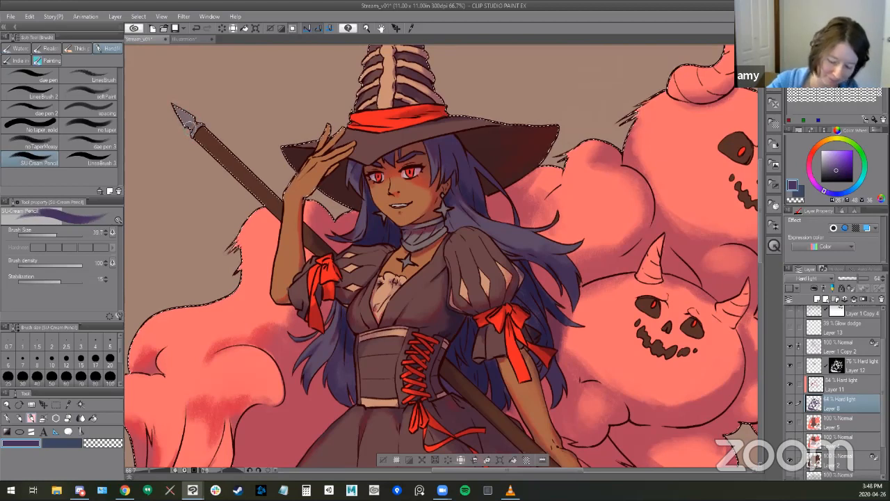
{"action": "mouse_move", "coordinate": [189, 127]}
{"action": "left_mouse_down"}
{"action": "mouse_move", "coordinate": [179, 114]}
{"action": "mouse_move", "coordinate": [265, 202]}
{"action": "left_mouse_up"}
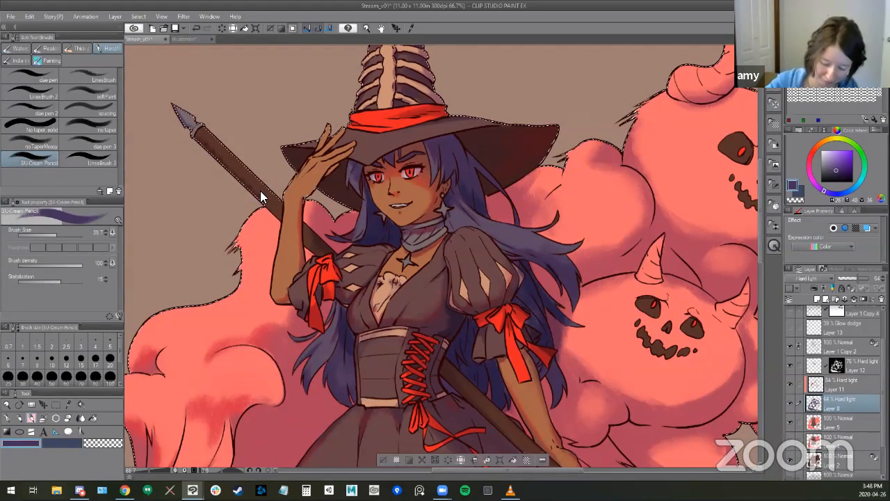
{"action": "key", "text": "["}
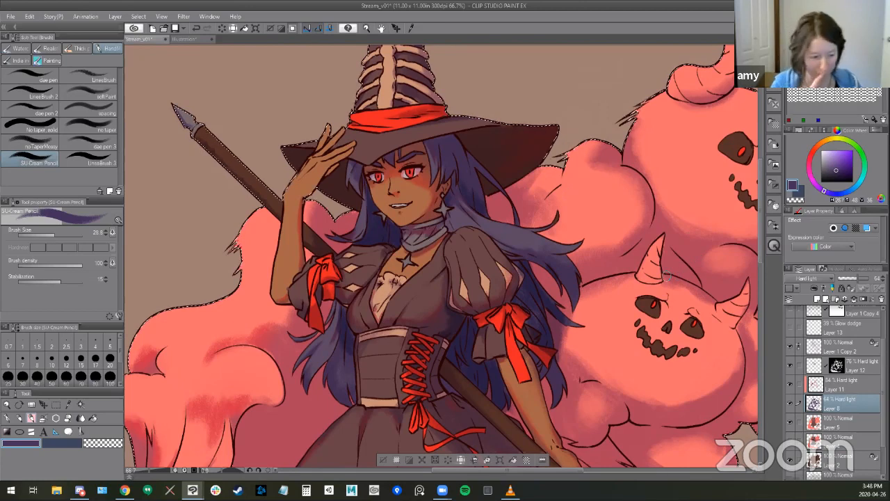
- Examine the whole illustration with the line art of Layer 1 Copy 2 hidden and shown
{"action": "left_click_drag", "start_coordinate": [537, 336], "coordinate": [429, 275]}
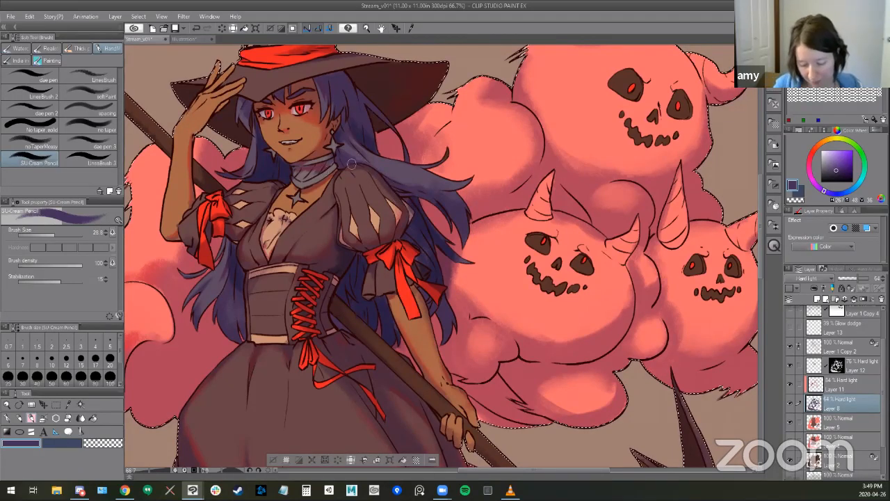
{"action": "mouse_move", "coordinate": [635, 300]}
{"action": "left_mouse_down"}
{"action": "mouse_move", "coordinate": [658, 257]}
{"action": "mouse_move", "coordinate": [715, 209]}
{"action": "left_mouse_up"}
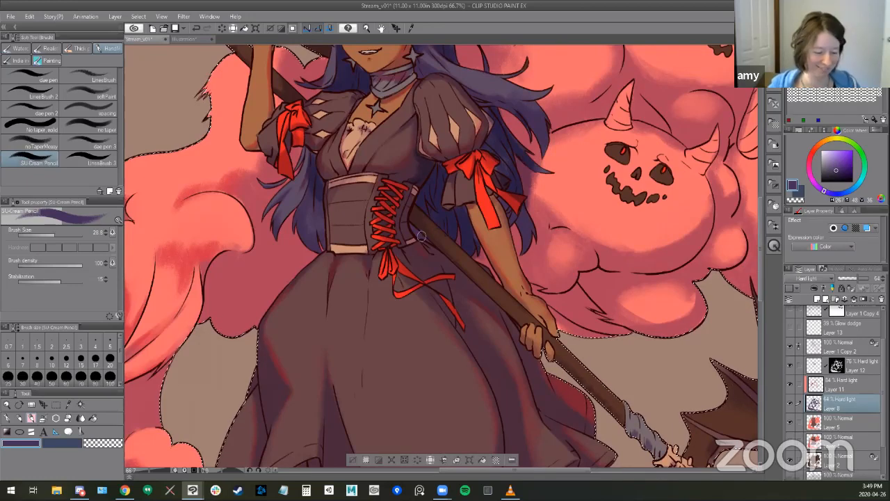
{"action": "left_click_drag", "start_coordinate": [466, 319], "coordinate": [559, 310]}
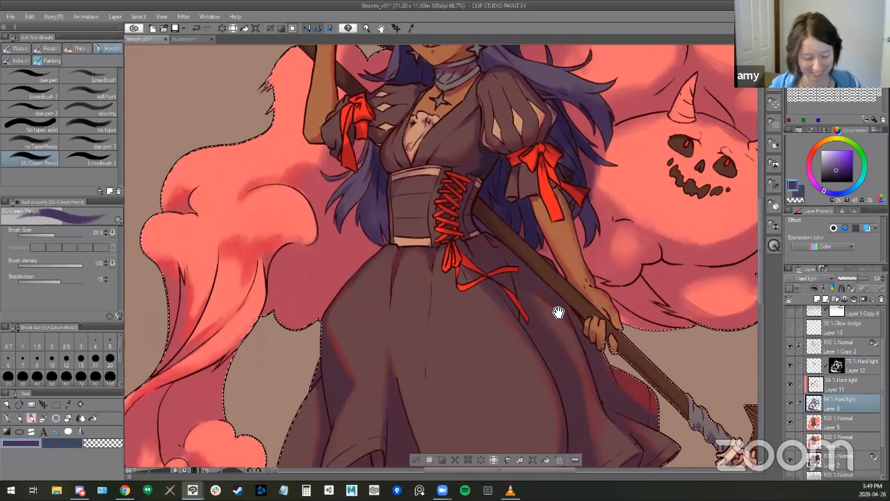
{"action": "scroll", "coordinate": [455, 350], "scroll_direction": "down", "scroll_amount": 1}
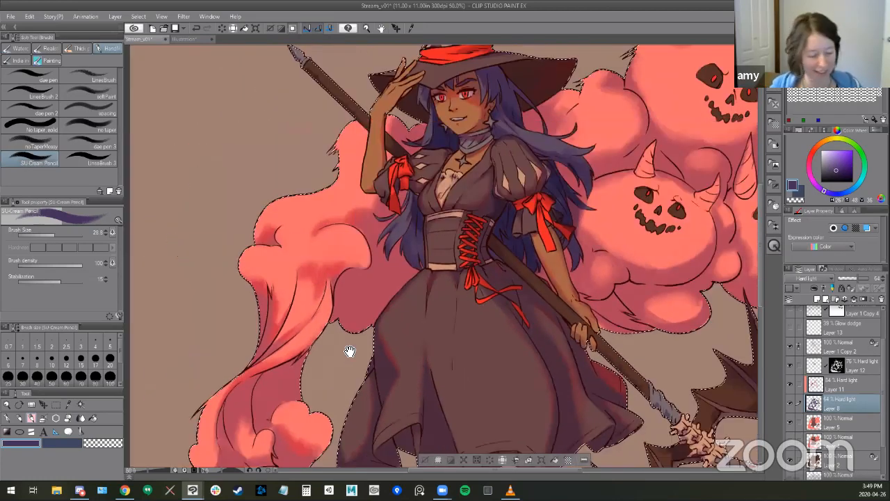
{"action": "scroll", "coordinate": [332, 348], "scroll_direction": "down", "scroll_amount": 1}
{"action": "left_click_drag", "start_coordinate": [461, 368], "coordinate": [332, 349]}
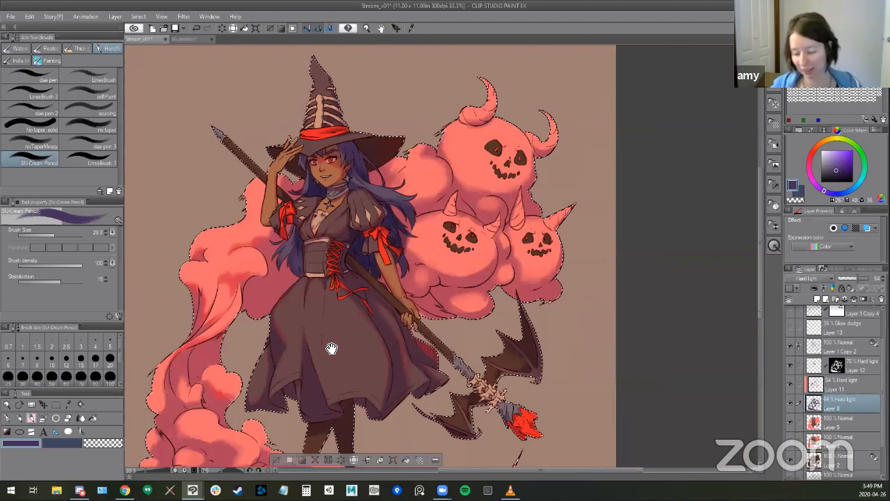
{"action": "left_click", "coordinate": [862, 348]}
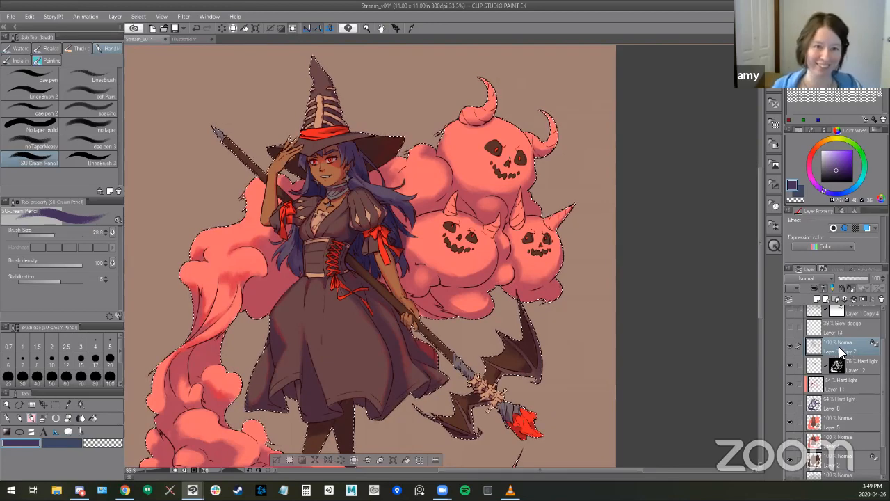
{"action": "left_click", "coordinate": [787, 343]}
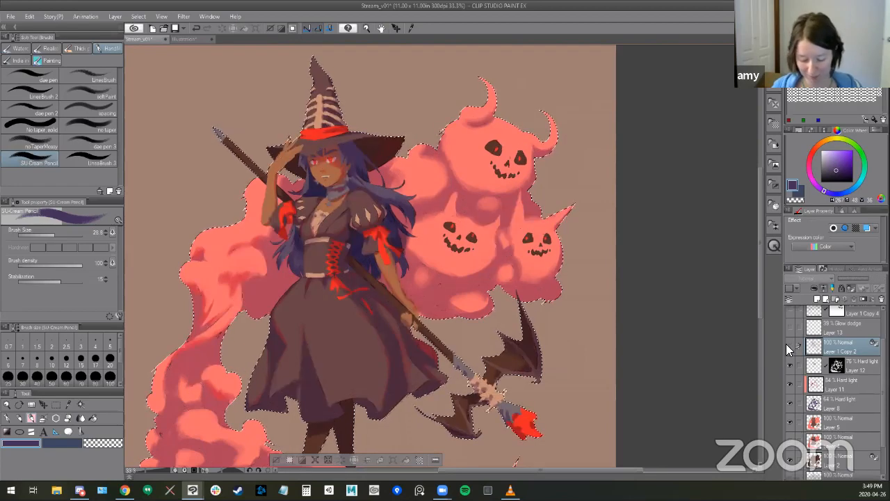
{"action": "left_click", "coordinate": [787, 345]}
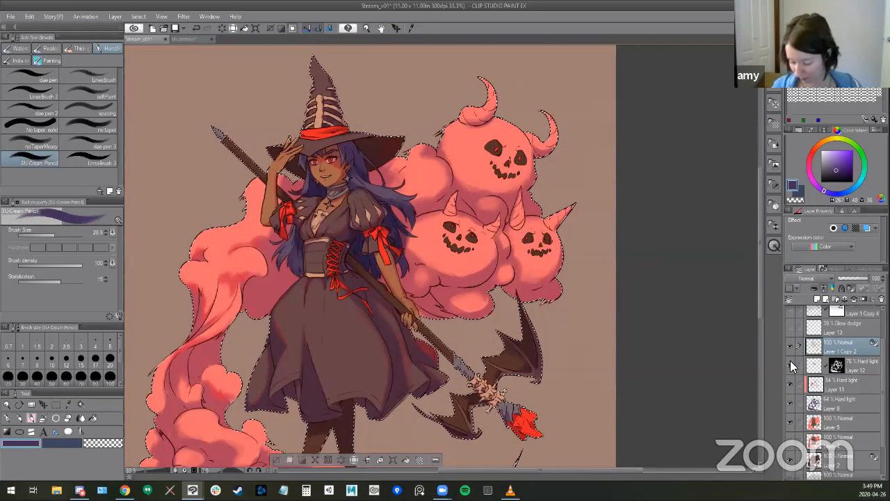
- Isolate Layer 12 to check its dark blue shadow shapes and restore the other layers, leaving Layer 11 active
{"action": "left_click", "coordinate": [797, 403]}
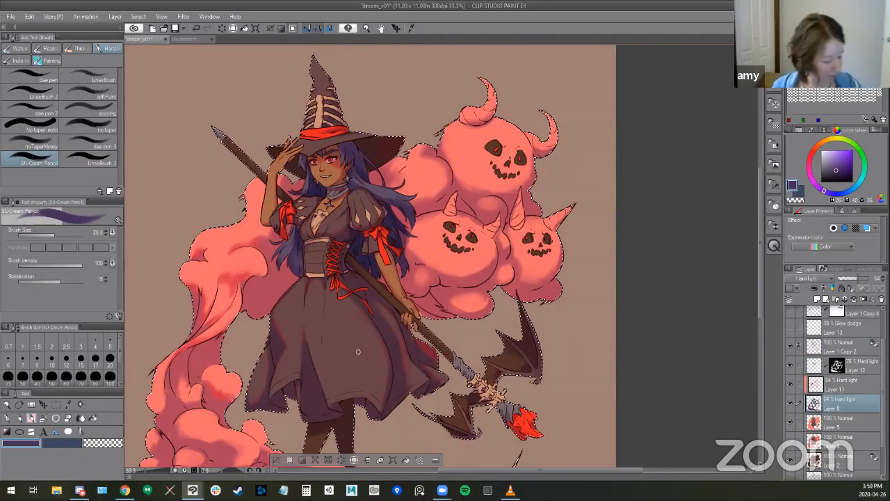
{"action": "key", "text": "b"}
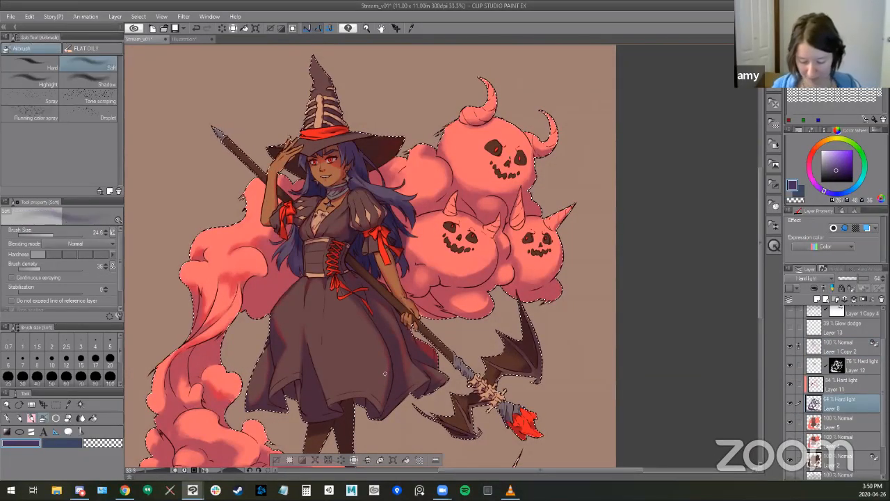
{"action": "left_click", "coordinate": [832, 381]}
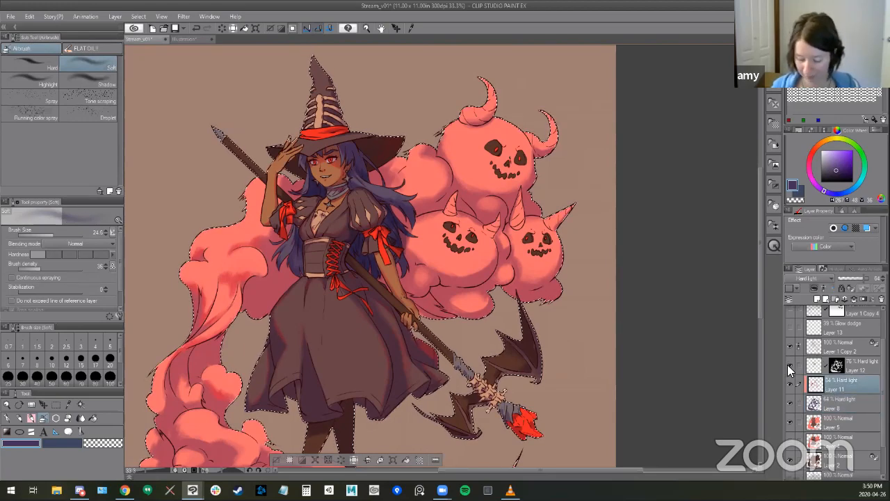
{"action": "left_click", "coordinate": [788, 365], "text": "alt"}
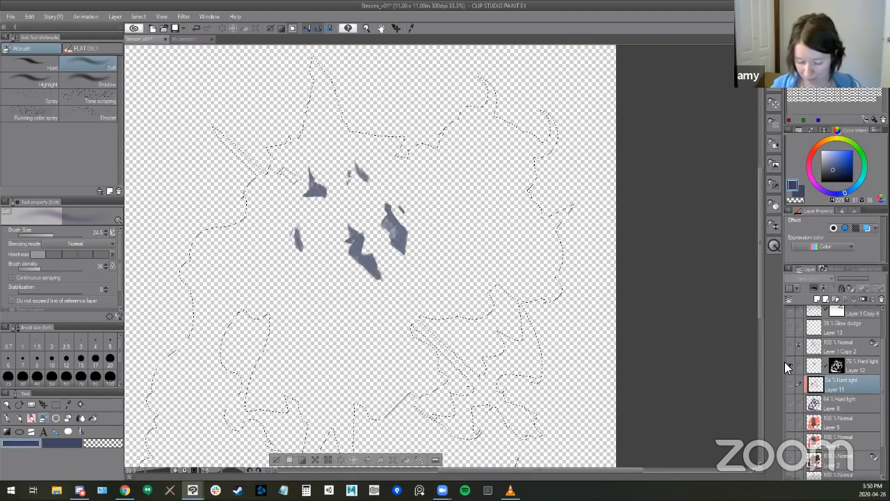
{"action": "left_click", "coordinate": [788, 366], "text": "alt"}
- Return to the SU-Cream Pencil, sample purple from the hair, and swap the colors so dark blue is the drawing color
{"action": "scroll", "coordinate": [364, 189], "scroll_direction": "up", "scroll_amount": 1}
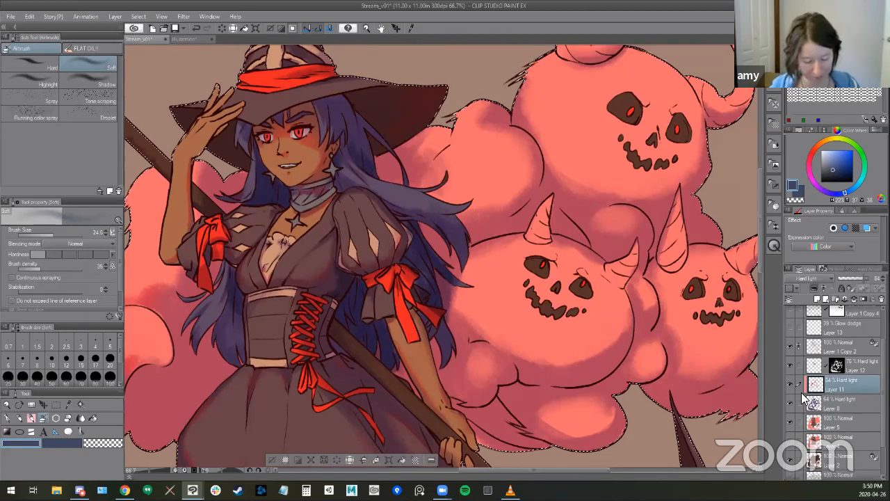
{"action": "key", "text": "b"}
{"action": "key", "text": "b"}
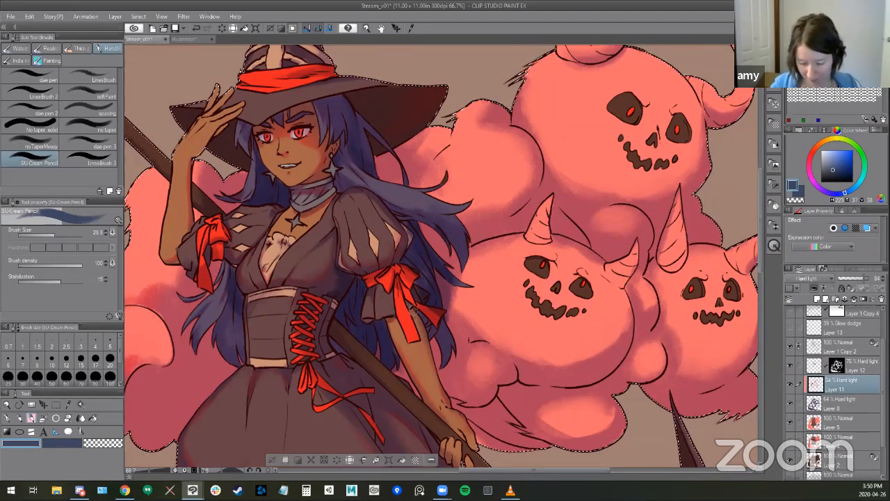
{"action": "left_click", "coordinate": [407, 203], "text": "alt"}
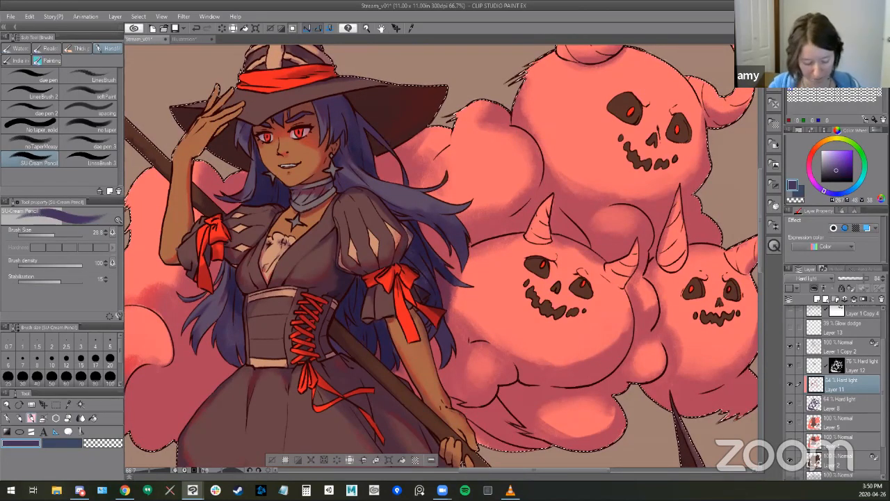
{"action": "key", "text": "x"}
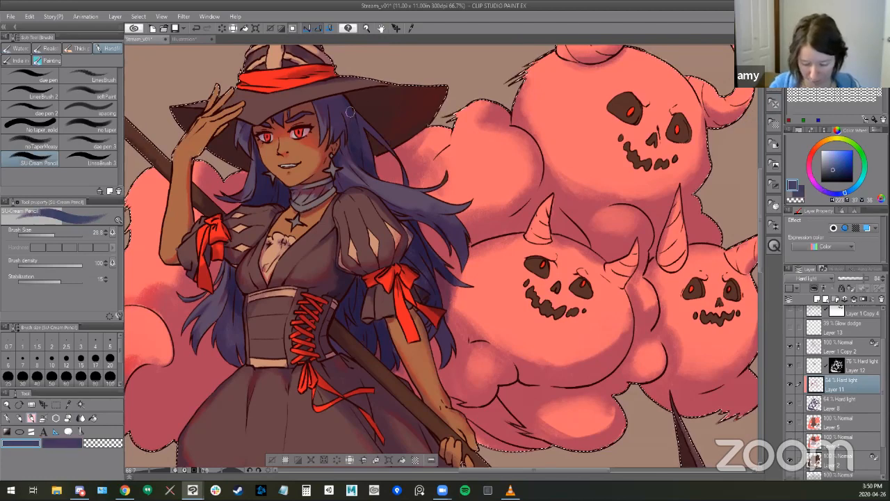
- Compare the shading with Layer 11 hidden and shown
{"action": "left_click", "coordinate": [790, 383]}
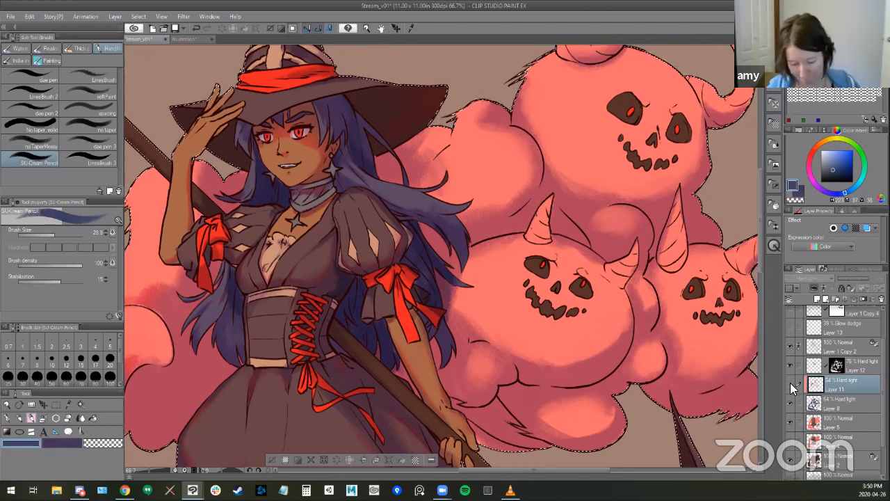
{"action": "left_click", "coordinate": [790, 385]}
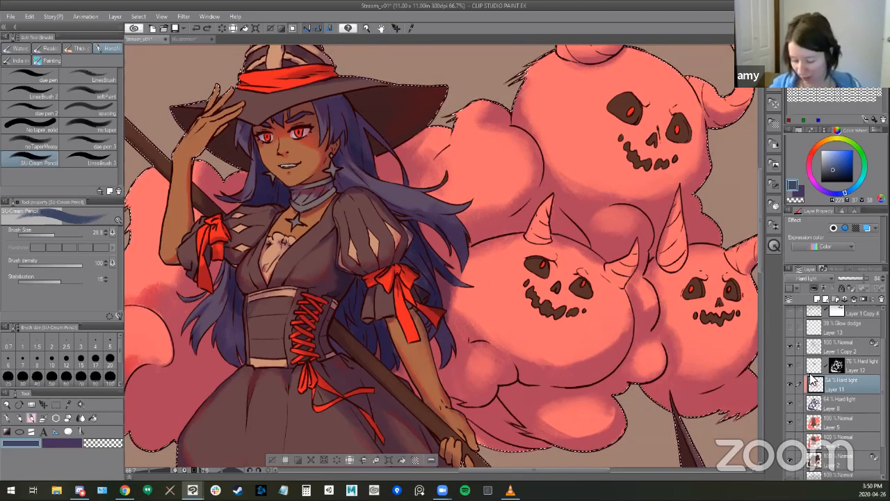
{"action": "left_click", "coordinate": [789, 384]}
{"action": "left_click", "coordinate": [788, 382]}
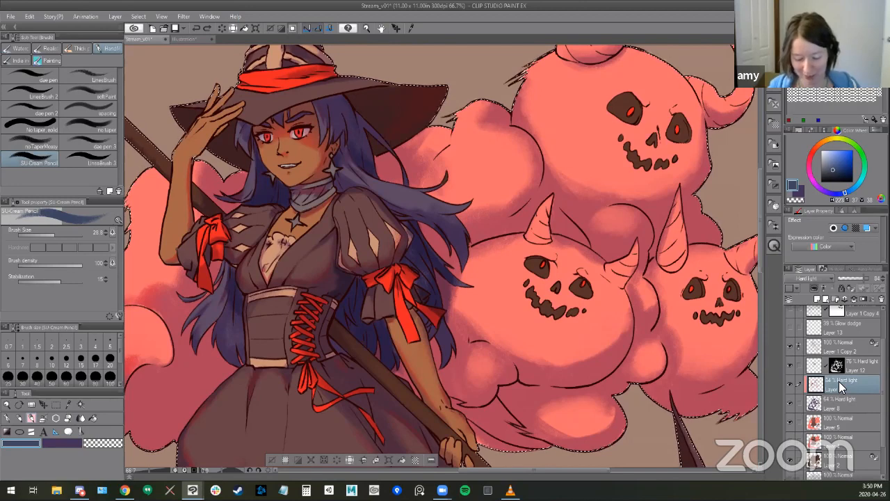
- Make Layer 12 active, check its effect by toggling its visibility, and brush dark blue onto the hair under the hat brim
{"action": "left_click", "coordinate": [792, 364]}
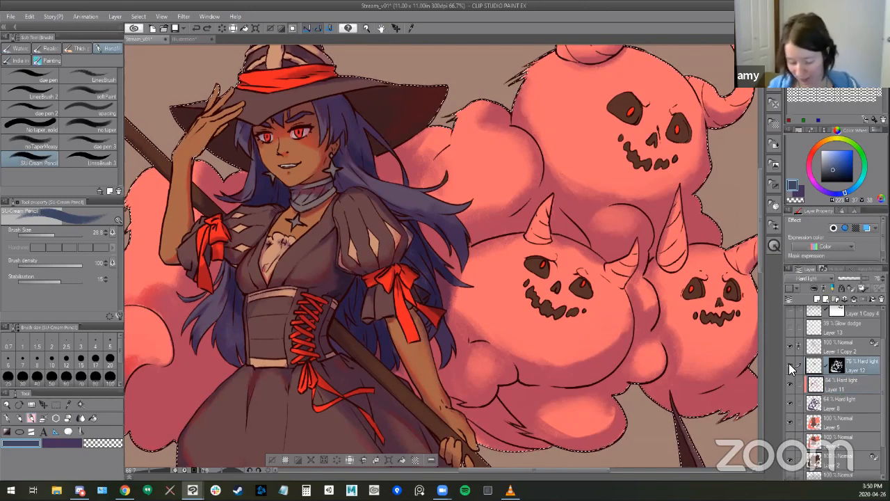
{"action": "left_click", "coordinate": [789, 366]}
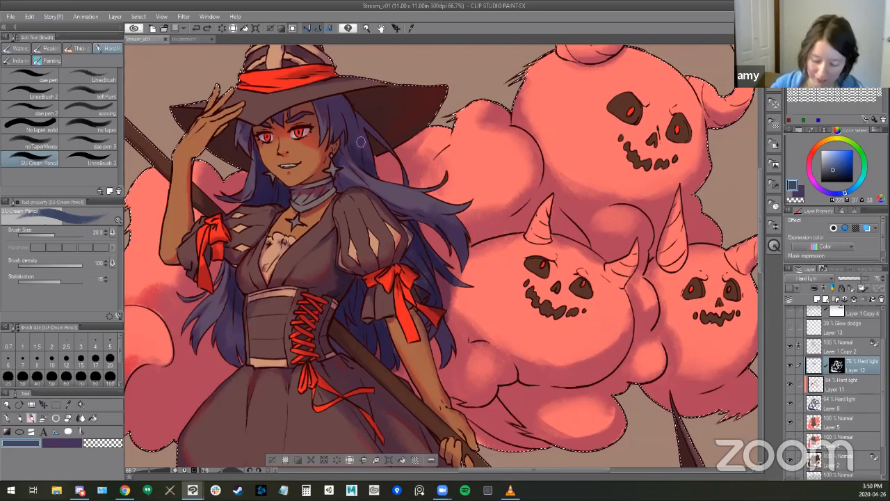
{"action": "left_click_drag", "start_coordinate": [357, 118], "coordinate": [361, 156]}
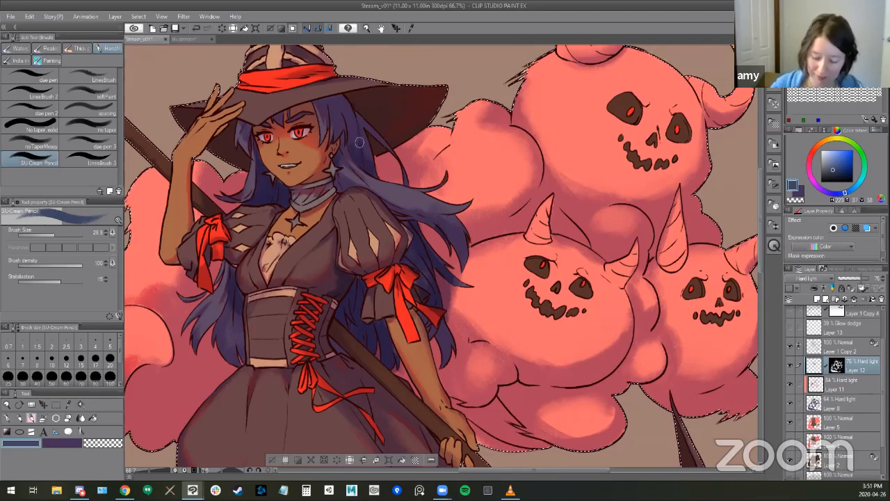
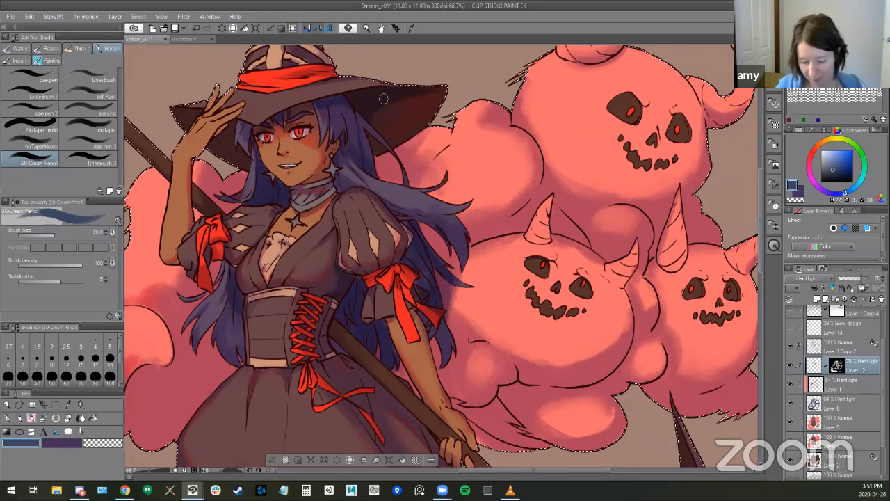
- Refine the dark blue shadows on the hair and under the hat brim, alternating the Kneaded eraser and the SU-Cream Pencil
{"action": "key", "text": "e"}
{"action": "mouse_move", "coordinate": [374, 117]}
{"action": "left_mouse_down"}
{"action": "mouse_move", "coordinate": [397, 109]}
{"action": "mouse_move", "coordinate": [362, 123]}
{"action": "mouse_move", "coordinate": [398, 107]}
{"action": "mouse_move", "coordinate": [369, 116]}
{"action": "left_mouse_up"}
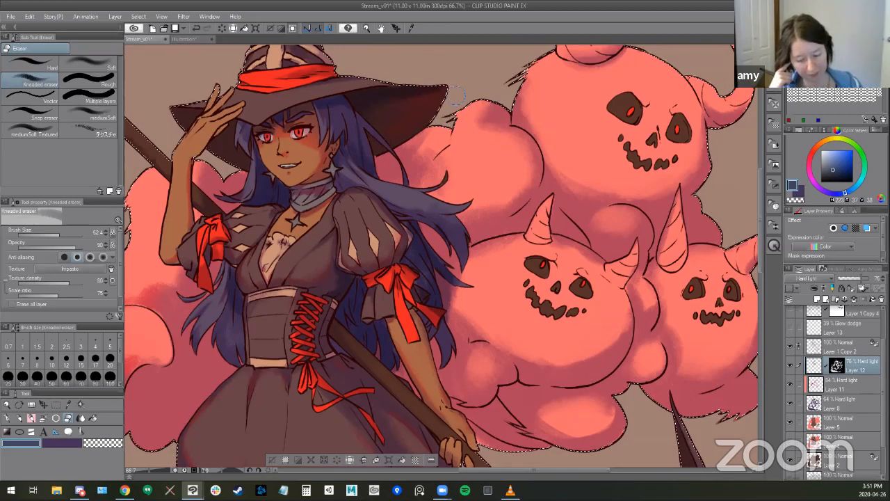
{"action": "key", "text": "b"}
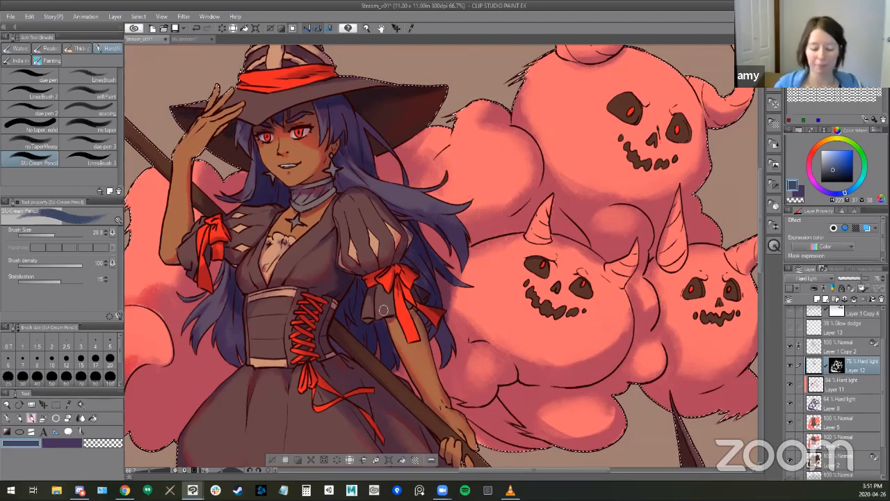
{"action": "key", "text": "e"}
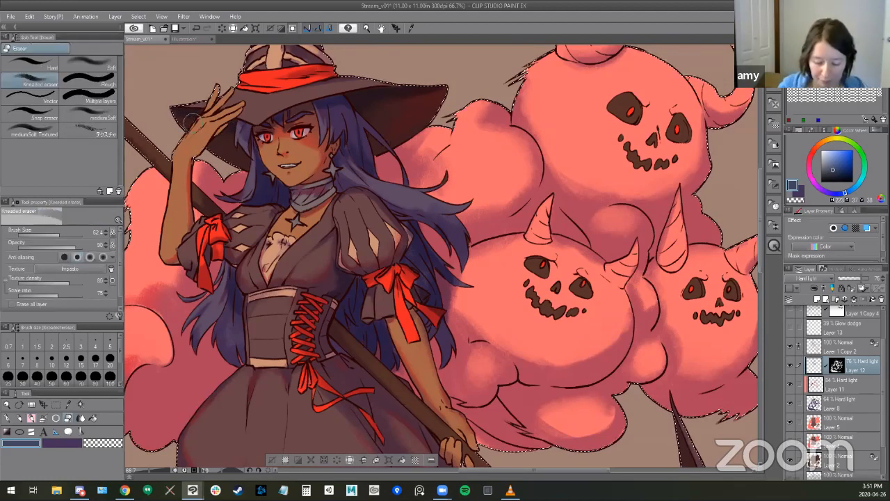
{"action": "key", "text": "b"}
- Brush dark blue shading onto the witch's hat with the SU-Cream Pencil on Layer 12
{"action": "scroll", "coordinate": [459, 193], "scroll_direction": "up", "scroll_amount": 3}
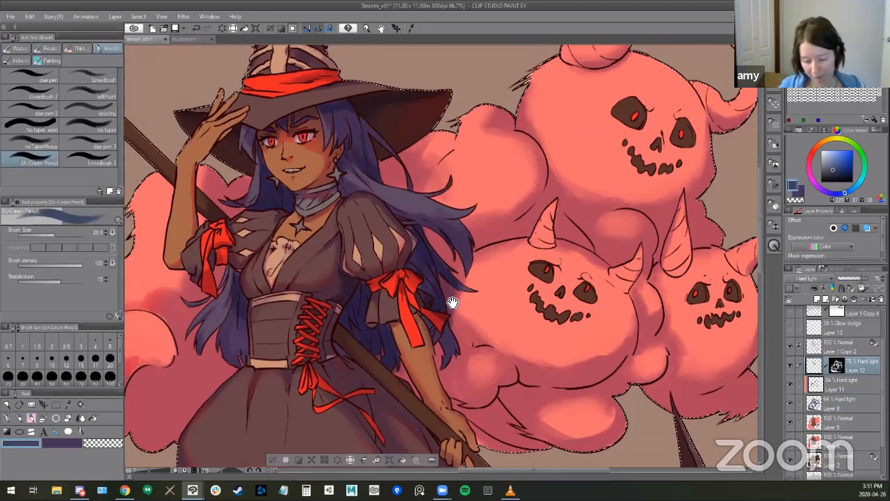
{"action": "key", "text": "b"}
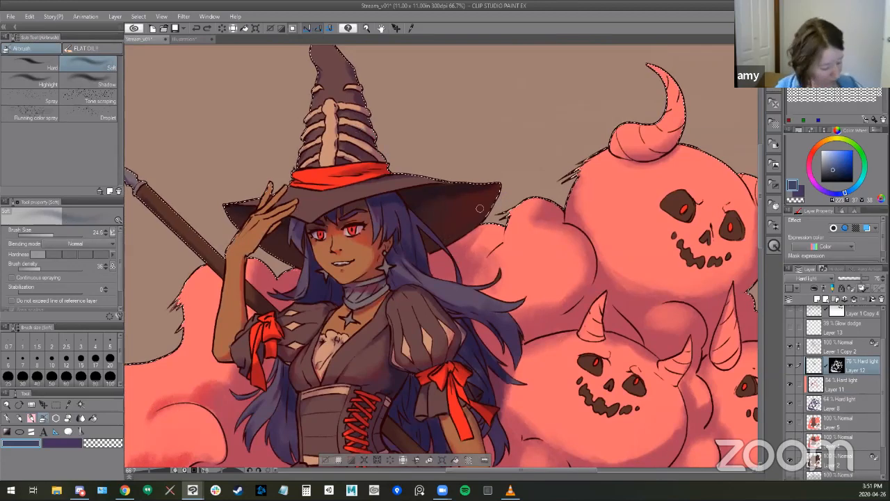
{"action": "key", "text": "b"}
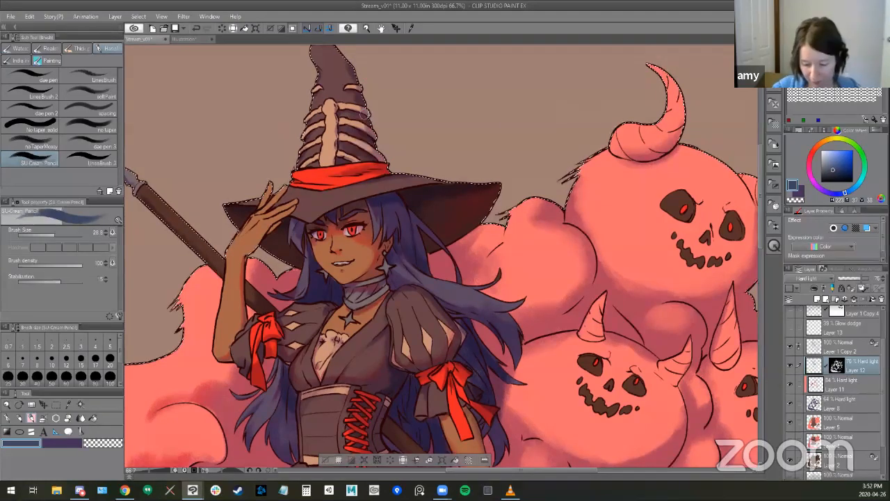
{"action": "left_click_drag", "start_coordinate": [507, 192], "coordinate": [525, 181]}
{"action": "mouse_move", "coordinate": [370, 167]}
{"action": "left_mouse_down"}
{"action": "mouse_move", "coordinate": [409, 159]}
{"action": "mouse_move", "coordinate": [409, 148]}
{"action": "left_mouse_up"}
{"action": "left_click_drag", "start_coordinate": [494, 278], "coordinate": [487, 217]}
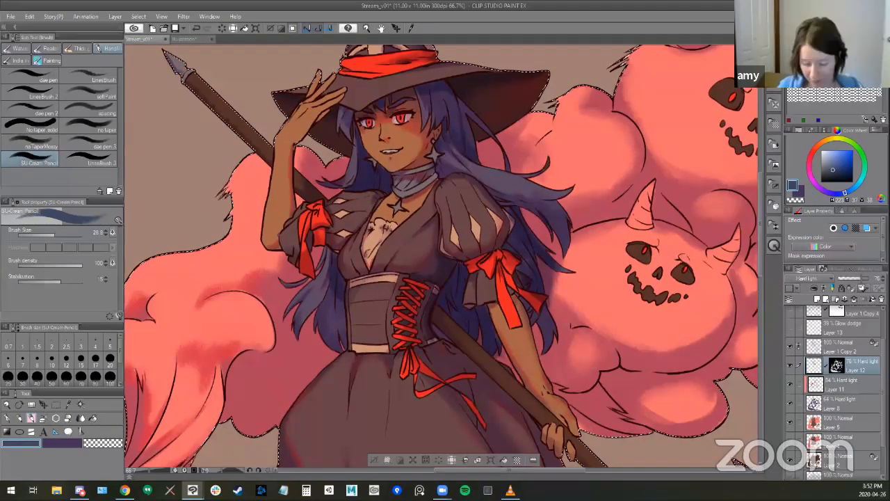
- Refine the hair shadows around the lowered arm's sleeve with pencil and Kneaded eraser, setting the eraser size to 18.1
{"action": "mouse_move", "coordinate": [421, 273]}
{"action": "left_mouse_down"}
{"action": "mouse_move", "coordinate": [403, 249]}
{"action": "mouse_move", "coordinate": [388, 196]}
{"action": "left_mouse_up"}
{"action": "key", "text": "e"}
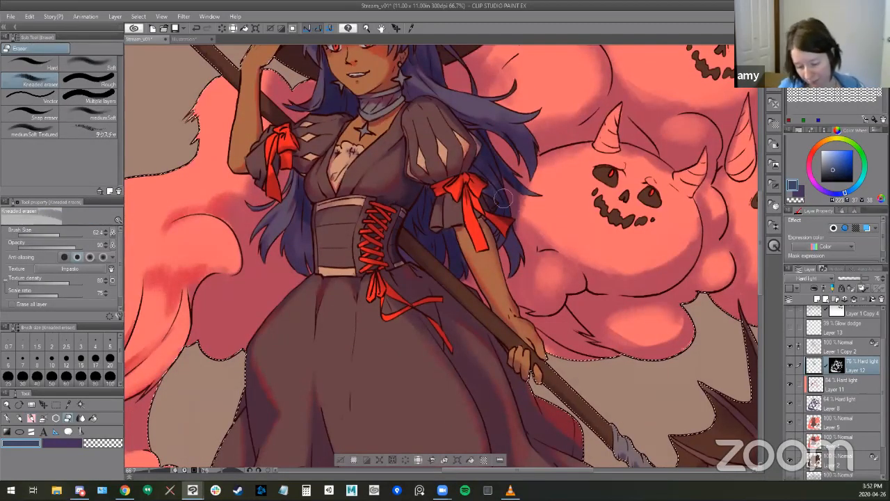
{"action": "key", "text": "b"}
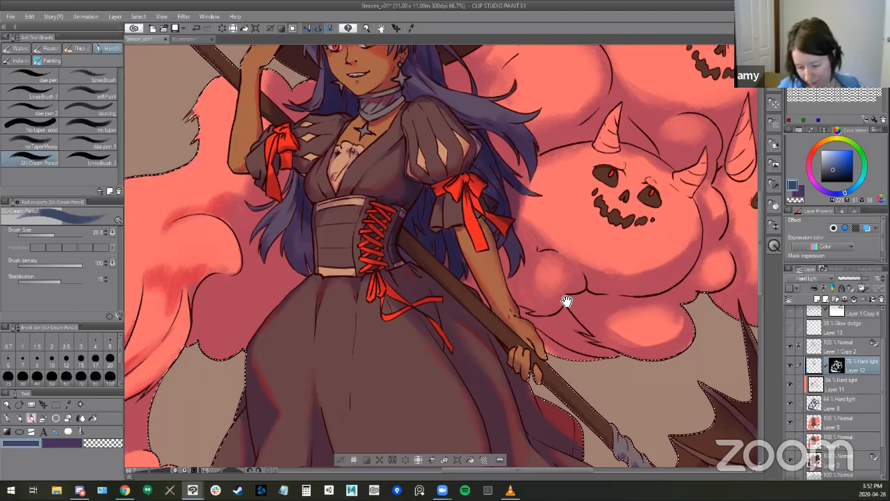
{"action": "mouse_move", "coordinate": [455, 251]}
{"action": "left_mouse_down"}
{"action": "mouse_move", "coordinate": [415, 269]}
{"action": "mouse_move", "coordinate": [375, 189]}
{"action": "left_mouse_up"}
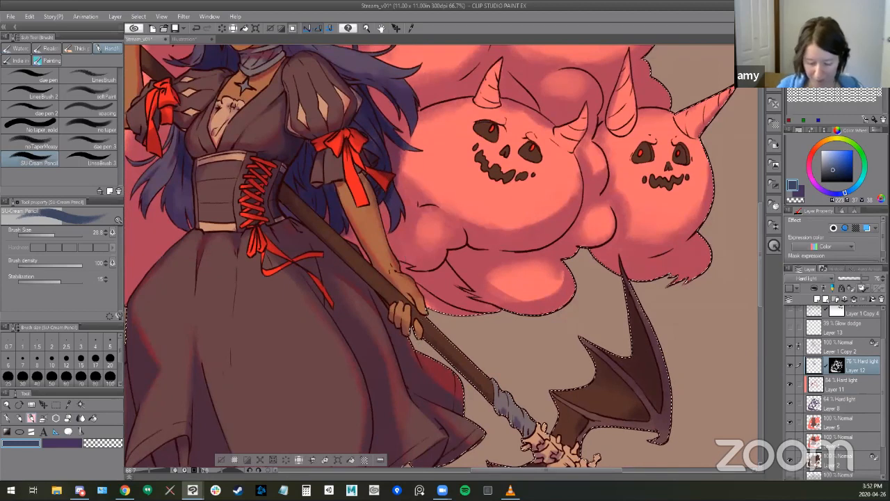
{"action": "key", "text": "e"}
{"action": "left_click_drag", "start_coordinate": [350, 230], "coordinate": [343, 229]}
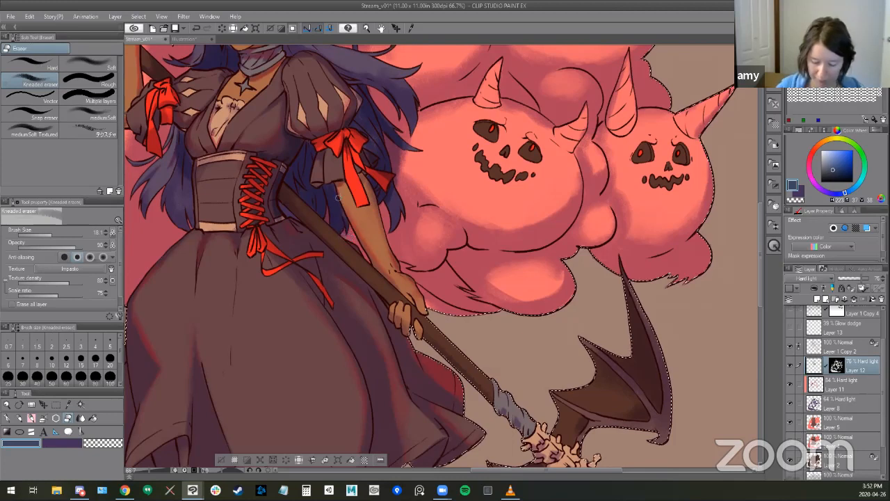
{"action": "key", "text": "b"}
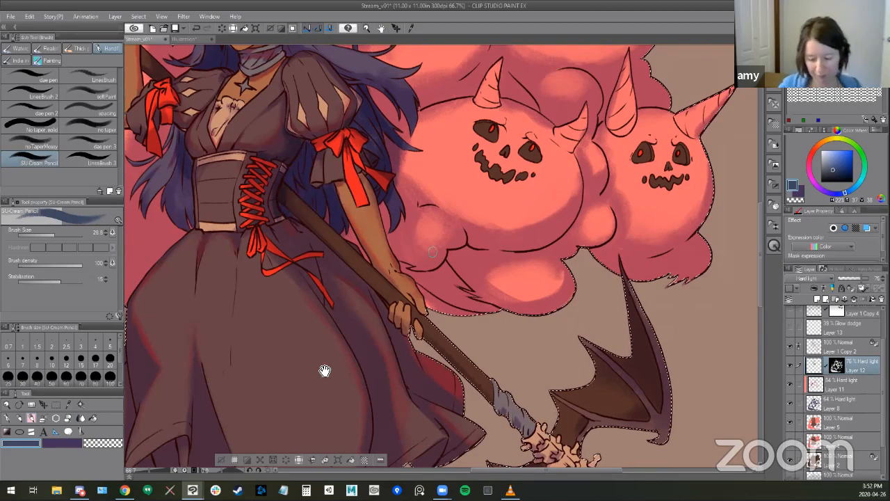
- Brush dark blue into the hair between the raised arm's sleeve and the corset, softening it with the Kneaded eraser
{"action": "left_click_drag", "start_coordinate": [291, 368], "coordinate": [416, 361]}
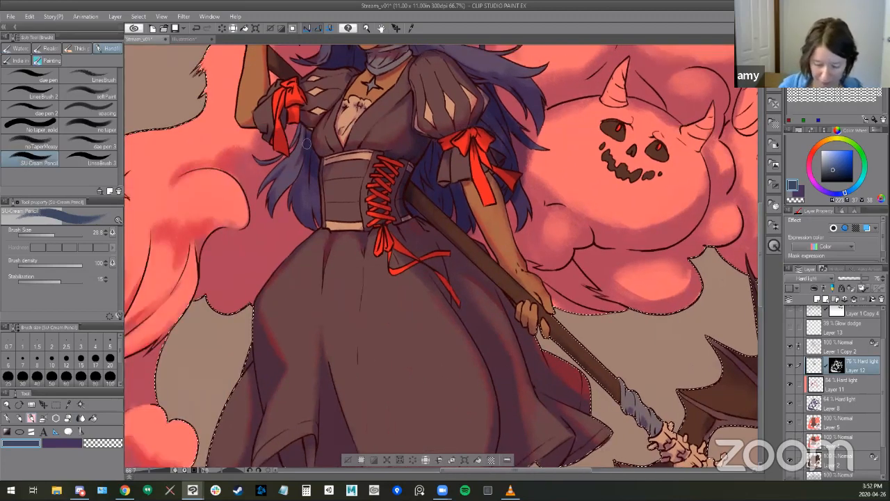
{"action": "key", "text": "e"}
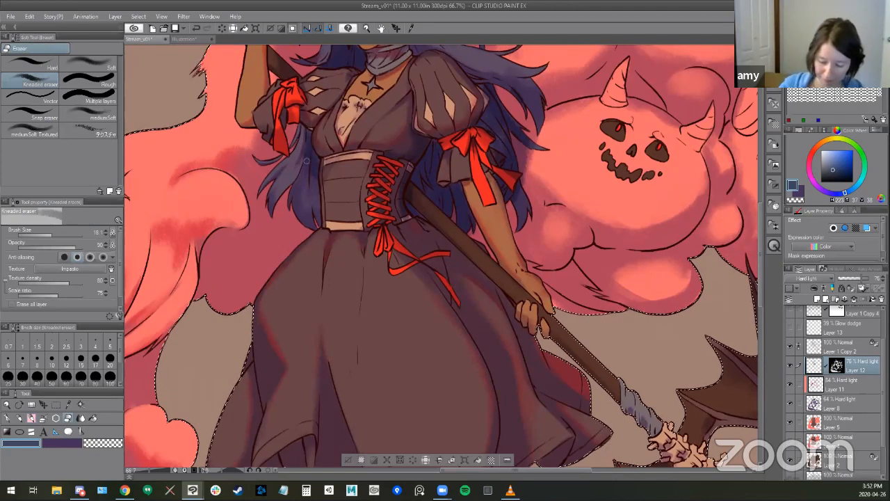
{"action": "key", "text": "b"}
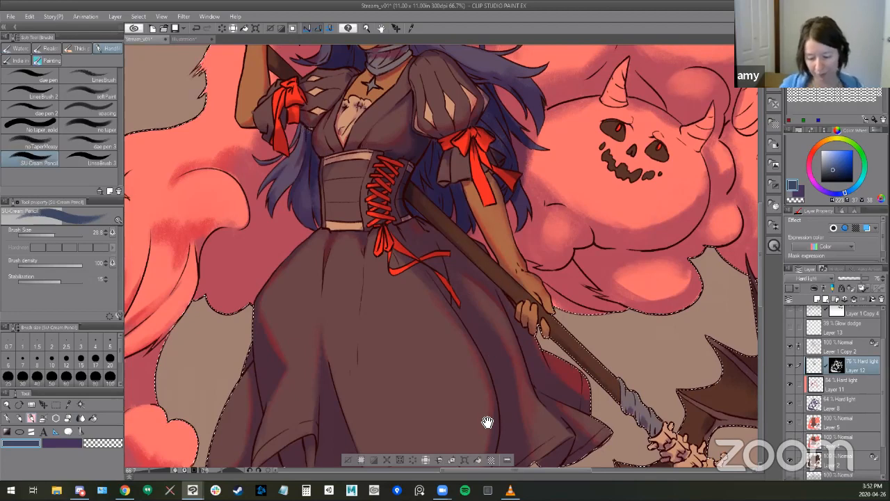
- Shade the hair under the hat brim next to the raised hand and clean it up with the Kneaded eraser
{"action": "scroll", "coordinate": [487, 419], "scroll_direction": "up", "scroll_amount": 5}
{"action": "scroll", "coordinate": [321, 170], "scroll_direction": "up", "scroll_amount": 1}
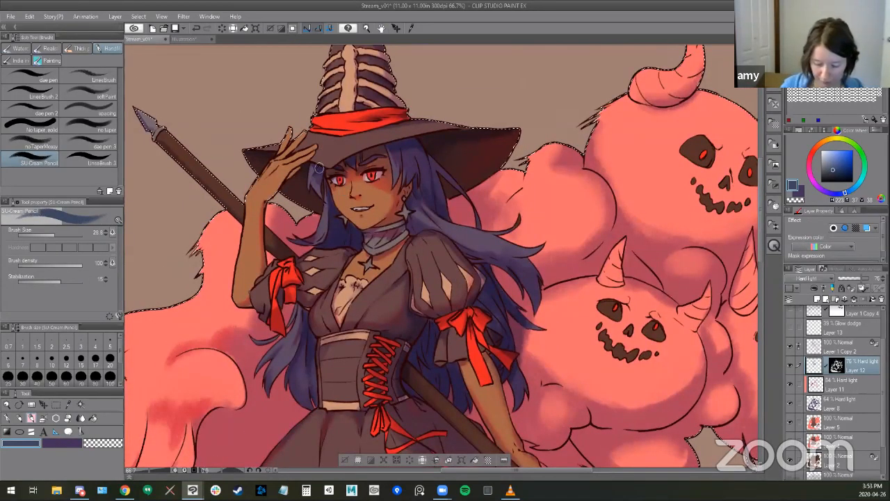
{"action": "left_click_drag", "start_coordinate": [547, 245], "coordinate": [576, 312]}
{"action": "key", "text": "e"}
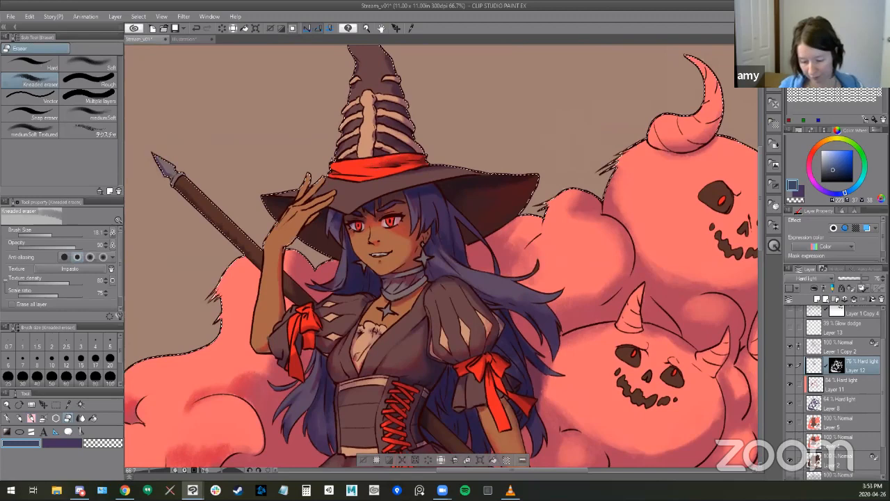
- Make Layer 8 active and save the illustration
{"action": "left_click", "coordinate": [820, 404]}
{"action": "left_click_drag", "start_coordinate": [557, 312], "coordinate": [526, 212]}
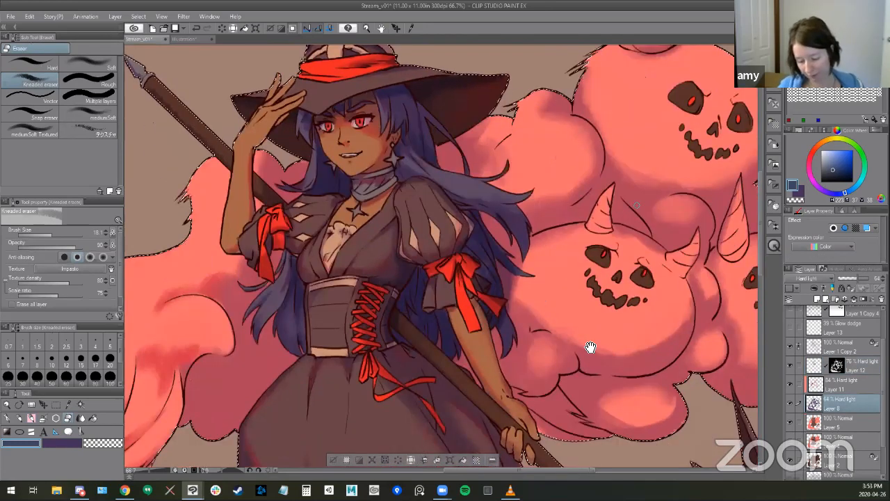
{"action": "left_click", "coordinate": [569, 266], "text": "alt"}
{"action": "left_click", "coordinate": [577, 334], "text": "alt"}
{"action": "left_click", "coordinate": [518, 359], "text": "alt"}
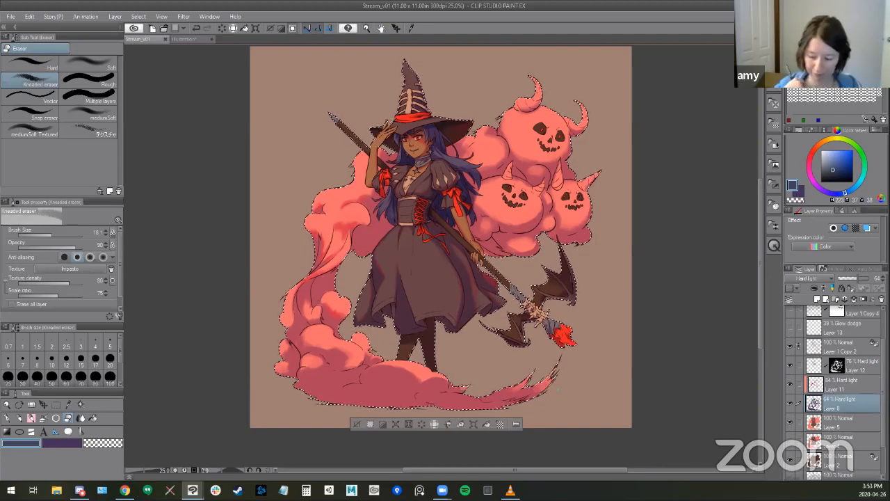
{"action": "left_click", "coordinate": [438, 161], "text": "ctrl"}
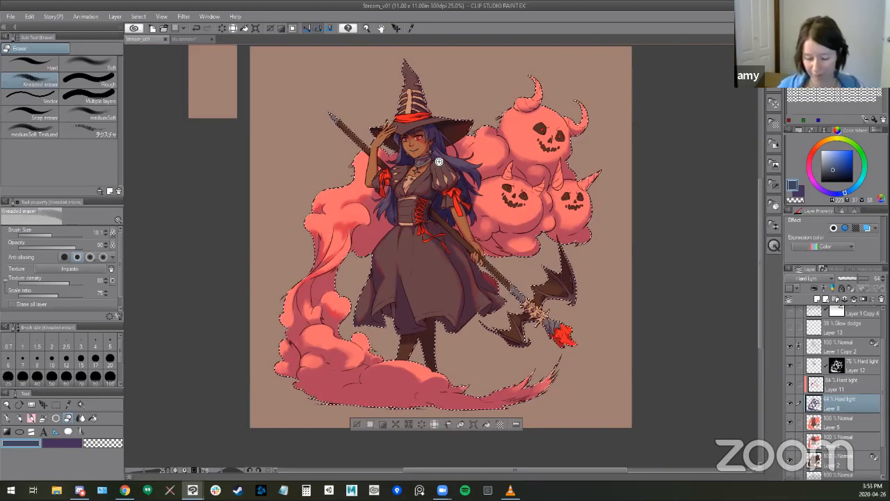
{"action": "left_click", "coordinate": [429, 251], "text": "ctrl"}
{"action": "left_click", "coordinate": [450, 244], "text": "ctrl"}
{"action": "left_click_drag", "start_coordinate": [449, 244], "coordinate": [439, 418]}
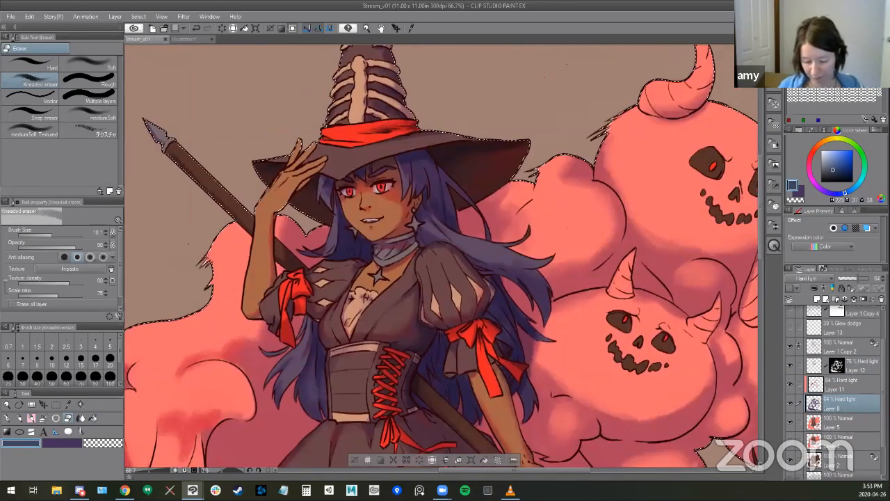
- Shade the witch's choker on Layer 8 using the SU-Cream Pencil at brush size 13
{"action": "key", "text": "b"}
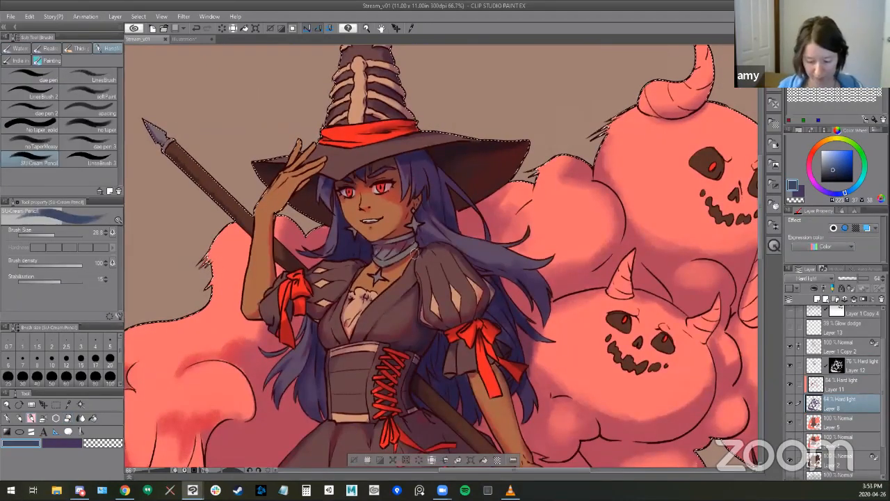
{"action": "left_click_drag", "start_coordinate": [426, 224], "coordinate": [420, 229]}
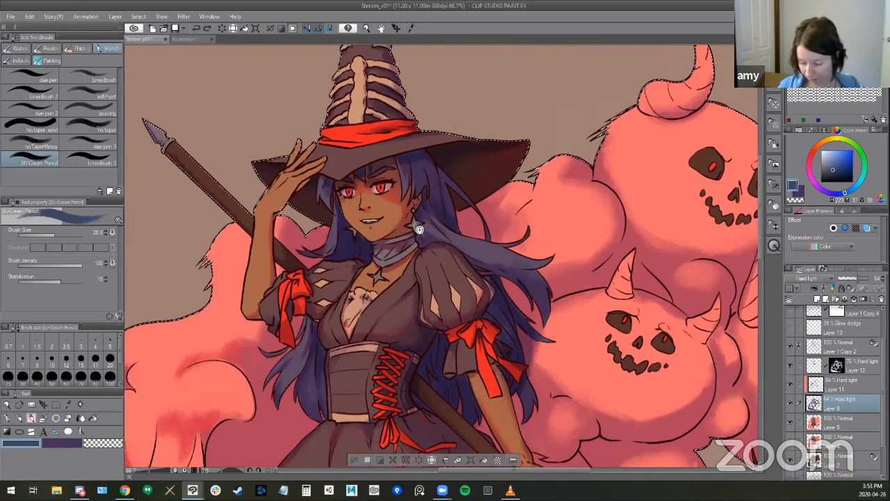
{"action": "left_click", "coordinate": [419, 229], "text": "ctrl"}
{"action": "key", "text": "["}
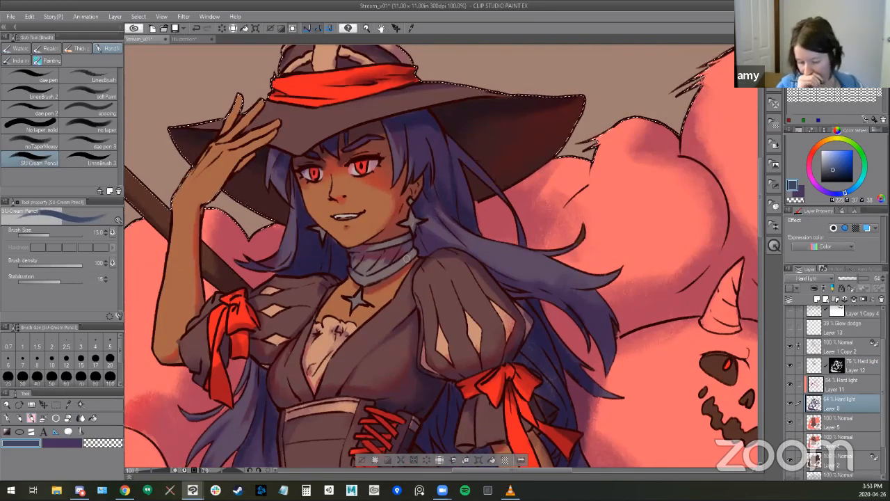
{"action": "left_click_drag", "start_coordinate": [479, 358], "coordinate": [480, 359]}
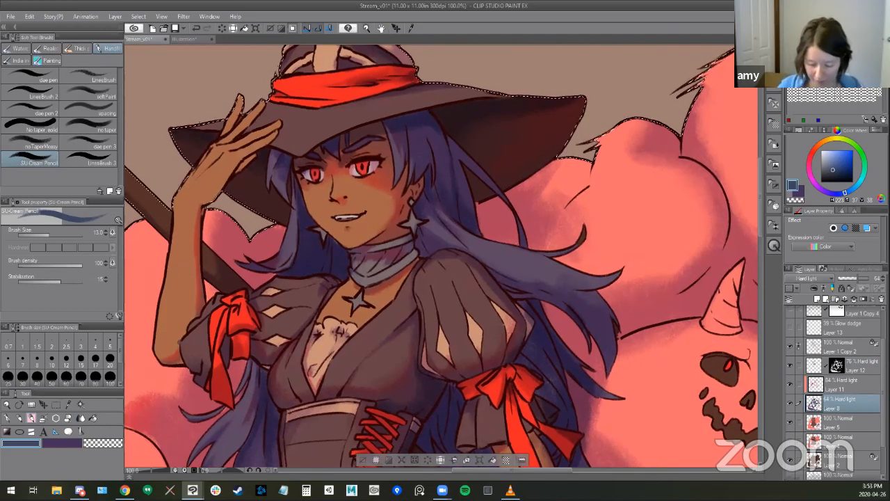
- Make Layer 12 active and refine the shadows around the eyes and nose with the SU-Cream Pencil and a 22.9-size Kneaded eraser
{"action": "key", "text": "e"}
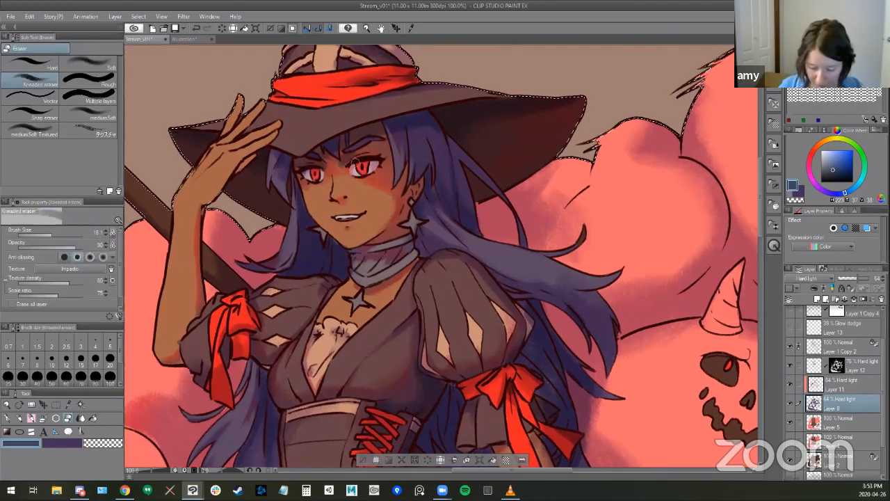
{"action": "left_click", "coordinate": [858, 367]}
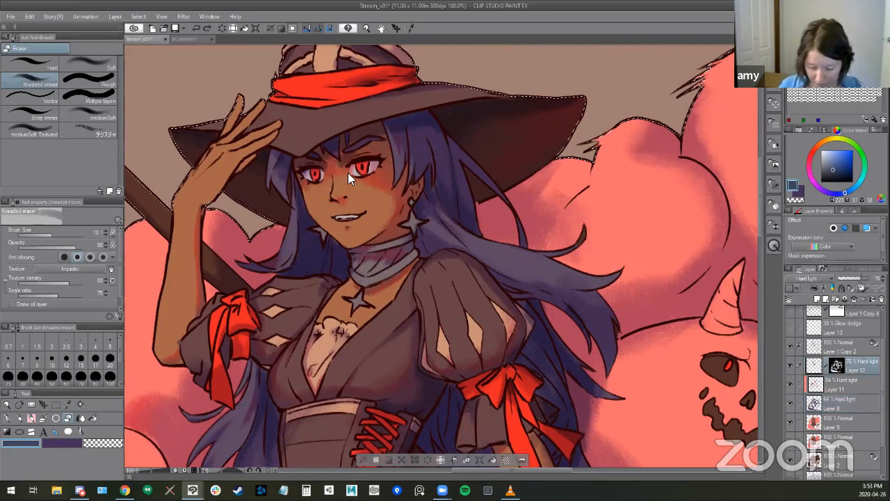
{"action": "key", "text": "bracketright"}
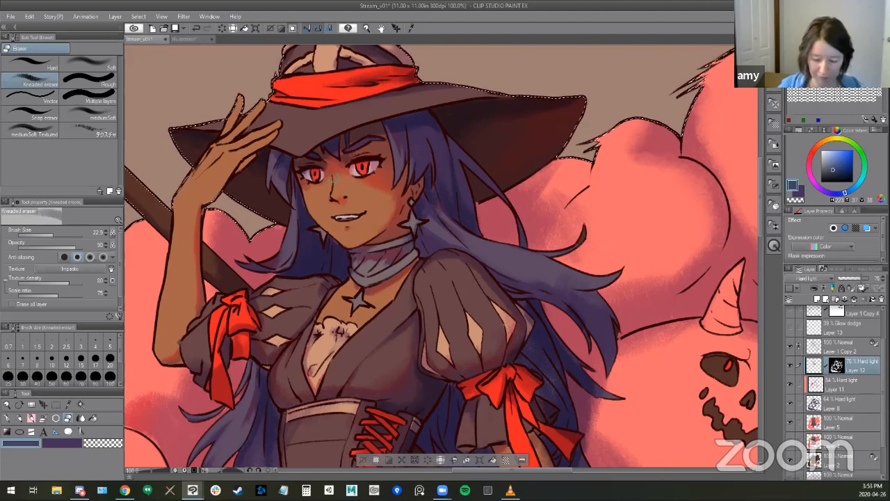
{"action": "key", "text": "b"}
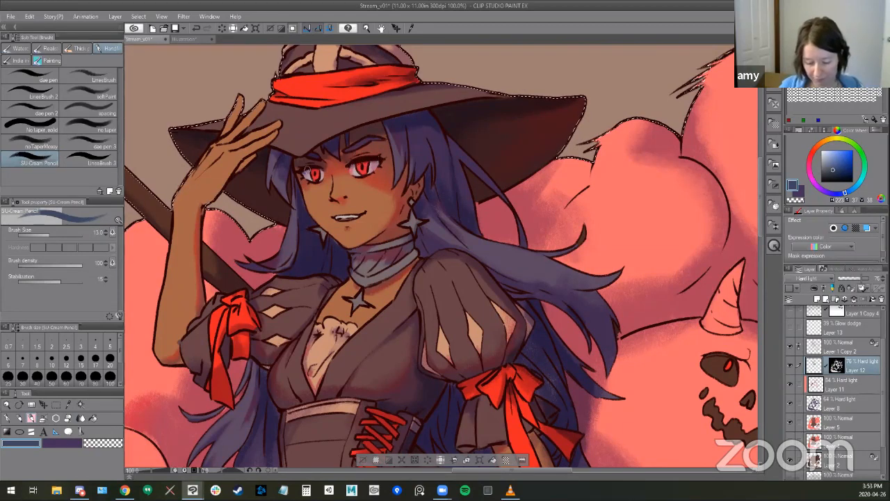
{"action": "key", "text": "e"}
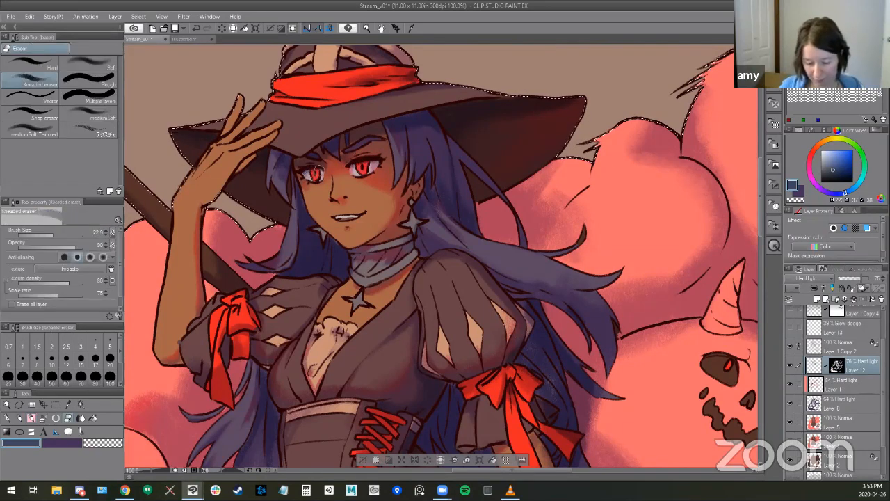
{"action": "key", "text": "b"}
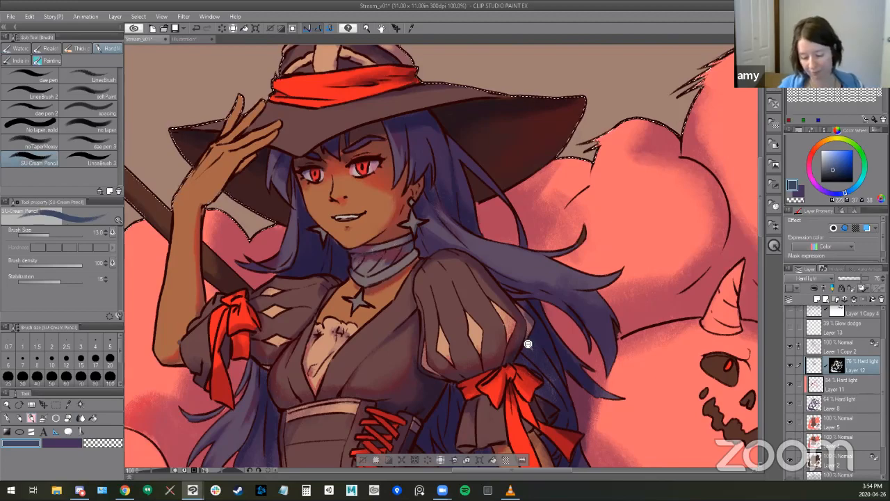
- Examine the shading across the whole illustration, including the skirt, legs and spear
{"action": "left_click", "coordinate": [543, 362], "text": "alt"}
{"action": "left_click", "coordinate": [543, 361], "text": "alt"}
{"action": "left_click", "coordinate": [543, 362], "text": "alt"}
{"action": "left_click_drag", "start_coordinate": [543, 361], "coordinate": [475, 226]}
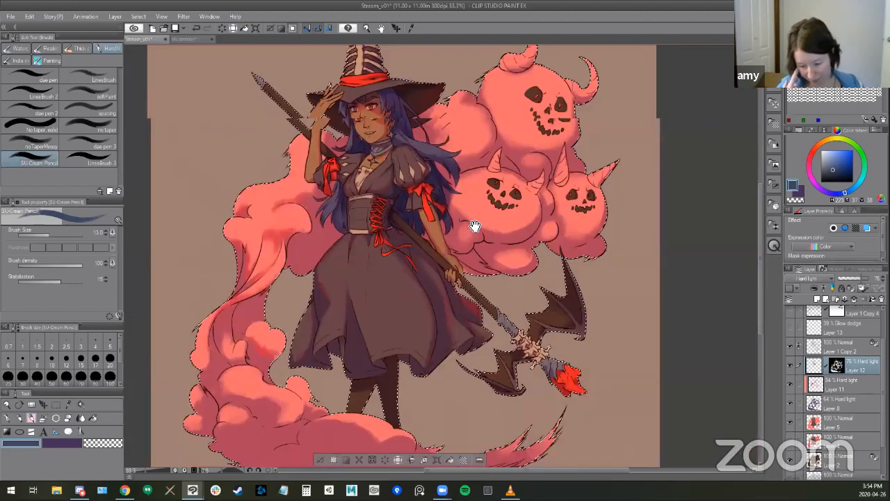
{"action": "left_click", "coordinate": [475, 226], "text": "alt"}
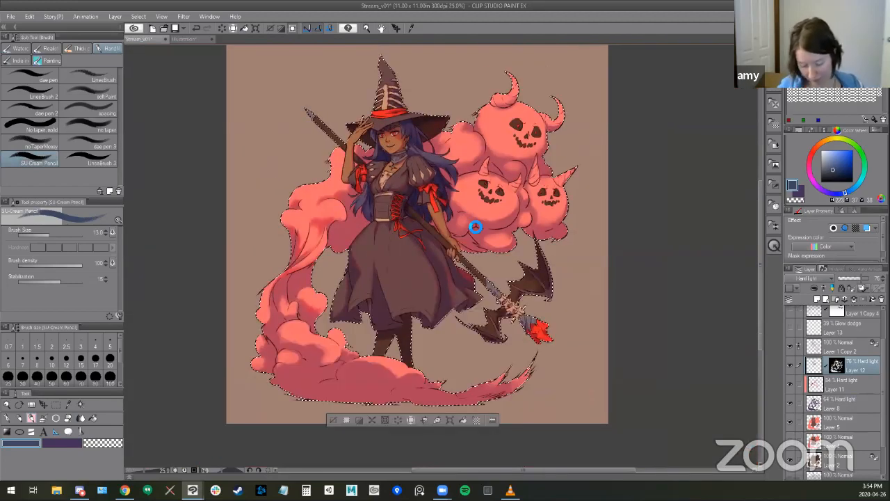
{"action": "left_click", "coordinate": [415, 335], "text": "ctrl"}
{"action": "left_click", "coordinate": [415, 335], "text": "ctrl"}
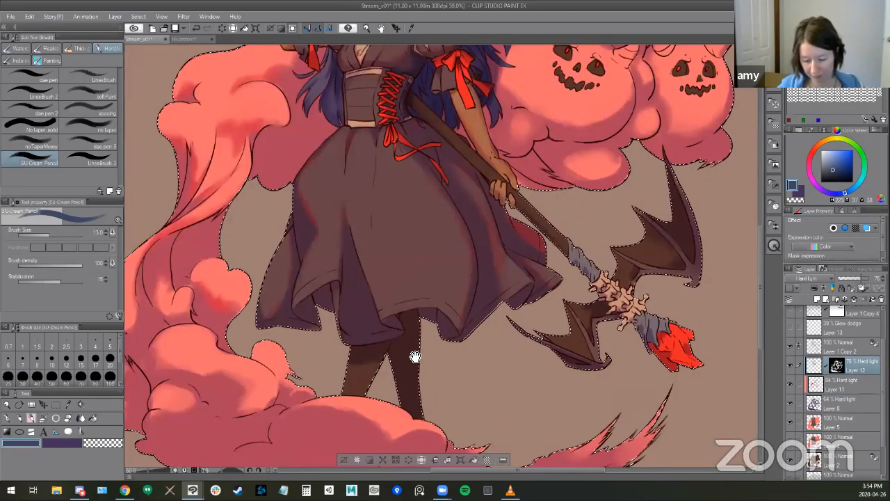
{"action": "left_click_drag", "start_coordinate": [421, 315], "coordinate": [411, 344]}
{"action": "left_click_drag", "start_coordinate": [468, 391], "coordinate": [446, 424]}
{"action": "left_click", "coordinate": [425, 374], "text": "alt"}
{"action": "left_click_drag", "start_coordinate": [424, 375], "coordinate": [409, 323]}
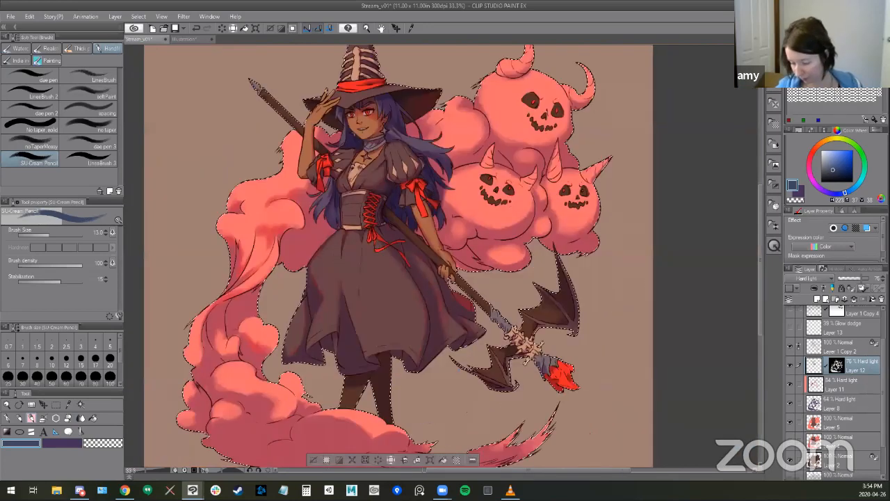
- Clear the selection, select the pink smoke on Layer 5 with Auto select, and pick light purple as the drawing colour
{"action": "scroll", "coordinate": [853, 410], "scroll_direction": "down", "scroll_amount": 1}
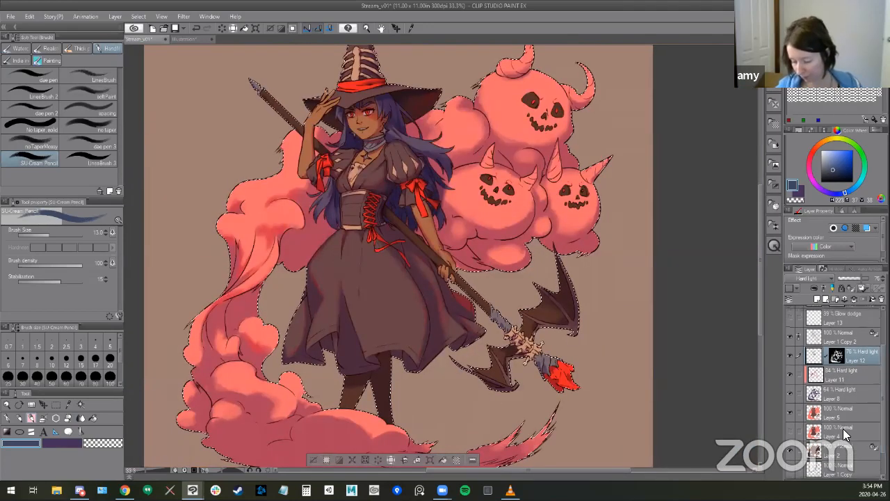
{"action": "key", "text": "ctrl+d"}
{"action": "key", "text": "w"}
{"action": "left_click", "coordinate": [842, 419]}
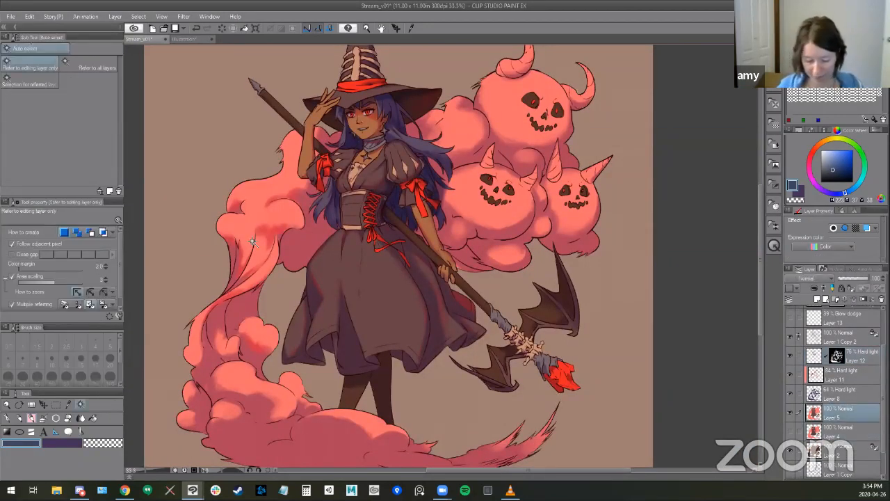
{"action": "left_click", "coordinate": [263, 203]}
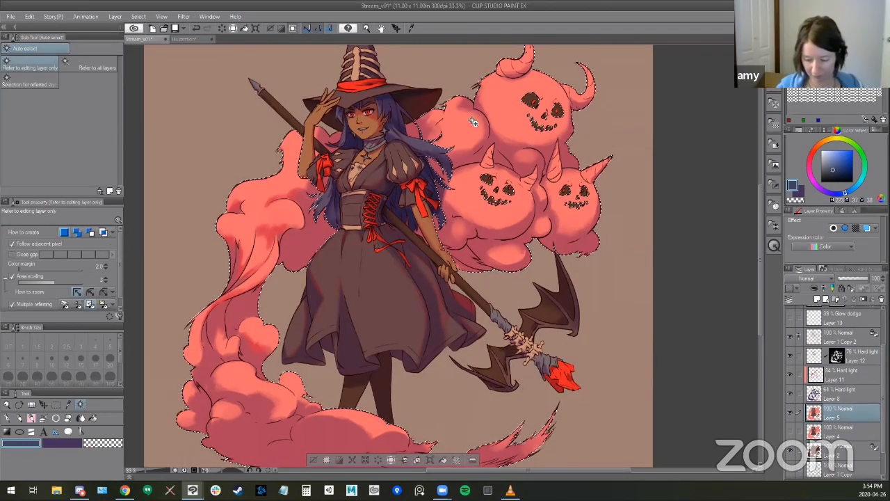
{"action": "scroll", "coordinate": [518, 298], "scroll_direction": "down", "scroll_amount": 2}
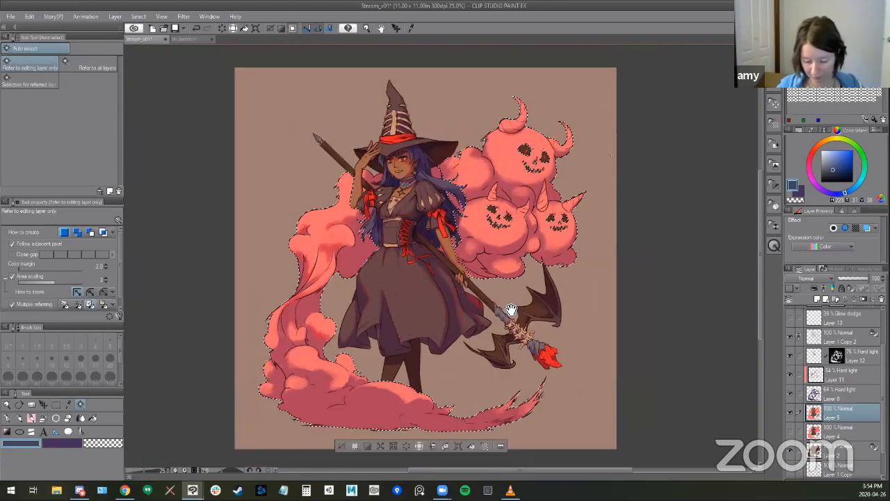
{"action": "left_click_drag", "start_coordinate": [519, 302], "coordinate": [516, 297]}
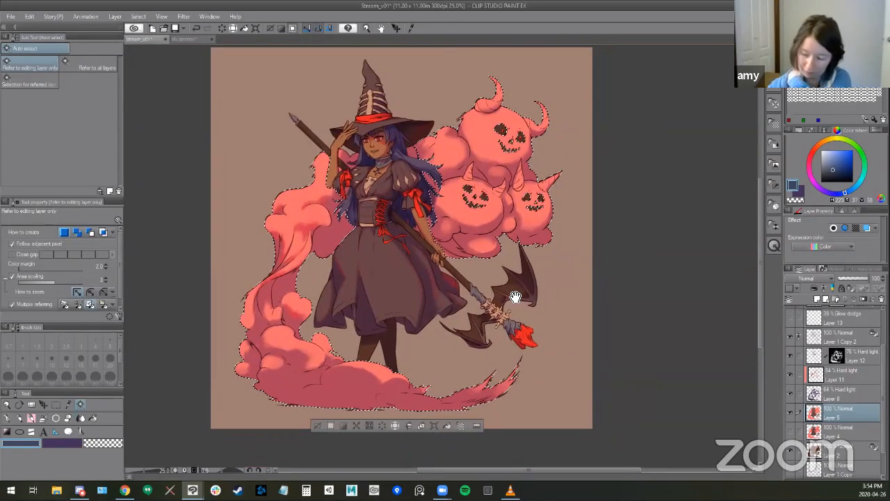
{"action": "left_click", "coordinate": [828, 70]}
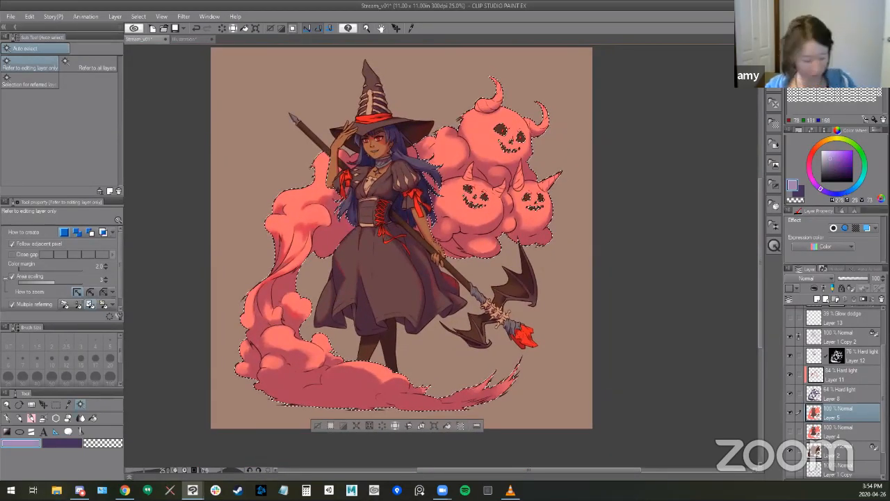
- Try a light purple Foreground to transparent gradient across the selected smoke on Layer 5
{"action": "key", "text": "g"}
{"action": "scroll", "coordinate": [423, 348], "scroll_direction": "down", "scroll_amount": 2}
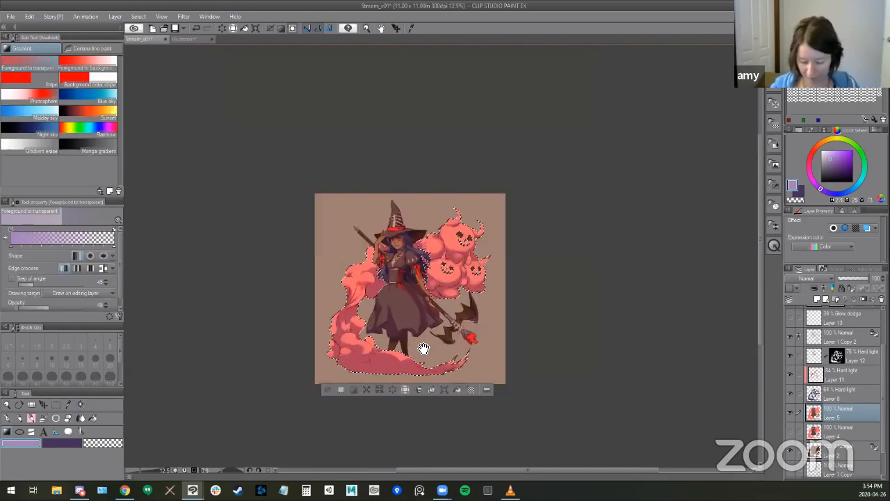
{"action": "left_click_drag", "start_coordinate": [424, 348], "coordinate": [386, 317]}
{"action": "left_click_drag", "start_coordinate": [257, 421], "coordinate": [360, 235]}
{"action": "left_click_drag", "start_coordinate": [292, 356], "coordinate": [383, 216]}
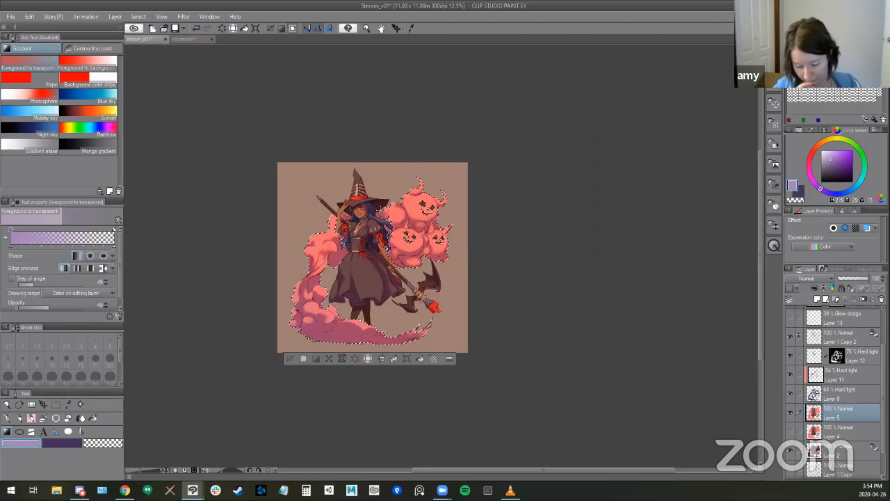
{"action": "scroll", "coordinate": [605, 240], "scroll_direction": "up", "scroll_amount": 3}
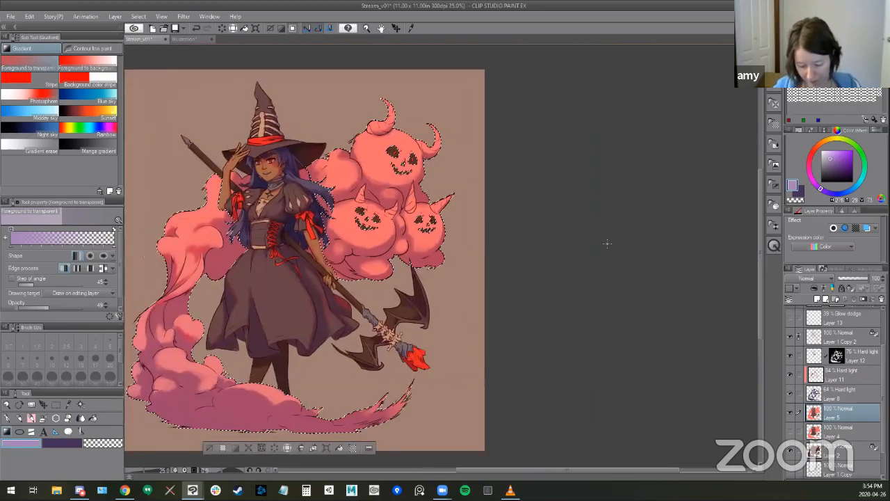
- Try tinting the smoke behind the witch light purple on Layer 5 using the Soft airbrush at large brush sizes
{"action": "key", "text": "b"}
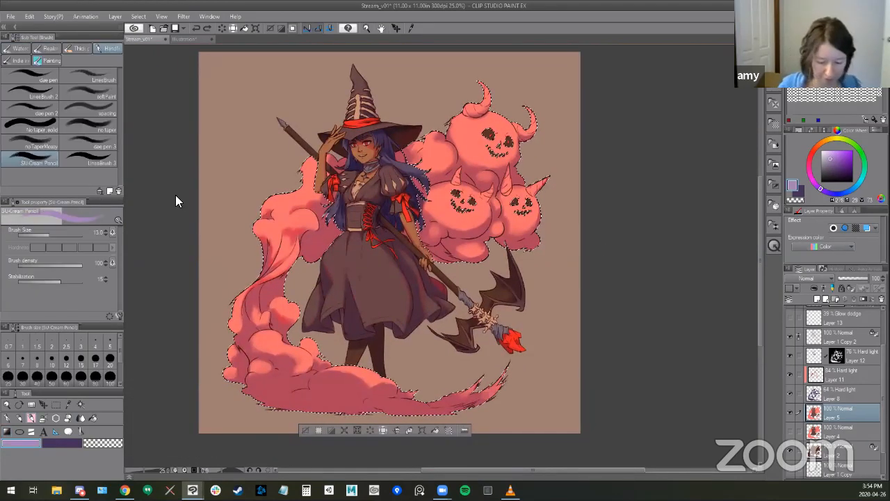
{"action": "key", "text": "b"}
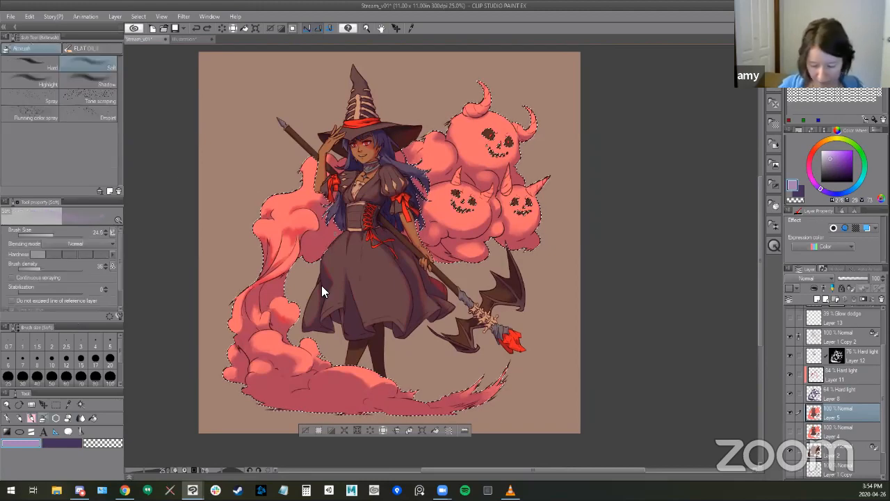
{"action": "mouse_move", "coordinate": [341, 275]}
{"action": "left_mouse_down"}
{"action": "mouse_move", "coordinate": [312, 273]}
{"action": "mouse_move", "coordinate": [320, 253]}
{"action": "mouse_move", "coordinate": [318, 286]}
{"action": "mouse_move", "coordinate": [332, 288]}
{"action": "mouse_move", "coordinate": [287, 285]}
{"action": "left_mouse_up"}
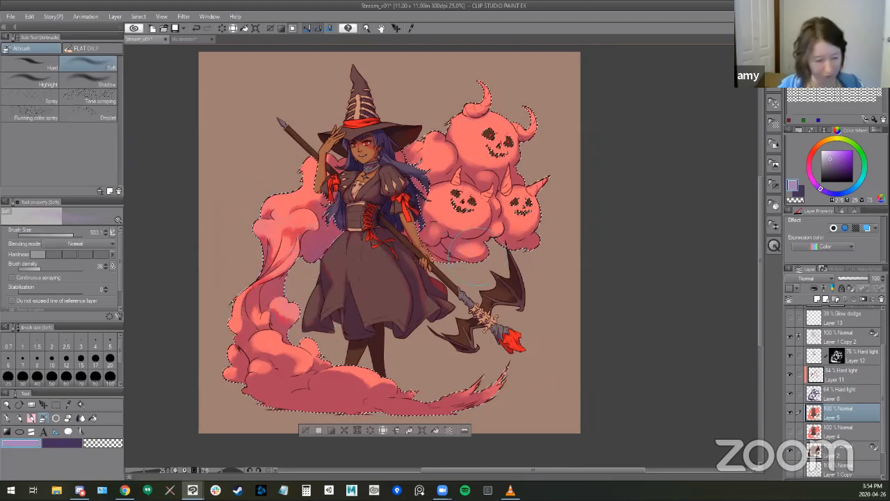
{"action": "left_click_drag", "start_coordinate": [454, 277], "coordinate": [460, 277]}
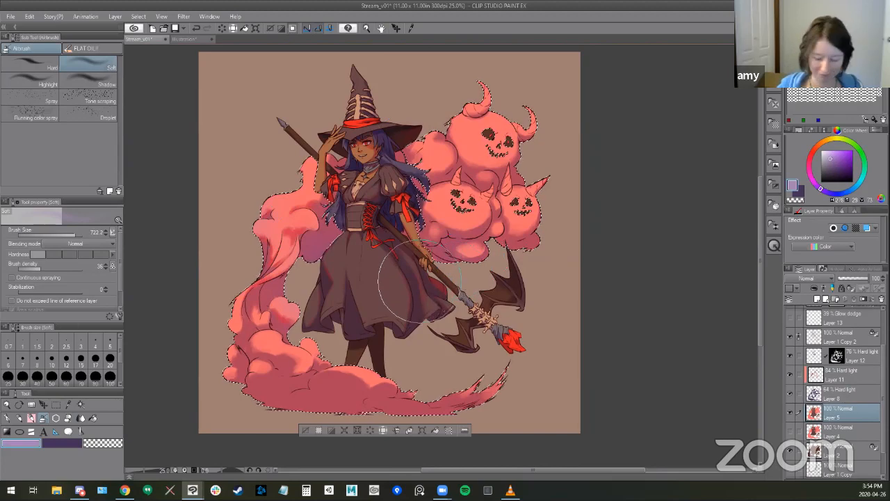
{"action": "left_click_drag", "start_coordinate": [439, 245], "coordinate": [450, 246]}
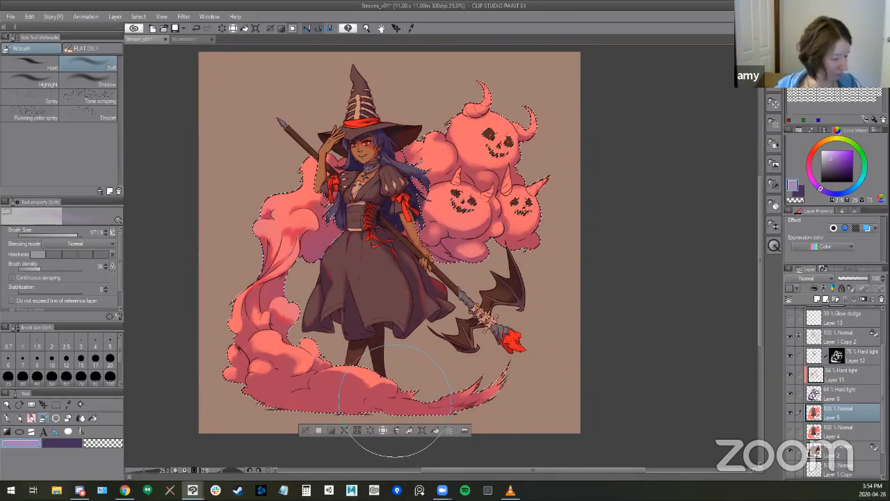
- Compare the artwork with Layer 5 hidden and shown, and undo the airbrush tint and the smoke selection
{"action": "key", "text": "w"}
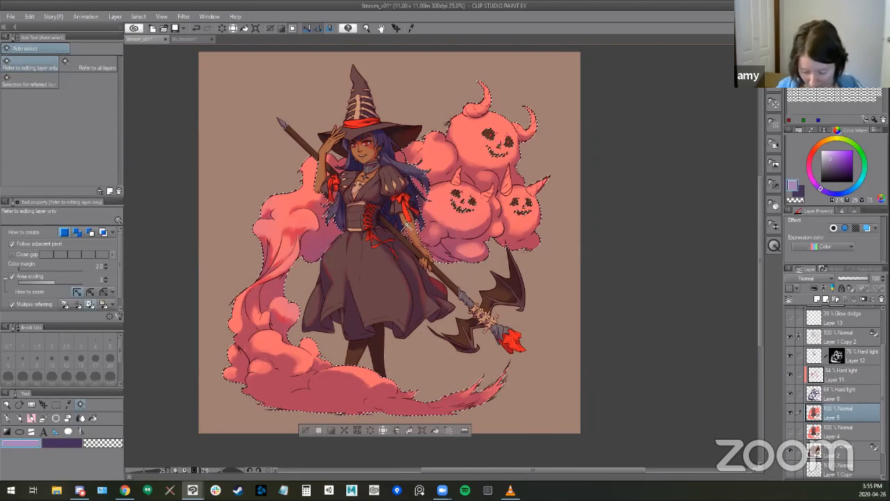
{"action": "scroll", "coordinate": [411, 221], "scroll_direction": "up", "scroll_amount": 1}
{"action": "scroll", "coordinate": [409, 231], "scroll_direction": "up", "scroll_amount": 2}
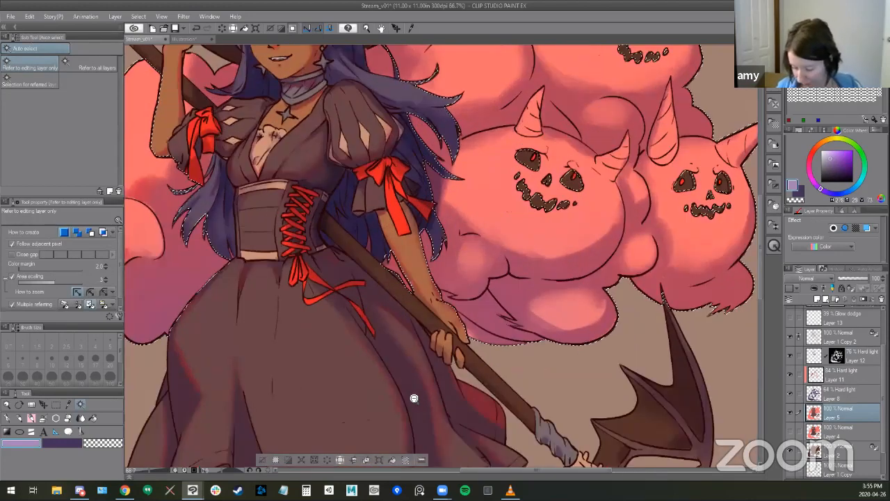
{"action": "scroll", "coordinate": [415, 401], "scroll_direction": "down", "scroll_amount": 2}
{"action": "left_click", "coordinate": [790, 412]}
{"action": "left_click", "coordinate": [790, 413]}
{"action": "scroll", "coordinate": [558, 389], "scroll_direction": "down", "scroll_amount": 4}
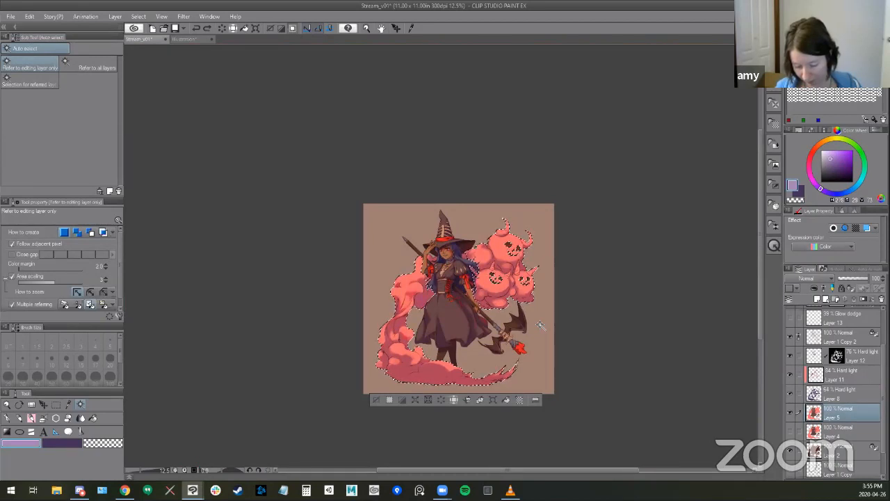
{"action": "key", "text": "ctrl+z"}
{"action": "key", "text": "ctrl+z"}
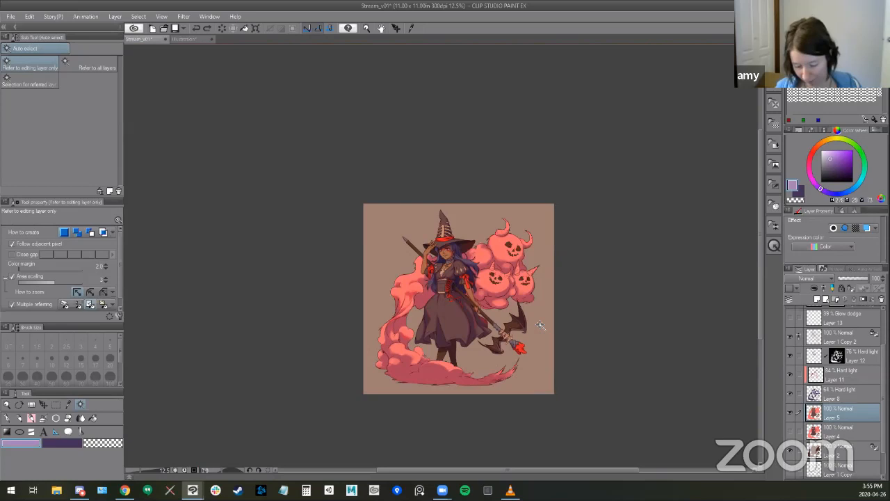
- Reselect the pink smoke on Layer 5 with Auto select and add a new layer directly above it
{"action": "scroll", "coordinate": [500, 361], "scroll_direction": "up", "scroll_amount": 2}
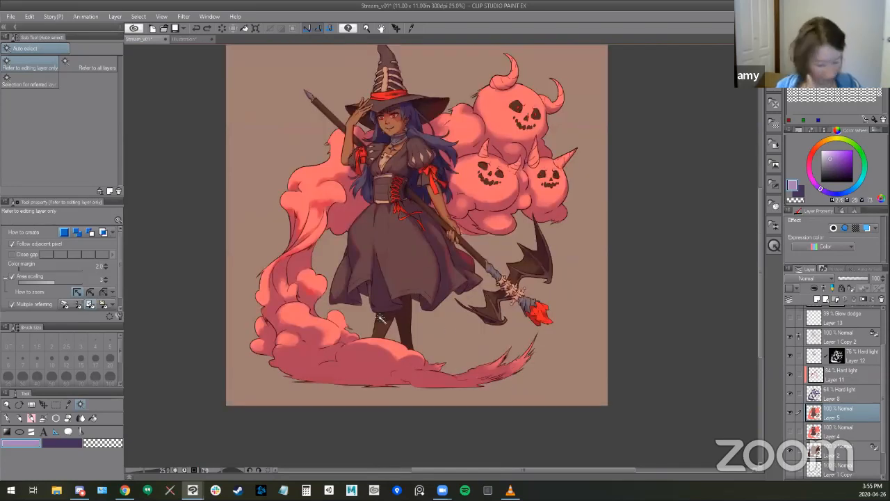
{"action": "left_click", "coordinate": [436, 208]}
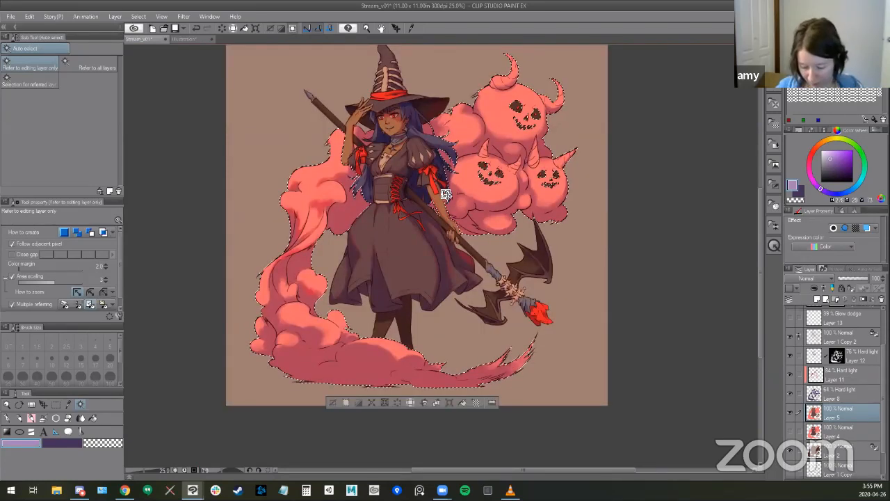
{"action": "scroll", "coordinate": [381, 175], "scroll_direction": "up", "scroll_amount": 2}
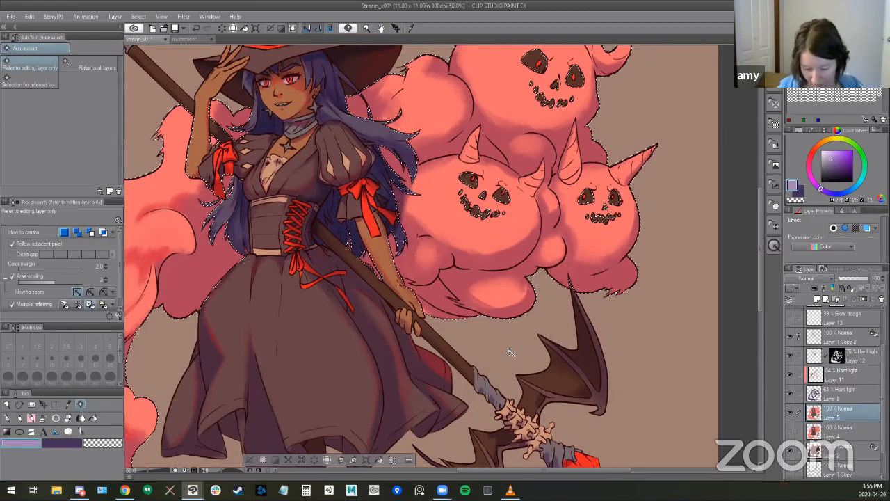
{"action": "scroll", "coordinate": [322, 372], "scroll_direction": "down", "scroll_amount": 1}
{"action": "scroll", "coordinate": [411, 291], "scroll_direction": "down", "scroll_amount": 1}
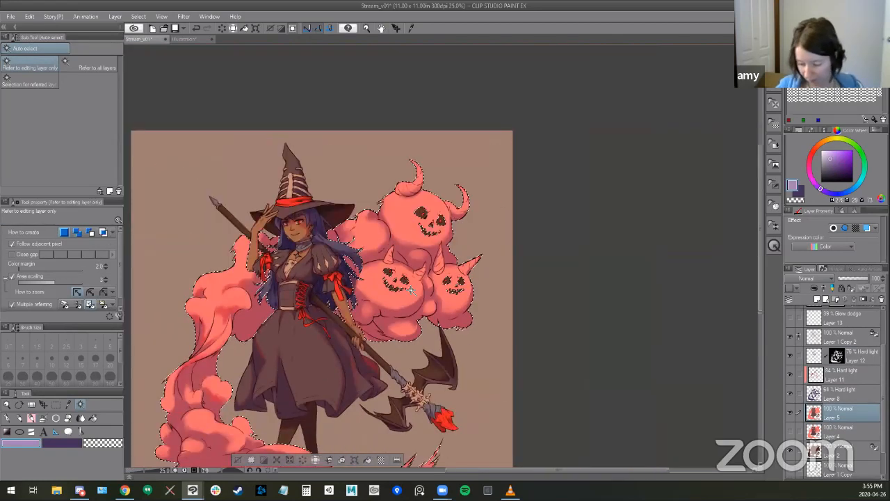
{"action": "key", "text": "ctrl+shift+n"}
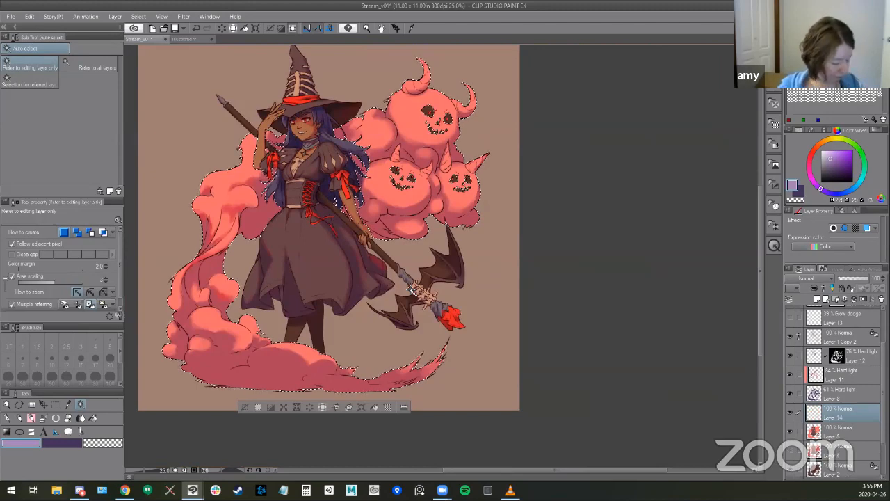
- Tint the undersides of the lower pumpkins and the smoke beside the skirt light purple with the Soft airbrush at about size 530
{"action": "key", "text": "b"}
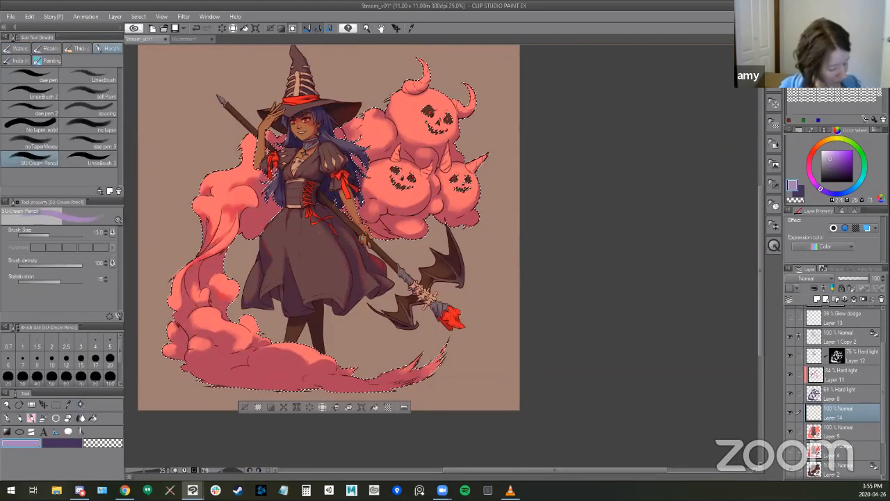
{"action": "key", "text": "b"}
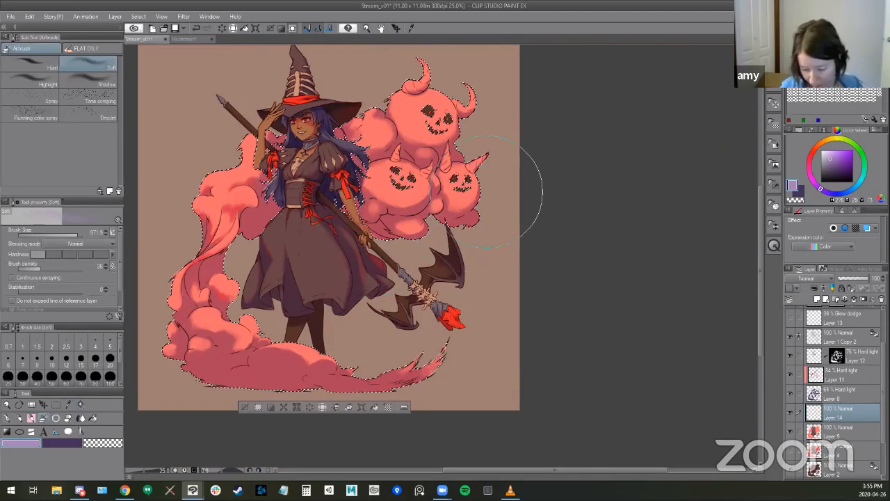
{"action": "key", "text": "bracketleft"}
{"action": "key", "text": "bracketleft"}
{"action": "key", "text": "bracketleft"}
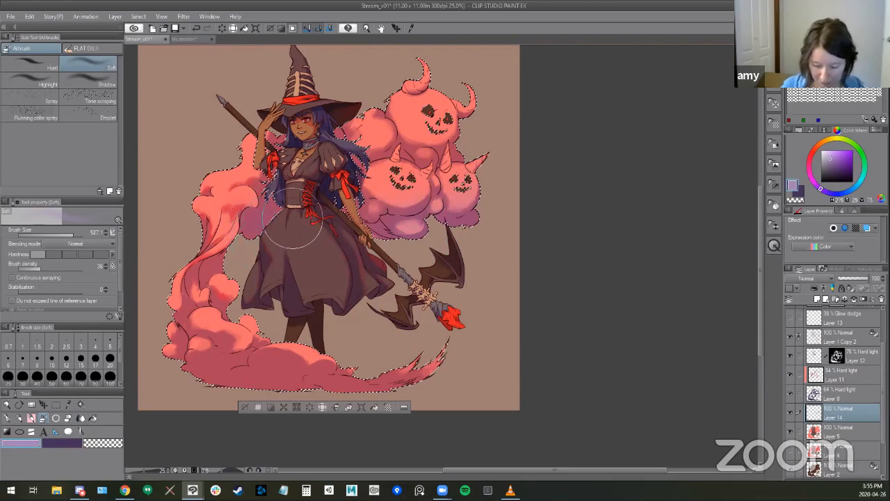
{"action": "left_click_drag", "start_coordinate": [242, 291], "coordinate": [244, 292]}
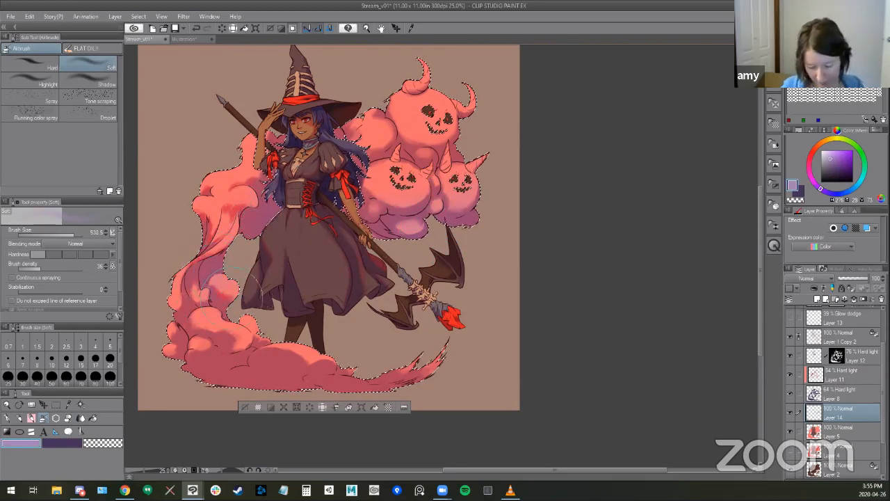
- Airbrush light purple across the base smoke and its trailing tail on the new layer, enlarging the Soft brush to 1221.1
{"action": "left_click_drag", "start_coordinate": [293, 347], "coordinate": [330, 318]}
{"action": "mouse_move", "coordinate": [251, 344]}
{"action": "left_mouse_down"}
{"action": "mouse_move", "coordinate": [187, 269]}
{"action": "mouse_move", "coordinate": [265, 363]}
{"action": "mouse_move", "coordinate": [214, 344]}
{"action": "mouse_move", "coordinate": [202, 335]}
{"action": "mouse_move", "coordinate": [383, 389]}
{"action": "mouse_move", "coordinate": [258, 375]}
{"action": "mouse_move", "coordinate": [420, 410]}
{"action": "left_mouse_up"}
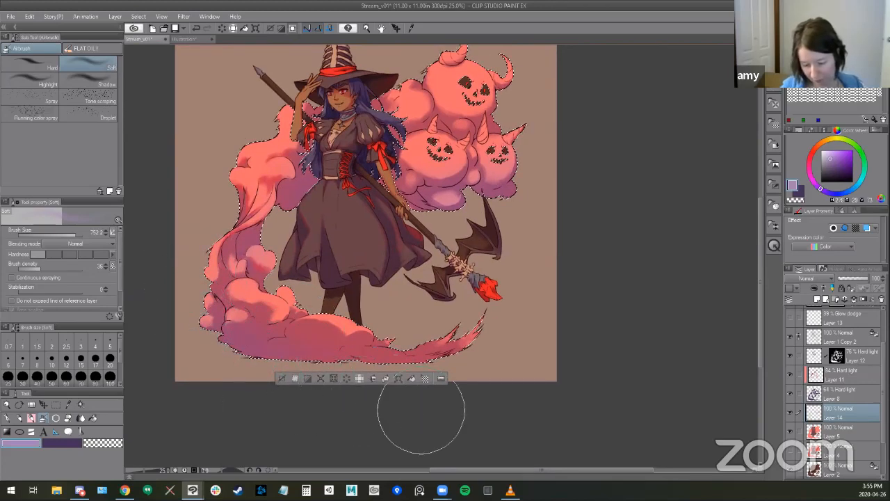
{"action": "left_click_drag", "start_coordinate": [326, 156], "coordinate": [313, 156]}
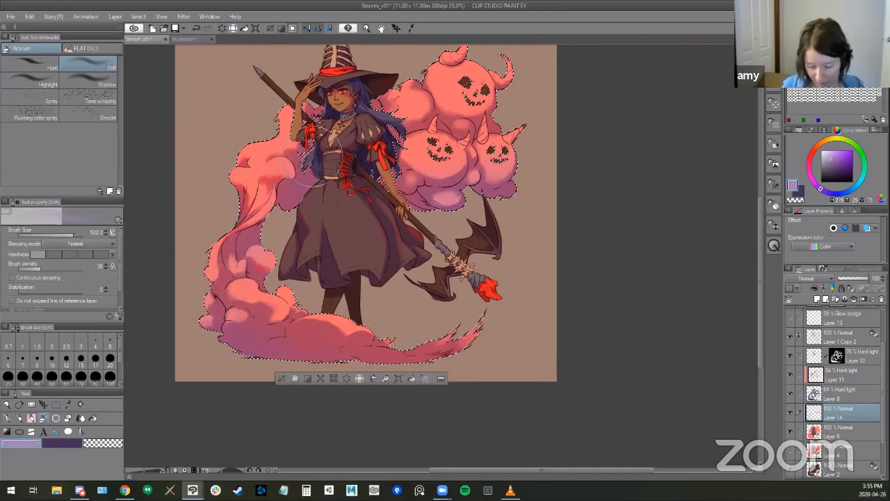
{"action": "mouse_move", "coordinate": [493, 352]}
{"action": "left_mouse_down"}
{"action": "mouse_move", "coordinate": [456, 358]}
{"action": "mouse_move", "coordinate": [519, 366]}
{"action": "left_mouse_up"}
{"action": "left_click_drag", "start_coordinate": [270, 374], "coordinate": [328, 363]}
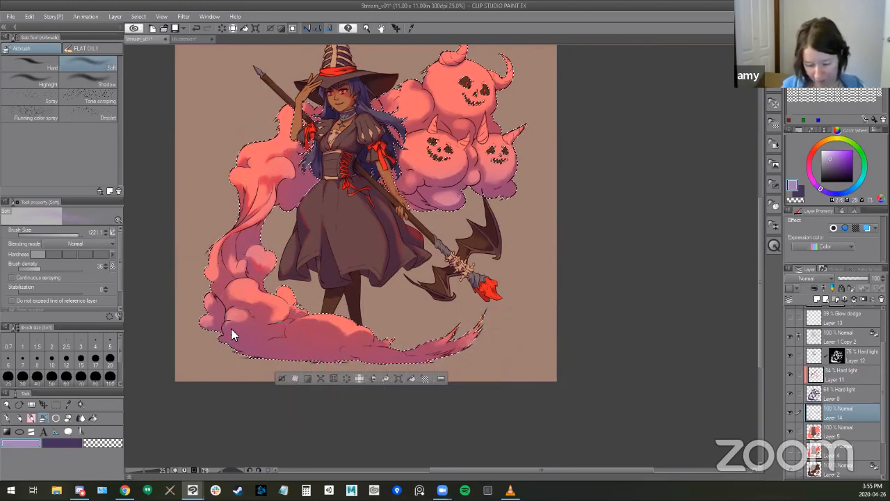
{"action": "mouse_move", "coordinate": [267, 335]}
{"action": "left_mouse_down"}
{"action": "mouse_move", "coordinate": [245, 336]}
{"action": "mouse_move", "coordinate": [268, 336]}
{"action": "left_mouse_up"}
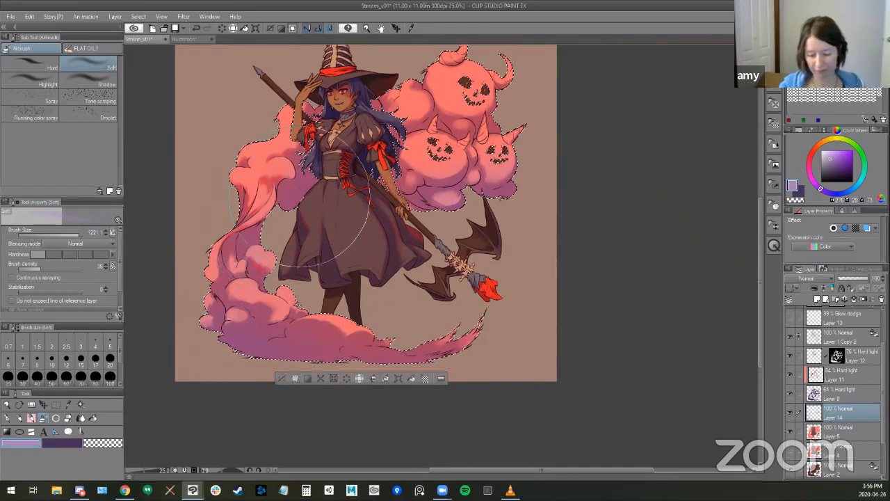
- Reduce the Soft airbrush size to 301.3
{"action": "key", "text": "["}
{"action": "key", "text": "["}
{"action": "key", "text": "["}
{"action": "key", "text": "["}
{"action": "key", "text": "["}
{"action": "key", "text": "["}
{"action": "key", "text": "["}
{"action": "key", "text": "["}
{"action": "key", "text": "["}
{"action": "key", "text": "["}
{"action": "key", "text": "["}
{"action": "key", "text": "["}
{"action": "key", "text": "["}
{"action": "key", "text": "["}
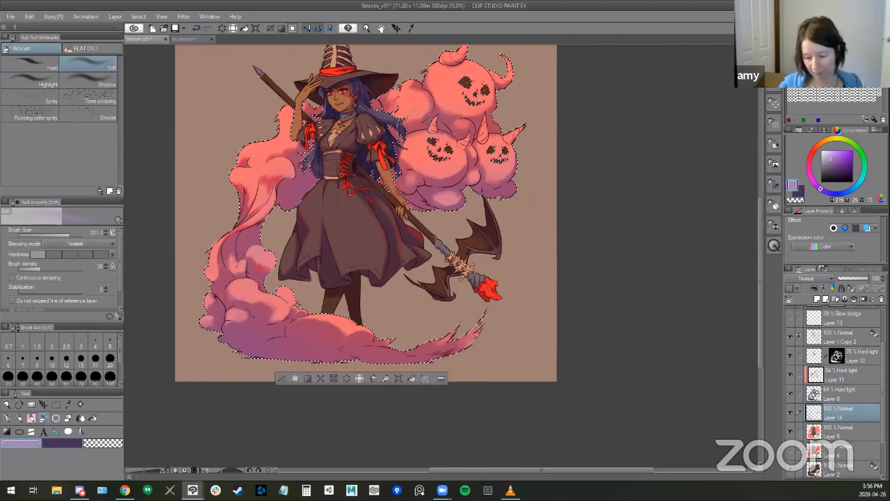
- Clean up the purple tint on the lower pumpkins with the Kneaded eraser, varying the eraser size
{"action": "scroll", "coordinate": [536, 110], "scroll_direction": "up", "scroll_amount": 1}
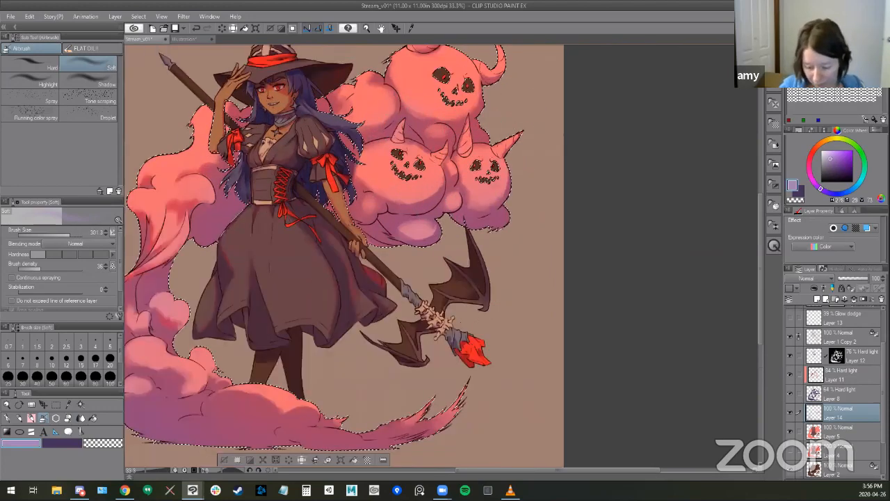
{"action": "key", "text": "e"}
{"action": "scroll", "coordinate": [405, 123], "scroll_direction": "up", "scroll_amount": 3}
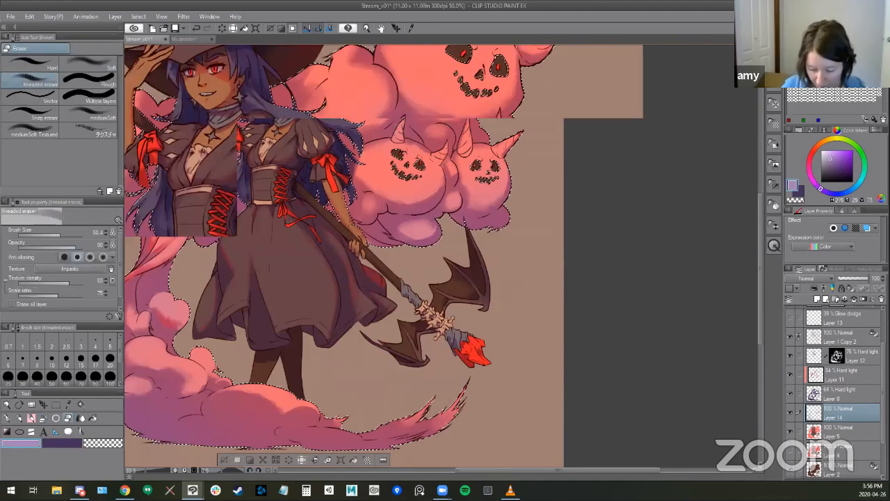
{"action": "key", "text": "bracketleft"}
{"action": "key", "text": "bracketleft"}
{"action": "key", "text": "bracketleft"}
{"action": "key", "text": "bracketleft"}
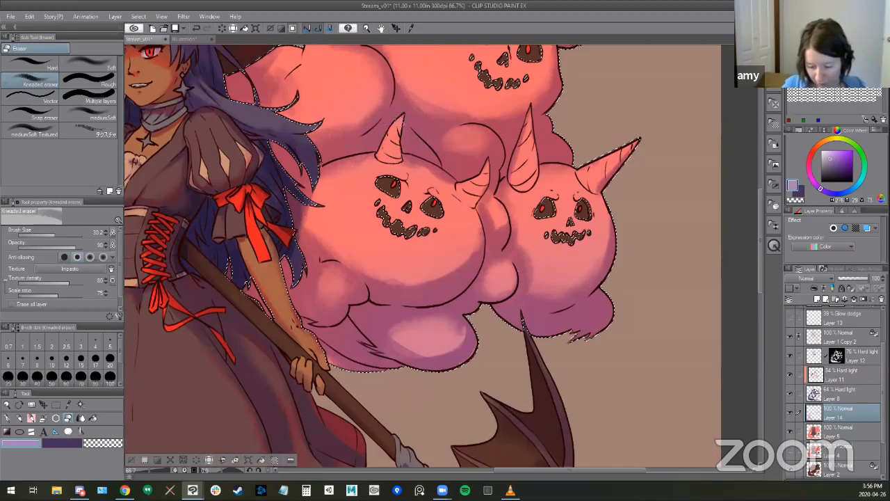
{"action": "left_click_drag", "start_coordinate": [425, 169], "coordinate": [454, 169]}
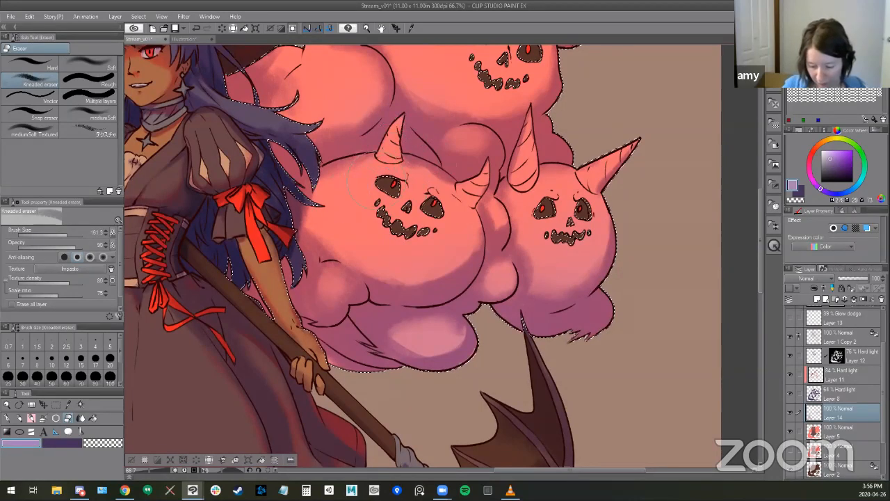
{"action": "key", "text": "bracketleft"}
{"action": "key", "text": "bracketleft"}
{"action": "key", "text": "bracketleft"}
{"action": "key", "text": "bracketleft"}
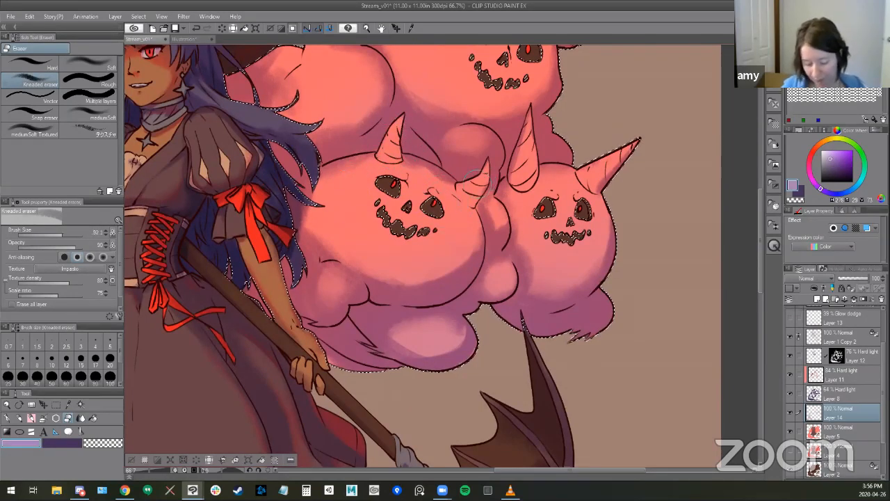
{"action": "scroll", "coordinate": [522, 341], "scroll_direction": "down", "scroll_amount": 4}
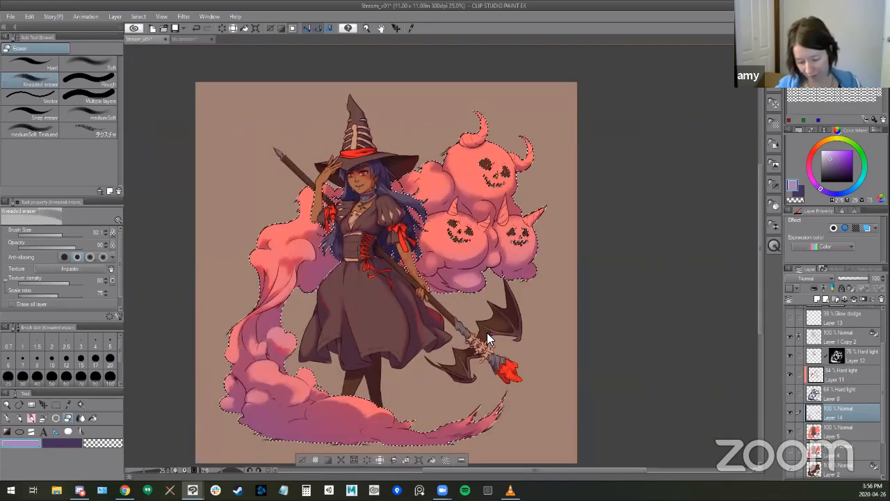
- Lower Layer 14's opacity to 48% and add a layer mask from the restored smoke selection
{"action": "left_click_drag", "start_coordinate": [869, 278], "coordinate": [852, 280]}
{"action": "key", "text": "ctrl+d"}
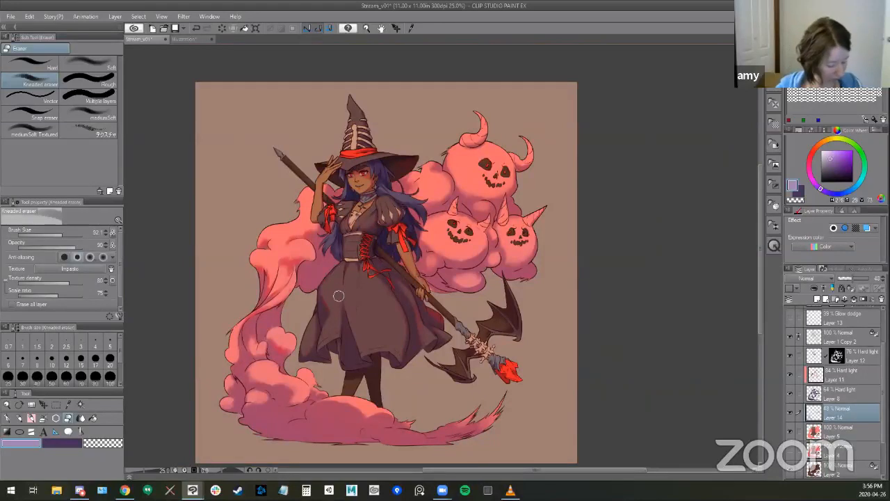
{"action": "key", "text": "b"}
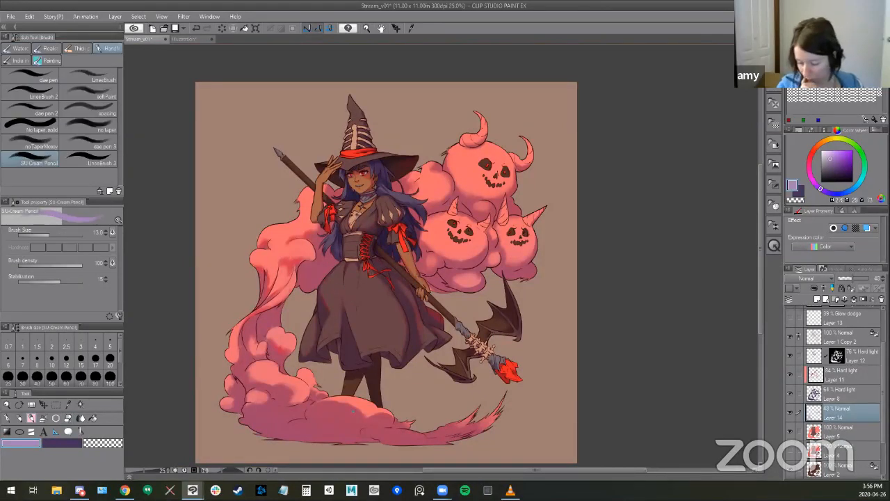
{"action": "key", "text": "ctrl+shift+d"}
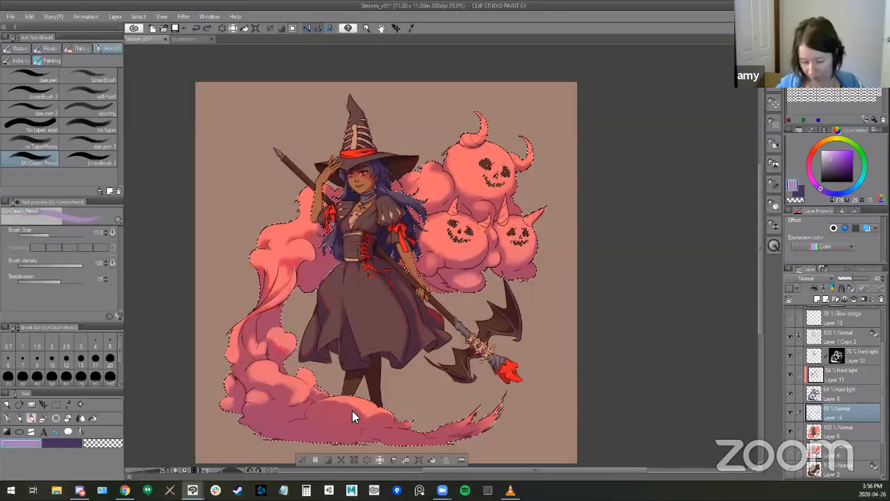
{"action": "left_click", "coordinate": [863, 300]}
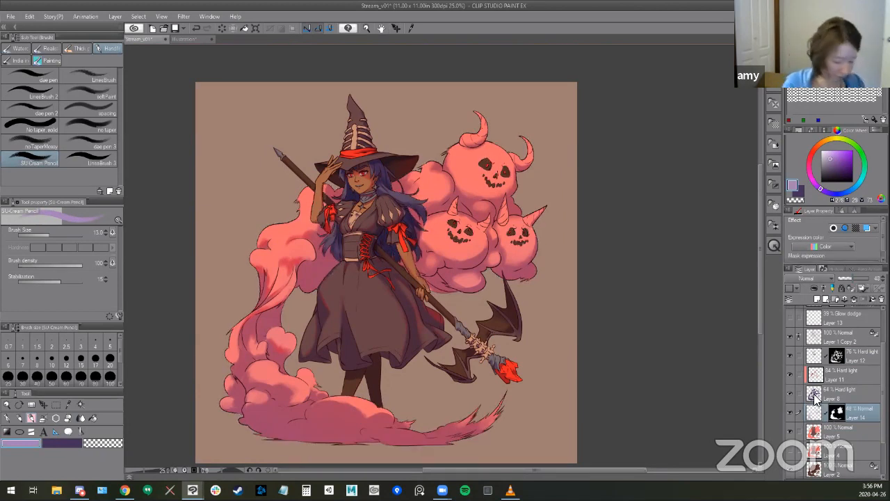
- Add a new layer directly above the masked Layer 14 and make the Soft airbrush active
{"action": "key", "text": "b"}
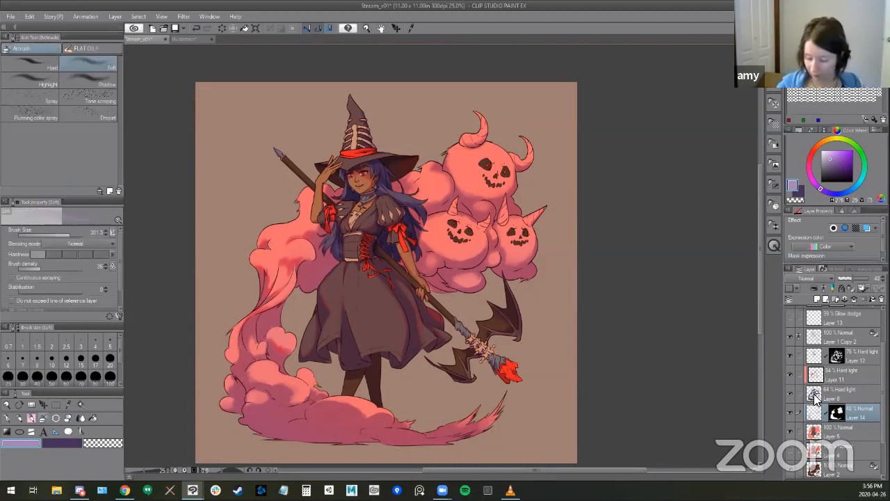
{"action": "key", "text": "ctrl+shift+n"}
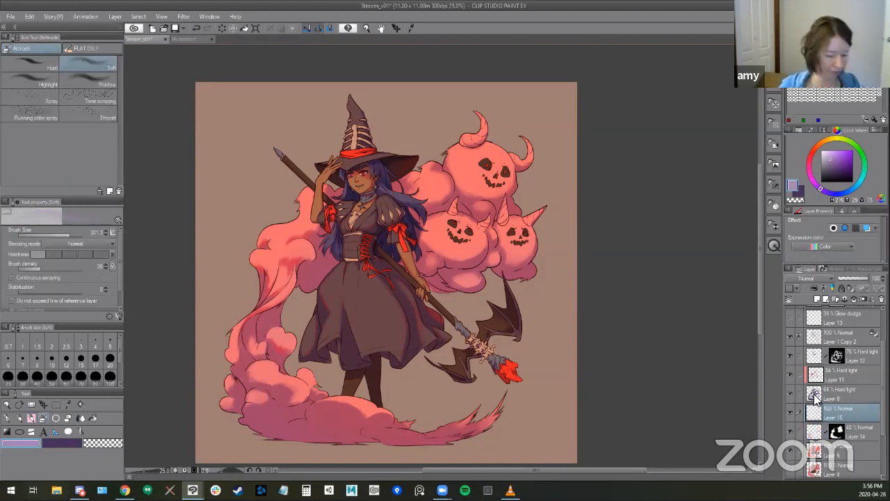
{"action": "key", "text": "b"}
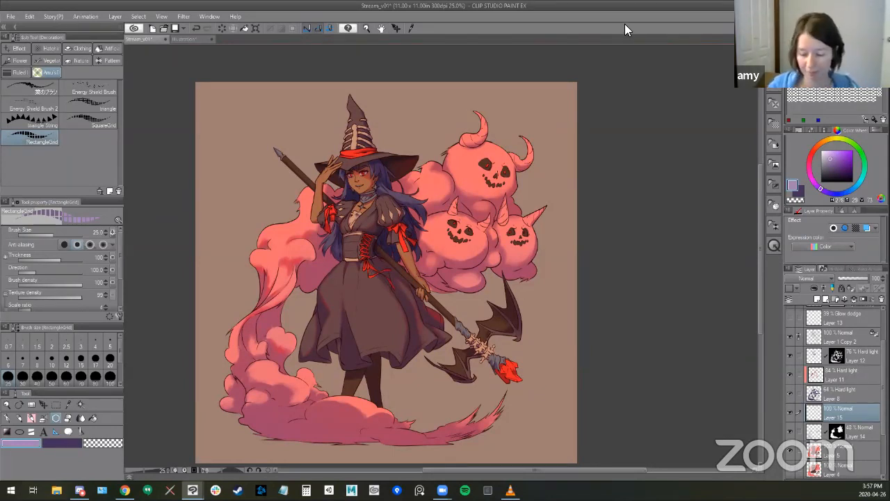
{"action": "key", "text": "b"}
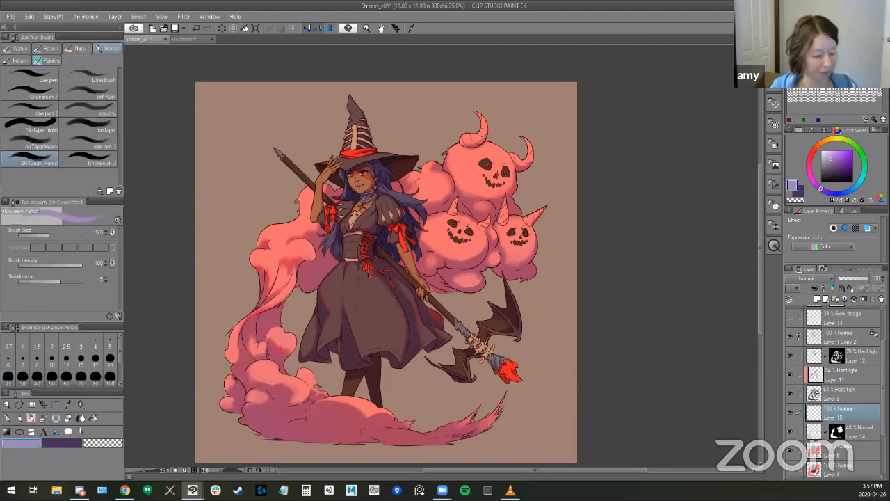
{"action": "mouse_move", "coordinate": [623, 294]}
{"action": "left_mouse_down"}
{"action": "mouse_move", "coordinate": [598, 294]}
{"action": "mouse_move", "coordinate": [608, 287]}
{"action": "left_mouse_up"}
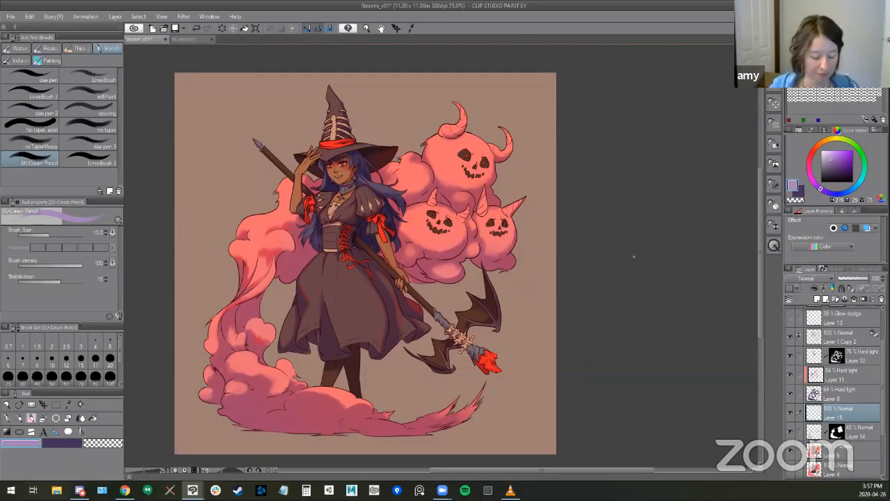
{"action": "scroll", "coordinate": [566, 284], "scroll_direction": "up", "scroll_amount": 1}
{"action": "left_click_drag", "start_coordinate": [604, 281], "coordinate": [723, 279]}
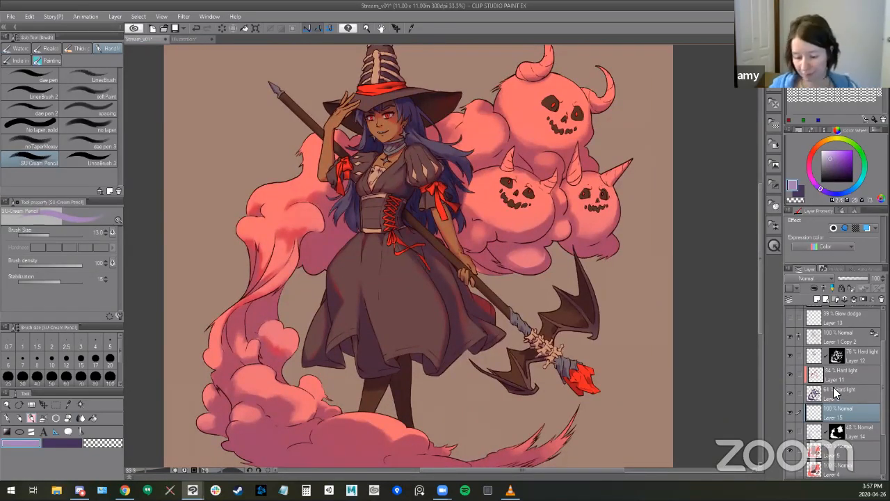
{"action": "key", "text": "b"}
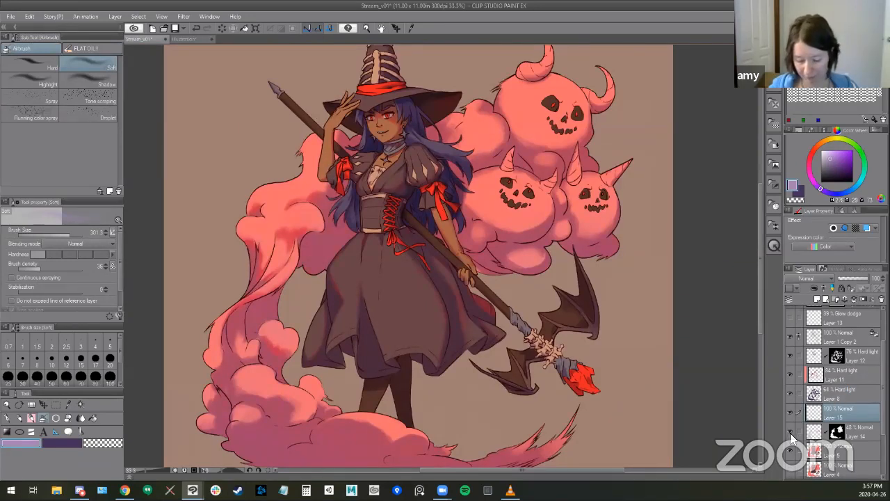
- Toggle the tint layer's visibility to compare the smoke with and without the purple tint
{"action": "left_click", "coordinate": [789, 413]}
{"action": "left_click", "coordinate": [789, 413]}
{"action": "left_click", "coordinate": [789, 412]}
{"action": "left_click", "coordinate": [789, 412]}
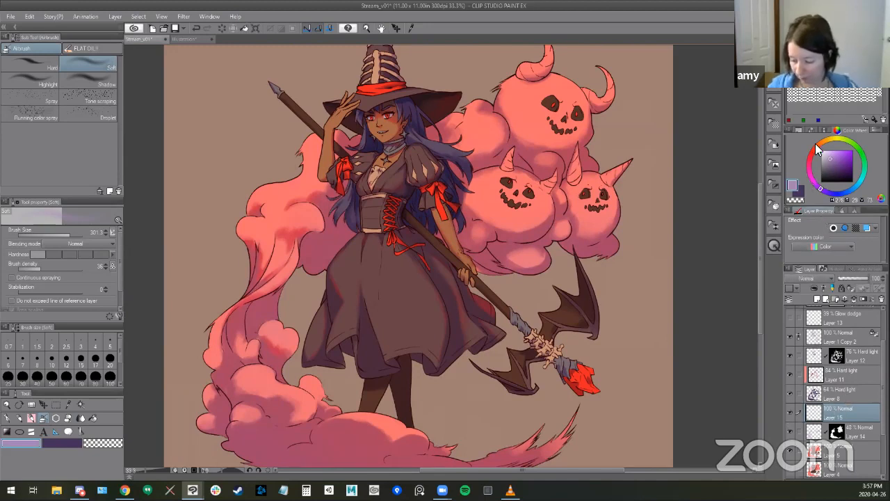
- Airbrush the witch's face with a sampled skin tone brightened to light orange, using the Soft brush at size 142
{"action": "left_click", "coordinate": [389, 130], "text": "alt"}
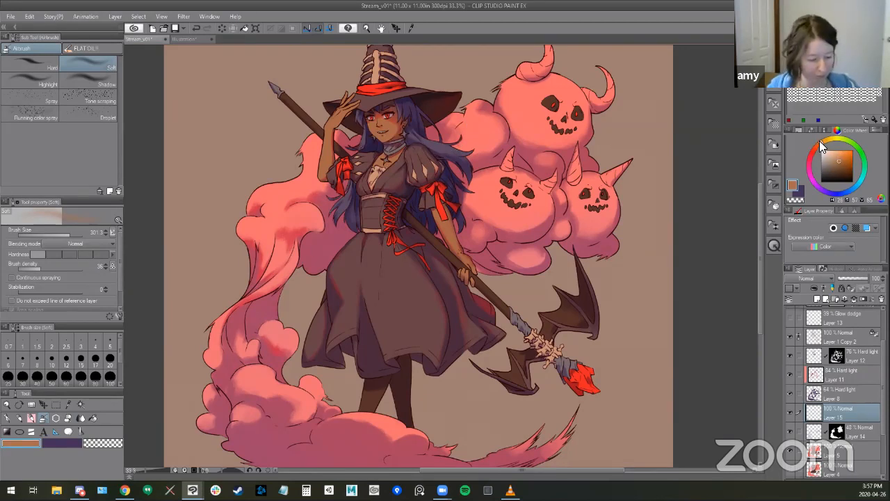
{"action": "mouse_move", "coordinate": [841, 157]}
{"action": "left_mouse_down"}
{"action": "mouse_move", "coordinate": [840, 146]}
{"action": "mouse_move", "coordinate": [833, 162]}
{"action": "left_mouse_up"}
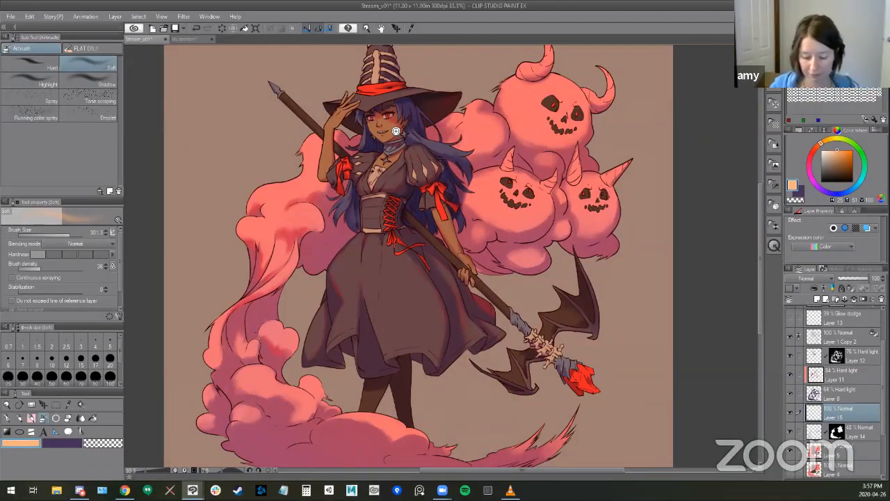
{"action": "scroll", "coordinate": [392, 132], "scroll_direction": "up", "scroll_amount": 4}
{"action": "left_click_drag", "start_coordinate": [368, 137], "coordinate": [361, 148]}
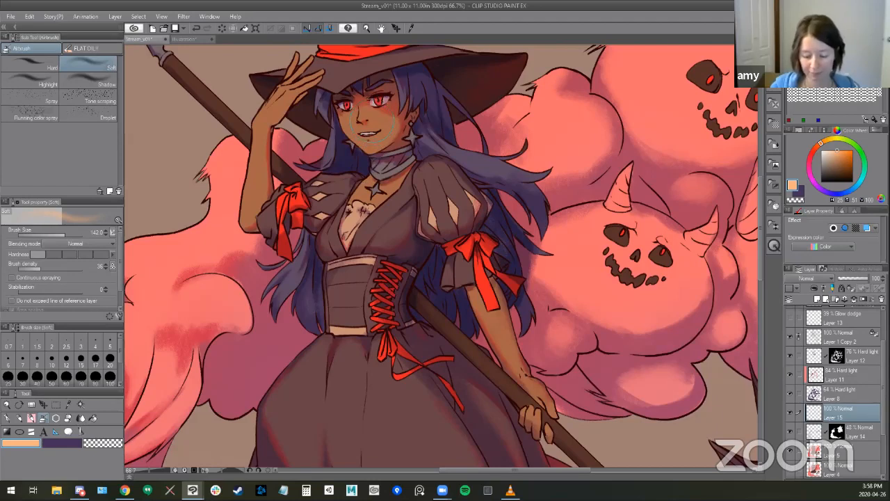
{"action": "left_click_drag", "start_coordinate": [372, 122], "coordinate": [377, 126]}
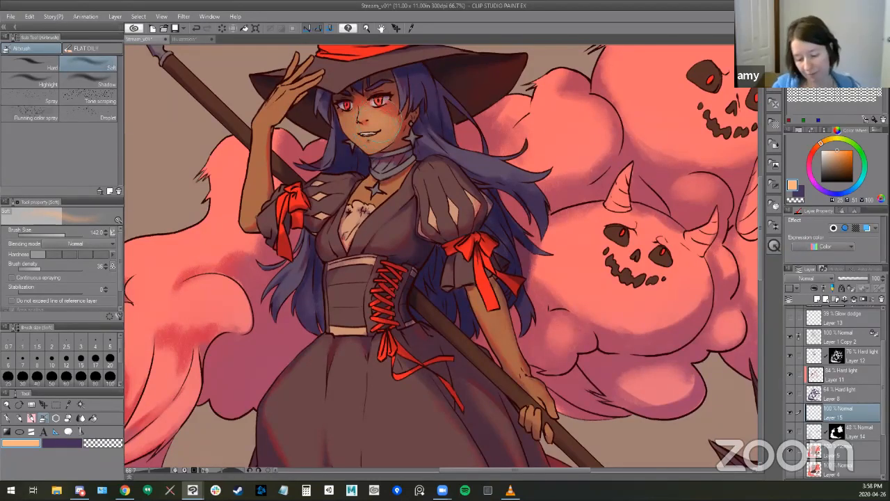
- Mask Layer 15 to the selected witch figure so the light orange airbrushing stays within her outline
{"action": "left_click_drag", "start_coordinate": [284, 115], "coordinate": [302, 182]}
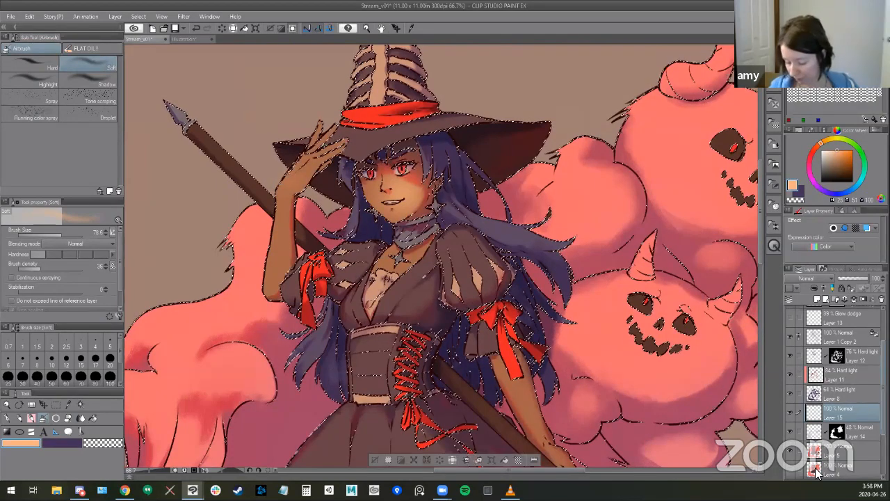
{"action": "scroll", "coordinate": [829, 407], "scroll_direction": "down", "scroll_amount": 1}
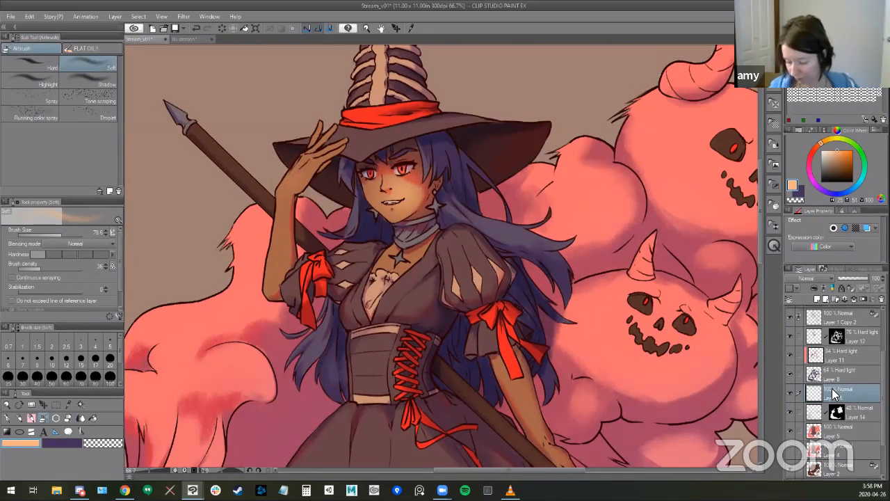
{"action": "left_click", "coordinate": [862, 299]}
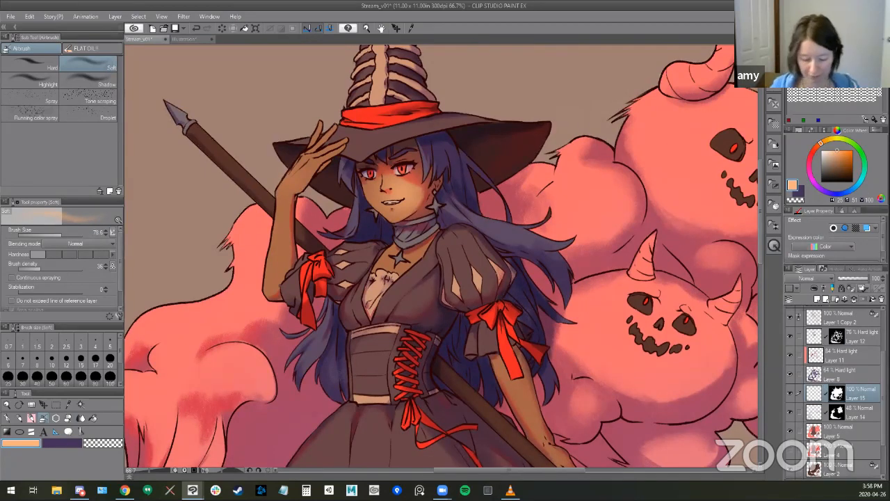